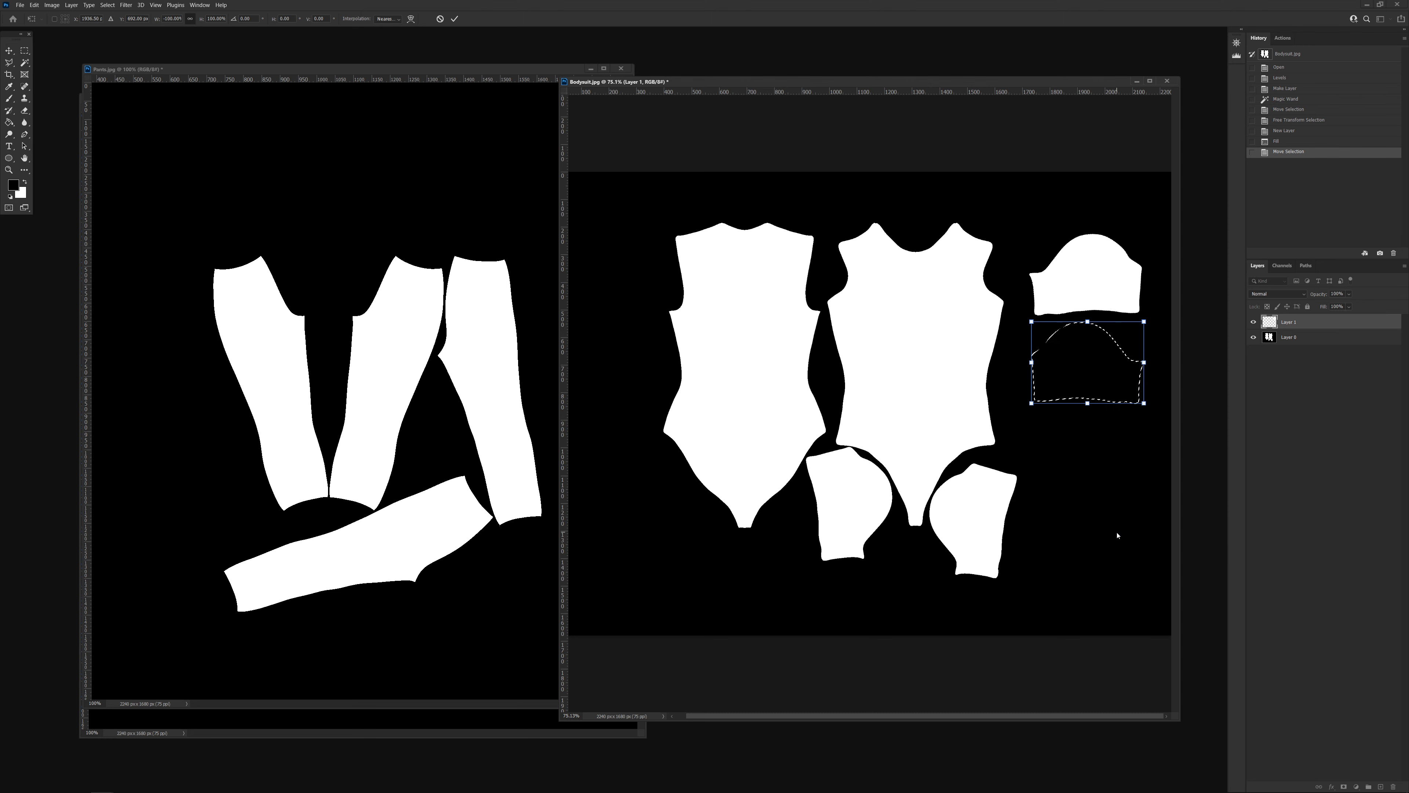
# Apply the mirrored sleeve selection below the upright sleeve, fill it with white and deselect.
pyautogui.press('Return')
pyautogui.hotkey('ctrl', 'BackSpace')
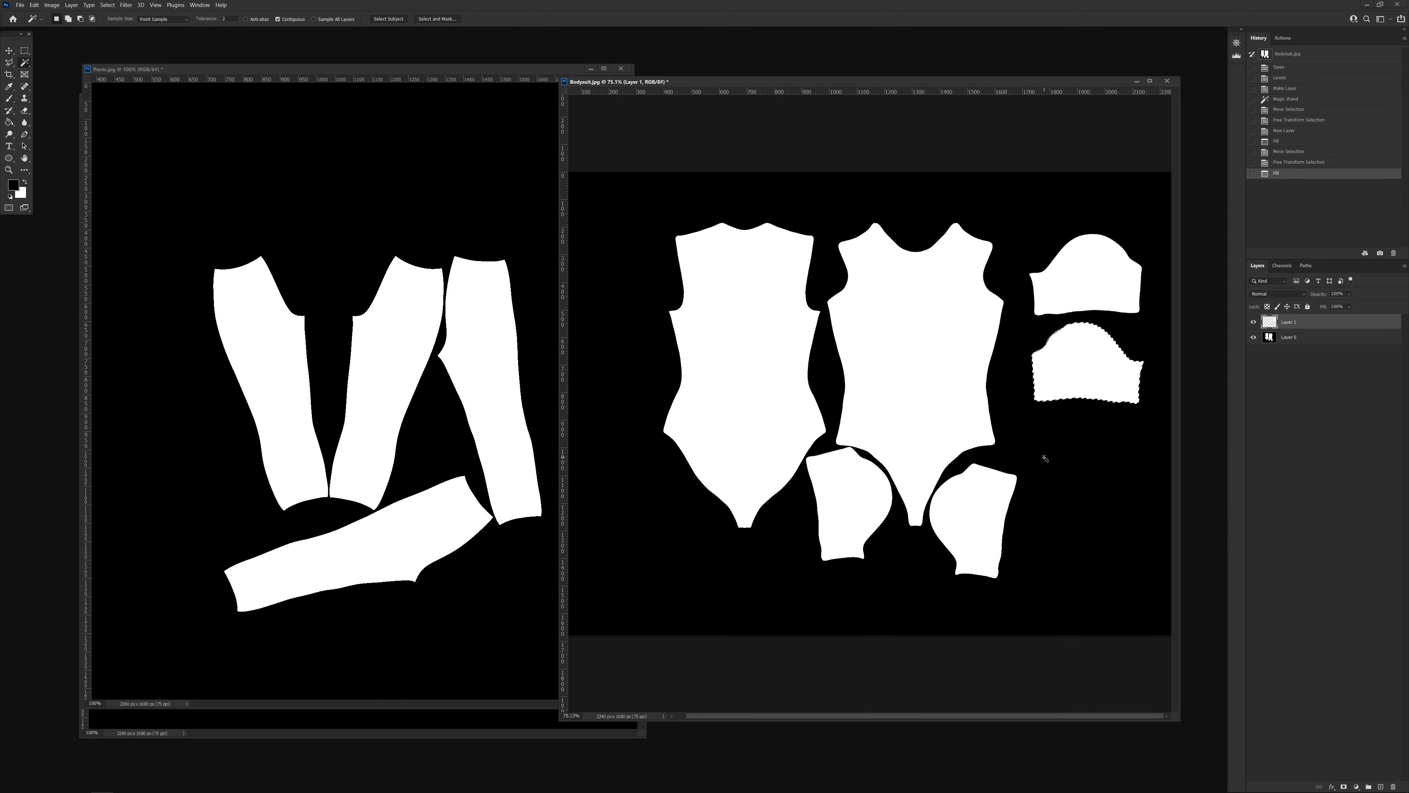
pyautogui.hotkey('ctrl', 'd')
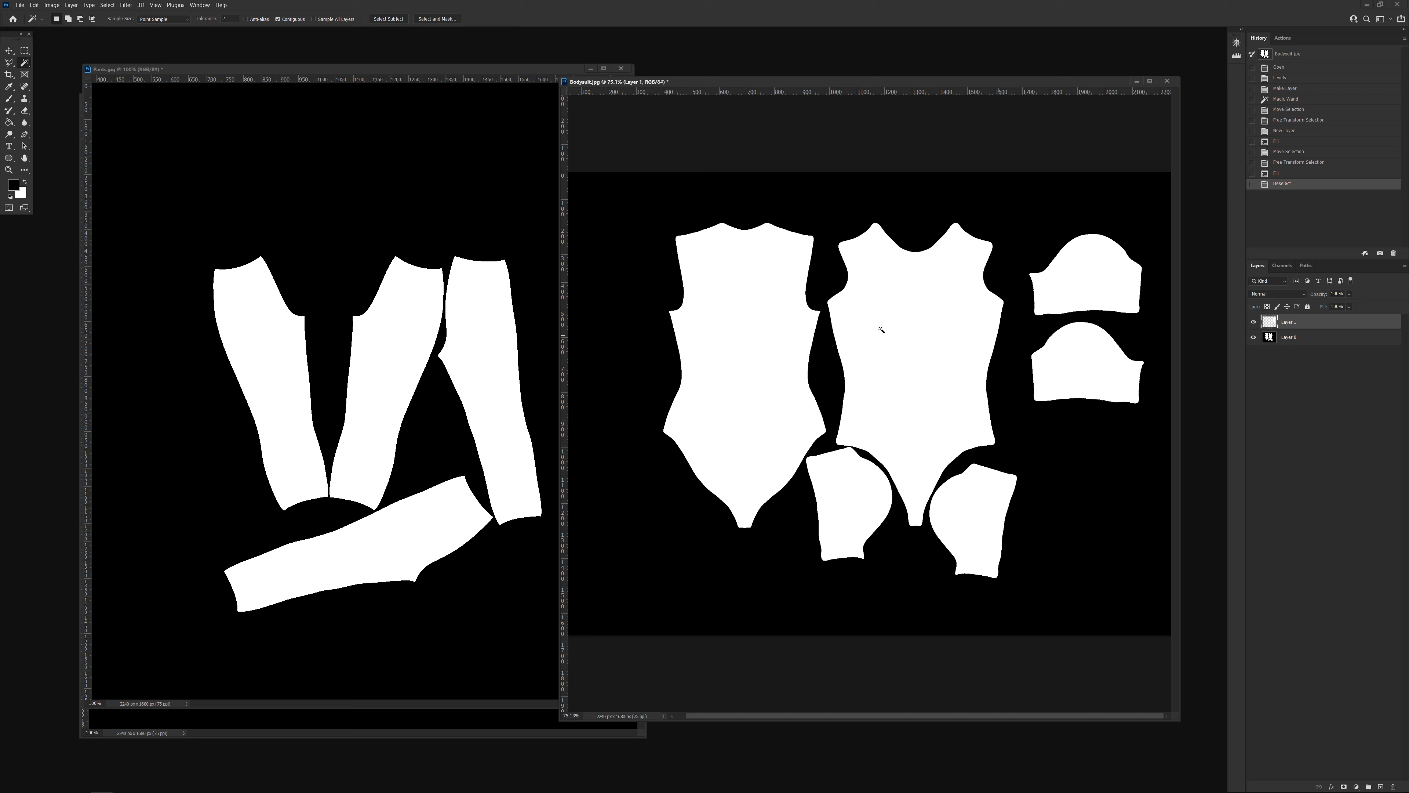
# Move both upright sleeve pieces on Layer 1 closer to the bodysuit body piece, checking them with Layer 0 hidden.
pyautogui.click(9, 50)
pyautogui.moveTo(1081, 276); pyautogui.dragTo(1069, 276)
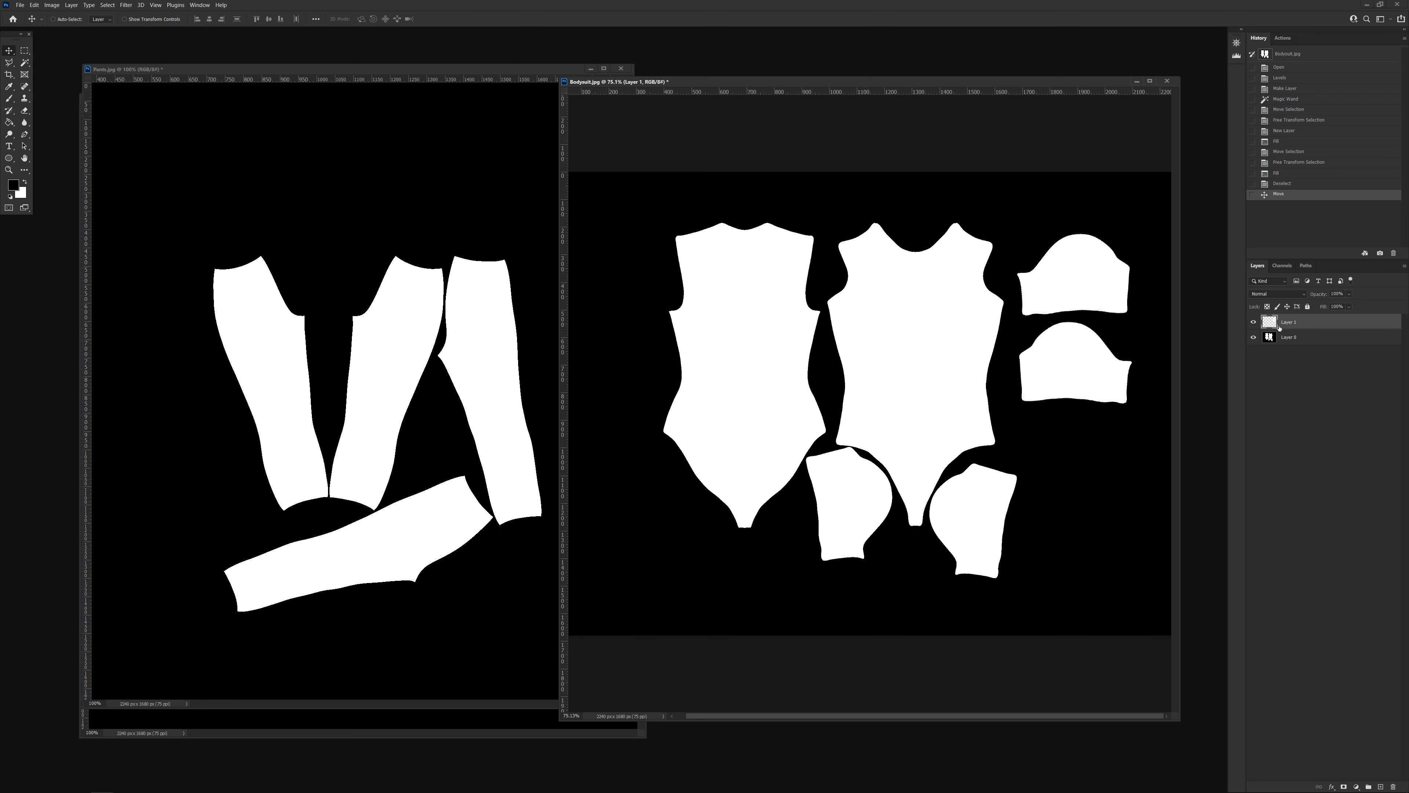
pyautogui.click(1253, 338)
pyautogui.click(1254, 337)
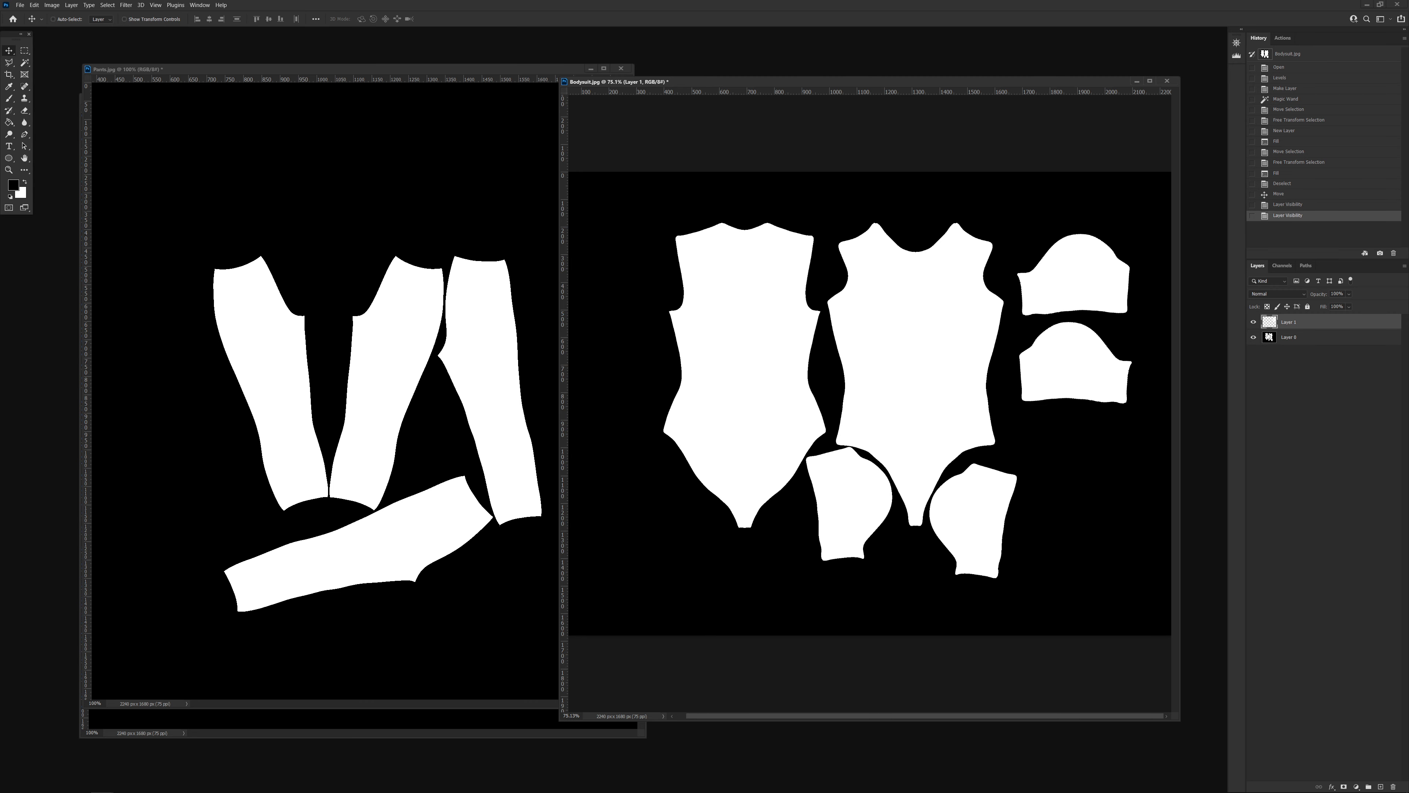
pyautogui.moveTo(1061, 290); pyautogui.dragTo(1058, 289)
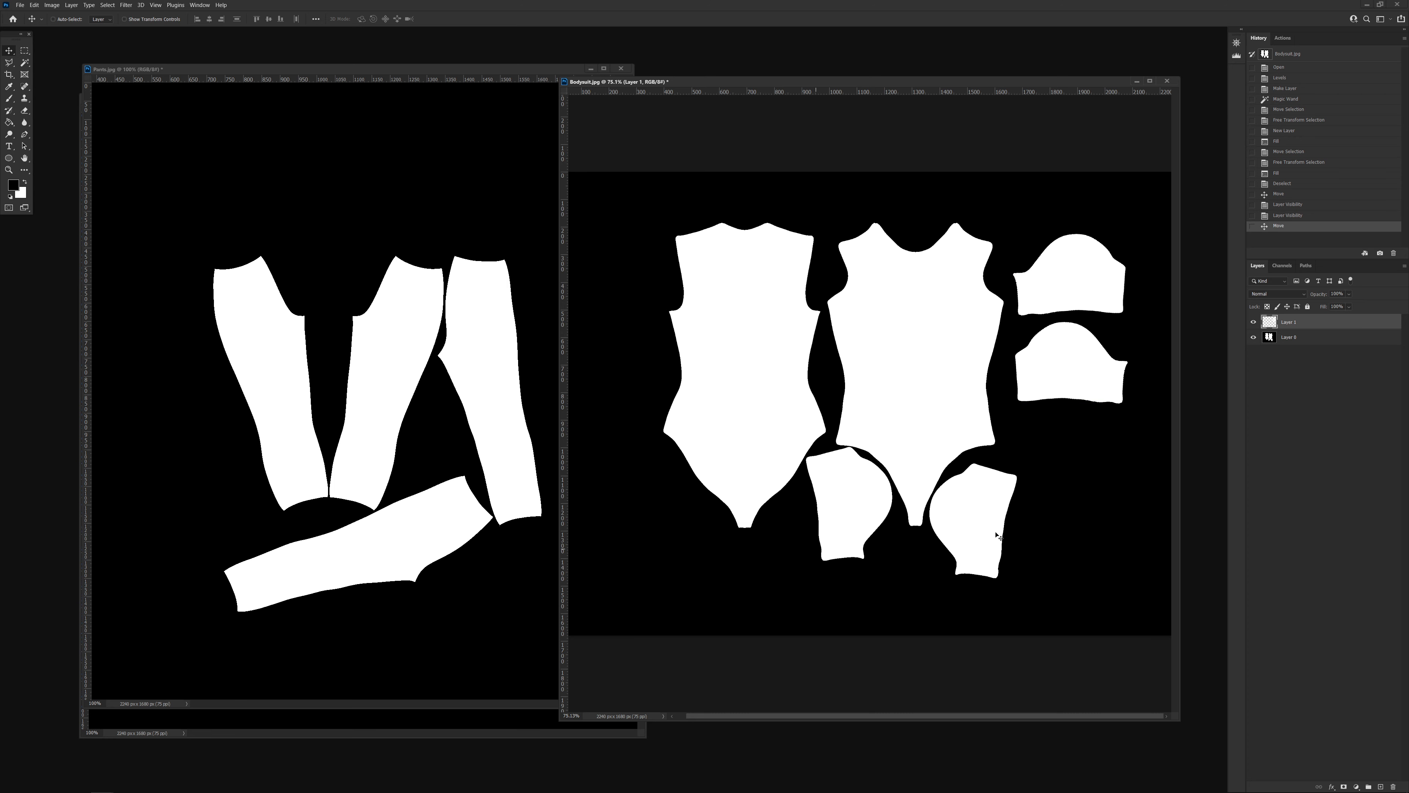
# Fill the two original tilted sleeve pieces on Layer 0 with black, and merge Layer 1 down into it.
pyautogui.click(1271, 338)
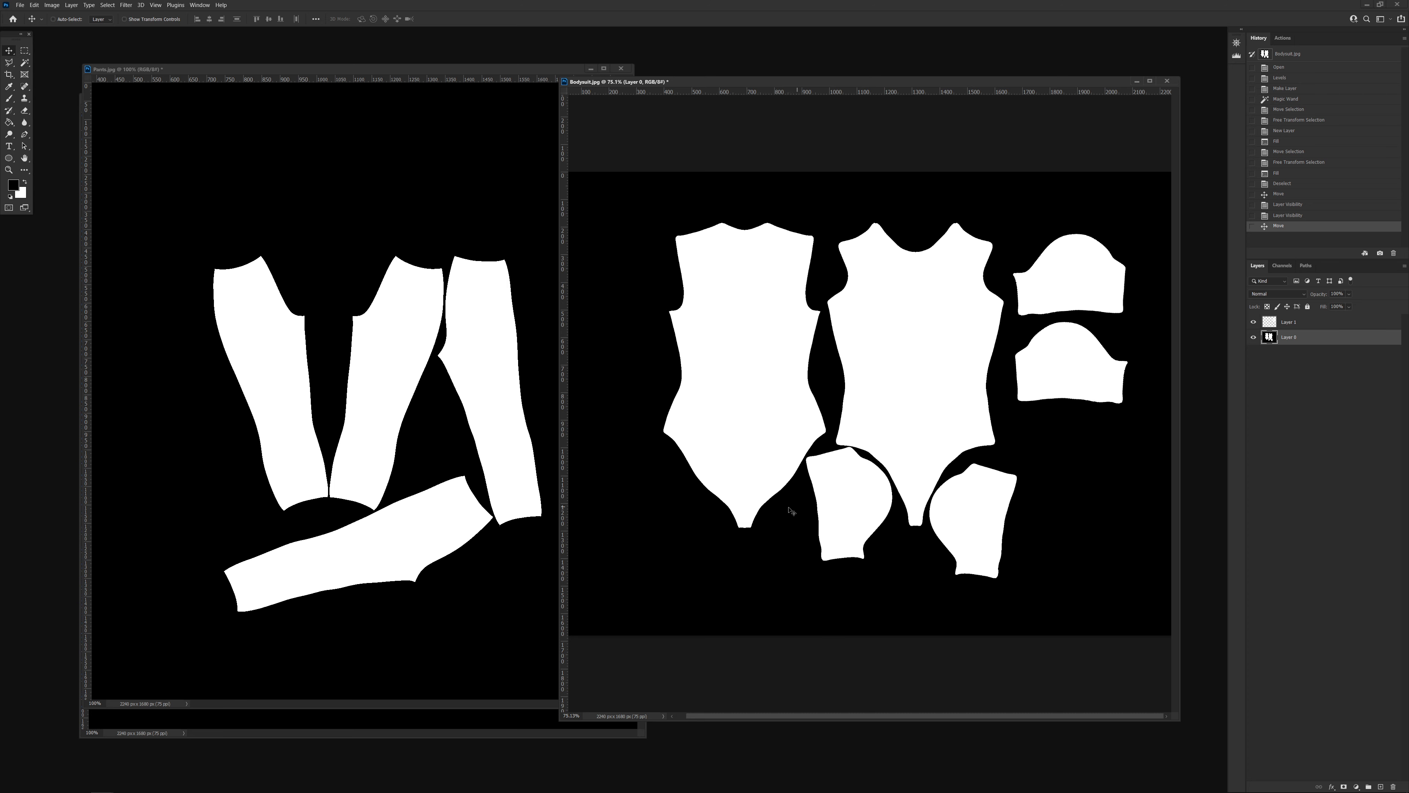
pyautogui.click(24, 62)
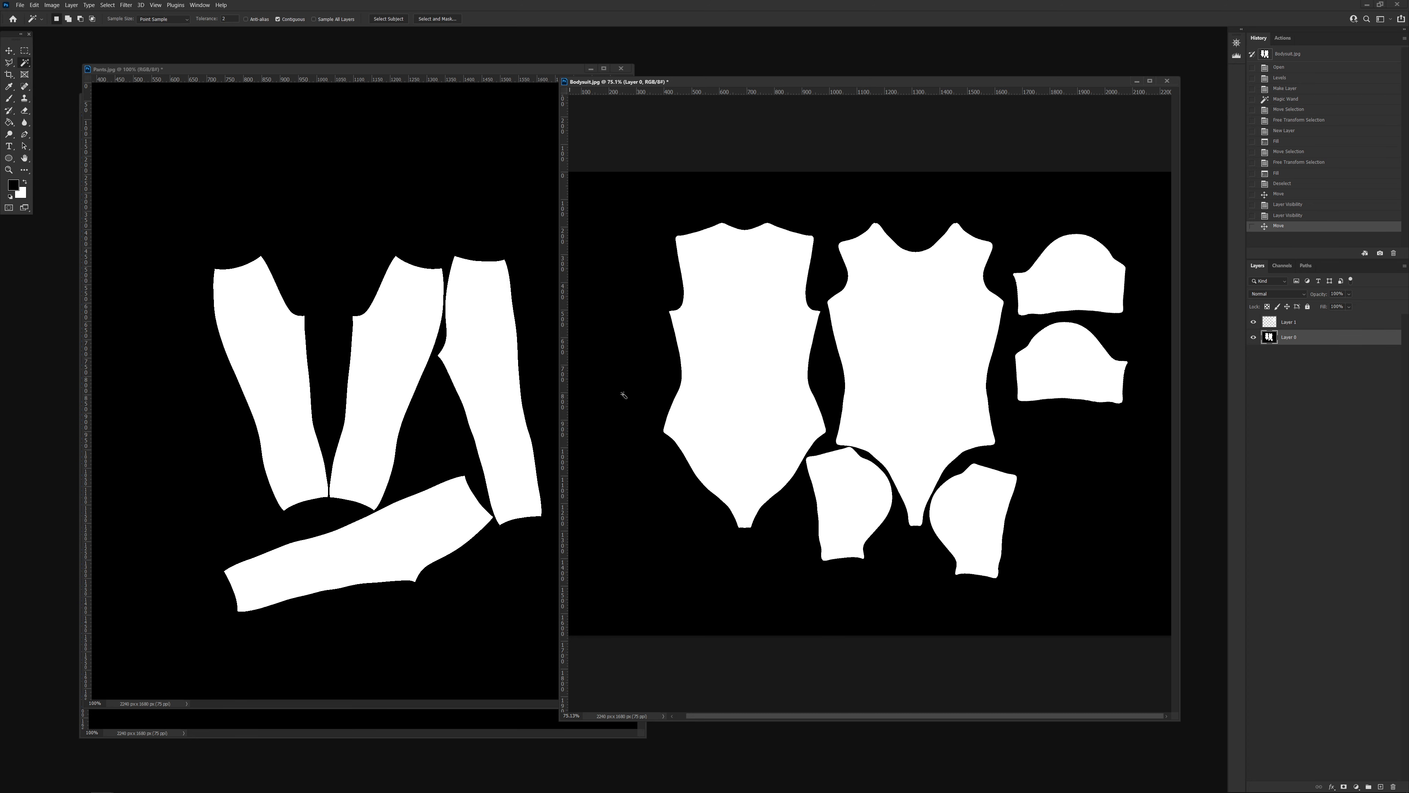
pyautogui.click(856, 501)
pyautogui.keyDown('shift'); pyautogui.click(991, 494); pyautogui.keyUp('shift')
pyautogui.hotkey('alt', 'BackSpace')
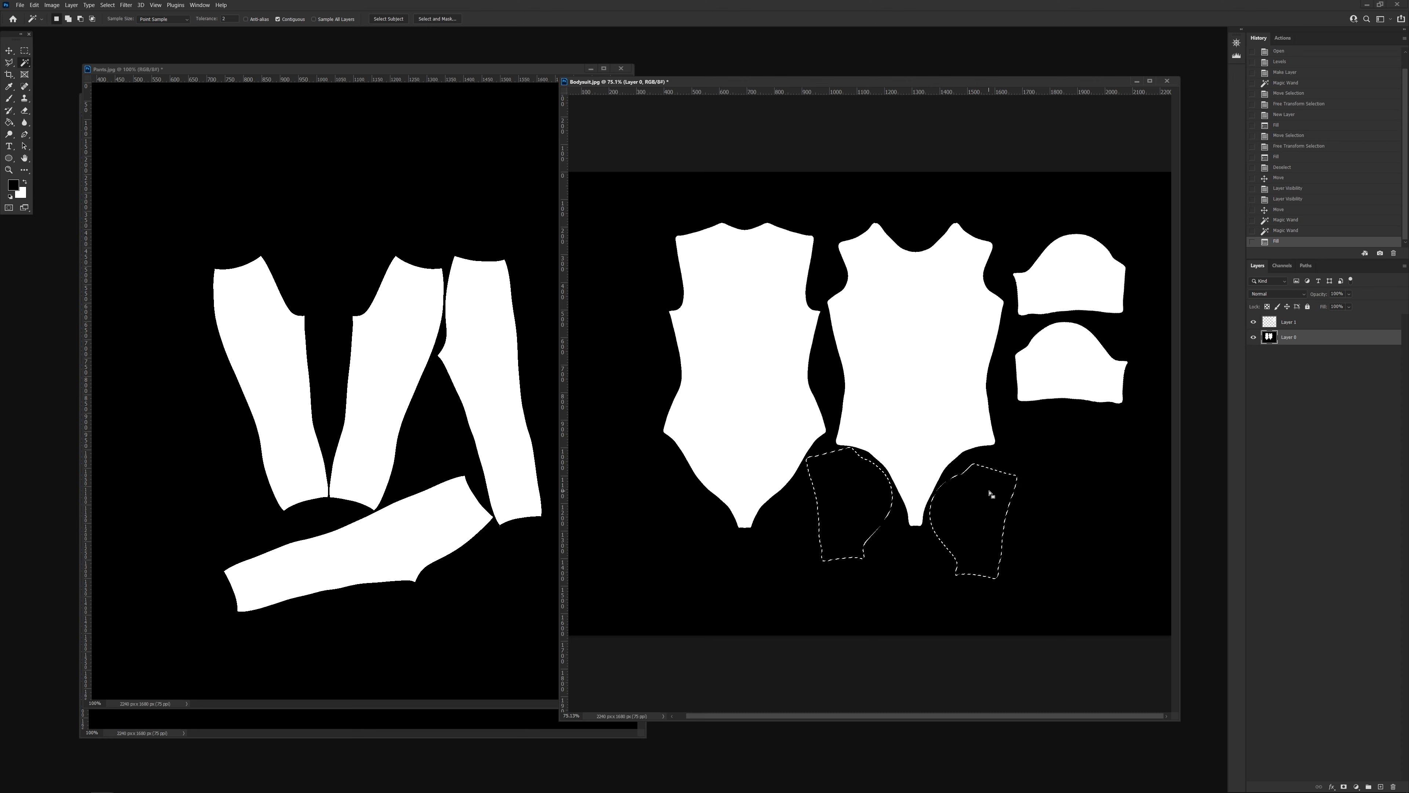
pyautogui.hotkey('ctrl', 'd')
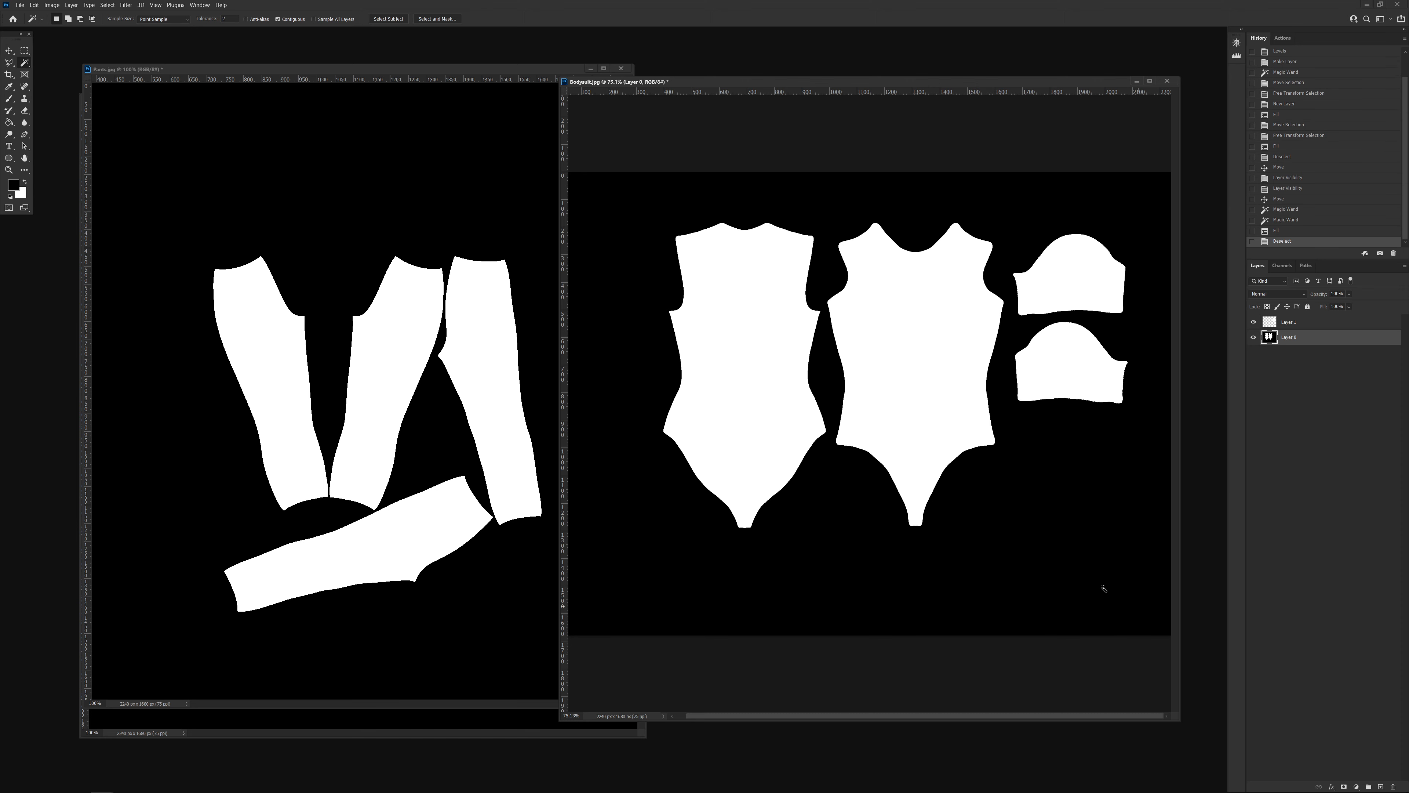
pyautogui.click(1275, 325)
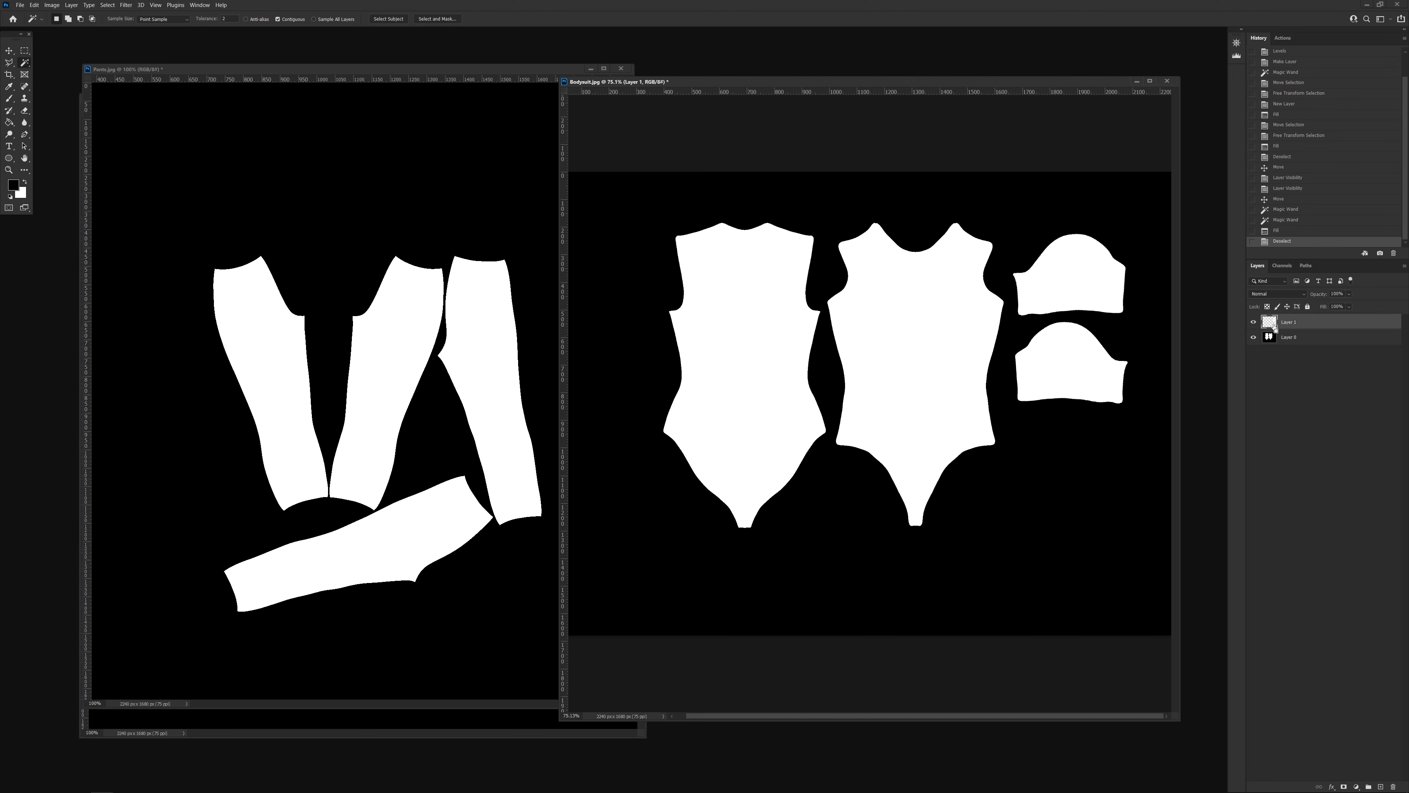
pyautogui.hotkey('ctrl', 'e')
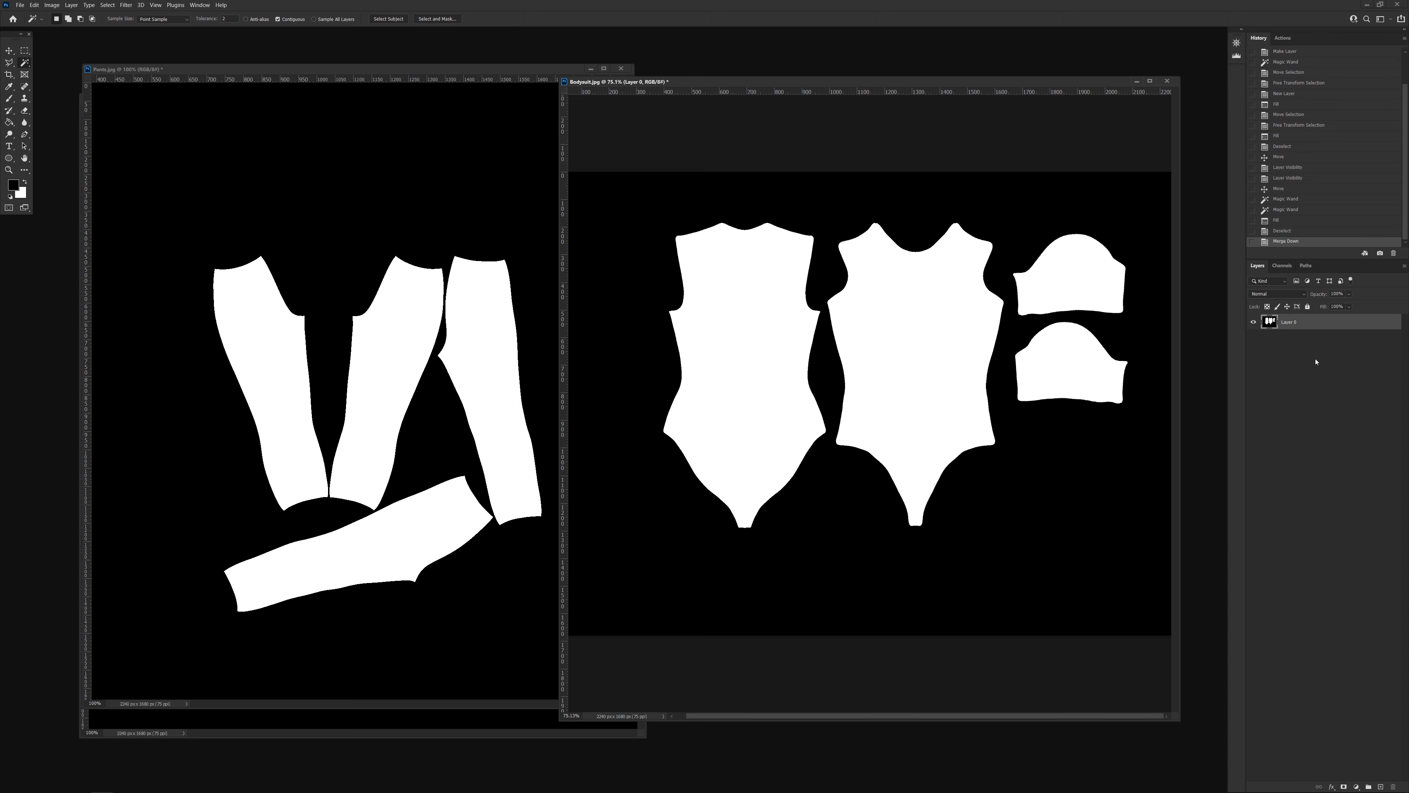
# Crop the bodysuit canvas on all four sides closely around the two body pieces and two sleeves.
pyautogui.keyDown('alt'); pyautogui.scroll(-6, 973, 428); pyautogui.keyUp('alt')
pyautogui.keyDown('alt'); pyautogui.scroll(1, 879, 424); pyautogui.keyUp('alt')
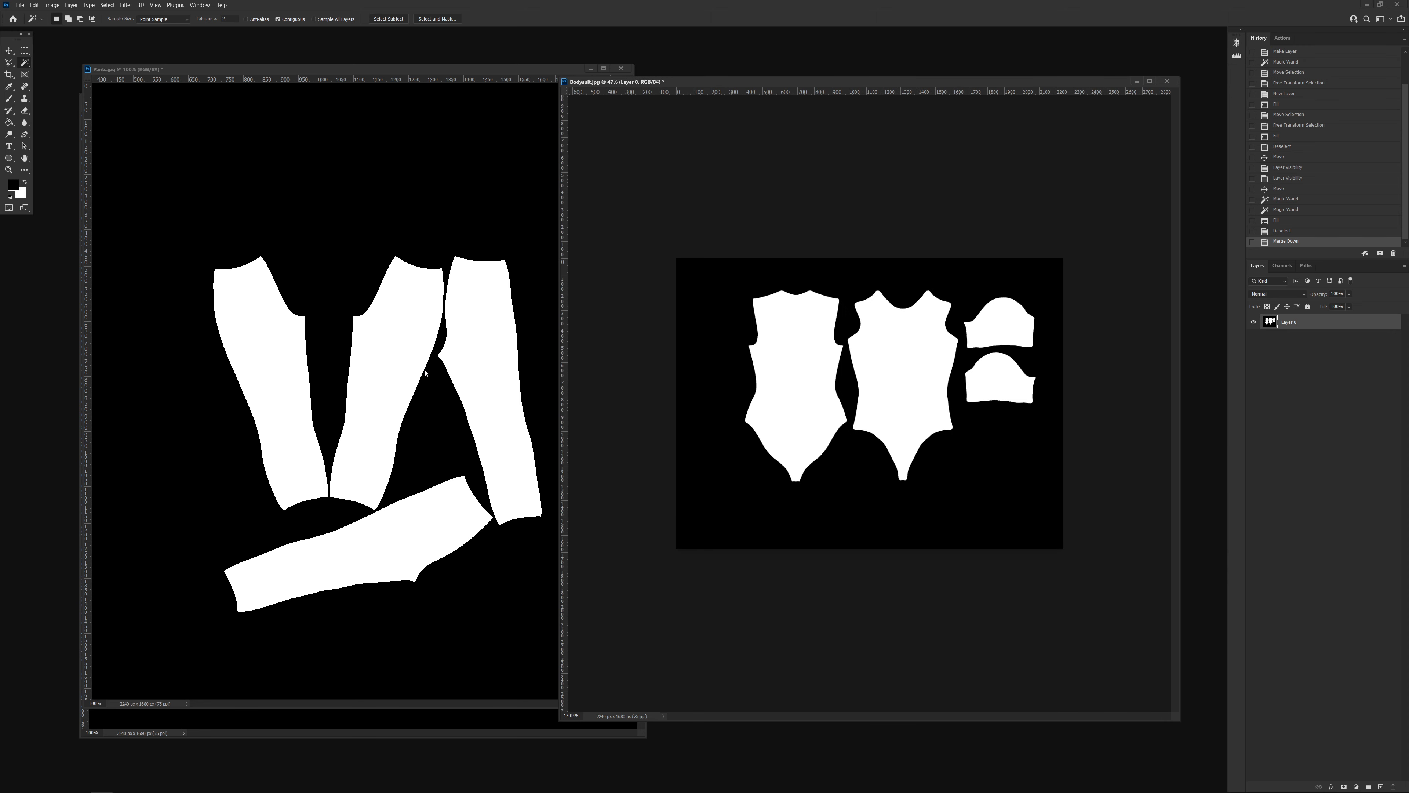
pyautogui.click(9, 74)
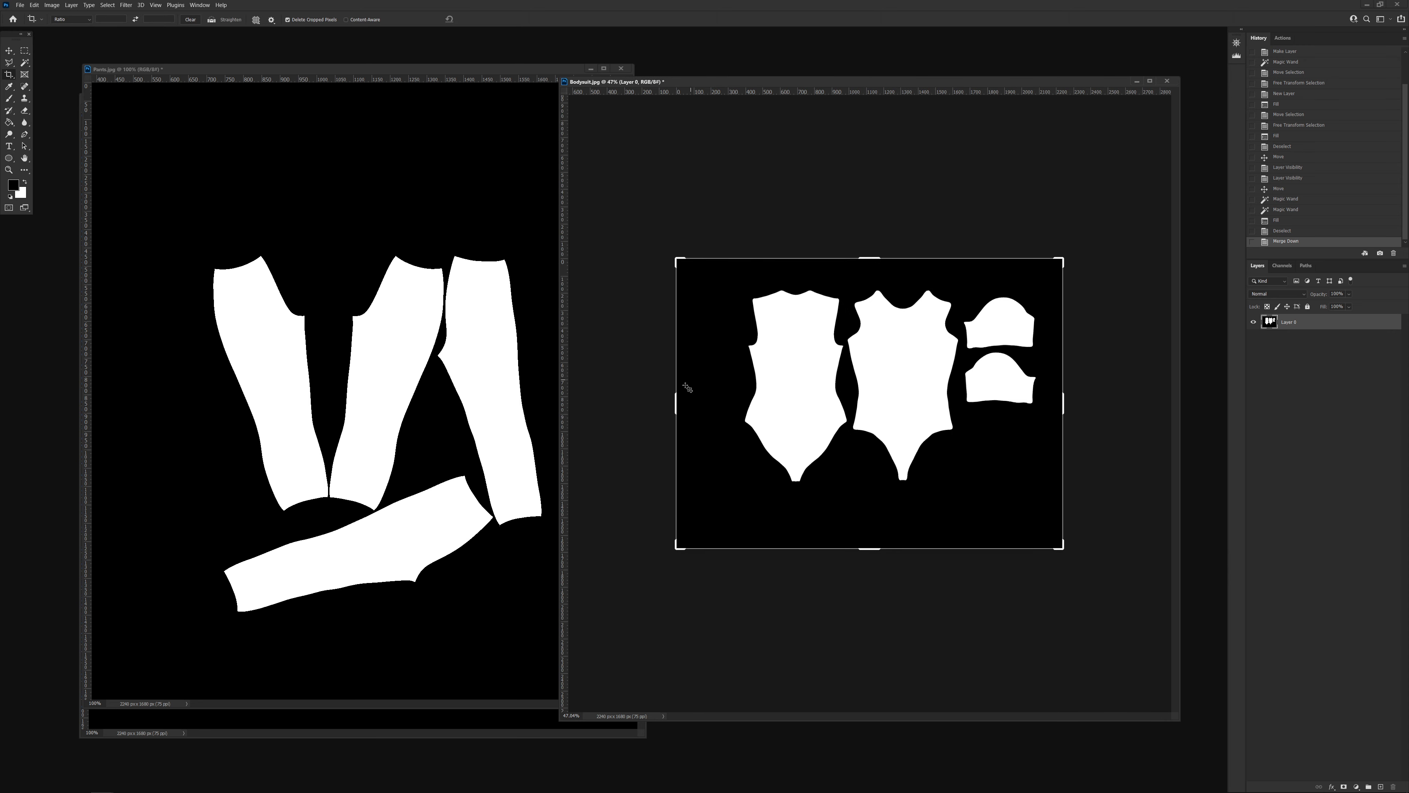
pyautogui.moveTo(675, 403); pyautogui.dragTo(733, 401)
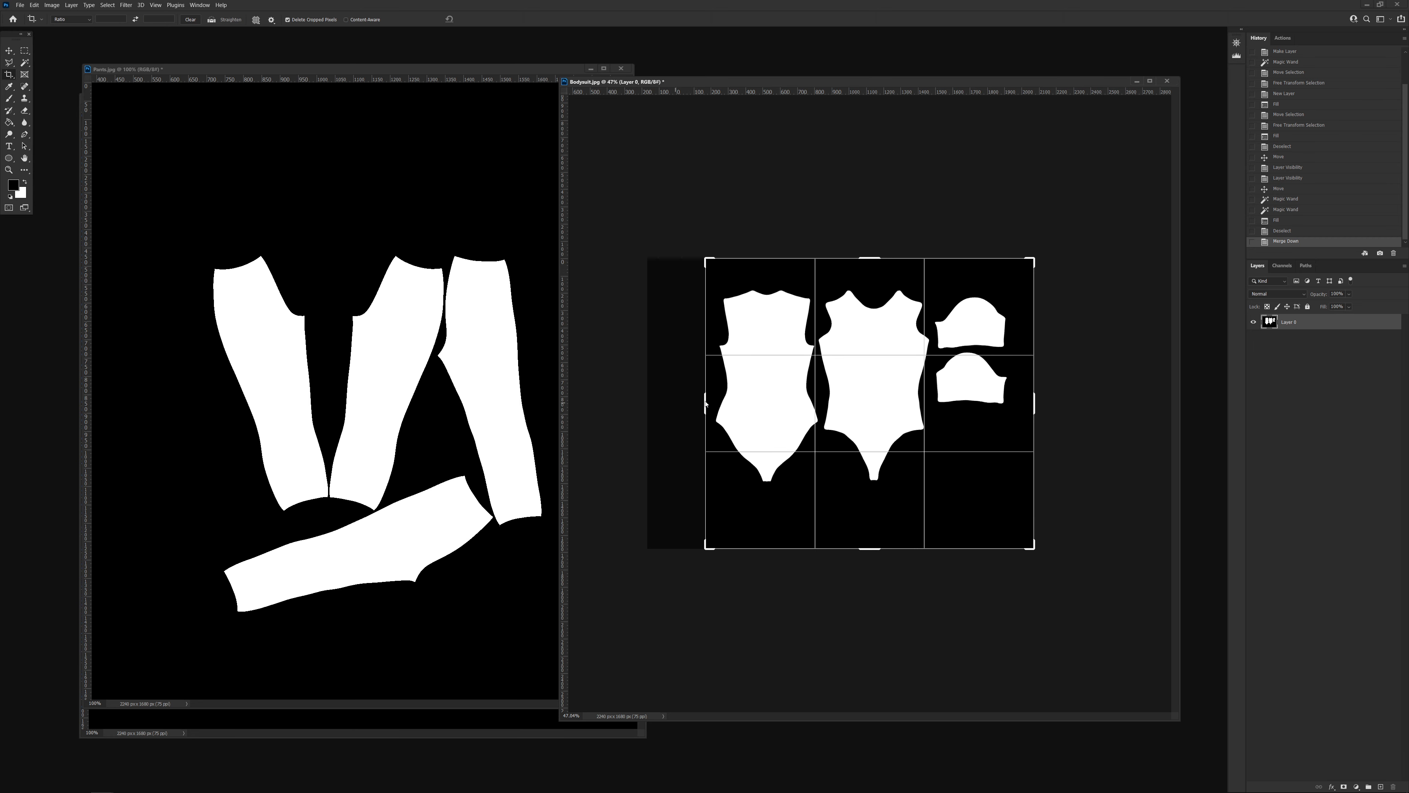
pyautogui.moveTo(1036, 398); pyautogui.dragTo(1019, 398)
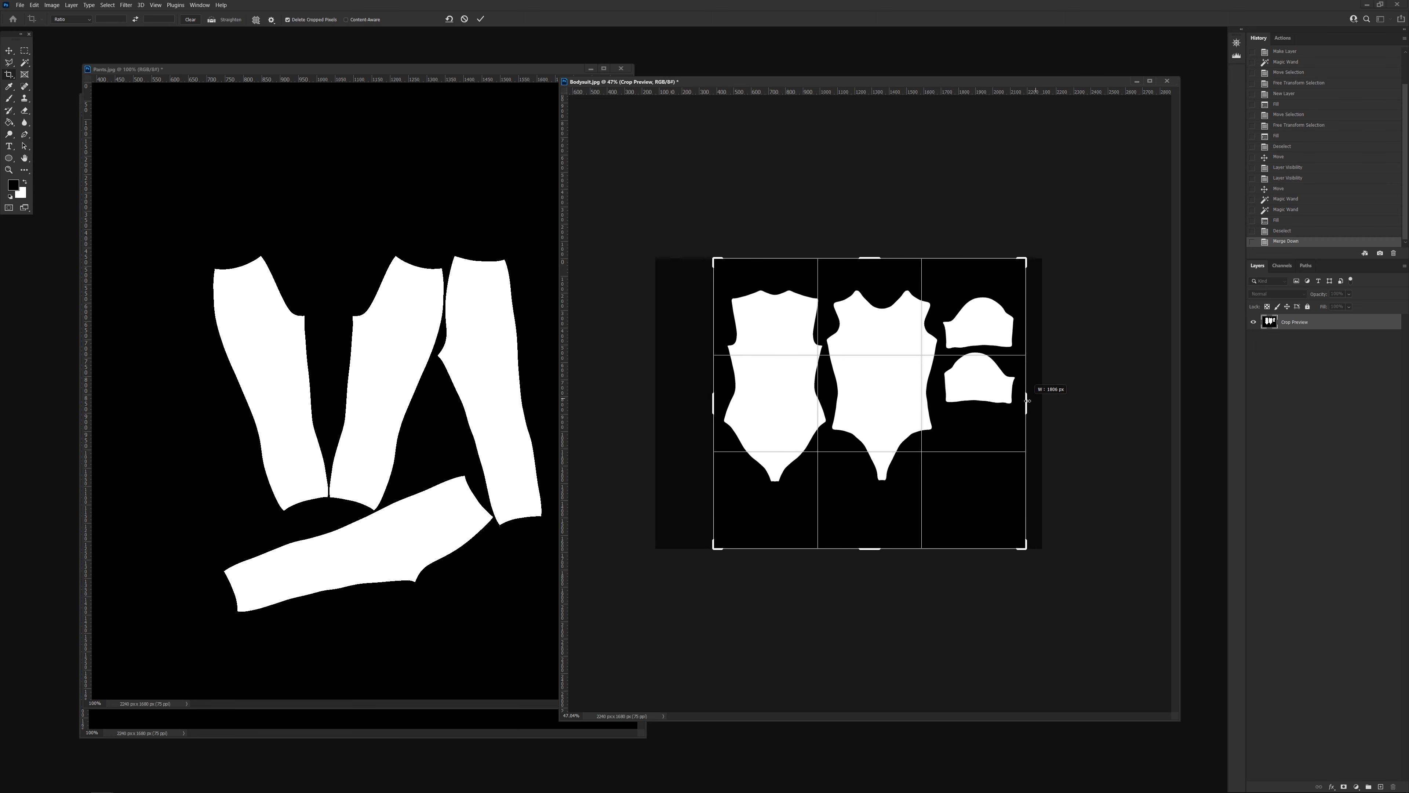
pyautogui.moveTo(867, 260); pyautogui.dragTo(866, 279)
pyautogui.moveTo(871, 537); pyautogui.dragTo(869, 509)
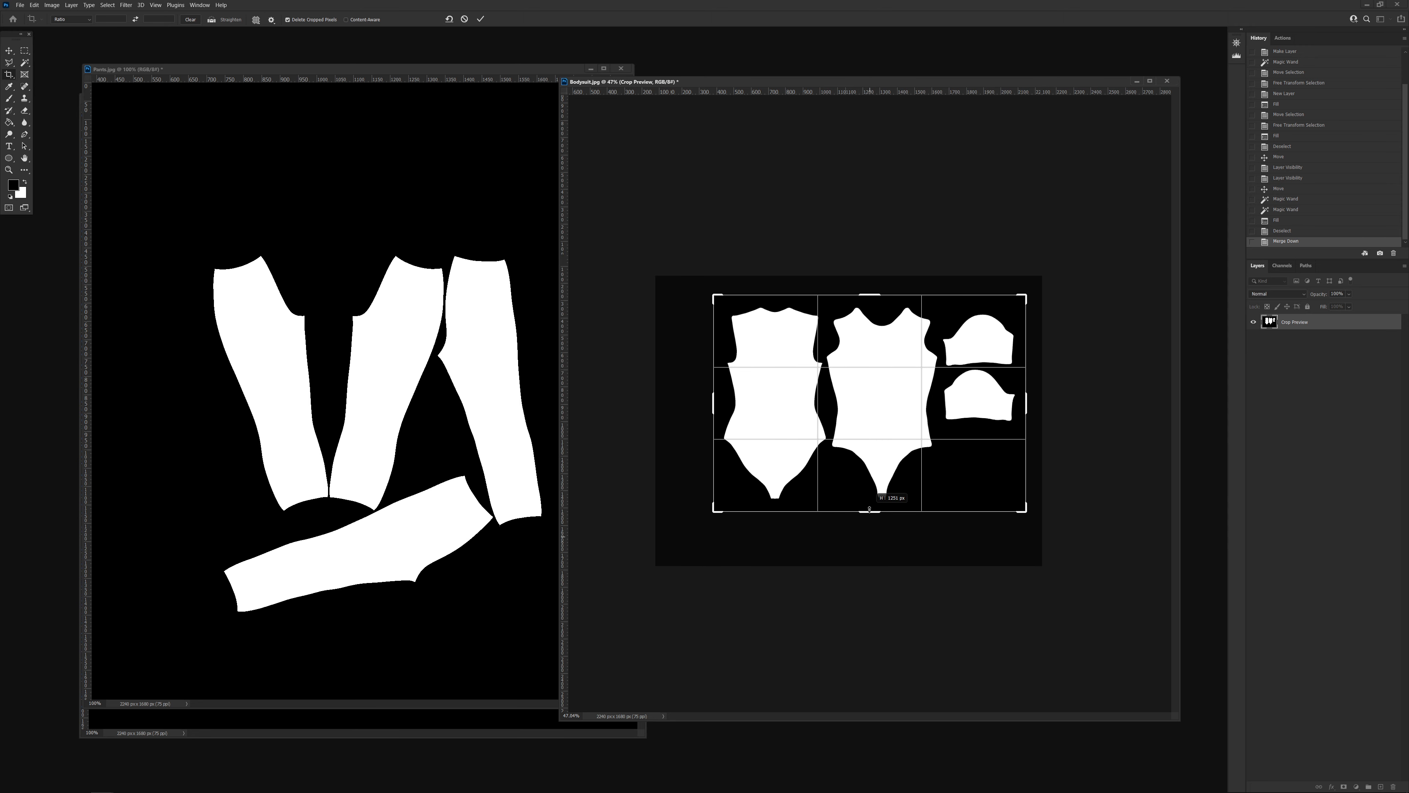
pyautogui.press('Return')
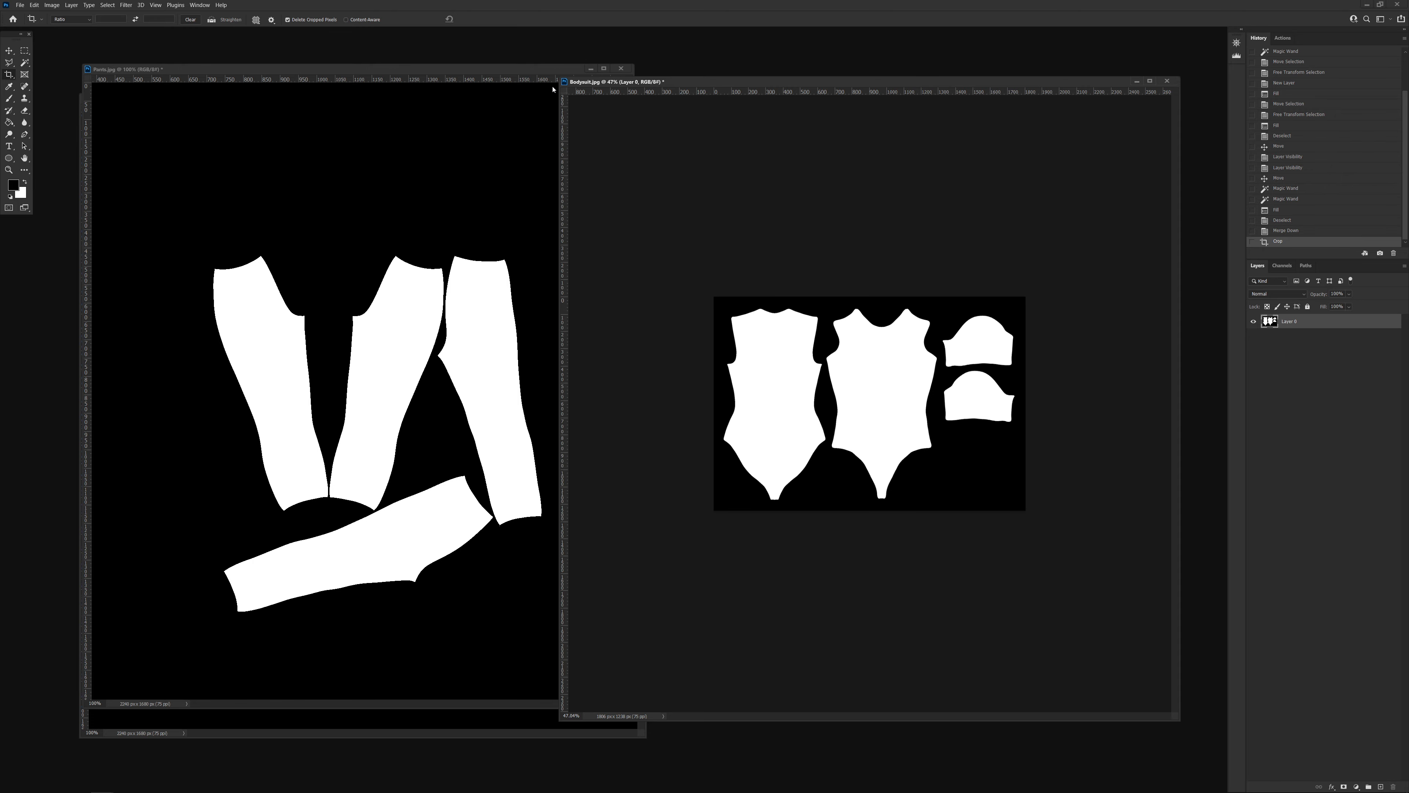
# Rearrange the document windows to bring Jacket.jpg to the front, and unlock its Background layer.
pyautogui.moveTo(557, 78); pyautogui.dragTo(777, 237)
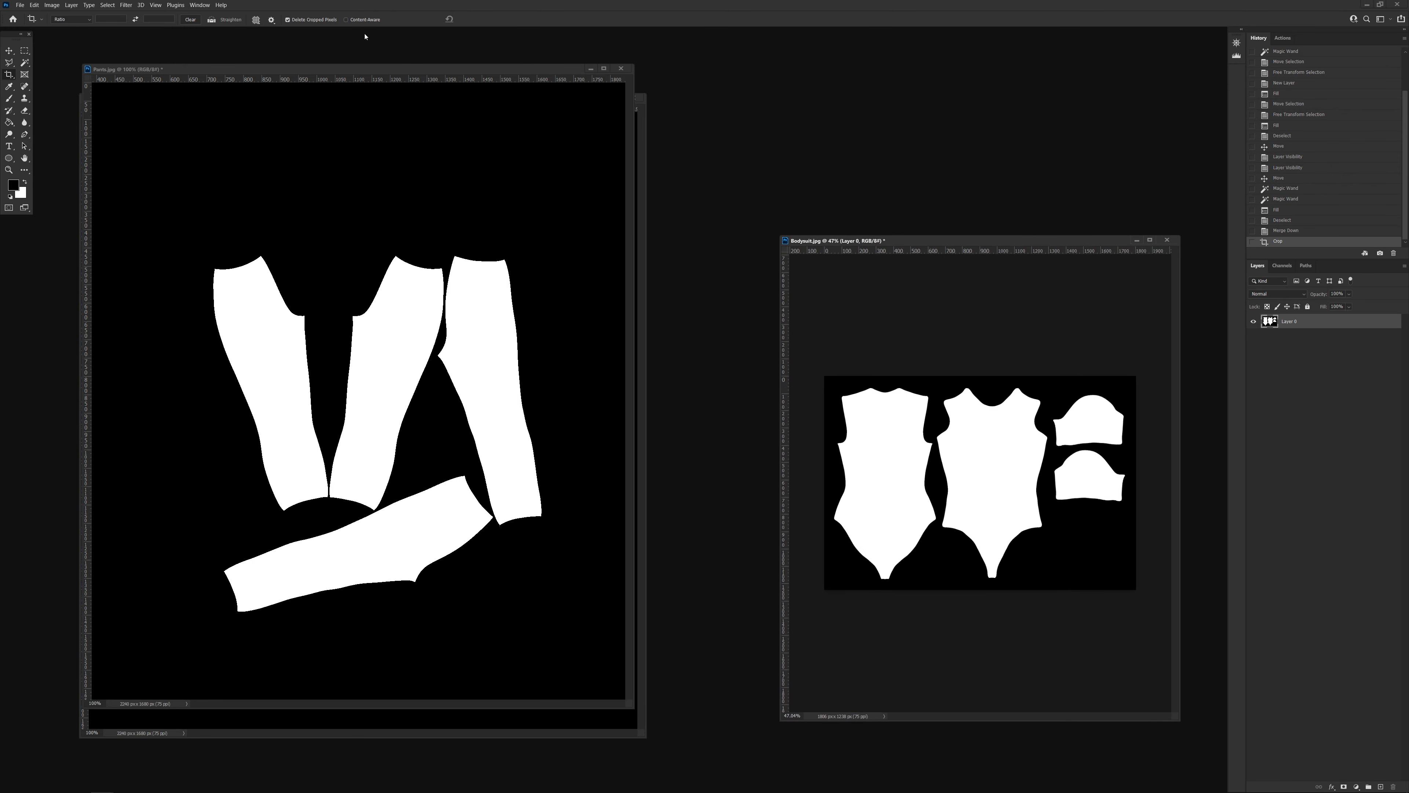
pyautogui.moveTo(375, 72); pyautogui.dragTo(557, 101)
pyautogui.click(193, 101)
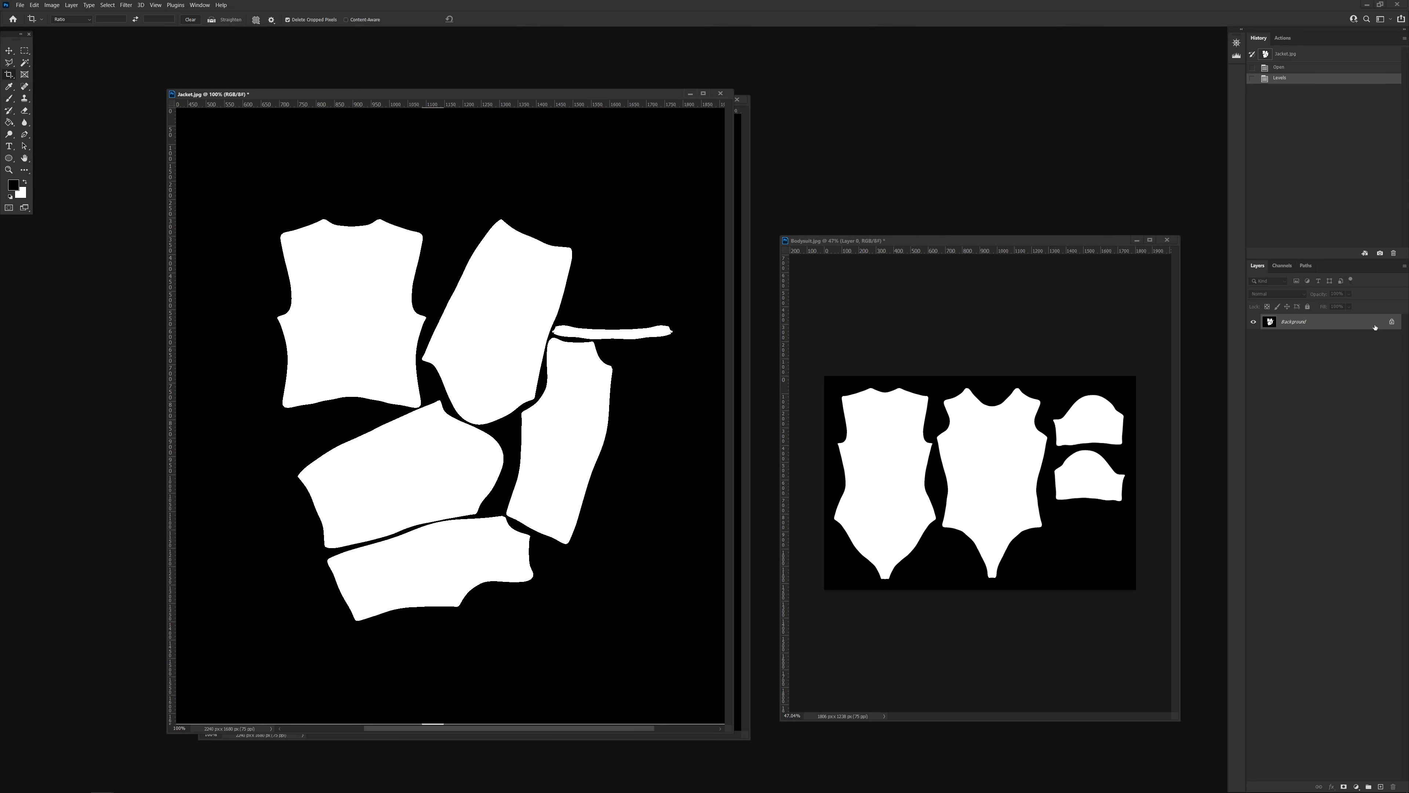
pyautogui.click(1391, 321)
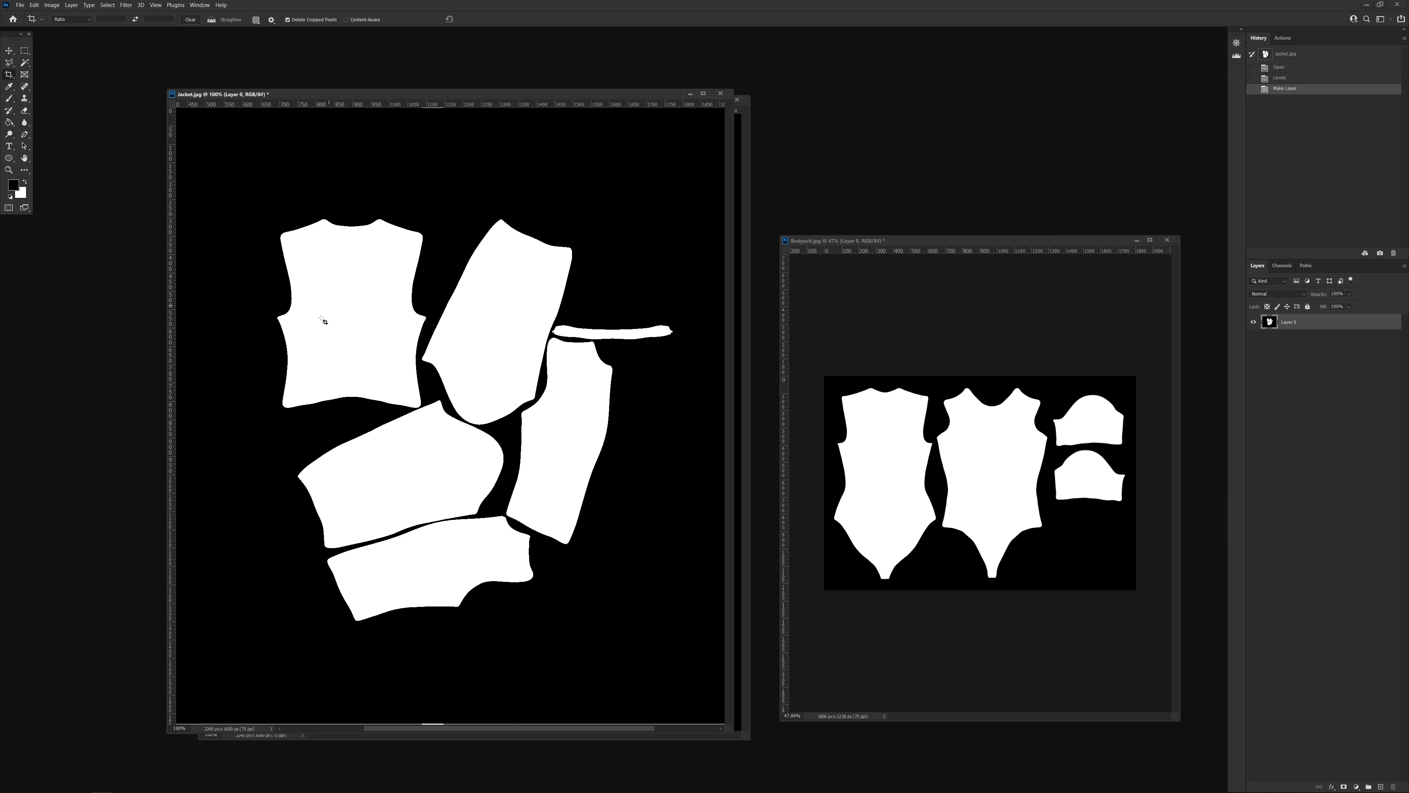
# Select the narrow tilted jacket front piece below the collar strip with the Magic Wand, and add a new layer.
pyautogui.click(585, 393)
pyautogui.press('Escape')
pyautogui.click(24, 63)
pyautogui.click(594, 441)
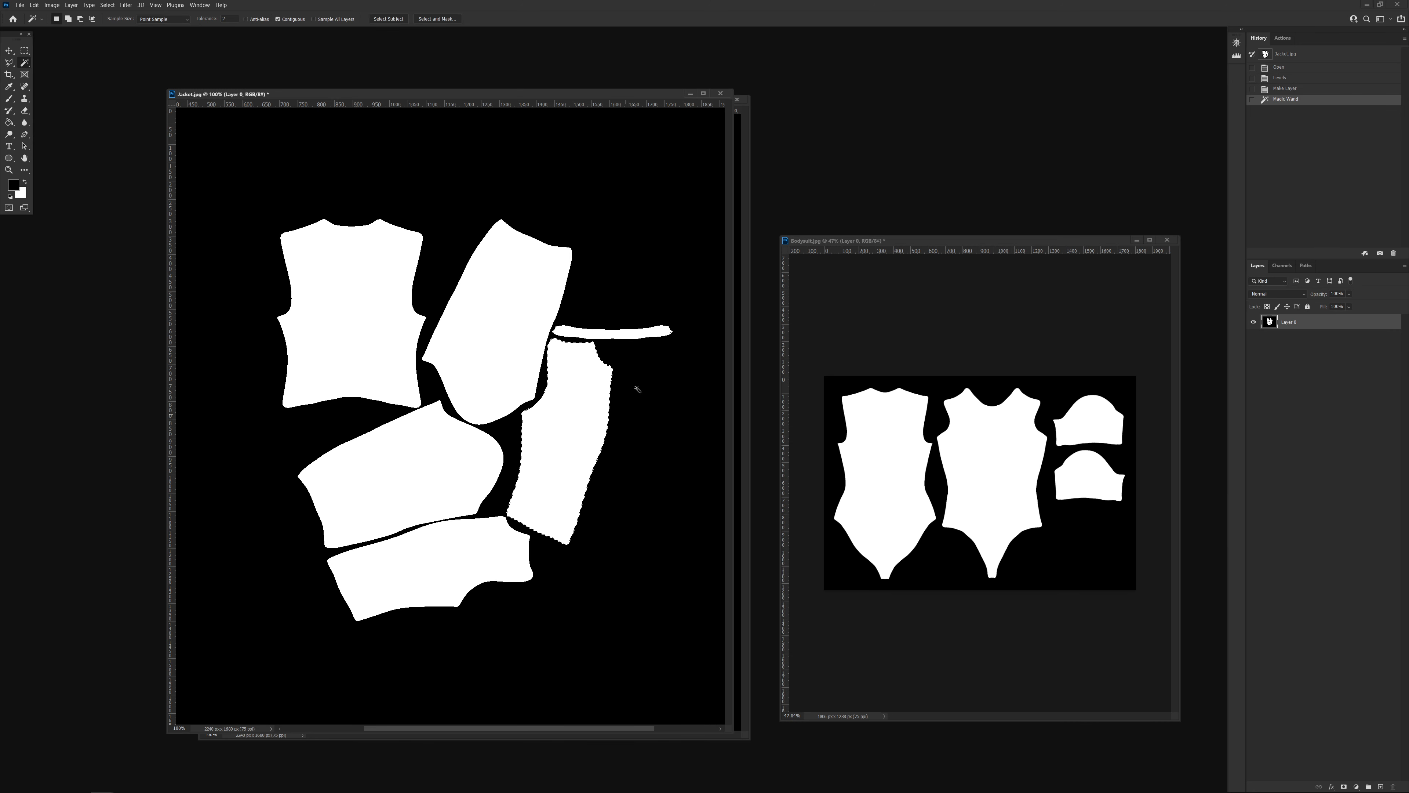
pyautogui.hotkey('ctrl', 'shift', 'alt', 'n')
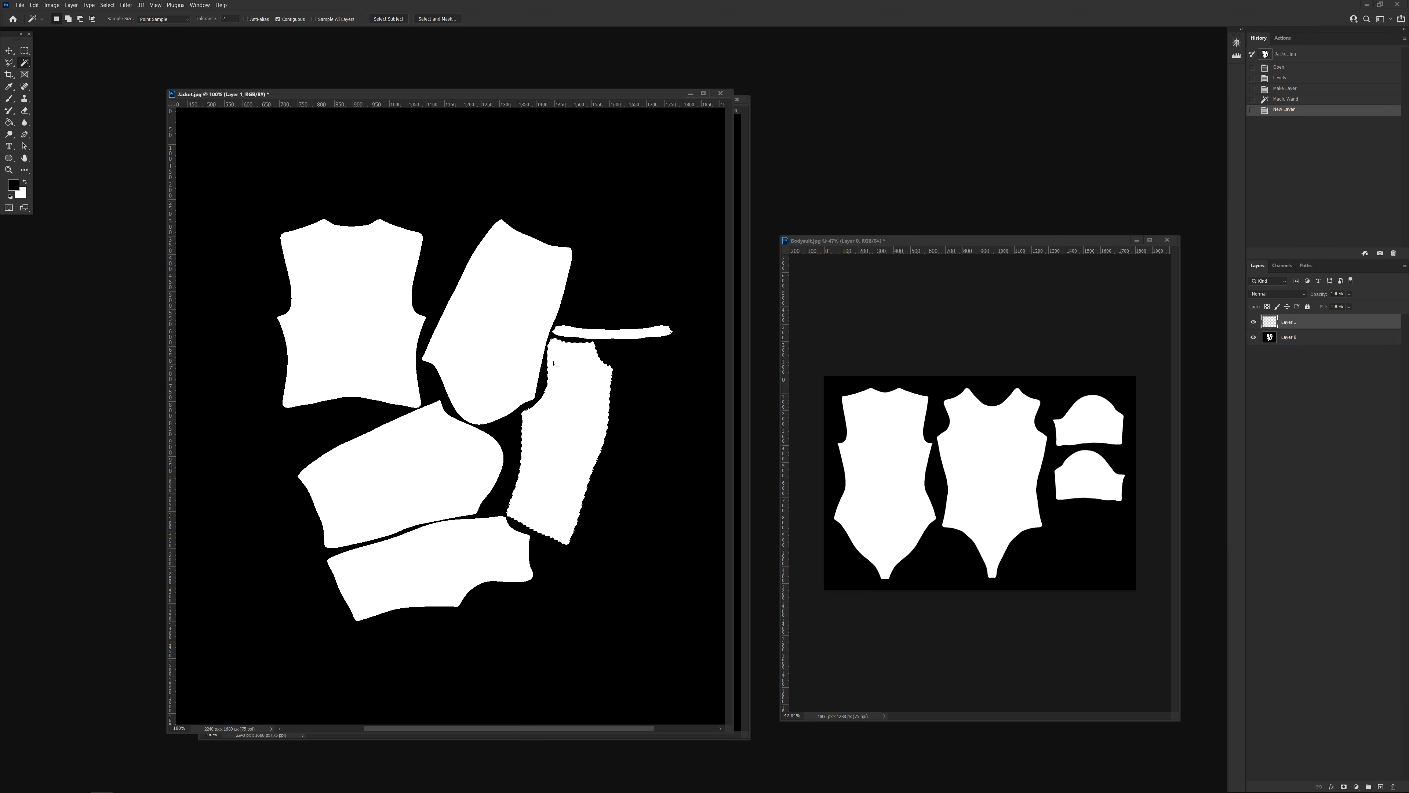
# Rotate the selection outline upright by about -15°, move it to the empty space left of the jacket back piece, and fill it with white.
pyautogui.click(107, 5)
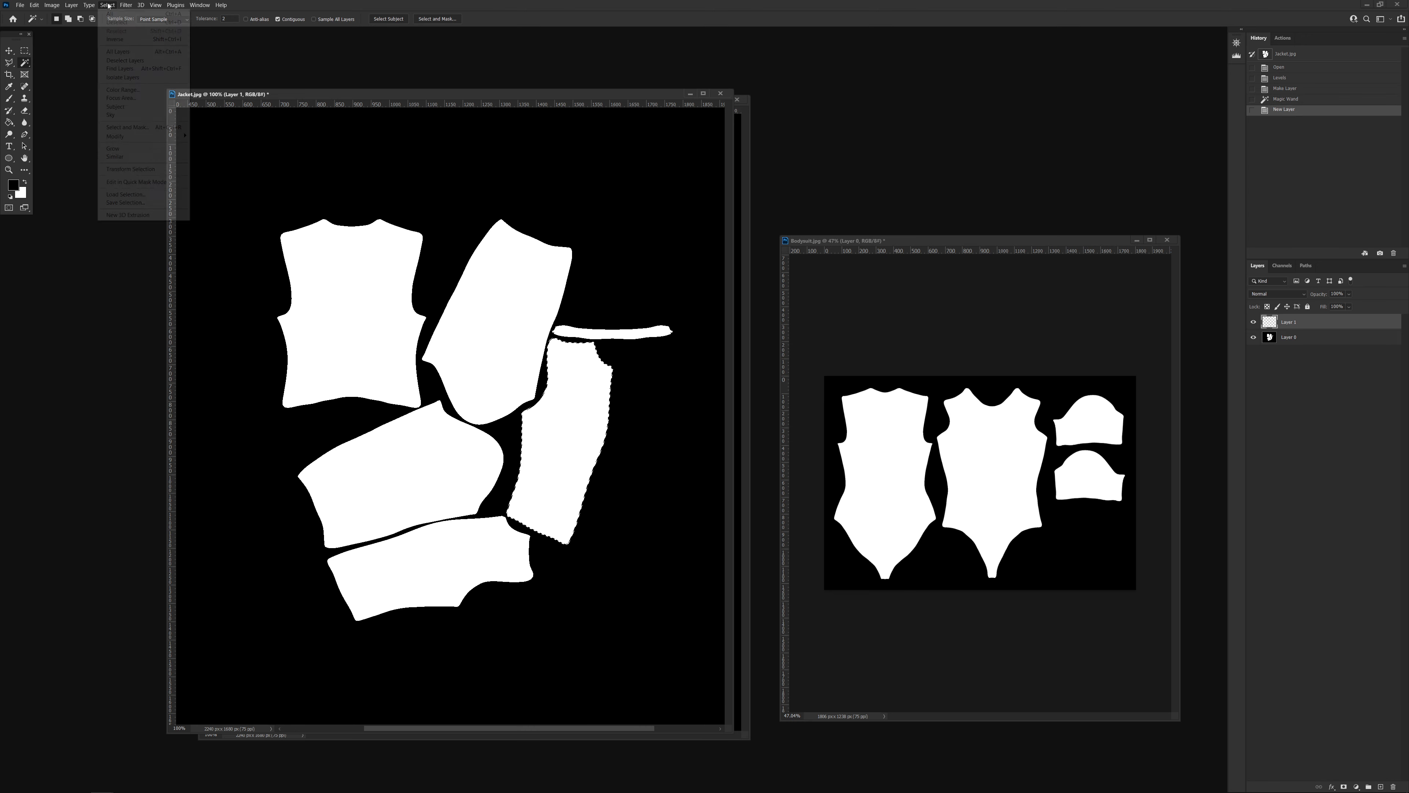
pyautogui.click(138, 169)
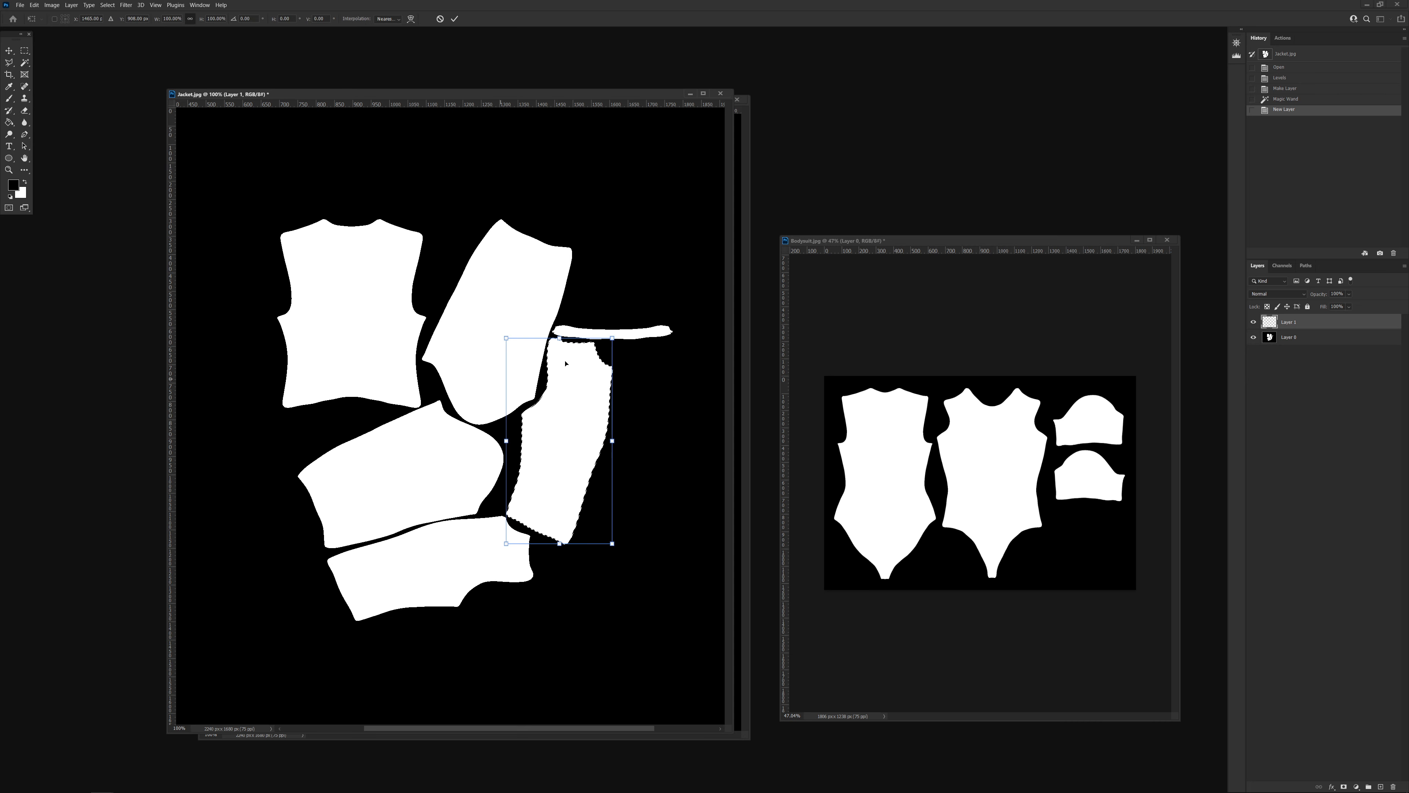
pyautogui.moveTo(536, 318); pyautogui.dragTo(507, 327)
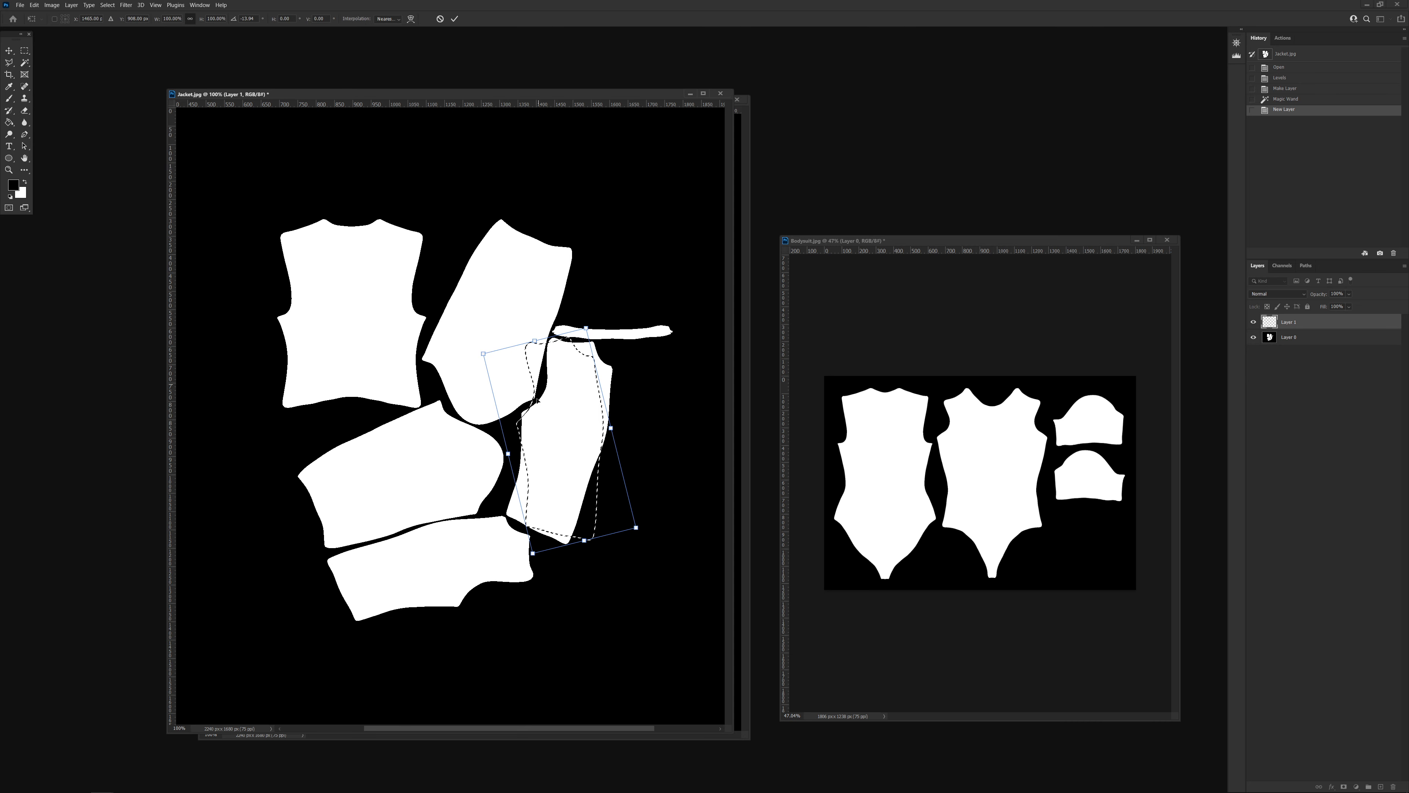
pyautogui.moveTo(553, 410); pyautogui.dragTo(241, 332)
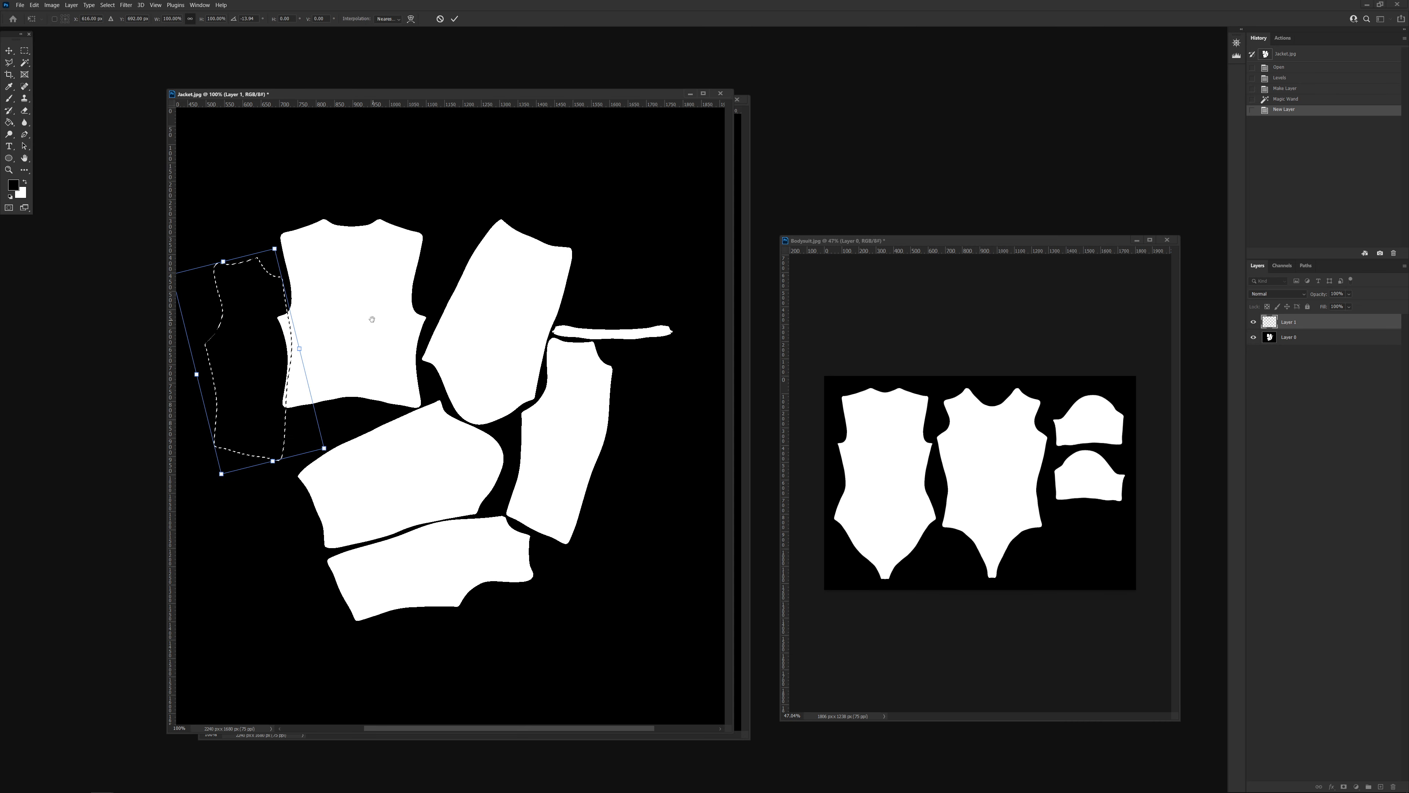
pyautogui.moveTo(429, 331); pyautogui.dragTo(547, 318)
pyautogui.moveTo(372, 354); pyautogui.dragTo(297, 329)
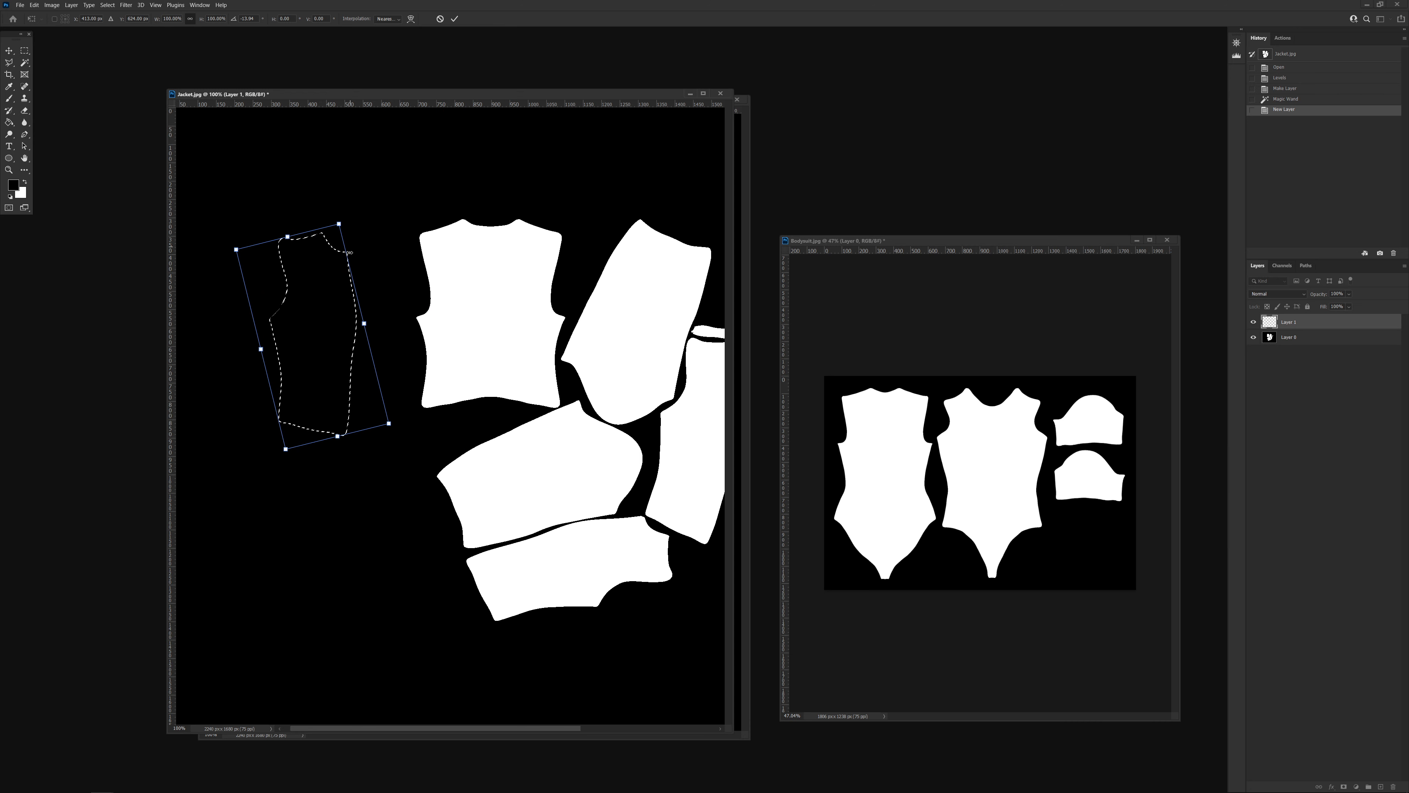
pyautogui.moveTo(334, 179)
pyautogui.mouseDown()
pyautogui.moveTo(352, 173)
pyautogui.moveTo(339, 191)
pyautogui.mouseUp()
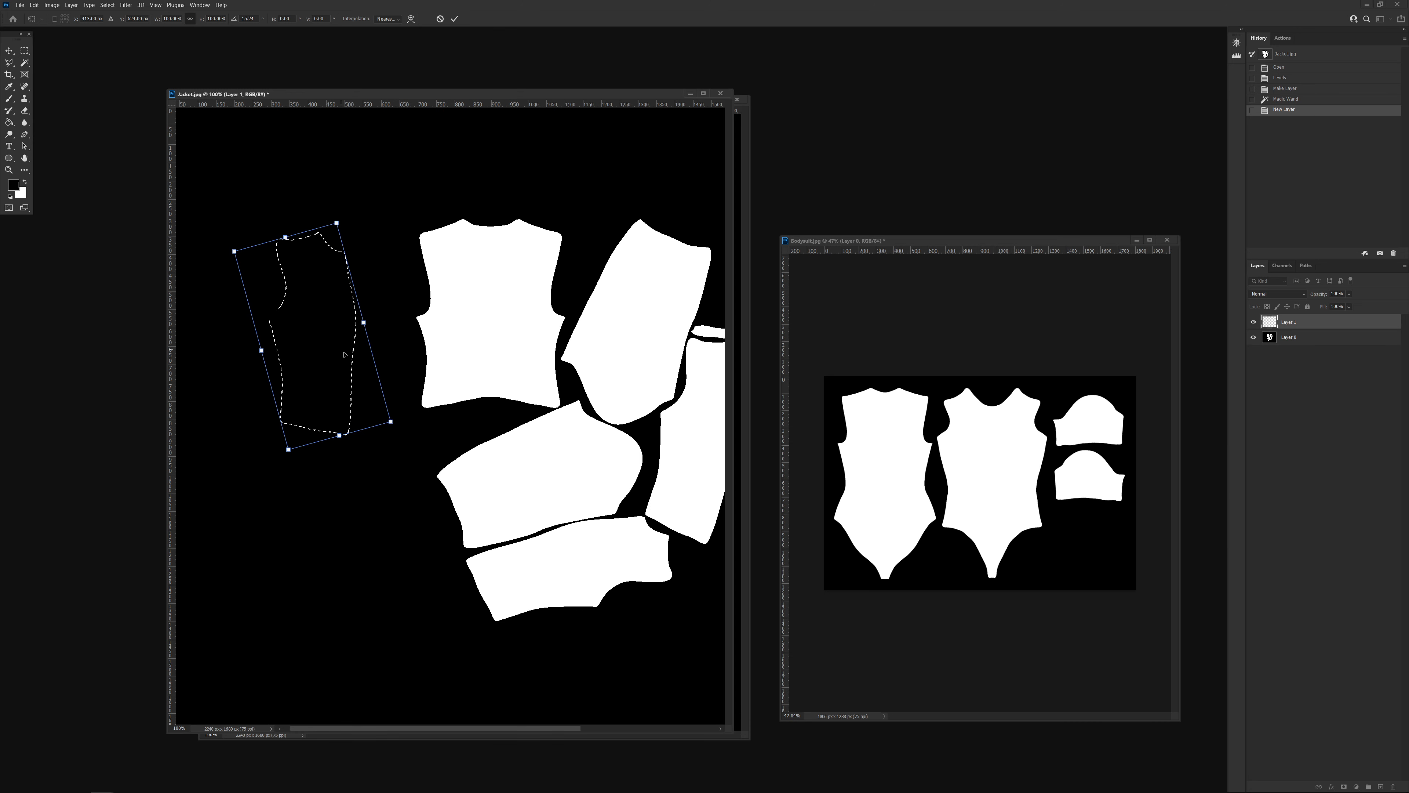
pyautogui.moveTo(314, 315); pyautogui.dragTo(233, 304)
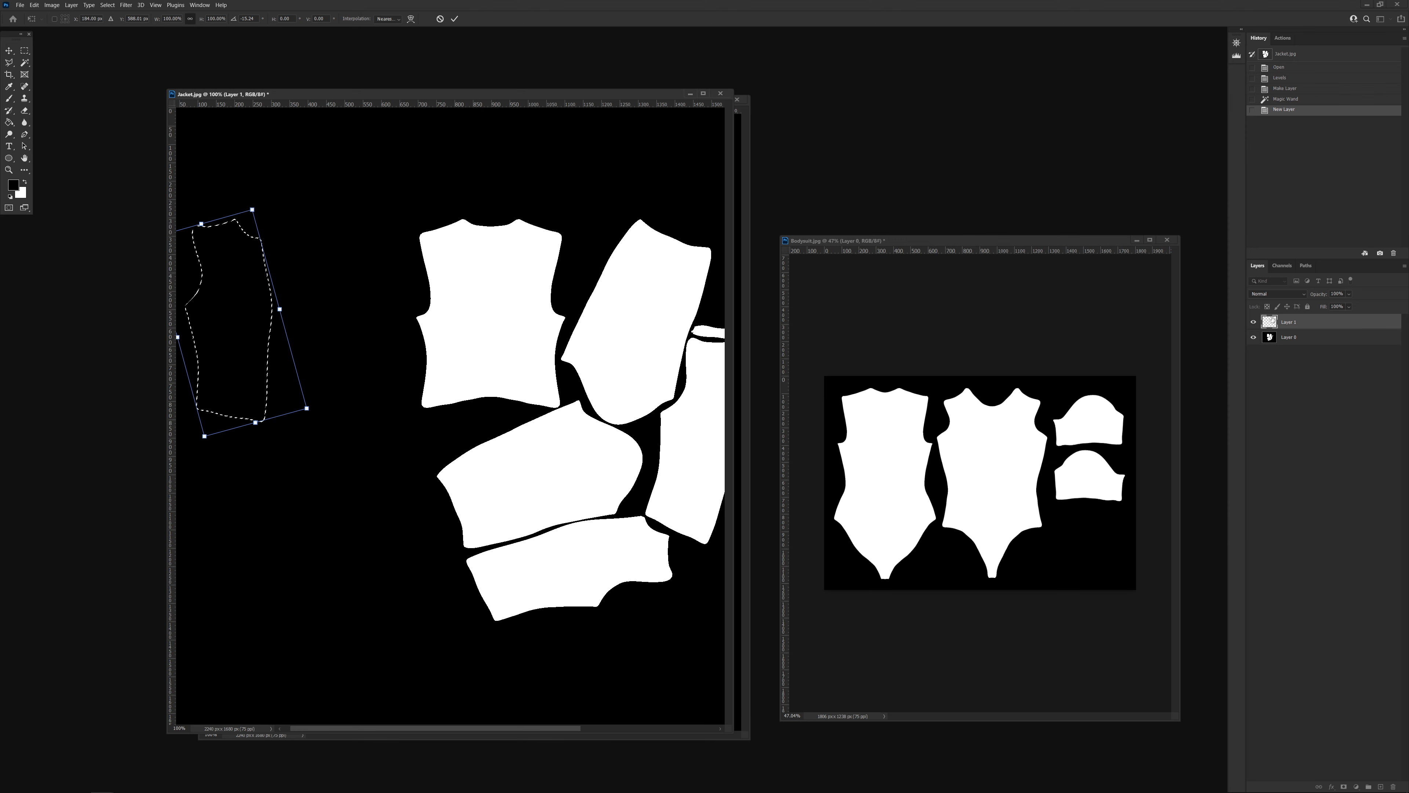
pyautogui.press('Return')
pyautogui.hotkey('ctrl', 'BackSpace')
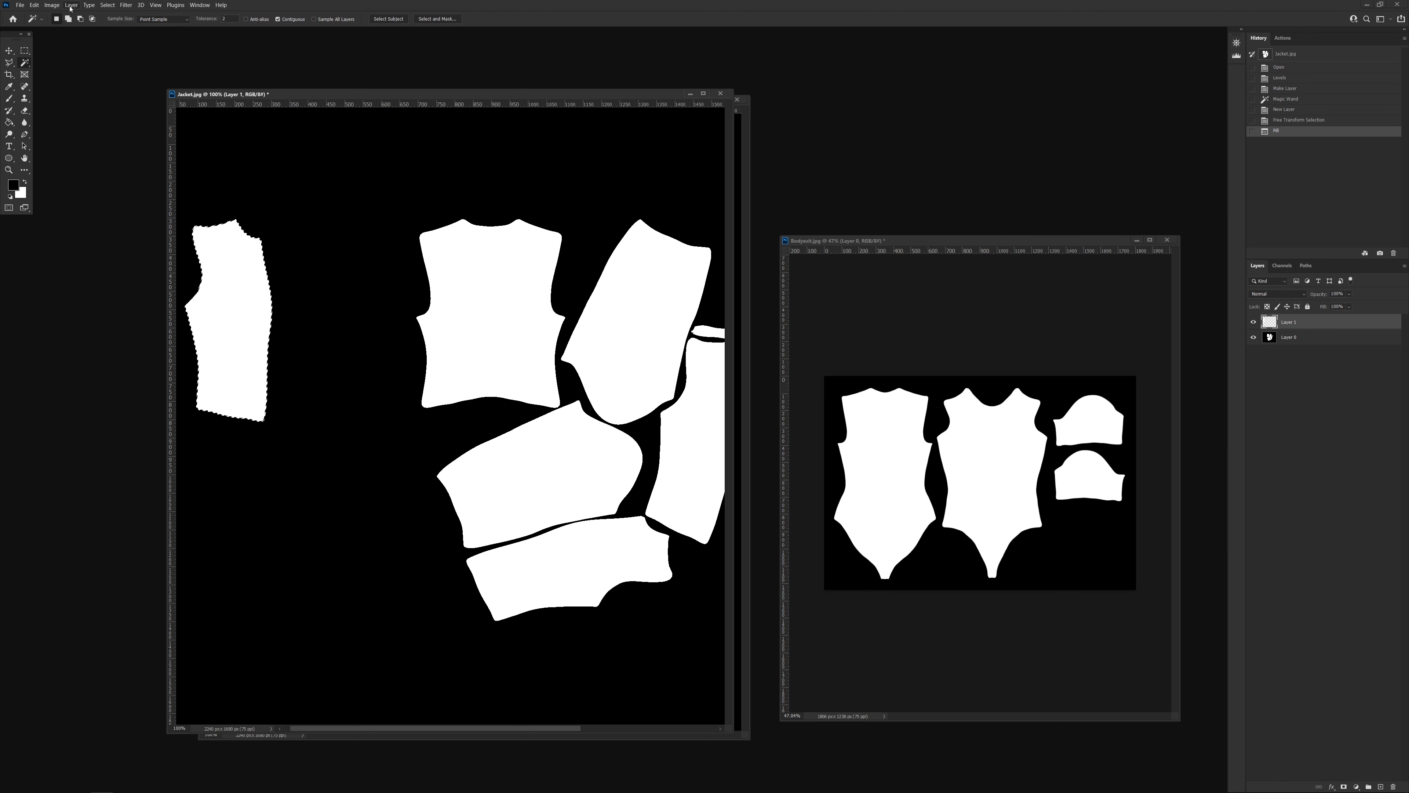
# Transform the selection of the upright front piece by flipping it horizontally and placing the outline between that piece and the jacket back.
pyautogui.click(107, 5)
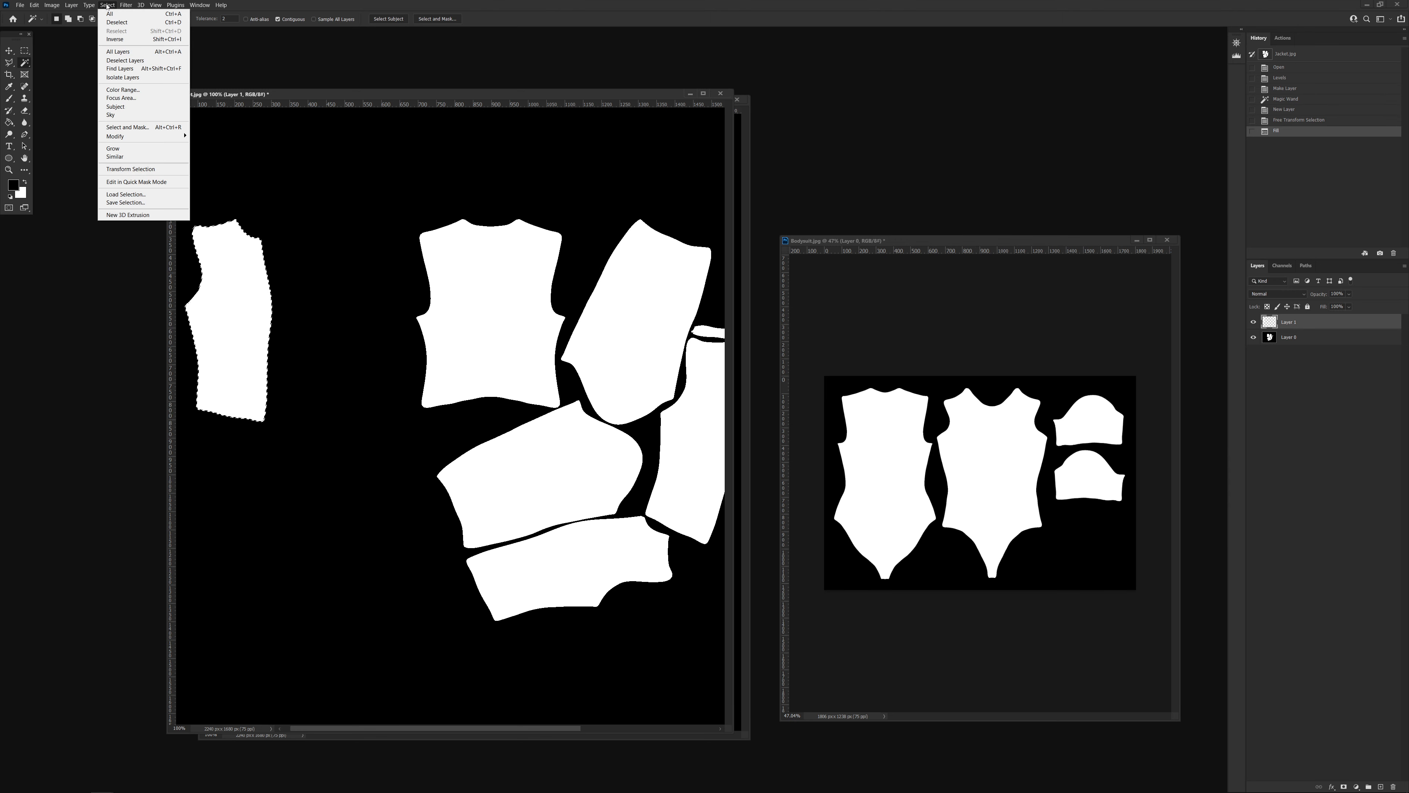
pyautogui.click(130, 169)
pyautogui.rightClick(220, 324)
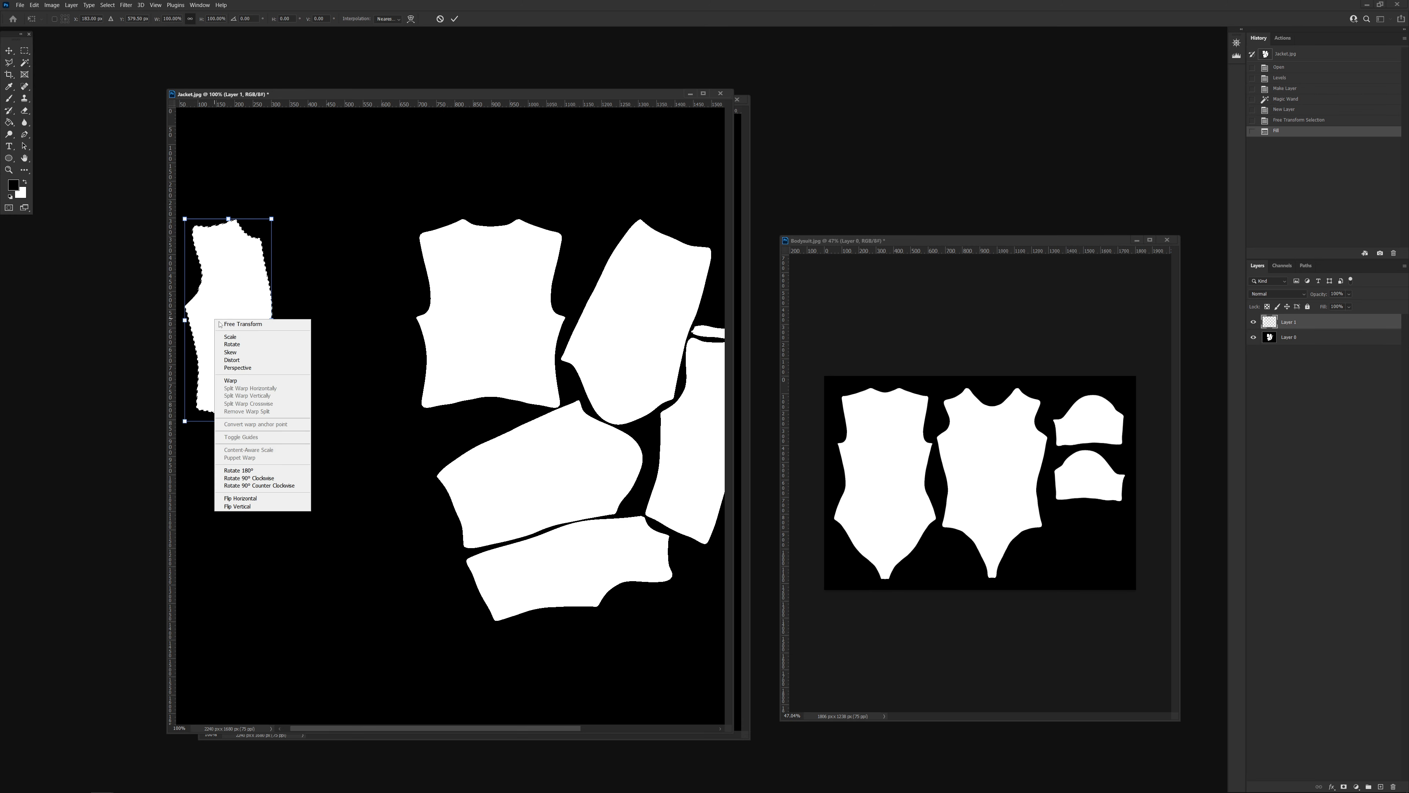
pyautogui.click(244, 499)
pyautogui.moveTo(251, 337); pyautogui.dragTo(348, 321)
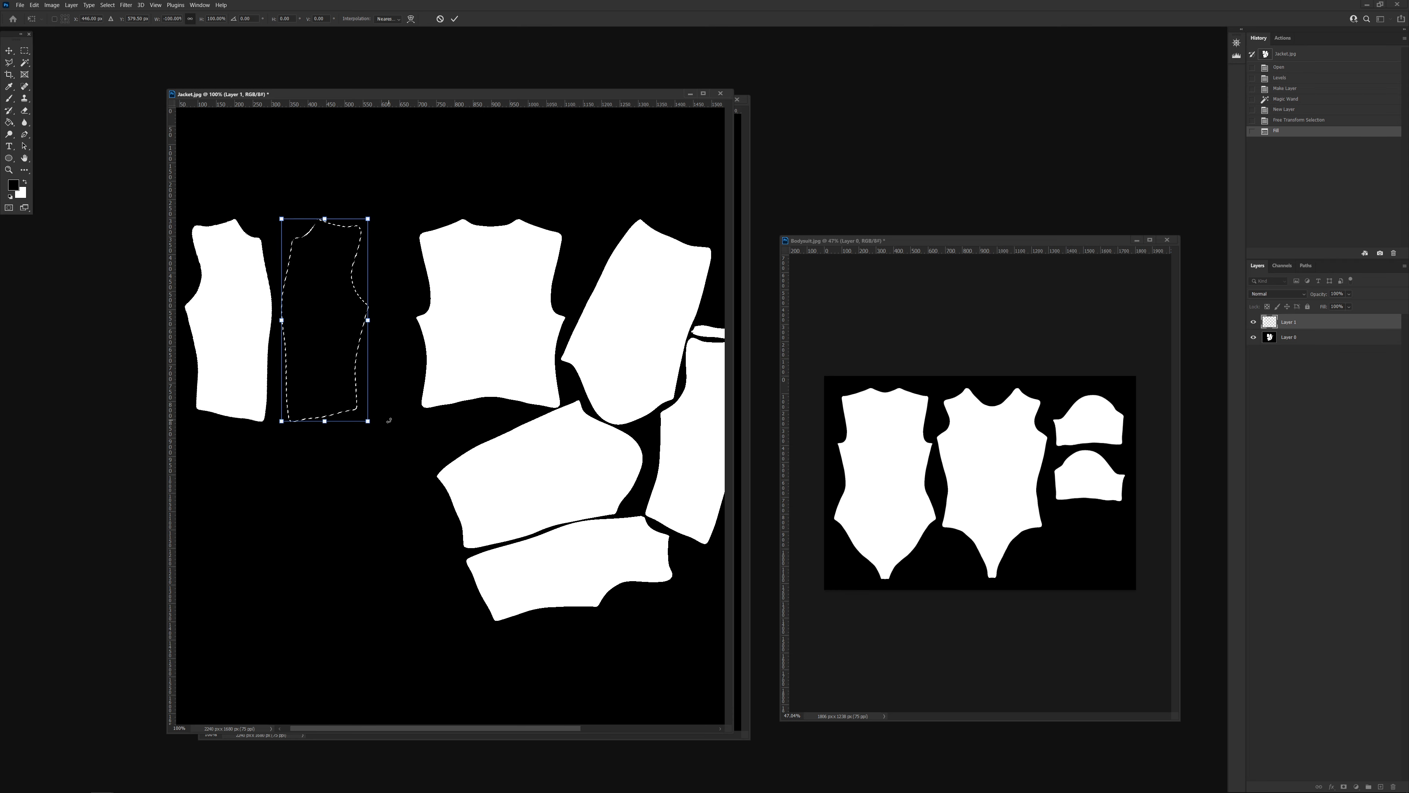
# Nudge the mirrored outline slightly closer to the first front piece, apply the transform and fill the selection with white.
pyautogui.press('Left')
pyautogui.press('Left')
pyautogui.press('Left')
pyautogui.press('Left')
pyautogui.press('Left')
pyautogui.press('Left')
pyautogui.press('Left')
pyautogui.press('Left')
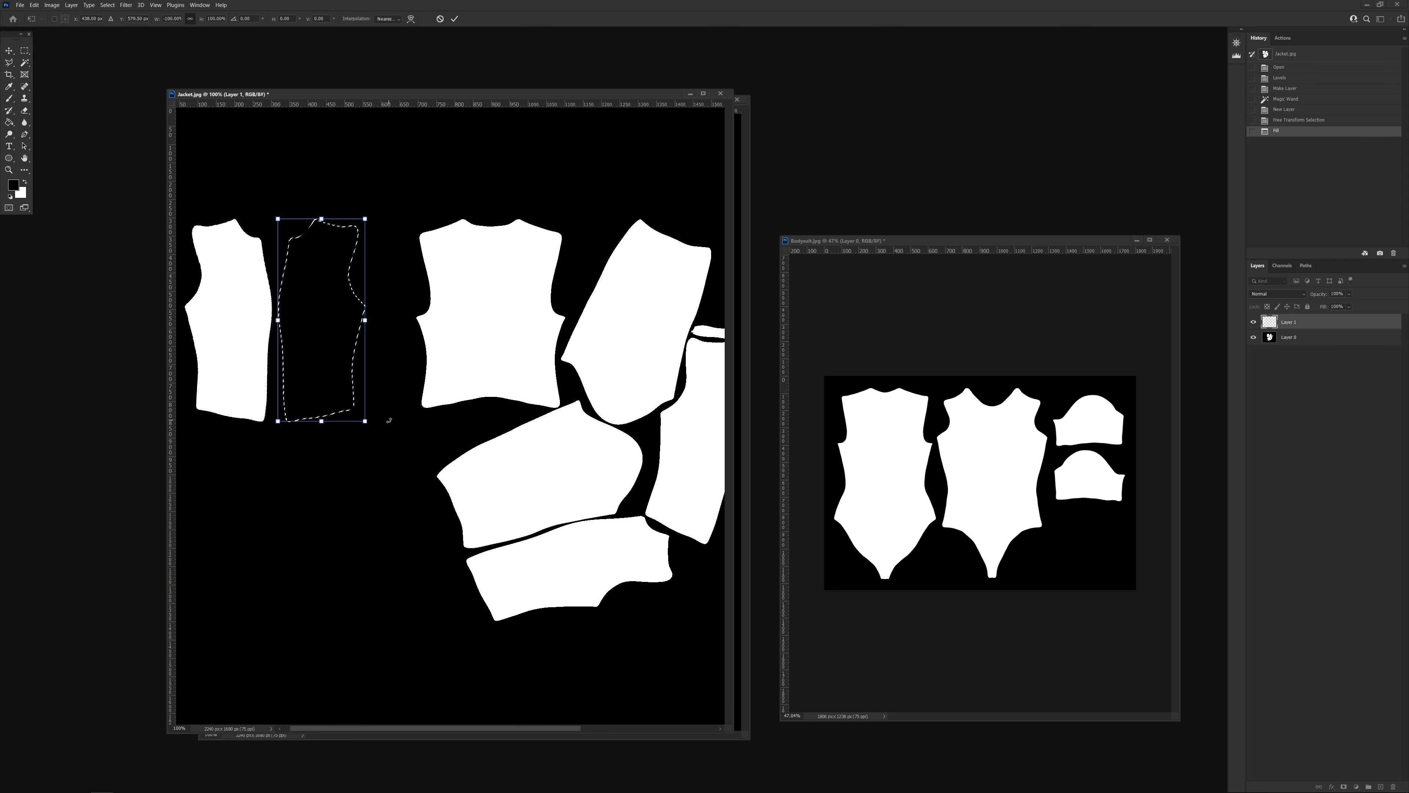
pyautogui.press('Return')
pyautogui.hotkey('ctrl', 'BackSpace')
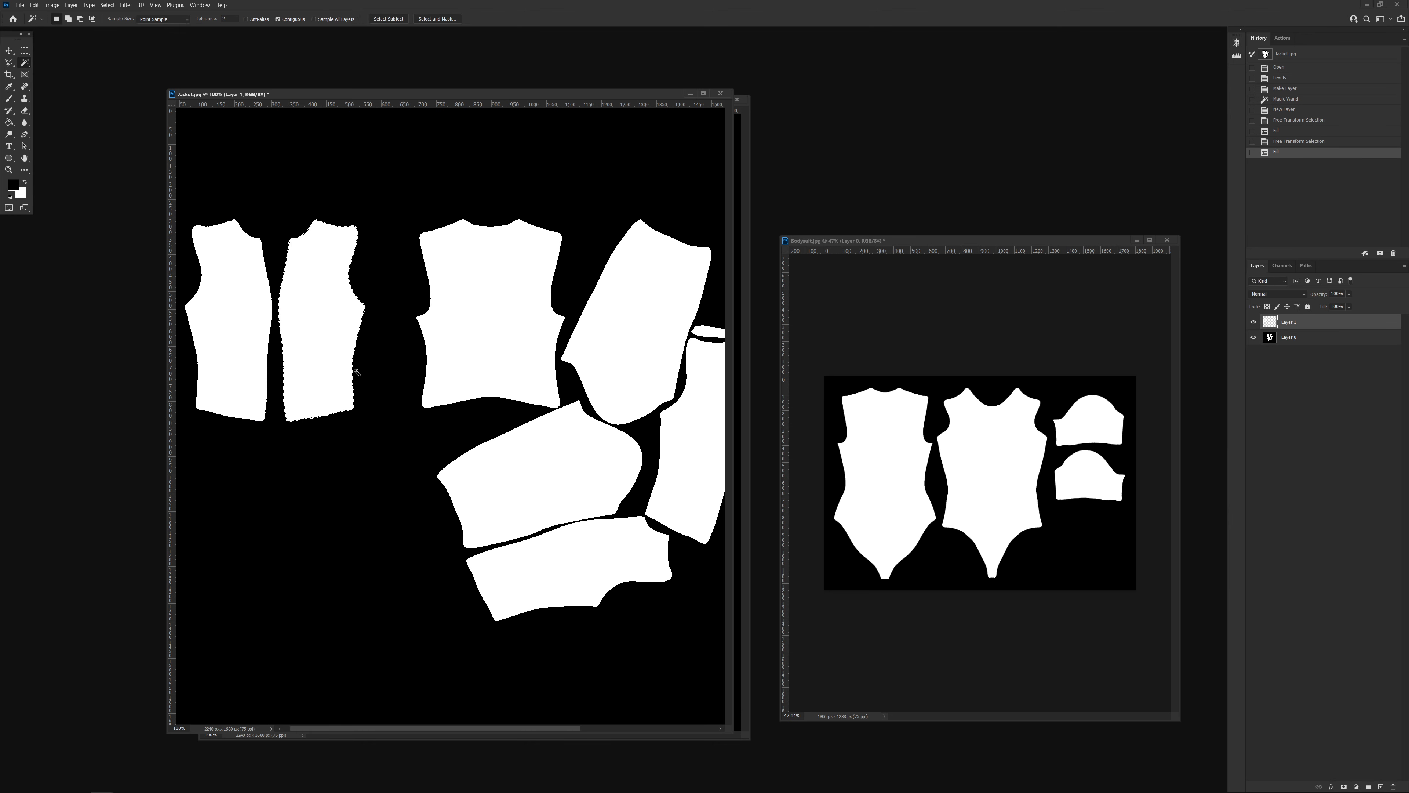
# Deselect and move the two jacket front pieces together closer to the jacket back piece.
pyautogui.hotkey('ctrl', 'd')
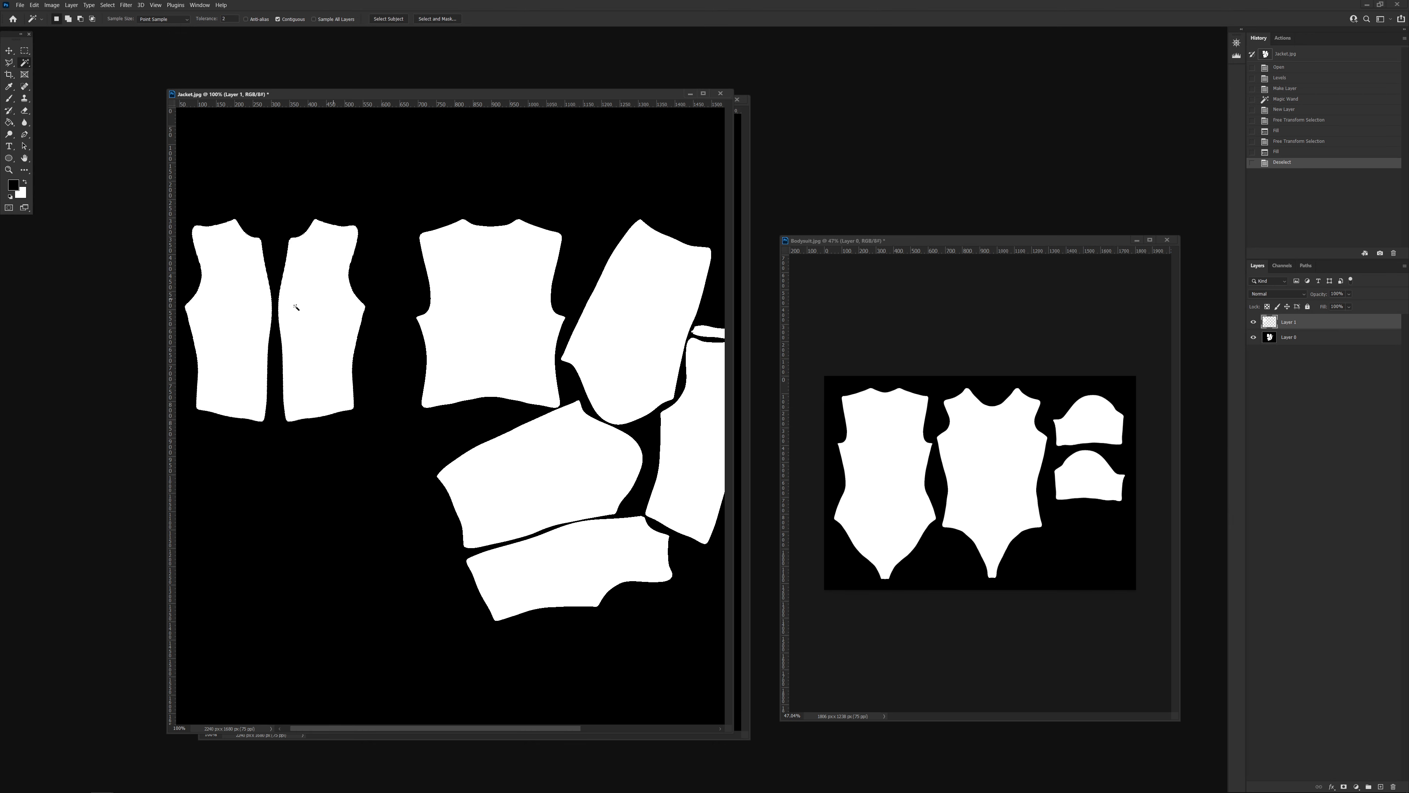
pyautogui.press('v')
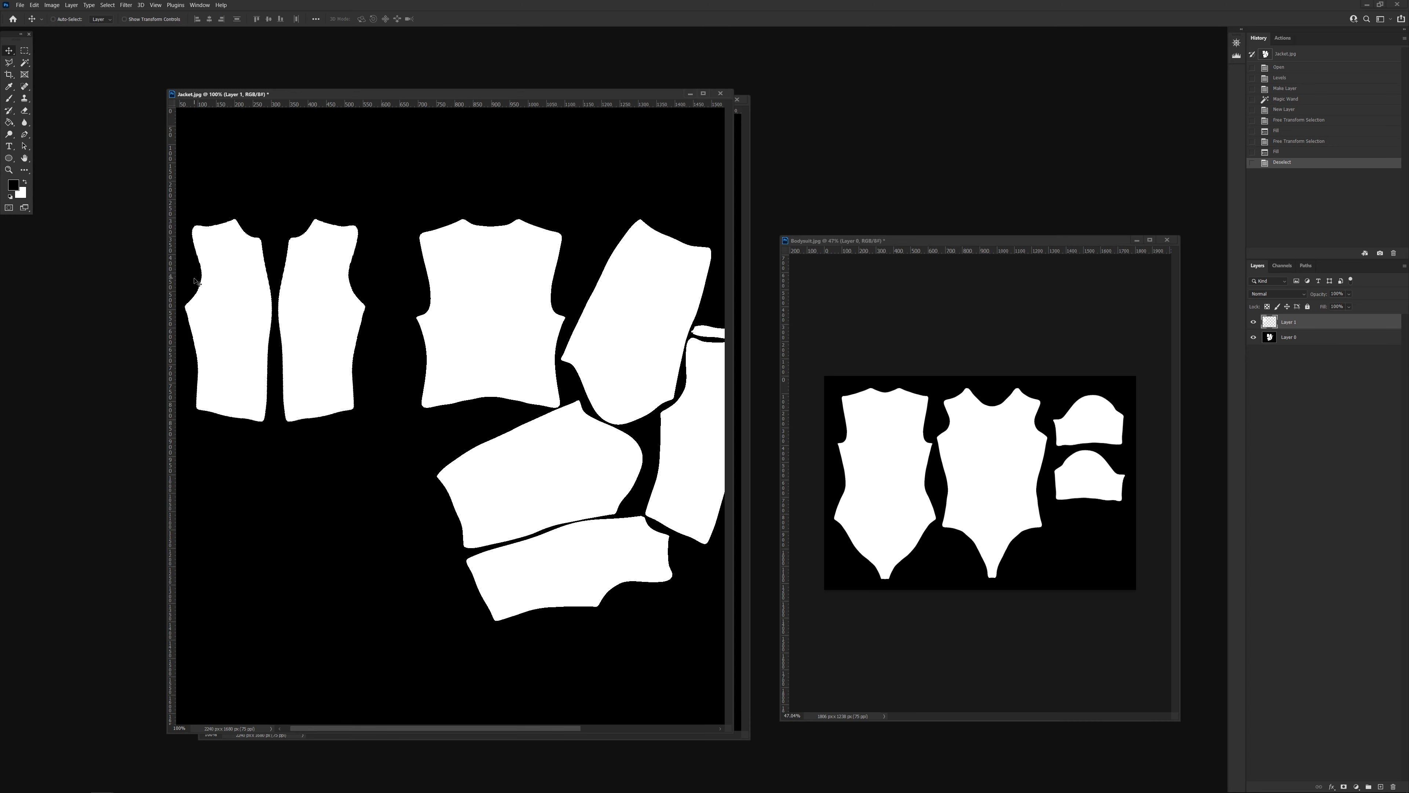
pyautogui.moveTo(235, 305); pyautogui.dragTo(276, 307)
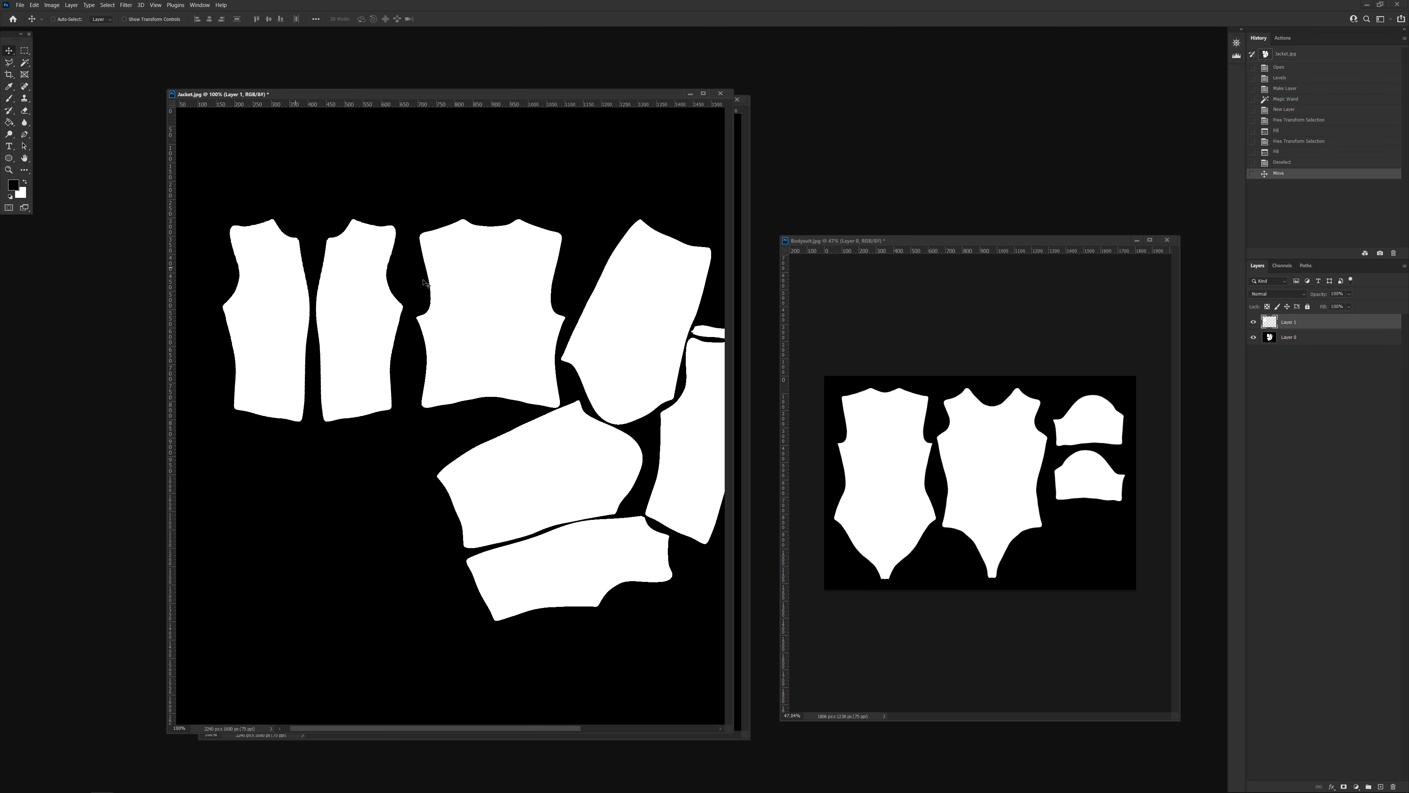
# Add a new layer directly above Layer 0, clear the tilted sleeve's selection and fill the whole new layer with black.
pyautogui.hscroll(3, 556, 442)
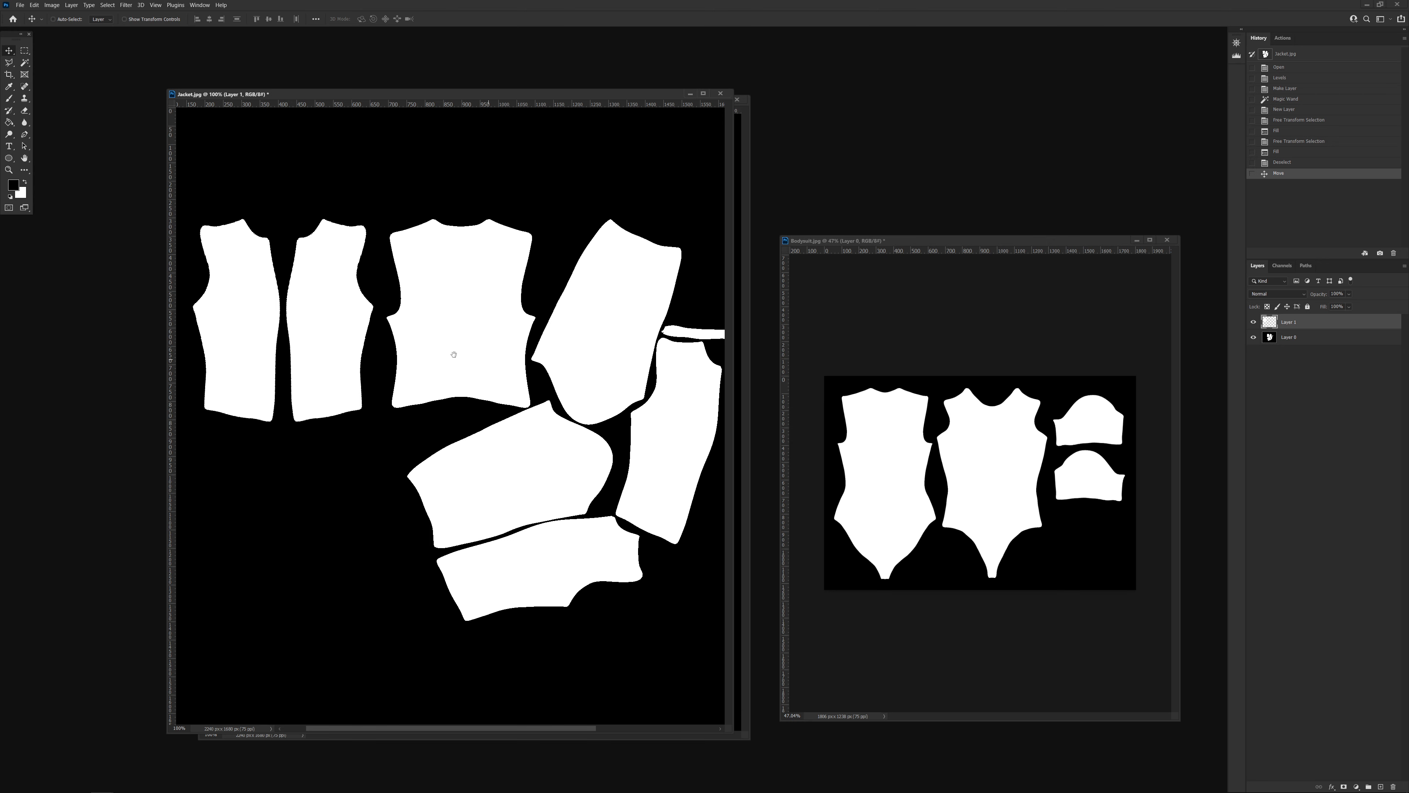
pyautogui.hscroll(5, 454, 355)
pyautogui.press('w')
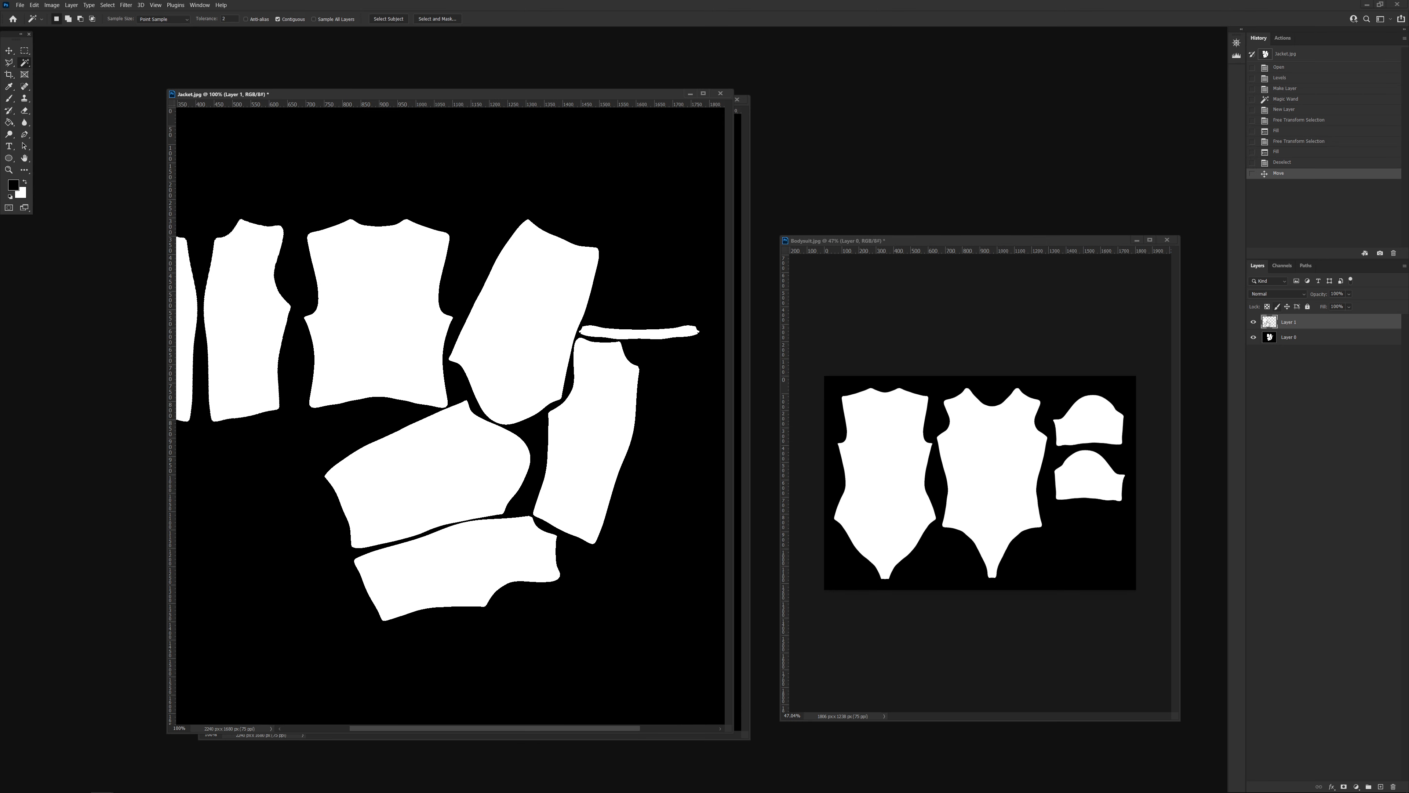
pyautogui.click(1271, 338)
pyautogui.click(536, 314)
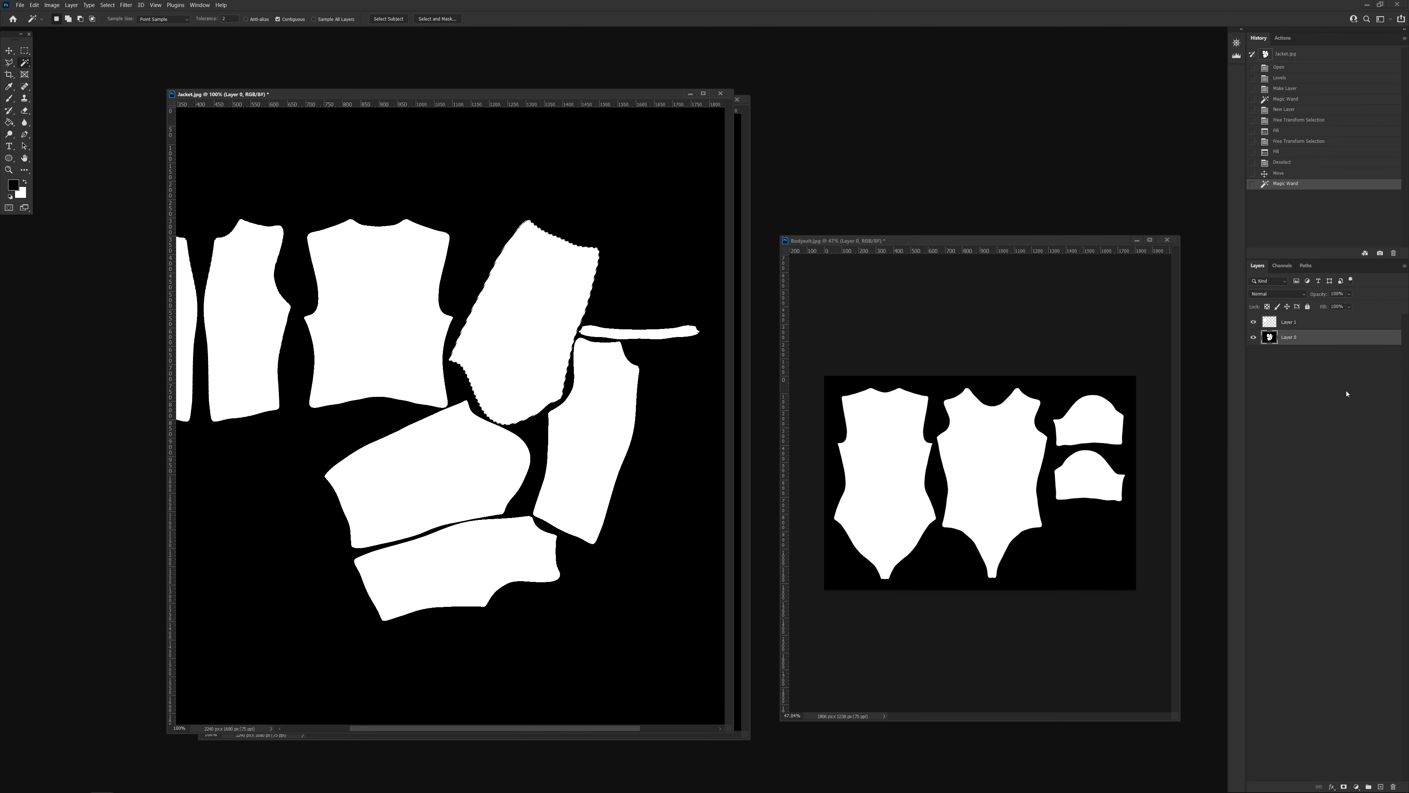
pyautogui.click(1382, 786)
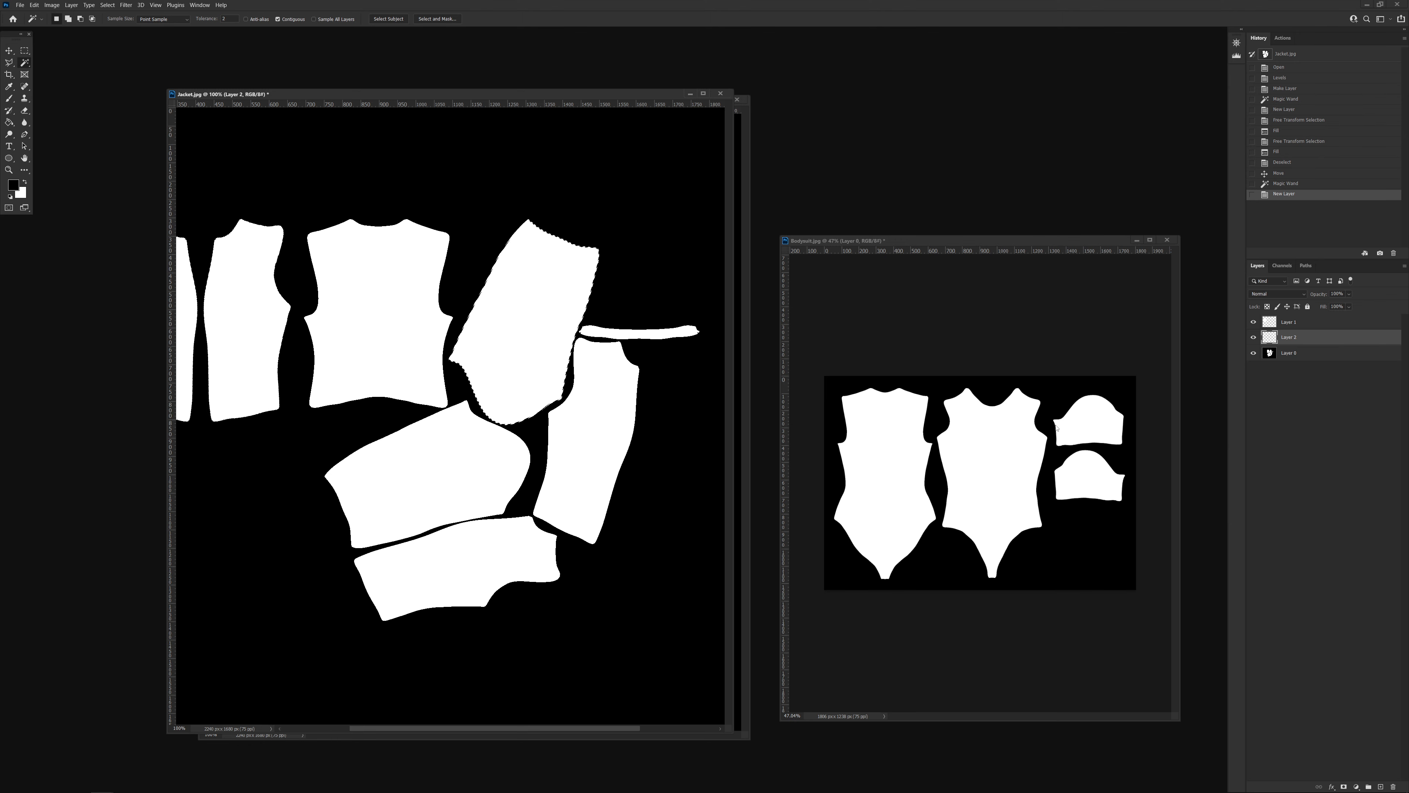
pyautogui.hotkey('ctrl', 'd')
pyautogui.hotkey('alt', 'BackSpace')
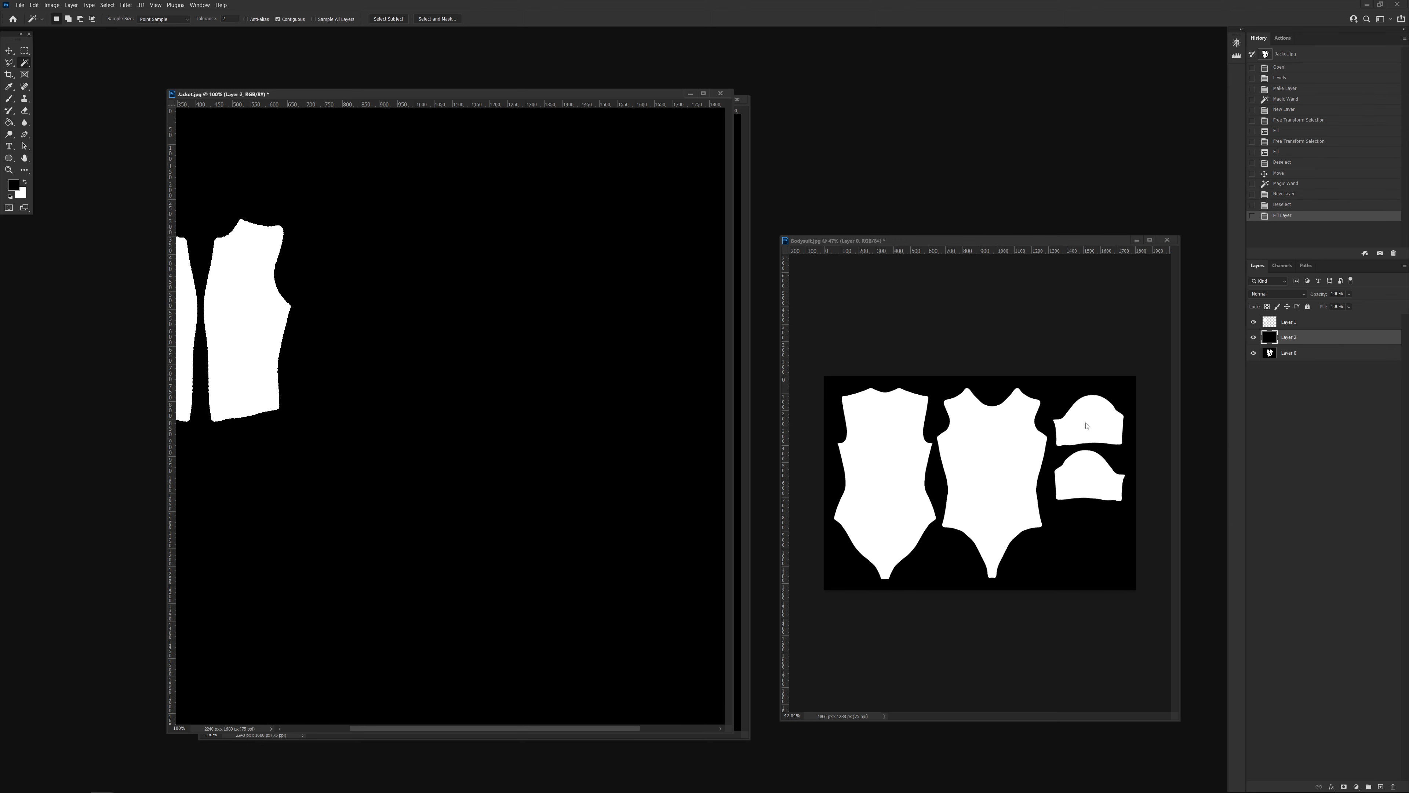
# Make Layer 0 active and select the tilted sleeve next to the jacket back piece with the Magic Wand.
pyautogui.click(487, 316)
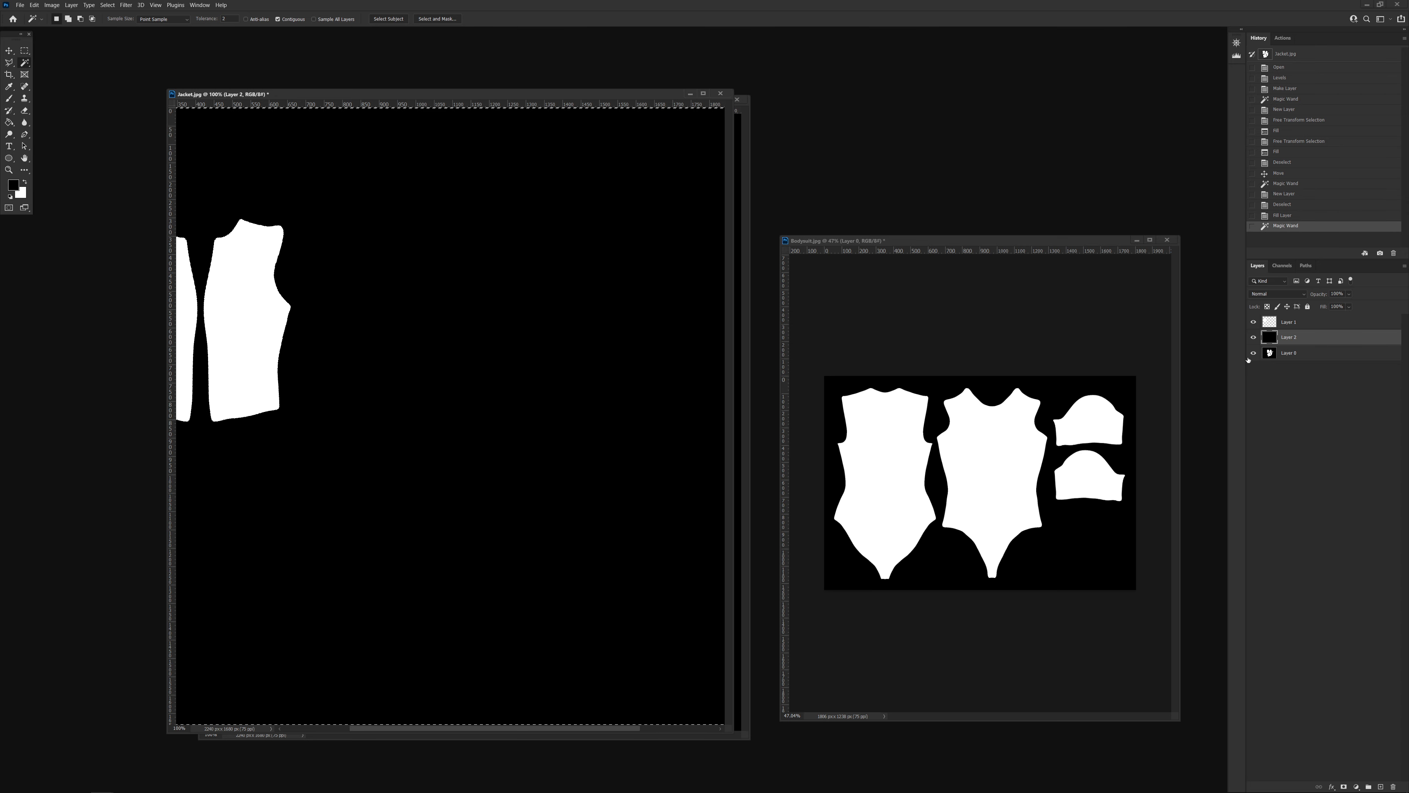
pyautogui.hotkey('alt', '[')
pyautogui.hotkey('ctrl', 'd')
pyautogui.click(489, 323)
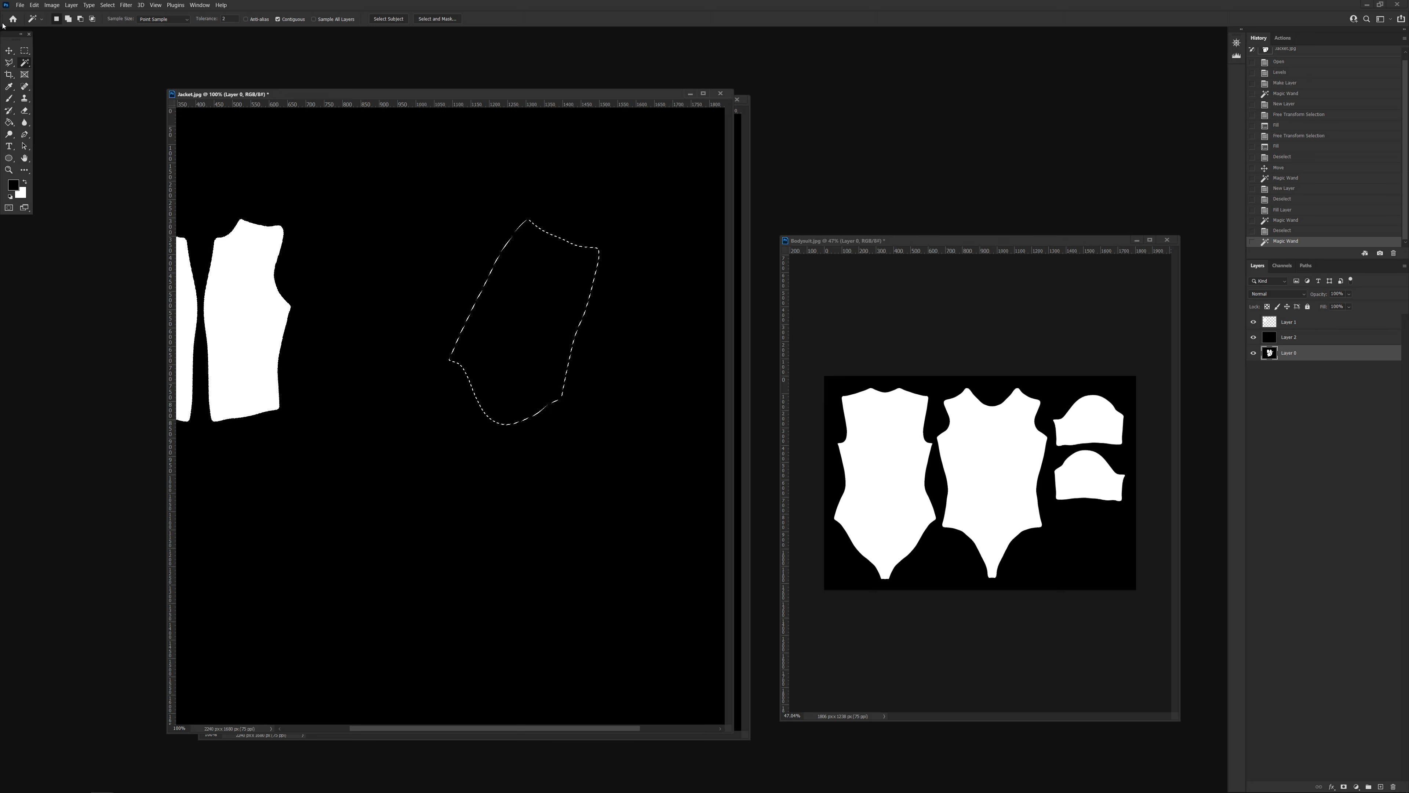
# Transform the sleeve selection, rotating the outline upright with the rounded sleeve cap facing up, and apply it.
pyautogui.click(111, 4)
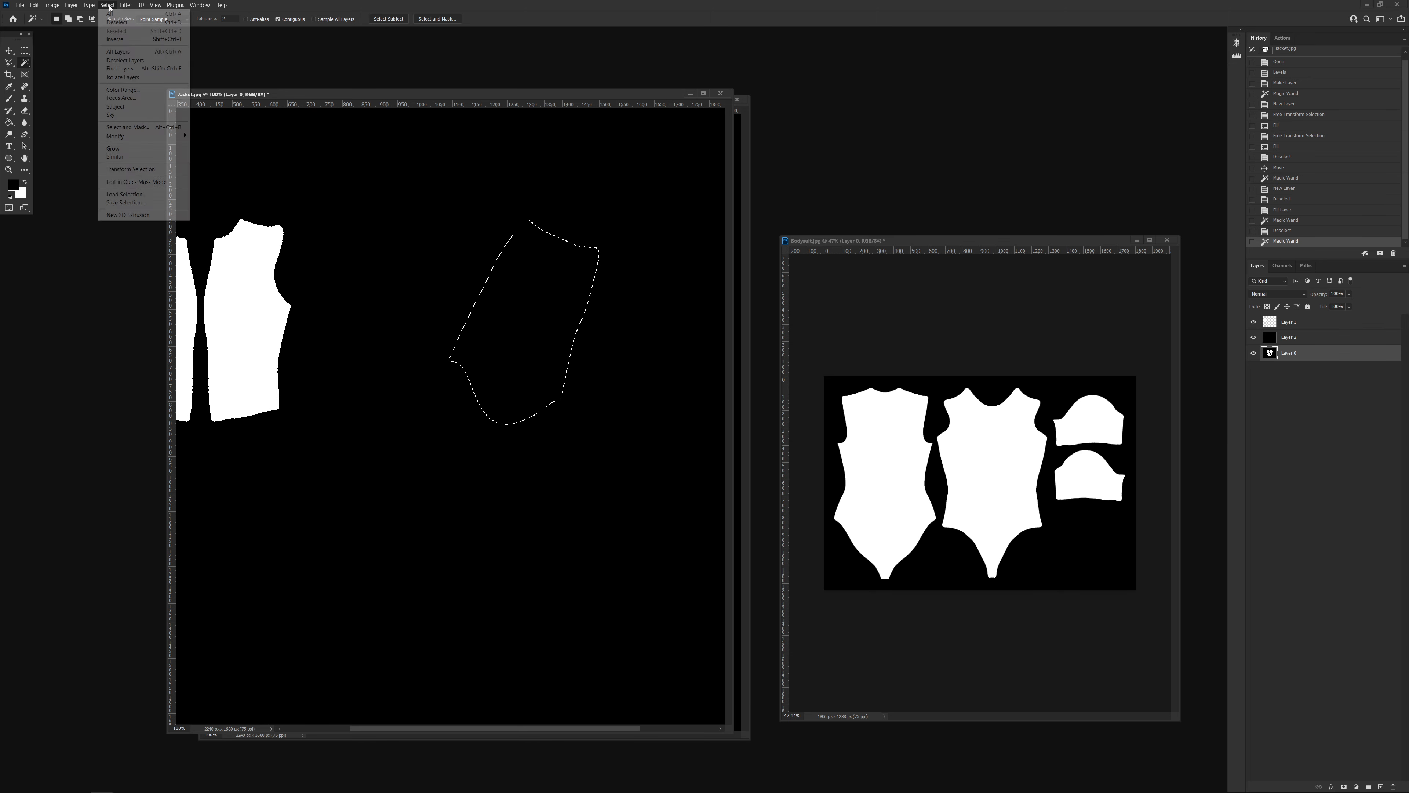
pyautogui.click(144, 175)
pyautogui.moveTo(594, 188); pyautogui.dragTo(576, 464)
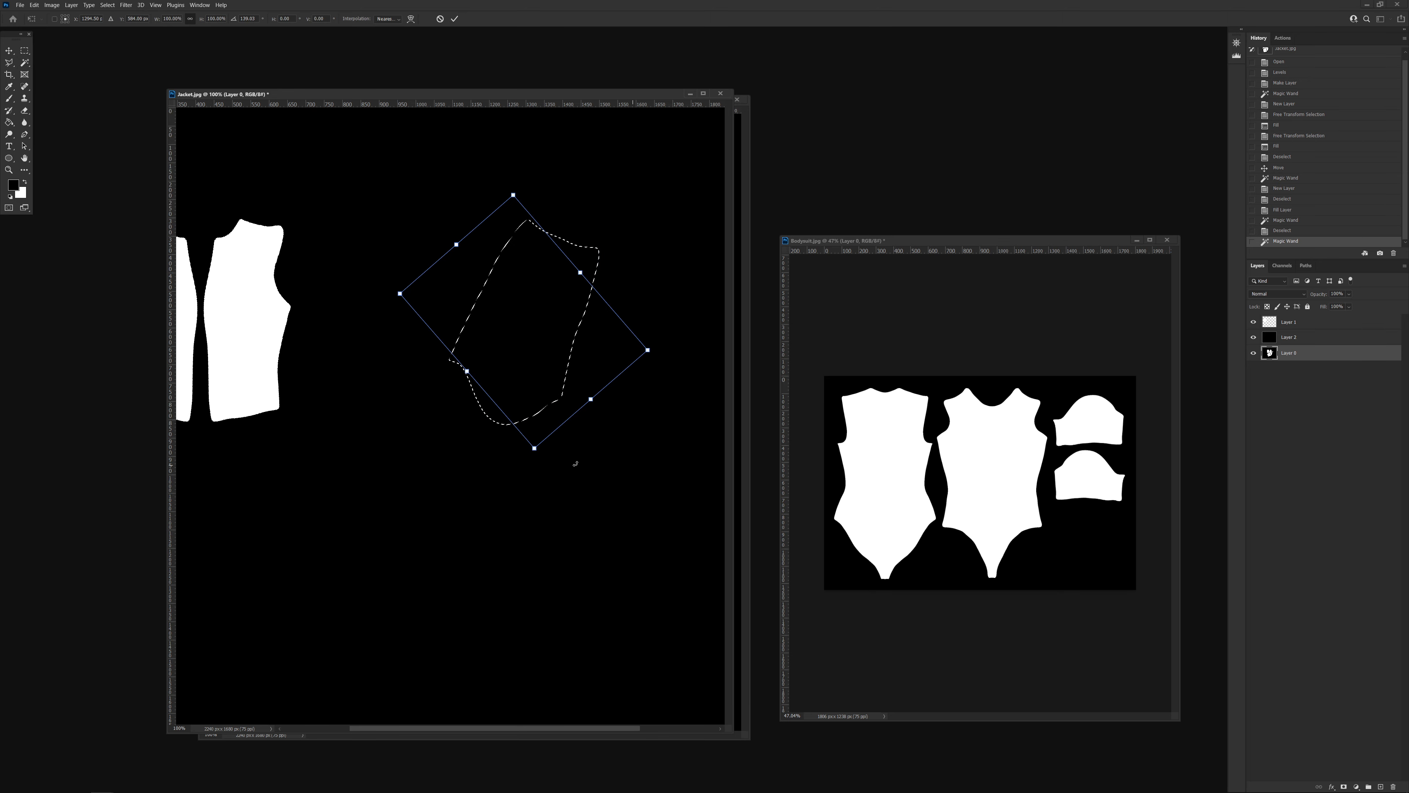
pyautogui.moveTo(647, 235); pyautogui.dragTo(677, 283)
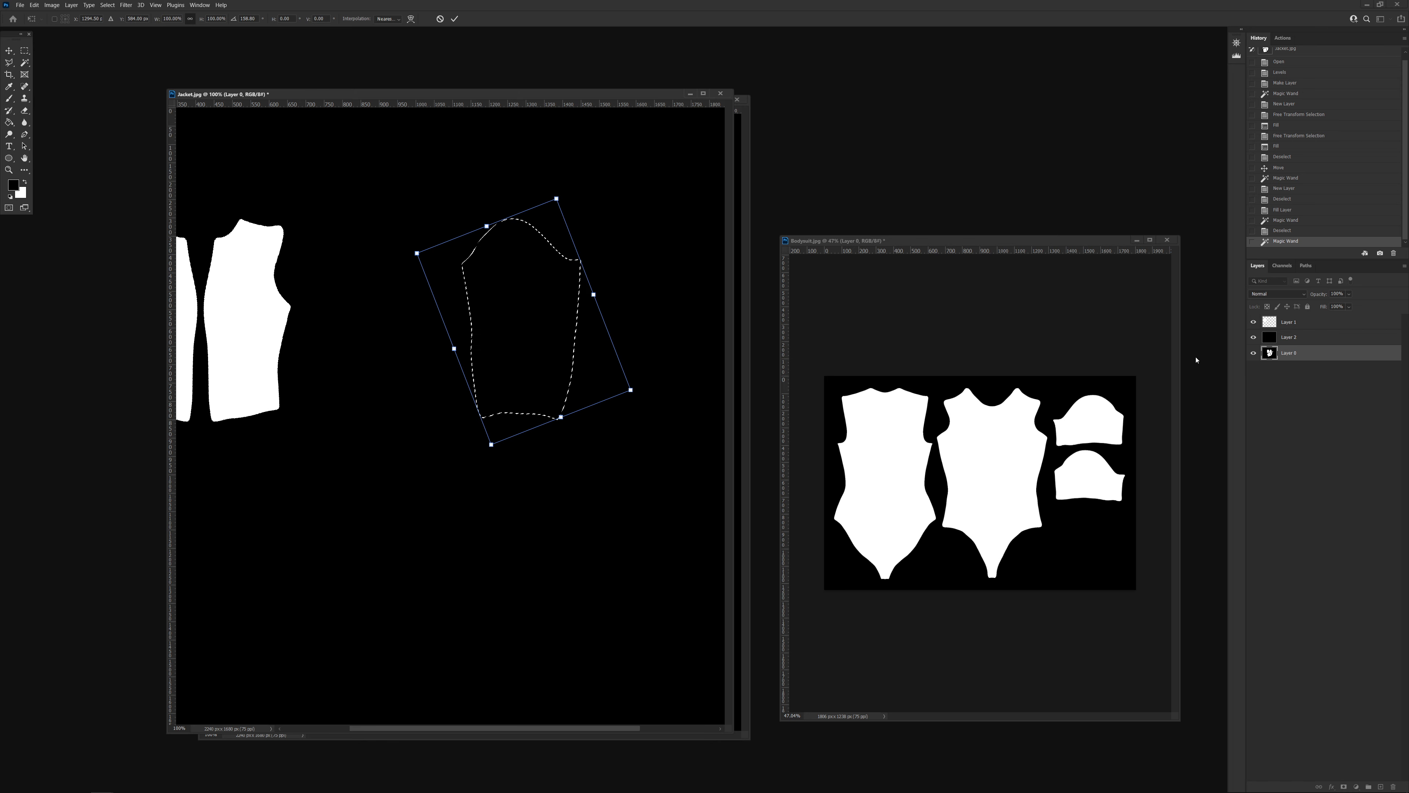
pyautogui.press('Return')
# Hide the black Layer 2 and fill the upright sleeve selection with white on Layer 1.
pyautogui.click(1253, 337)
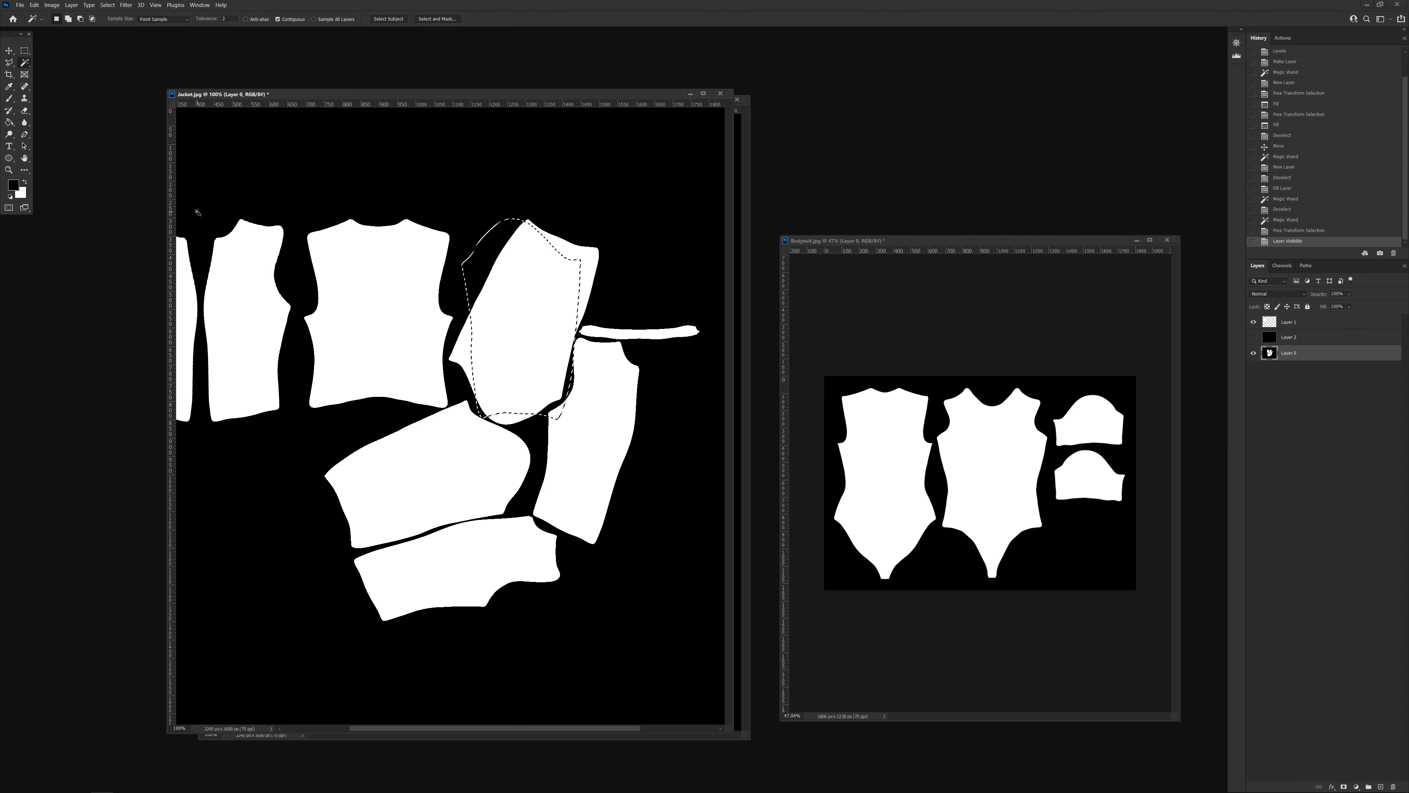
pyautogui.click(1326, 322)
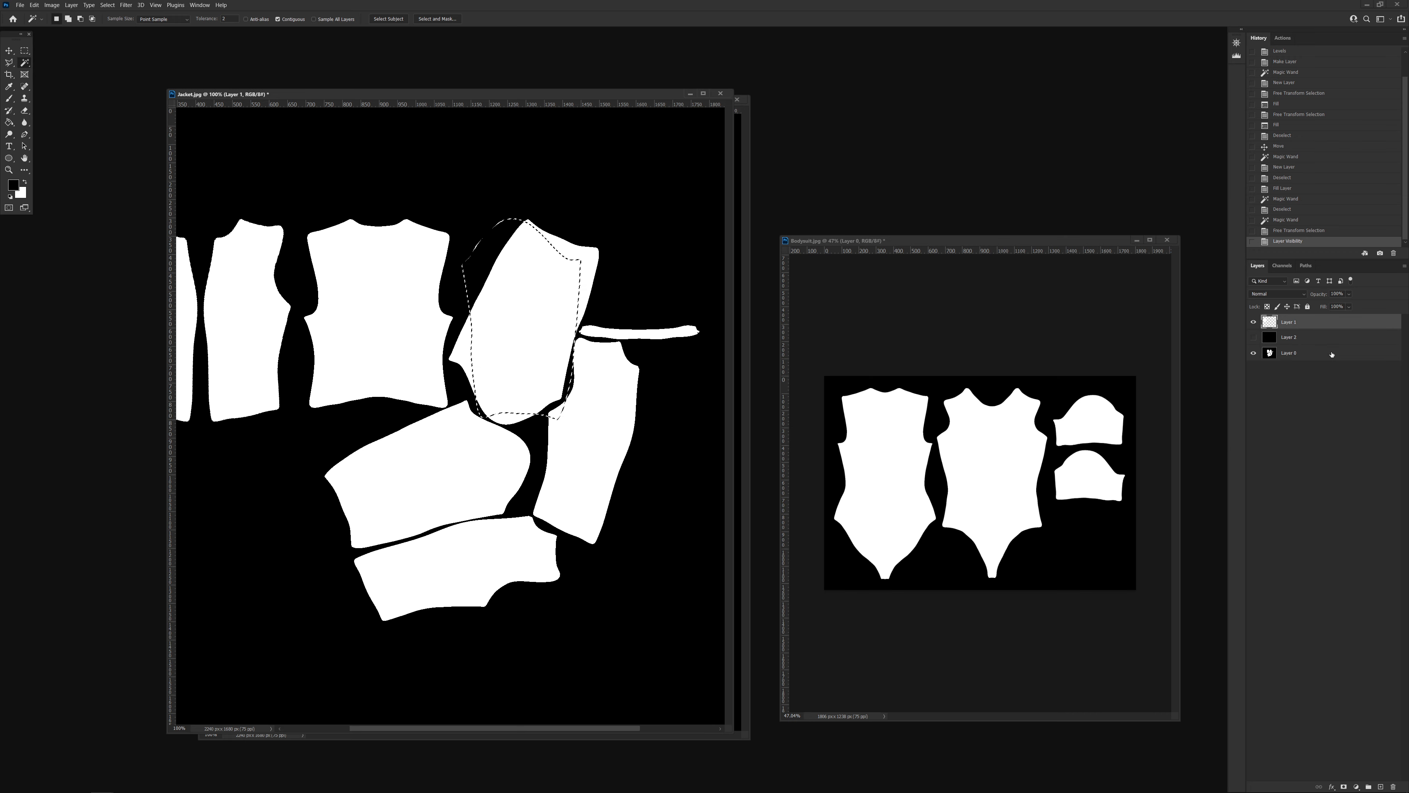
pyautogui.hotkey('ctrl', 'BackSpace')
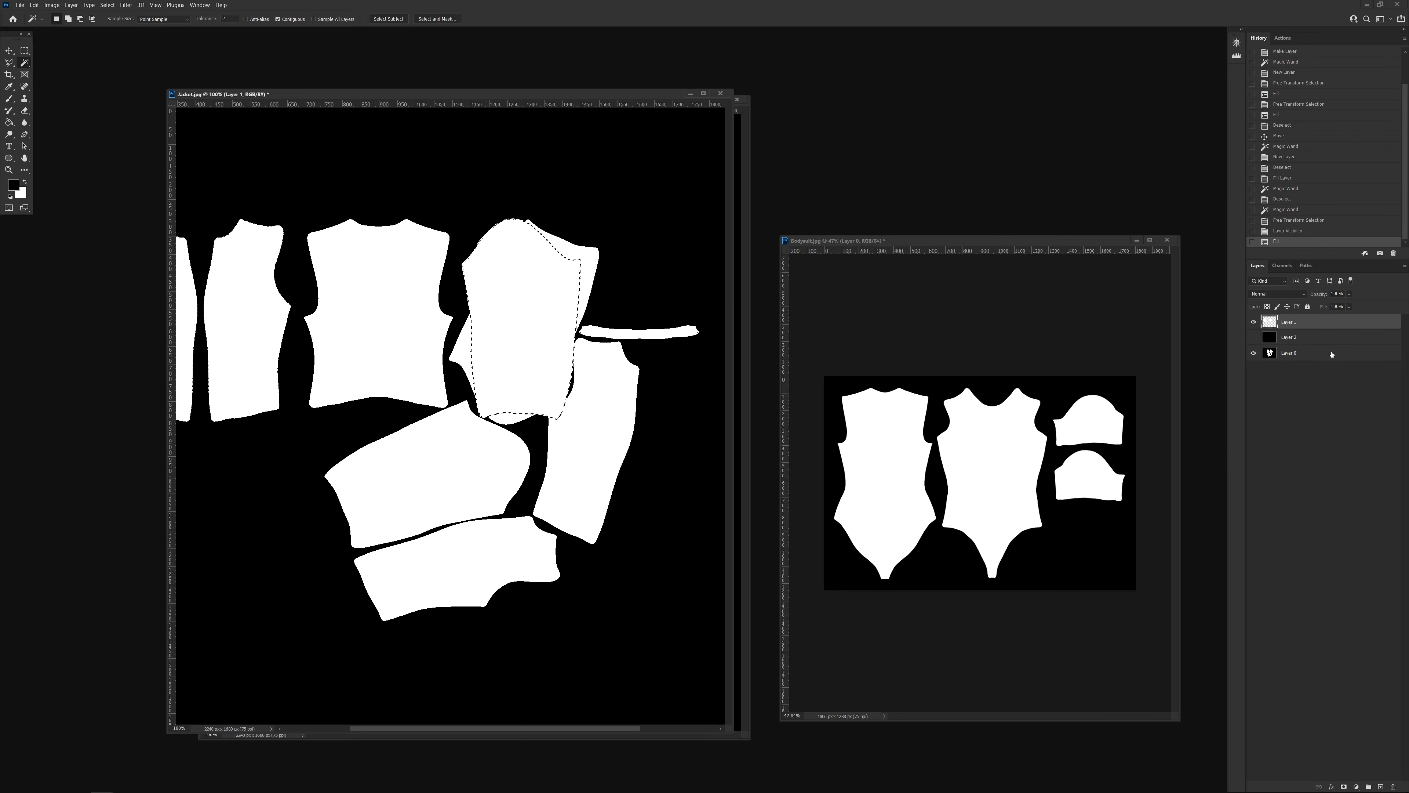
# Transform the sleeve selection by flipping it horizontally and apply the transform.
pyautogui.click(107, 5)
pyautogui.click(134, 169)
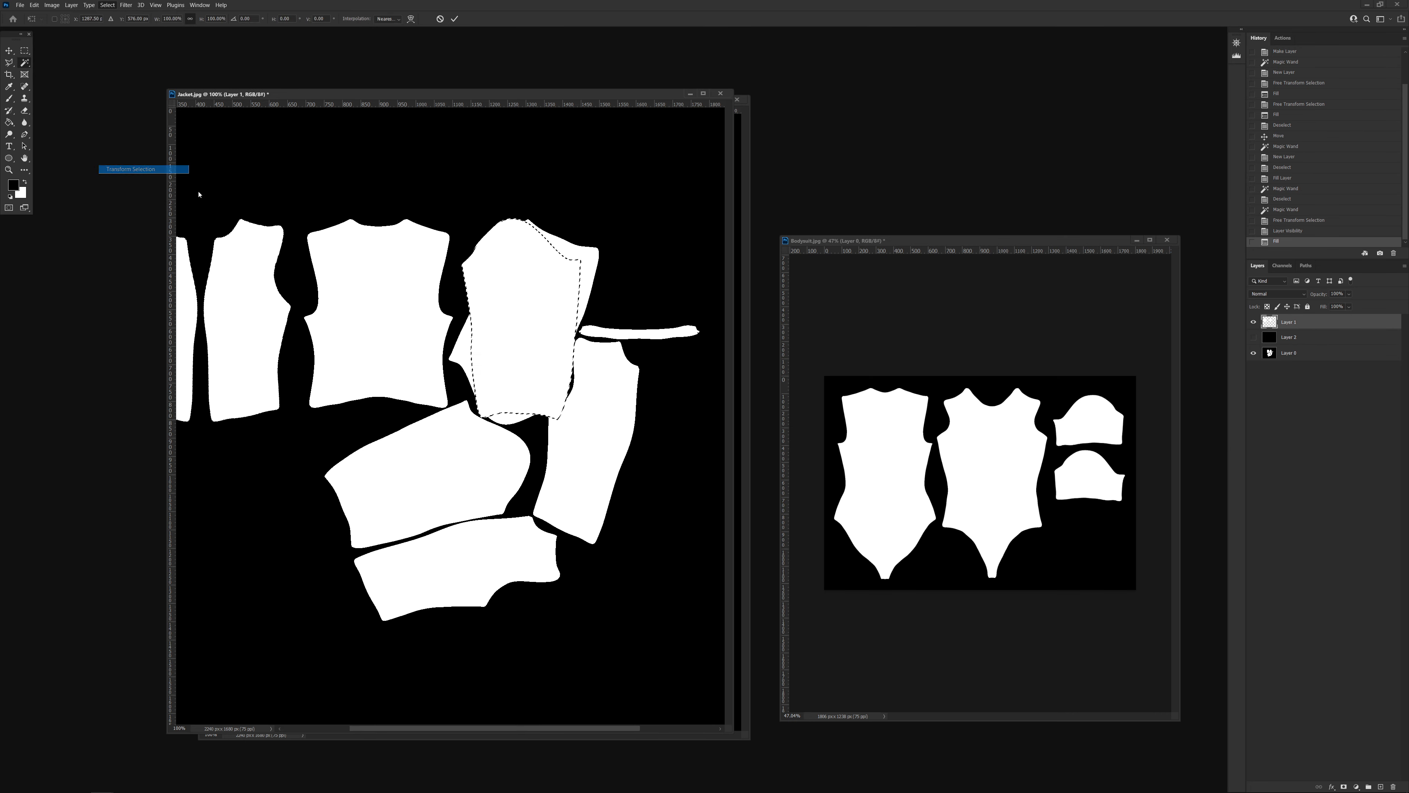
pyautogui.rightClick(537, 300)
pyautogui.click(583, 480)
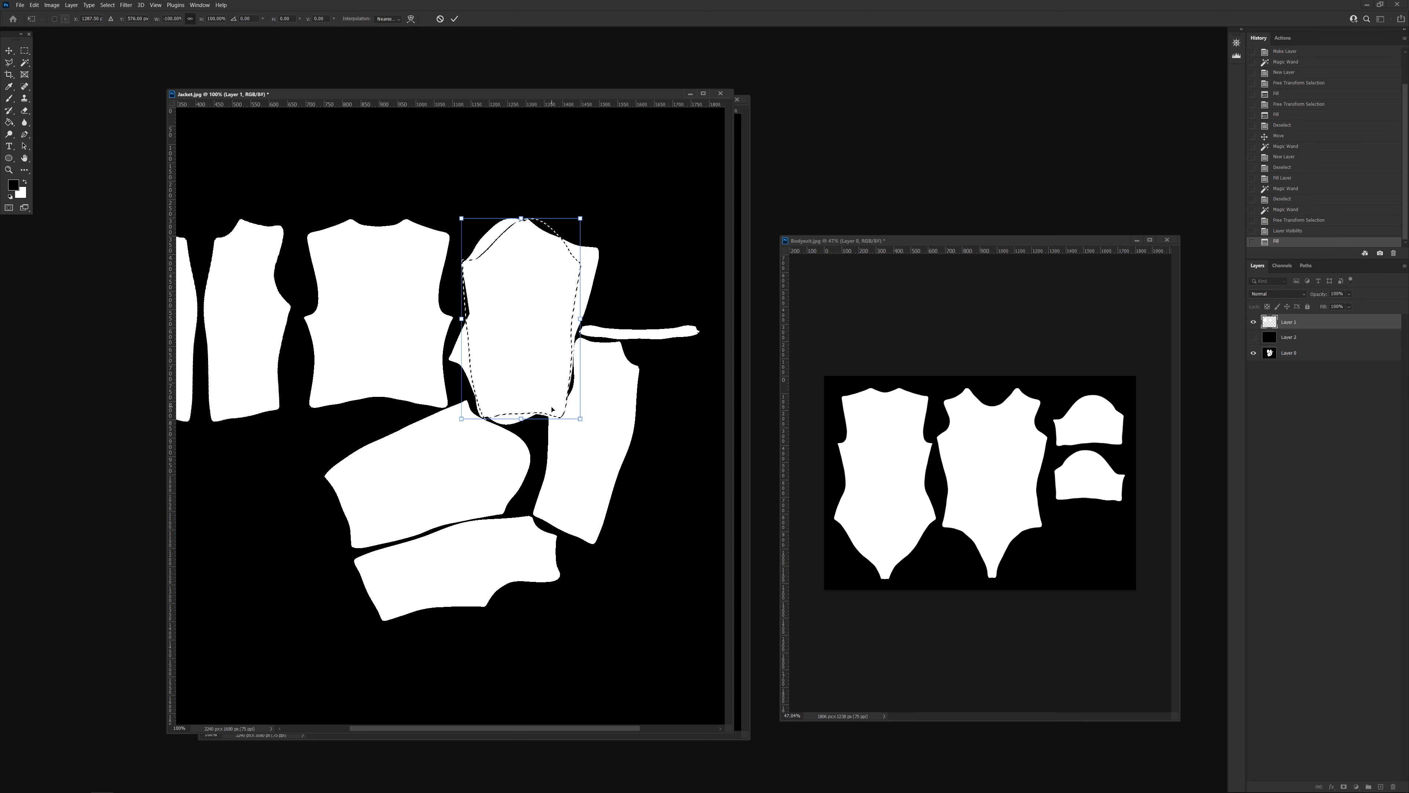
pyautogui.press('Return')
# Move the mirrored sleeve outline horizontally into the space to the right of the first upright sleeve.
pyautogui.click(25, 62)
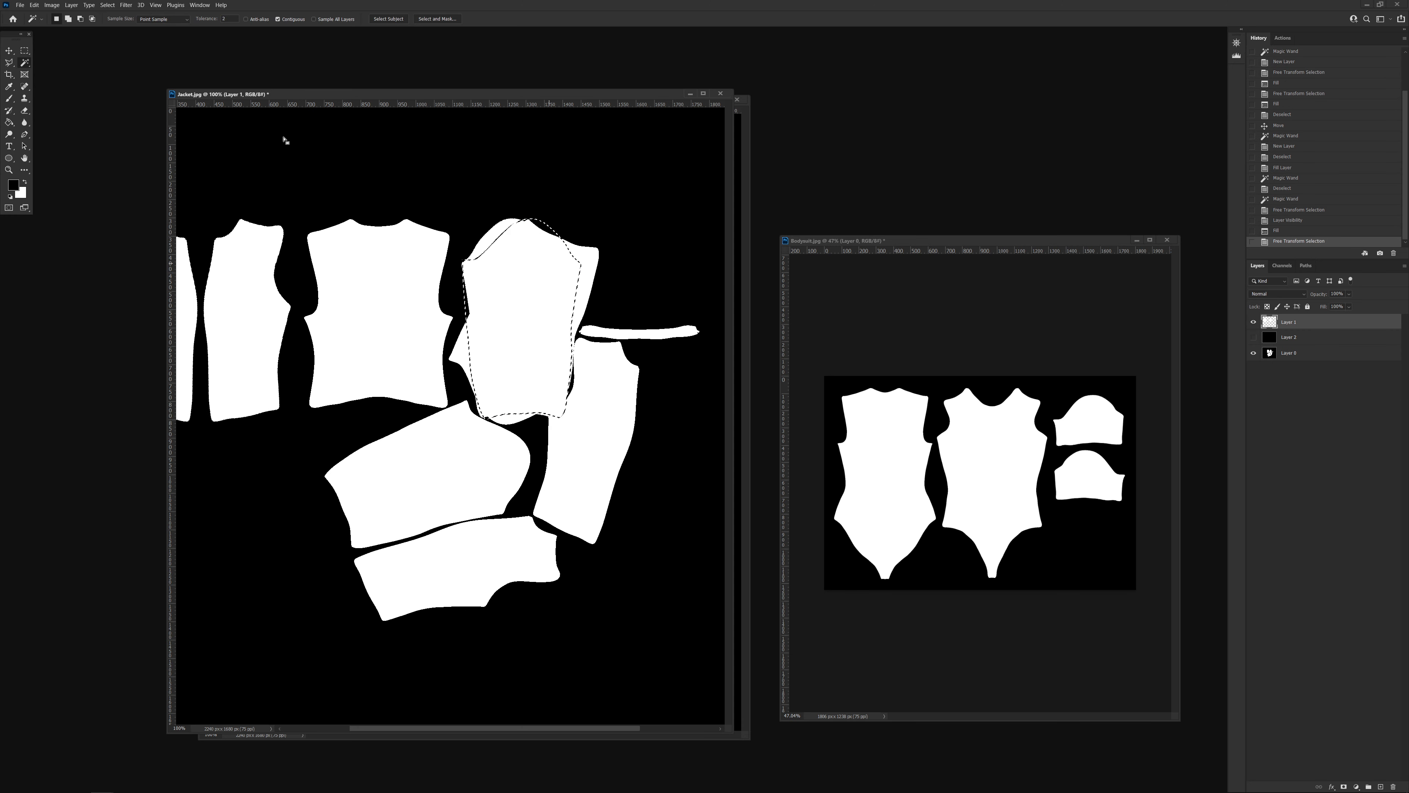
pyautogui.keyDown('shift'); pyautogui.moveTo(490, 280); pyautogui.dragTo(636, 290); pyautogui.keyUp('shift')
pyautogui.hotkey('ctrl', 'z')
pyautogui.moveTo(533, 290); pyautogui.dragTo(683, 292)
pyautogui.moveTo(577, 387); pyautogui.dragTo(479, 386)
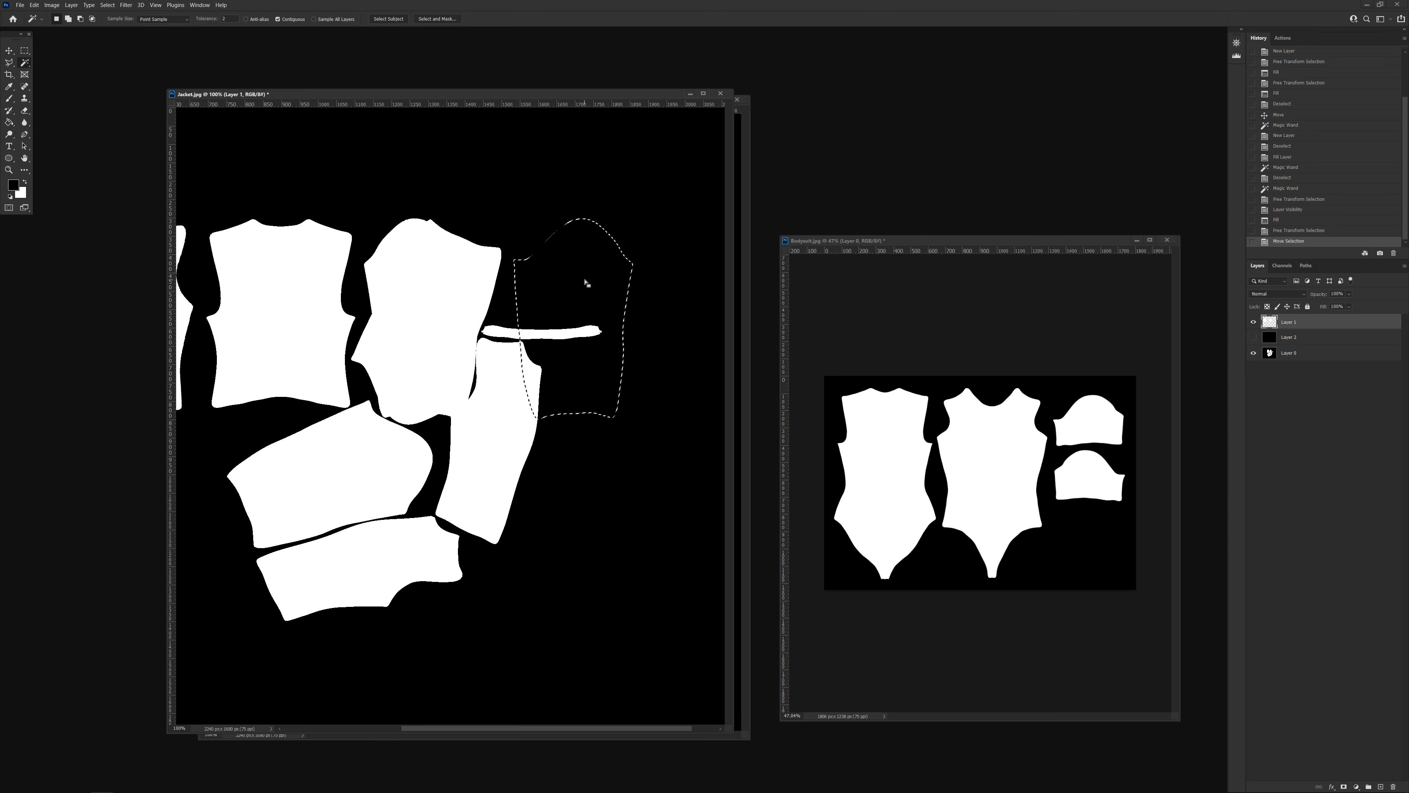
pyautogui.moveTo(588, 283); pyautogui.dragTo(578, 283)
pyautogui.hotkey('ctrl', 'BackSpace')
pyautogui.click(1254, 337)
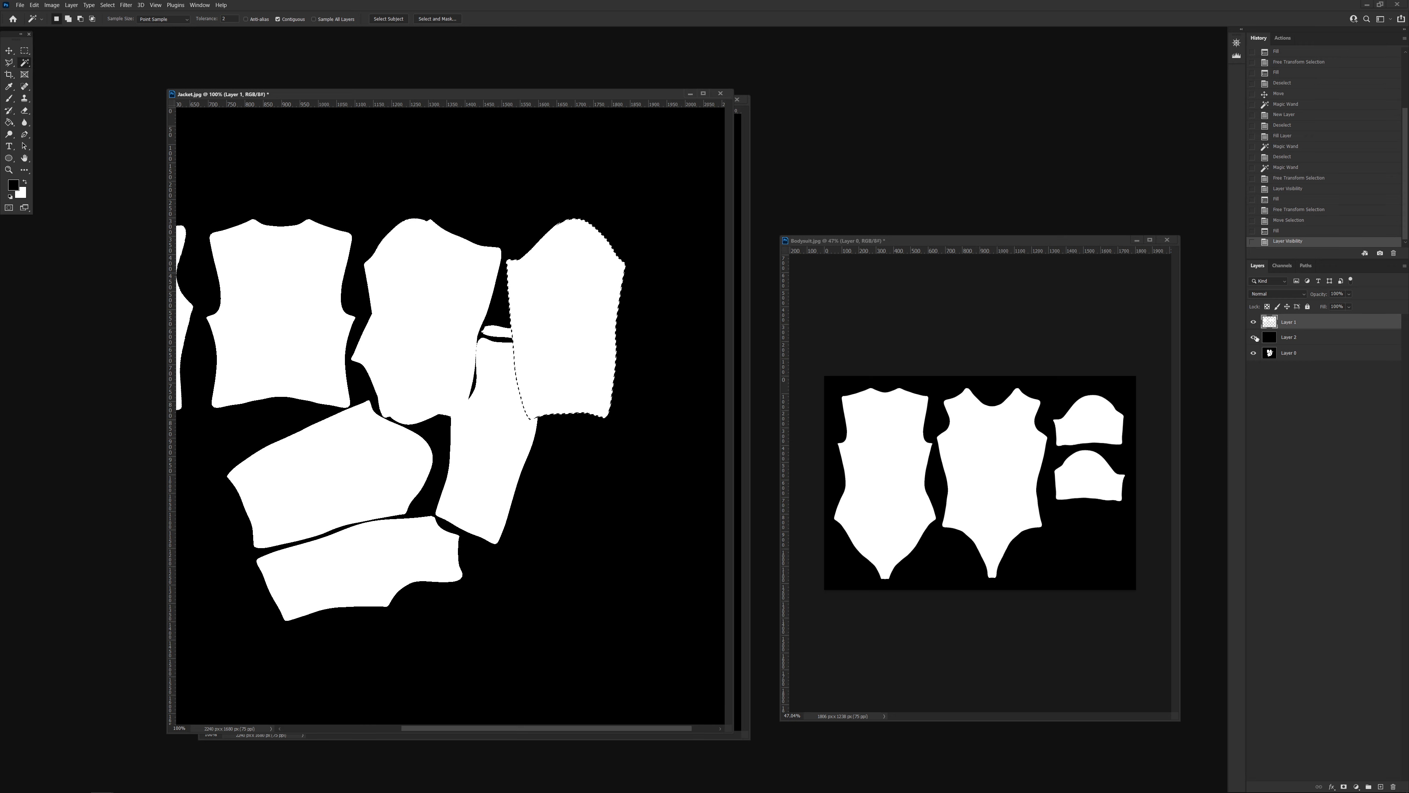
pyautogui.hotkey('ctrl', 'z')
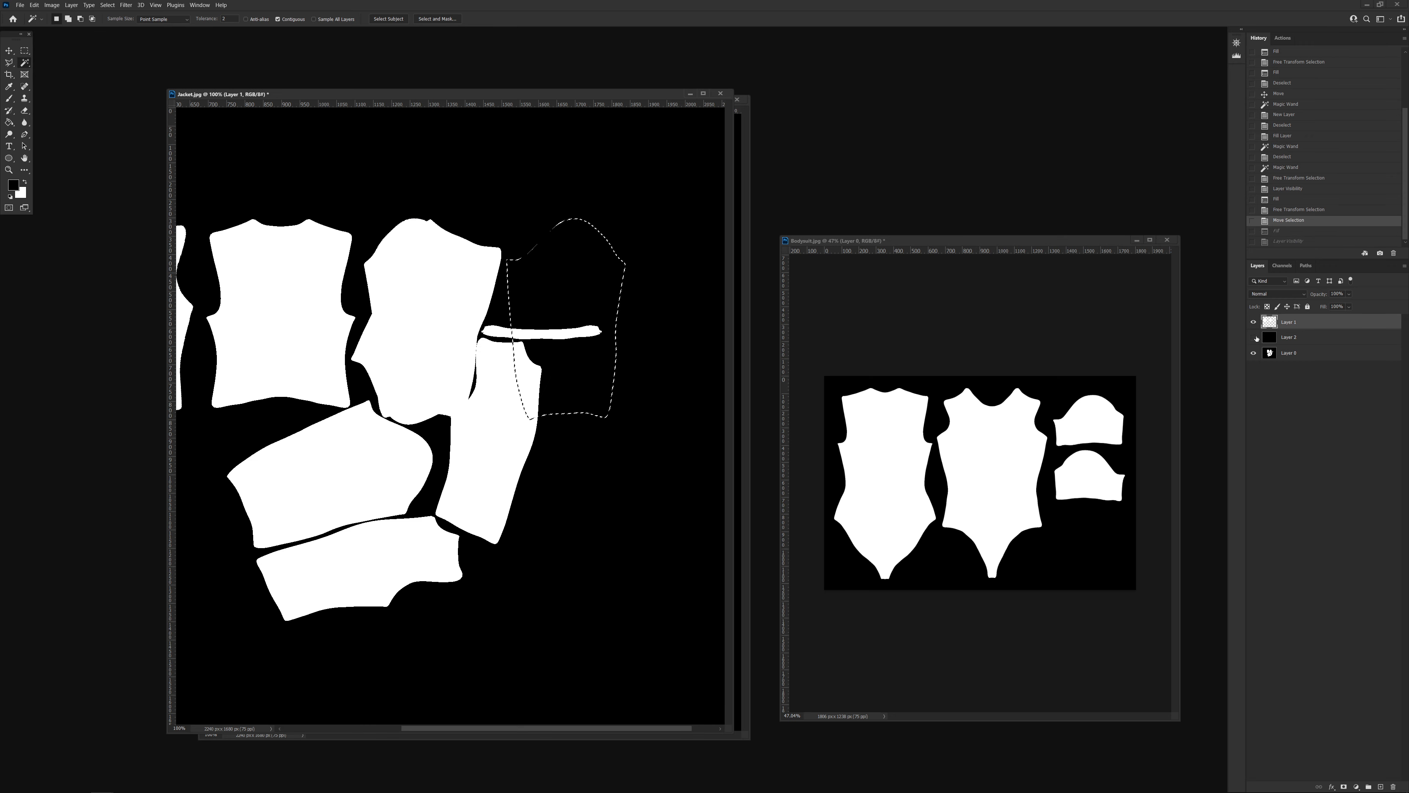
# Show the black Layer 2, move the mirrored outline closer to the first sleeve, then fill it with white and deselect.
pyautogui.click(1253, 337)
pyautogui.moveTo(555, 285); pyautogui.dragTo(540, 283)
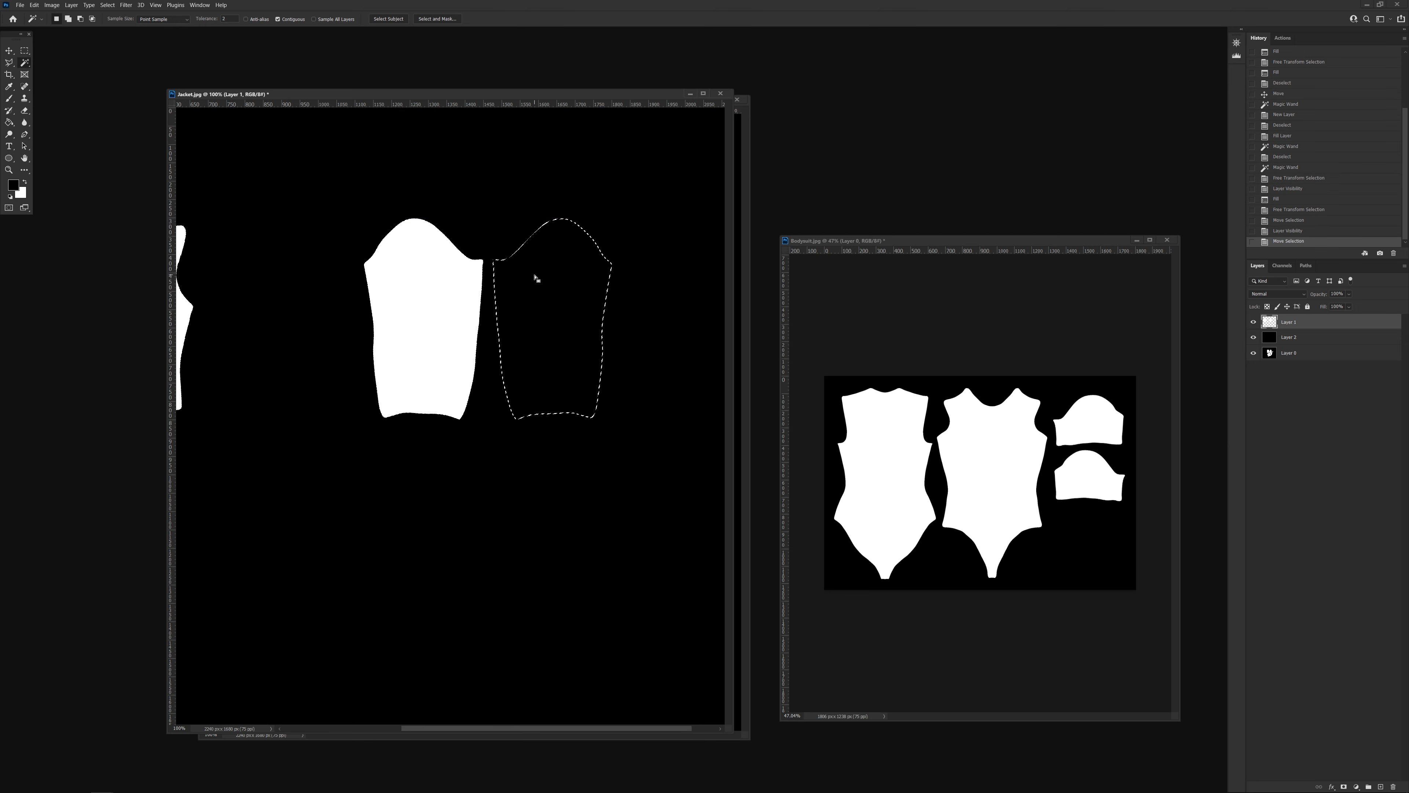
pyautogui.hotkey('ctrl', 'BackSpace')
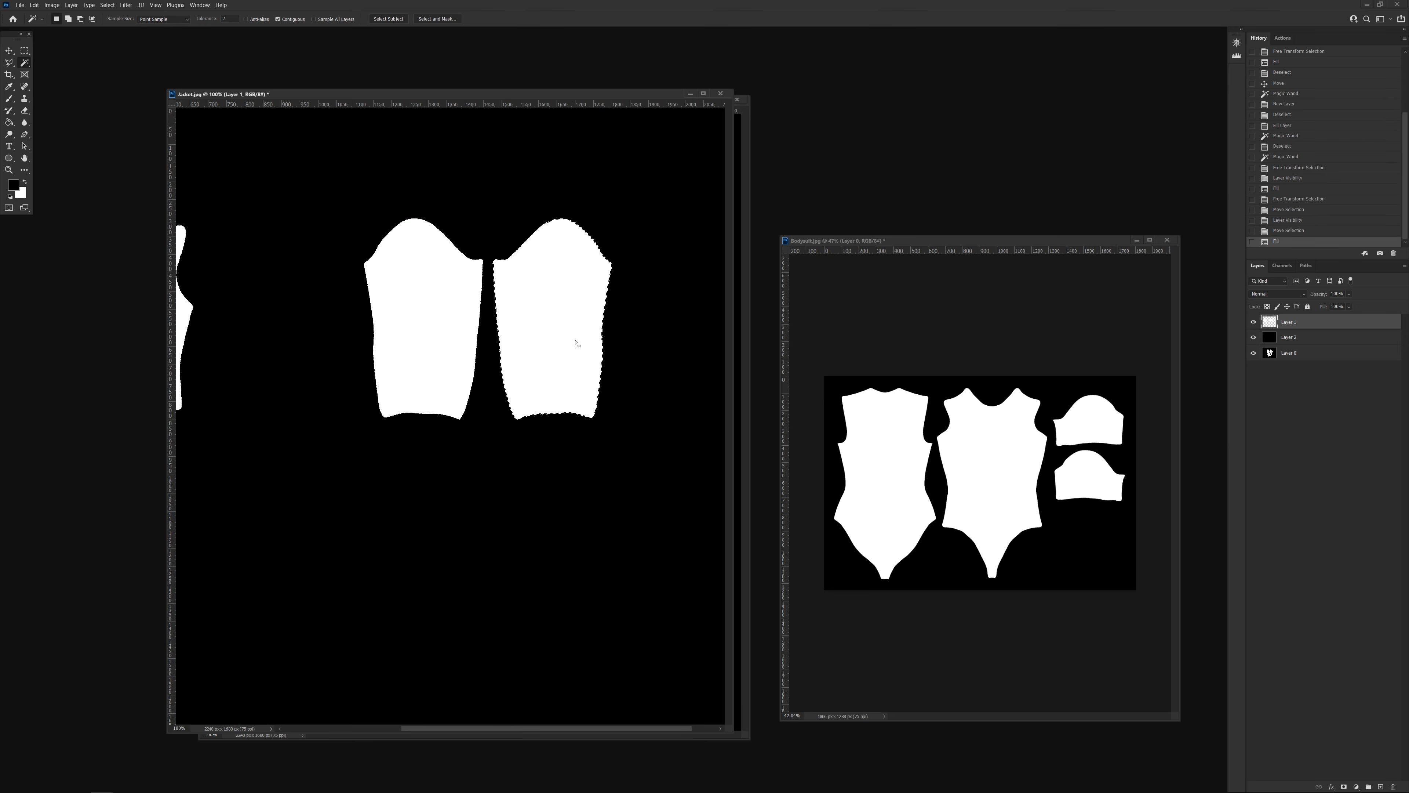
pyautogui.hotkey('ctrl', 'd')
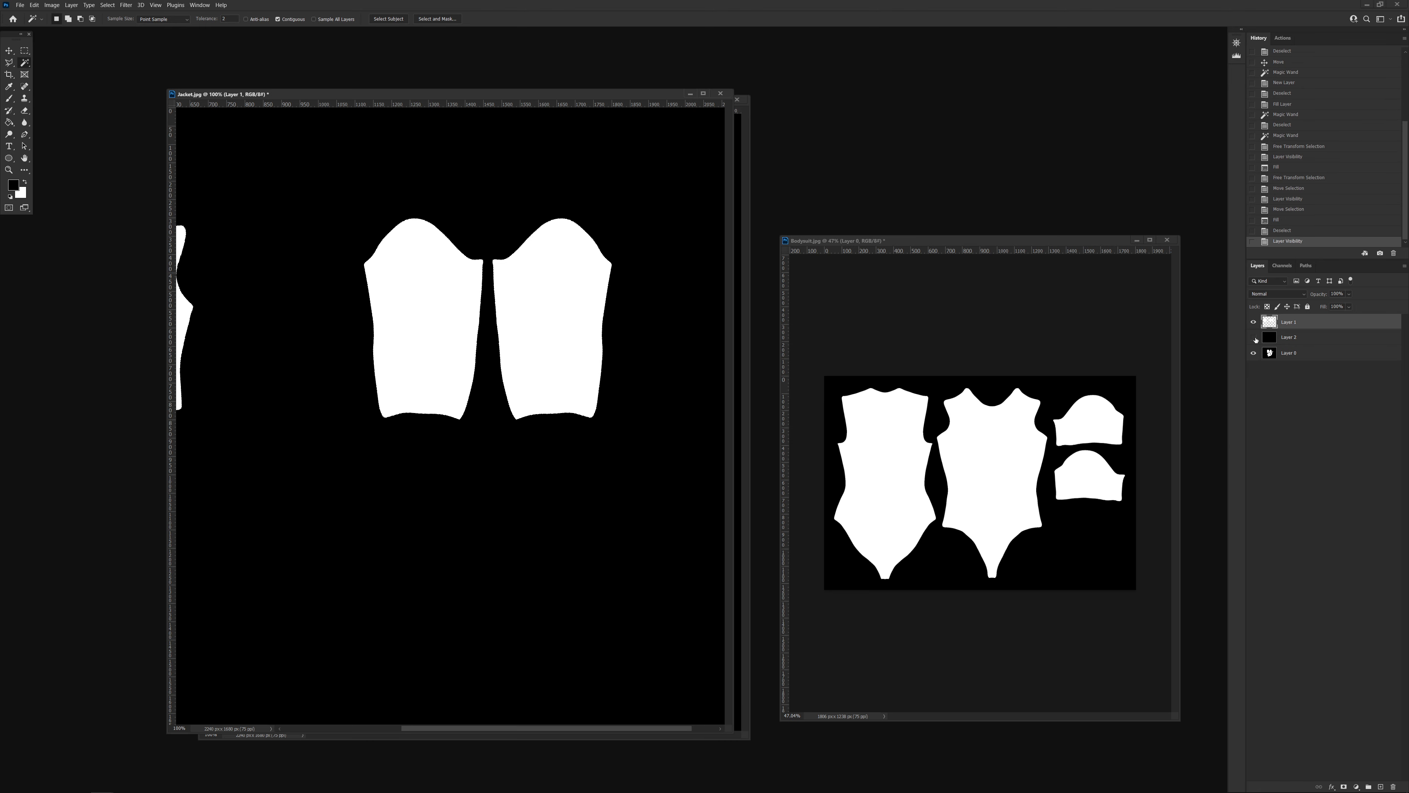
# Hide Layer 2 and Layer 1, and select the narrow collar strip on Layer 0 with the Magic Wand.
pyautogui.click(1255, 338)
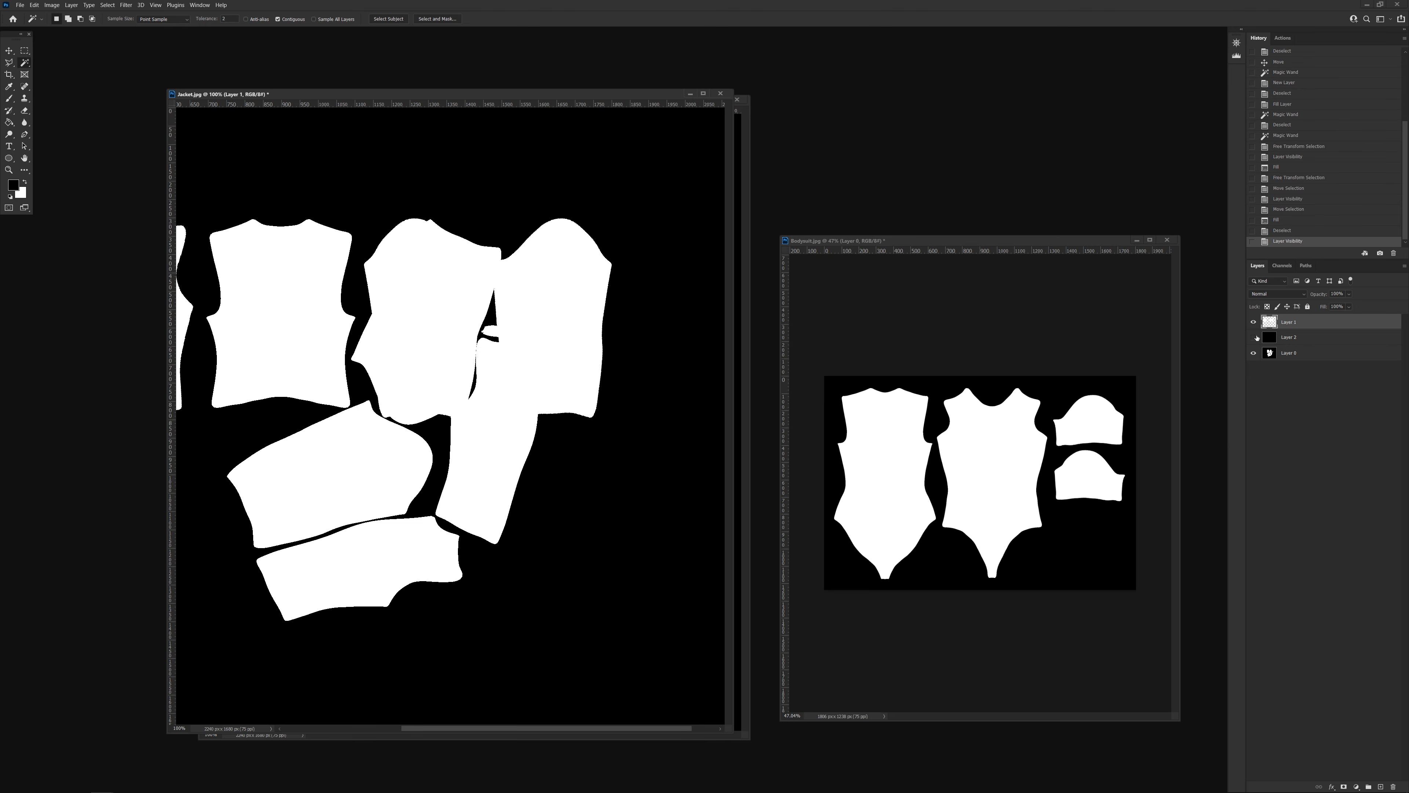
pyautogui.click(1254, 322)
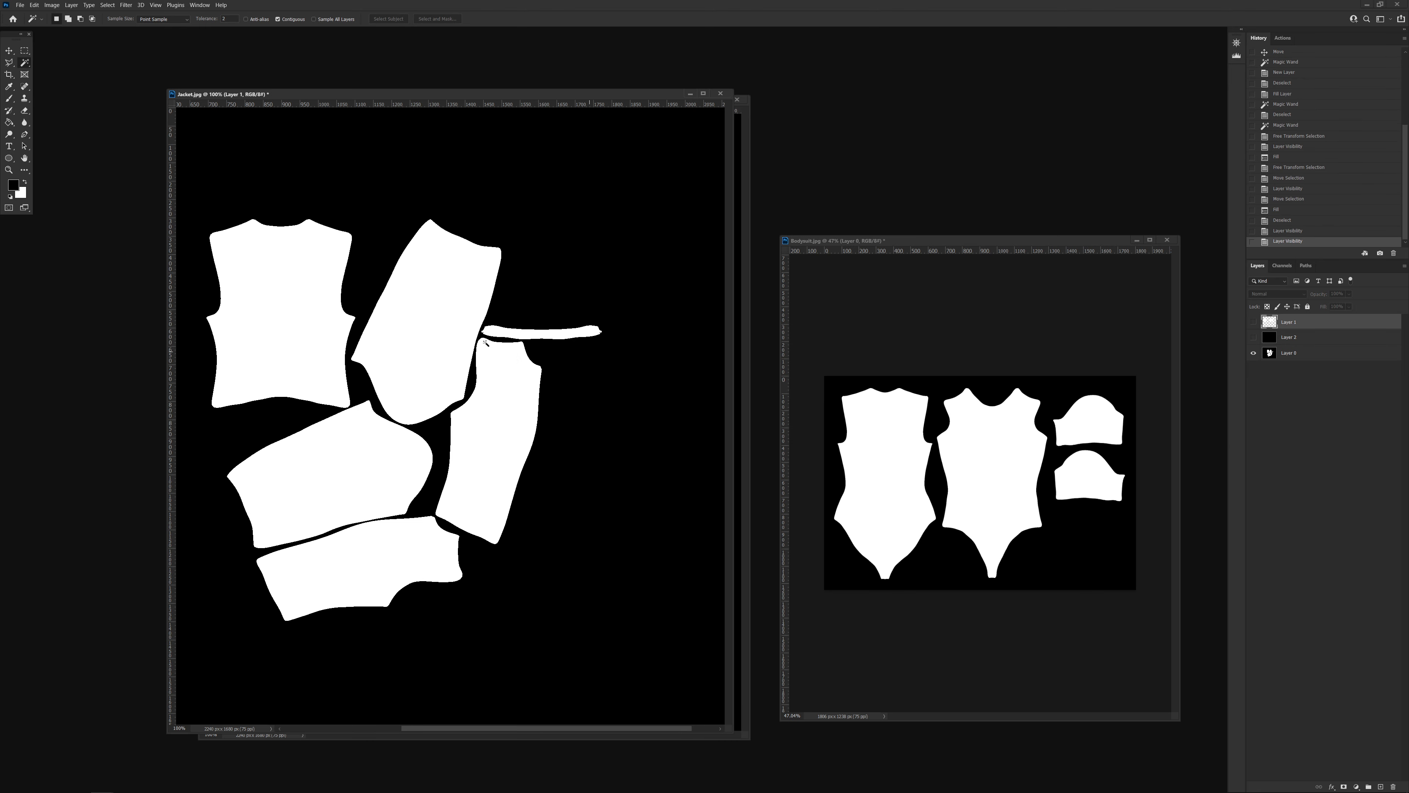
pyautogui.click(522, 332)
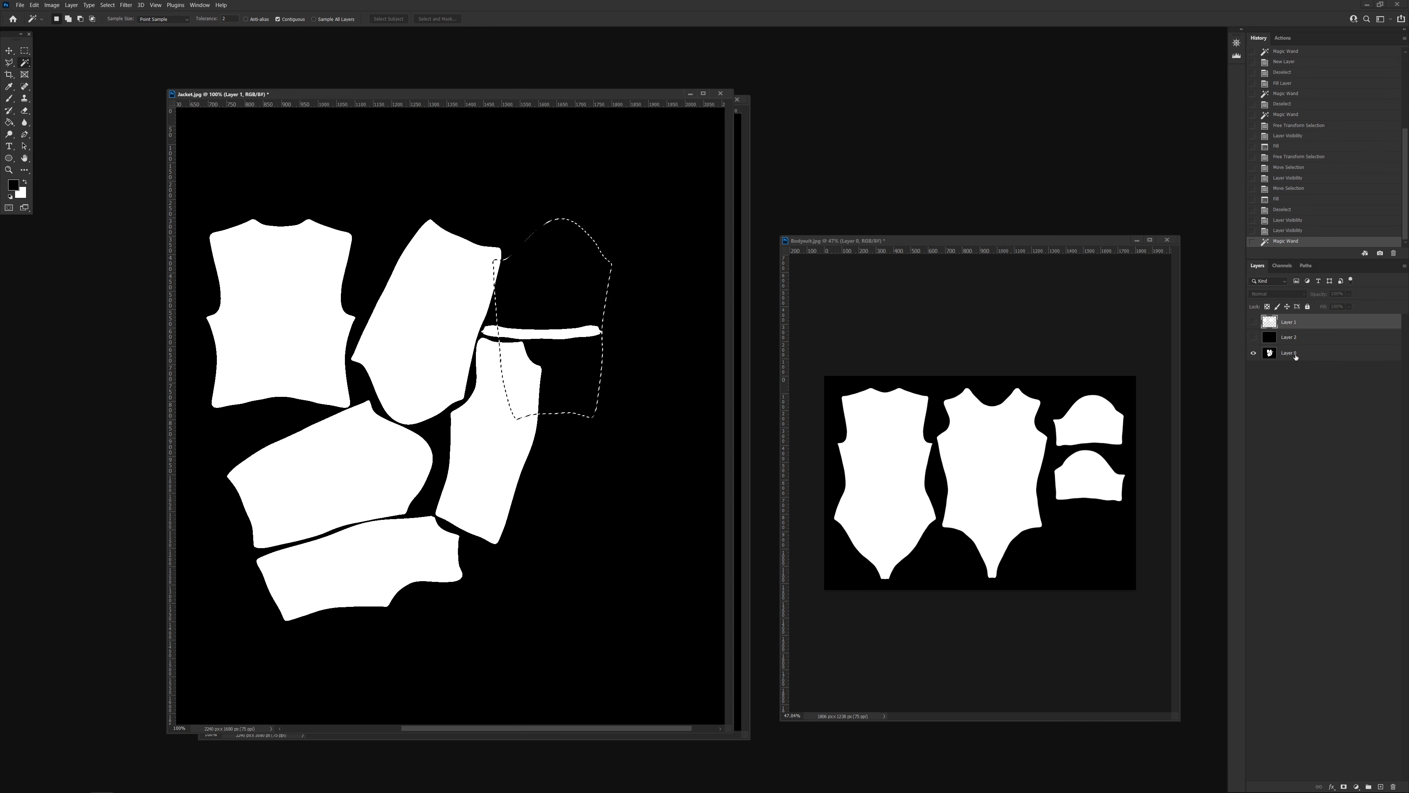
pyautogui.hotkey('ctrl', 'd')
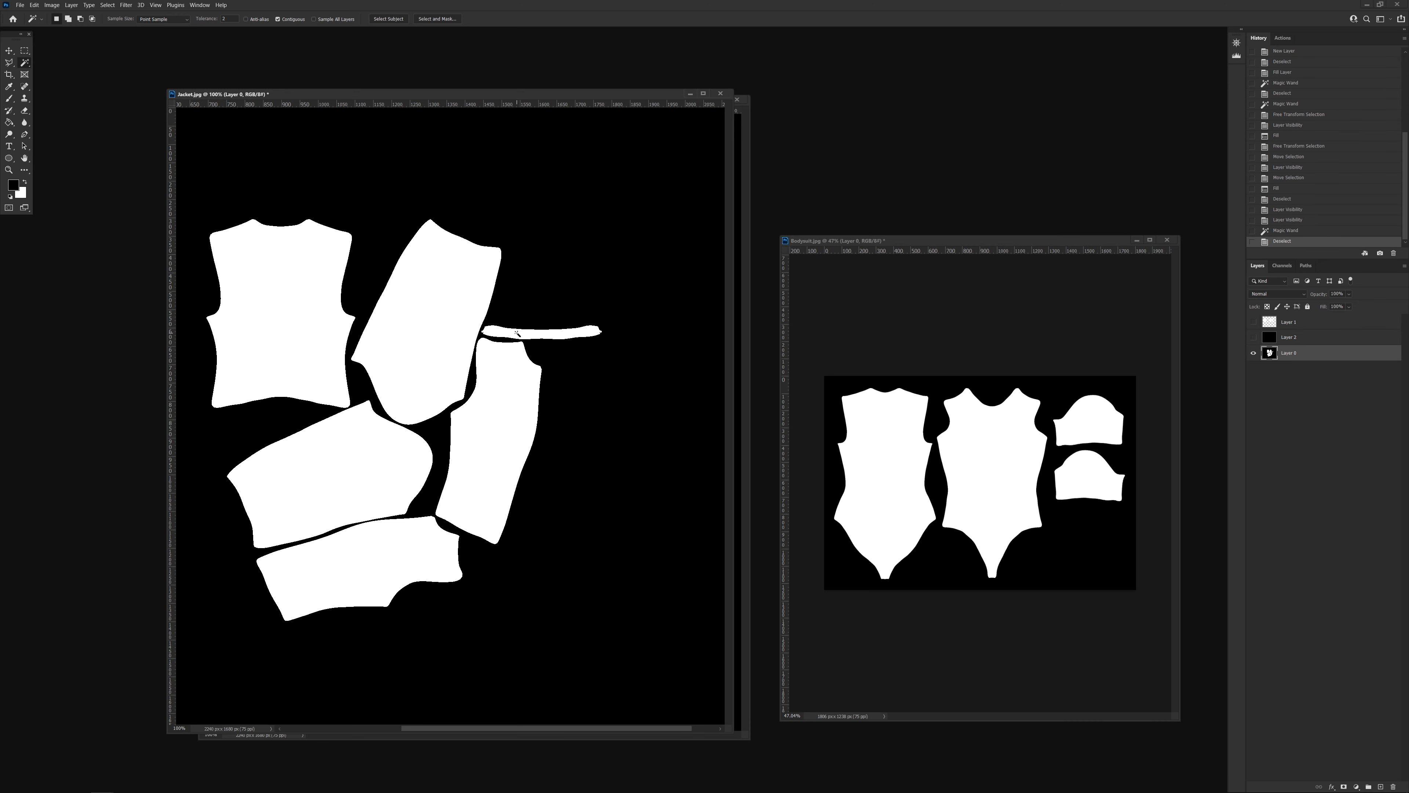
pyautogui.click(517, 333)
# Show Layer 2 and Layer 1 again and move the collar outline above the gap between the two sleeves.
pyautogui.click(1254, 337)
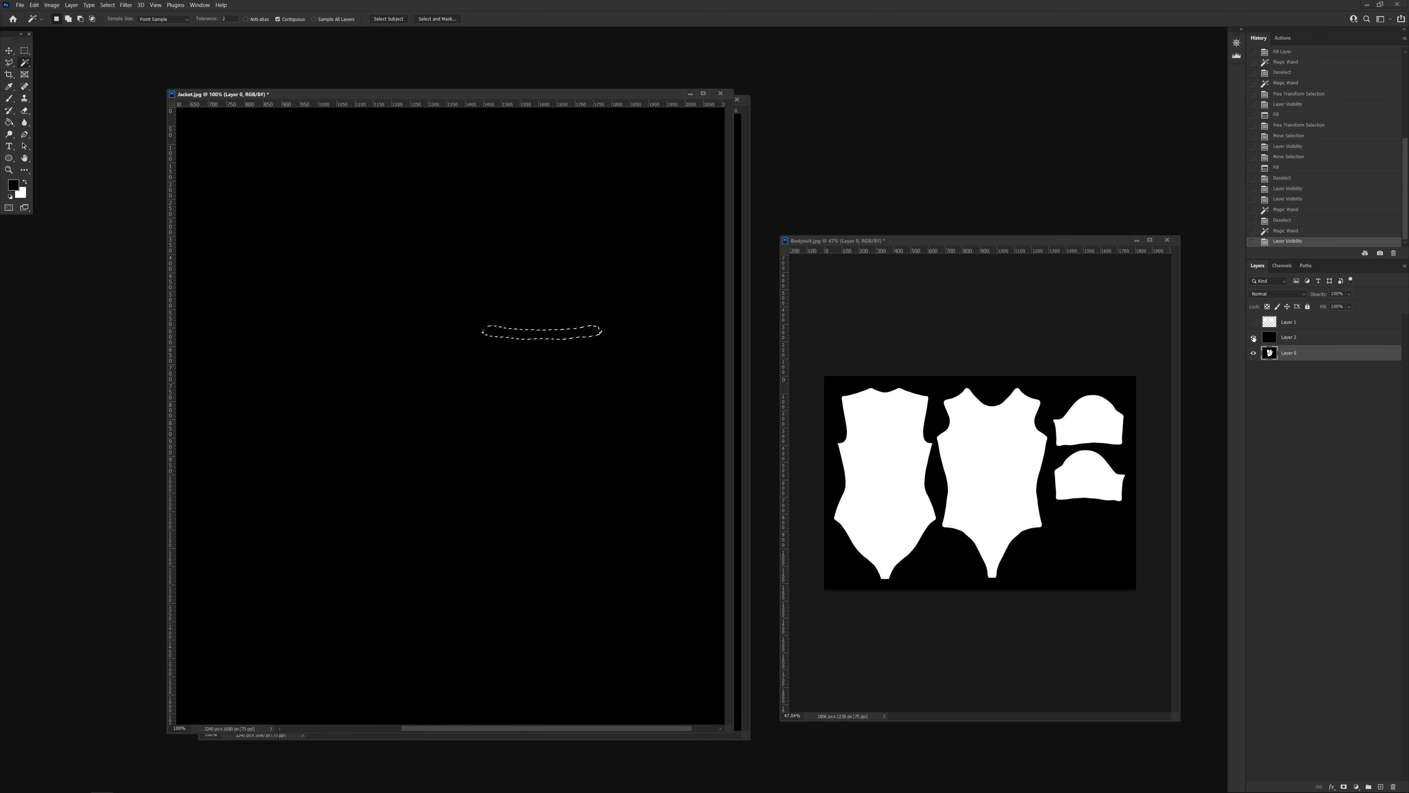
pyautogui.click(1254, 322)
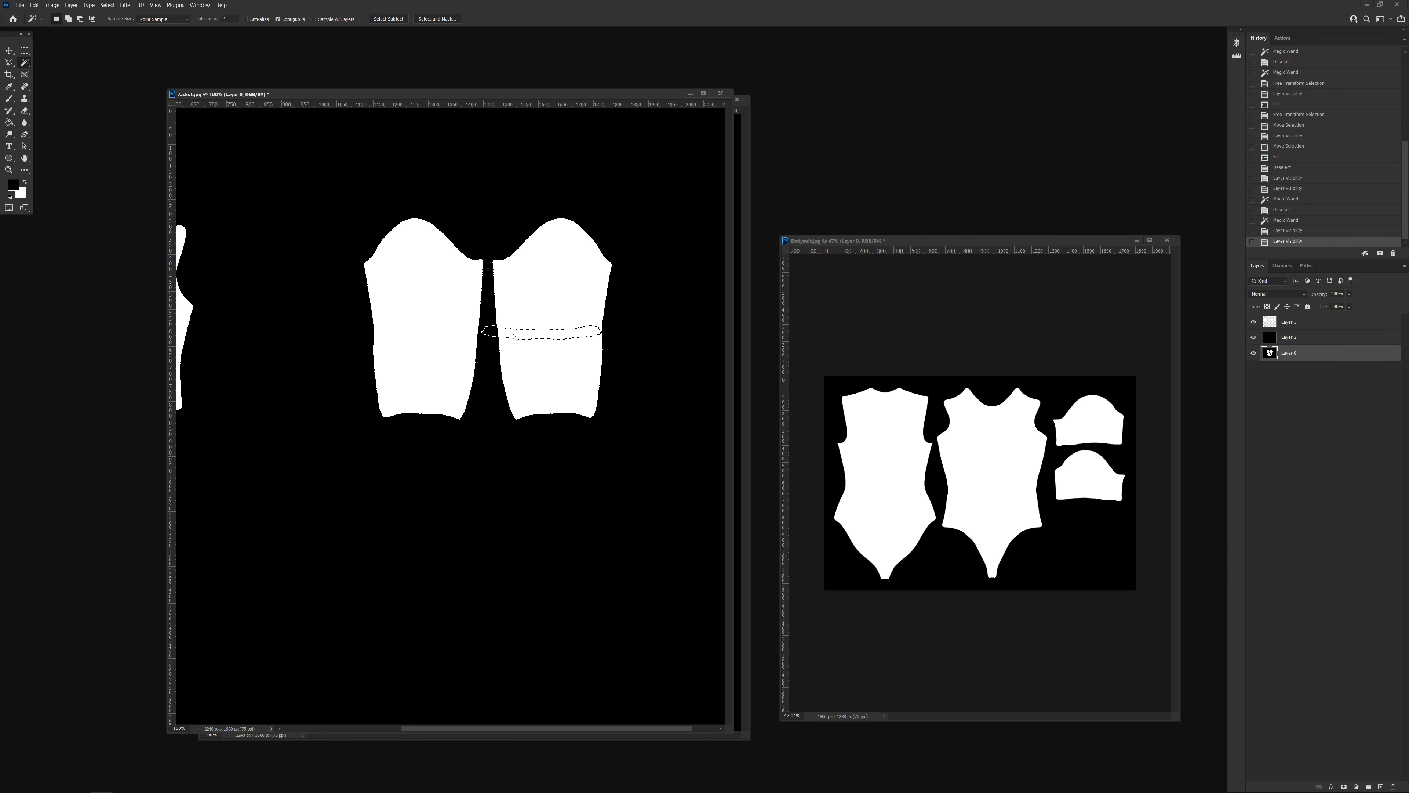
pyautogui.moveTo(510, 340); pyautogui.dragTo(457, 222)
pyautogui.moveTo(391, 259); pyautogui.dragTo(458, 292)
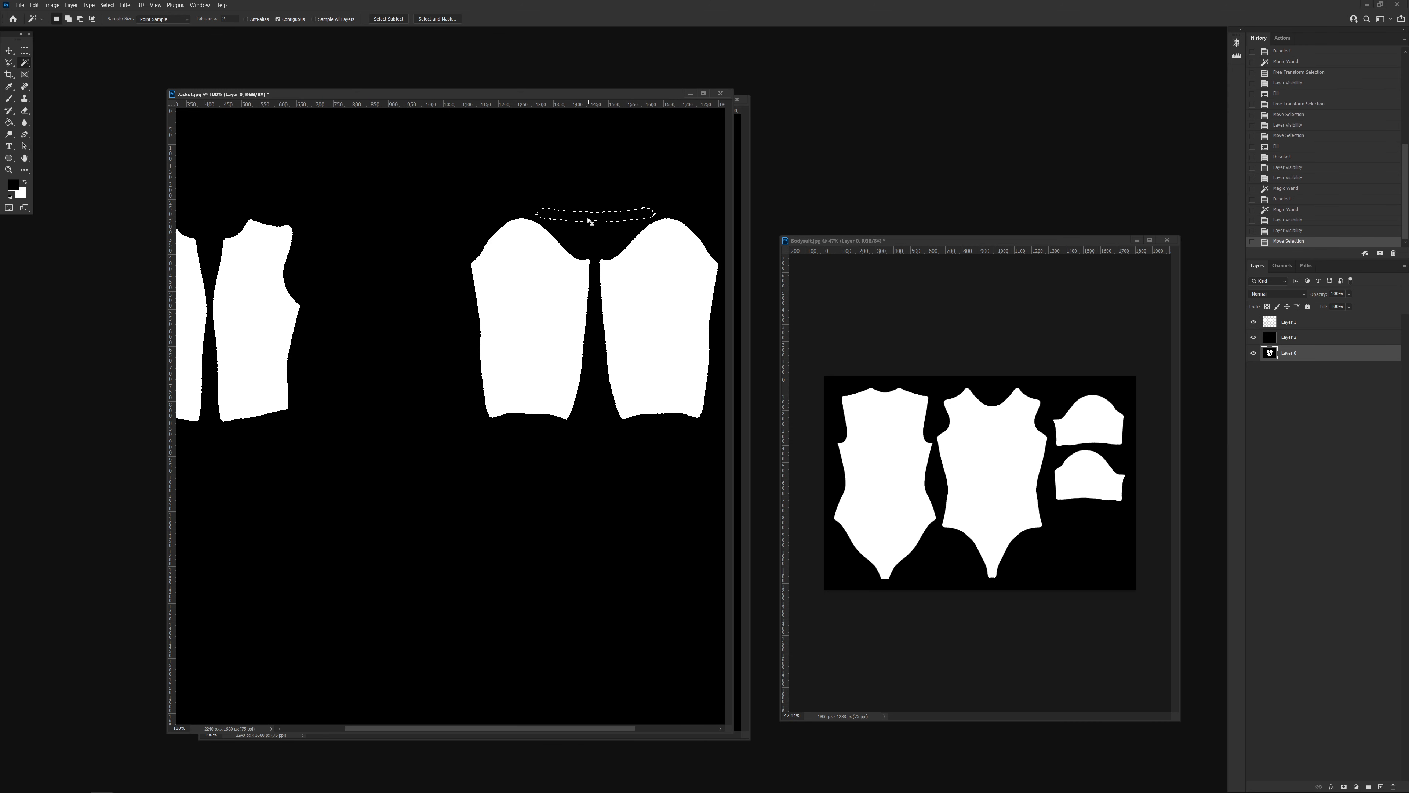
# Fill the collar strip selection with white on Layer 1 and deselect.
pyautogui.click(1279, 320)
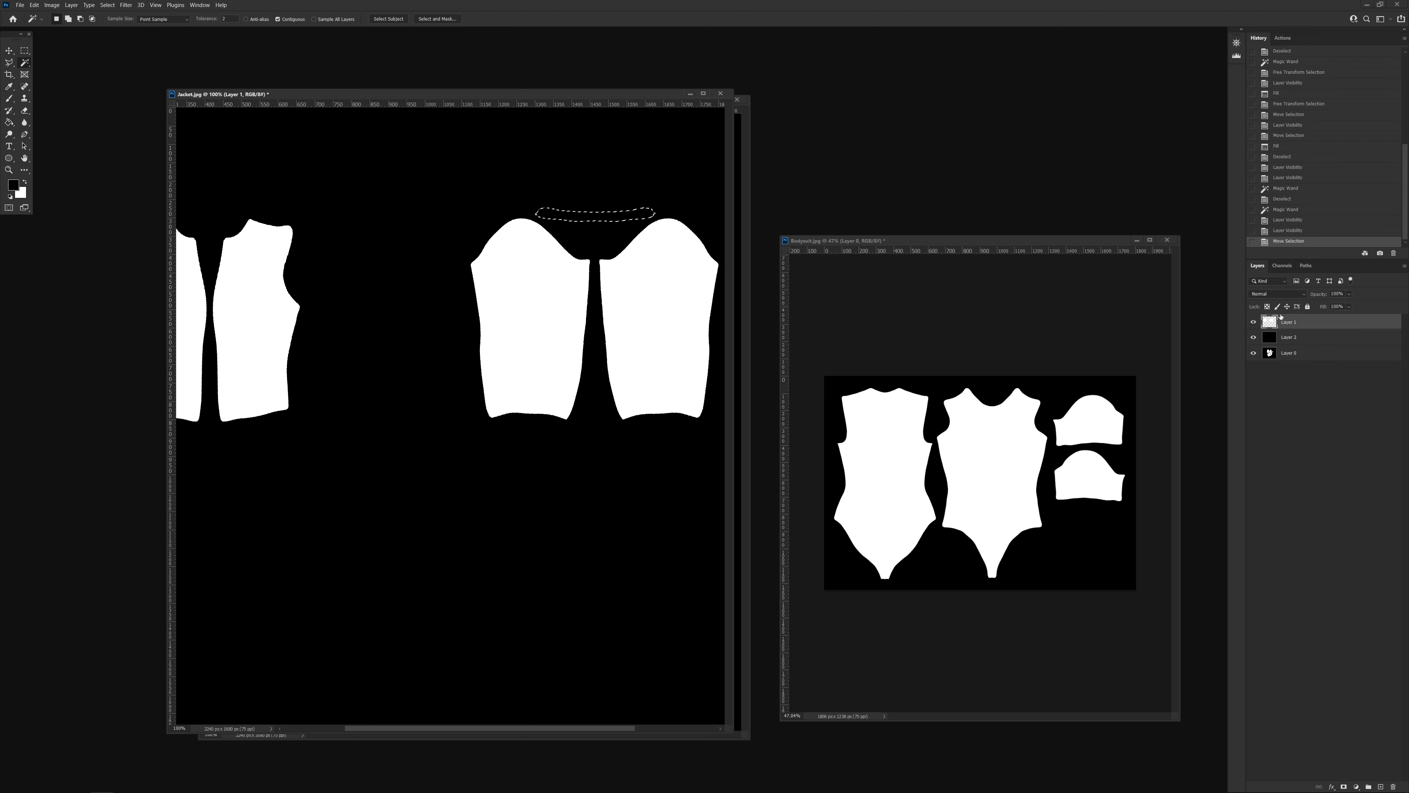
pyautogui.hotkey('ctrl', 'BackSpace')
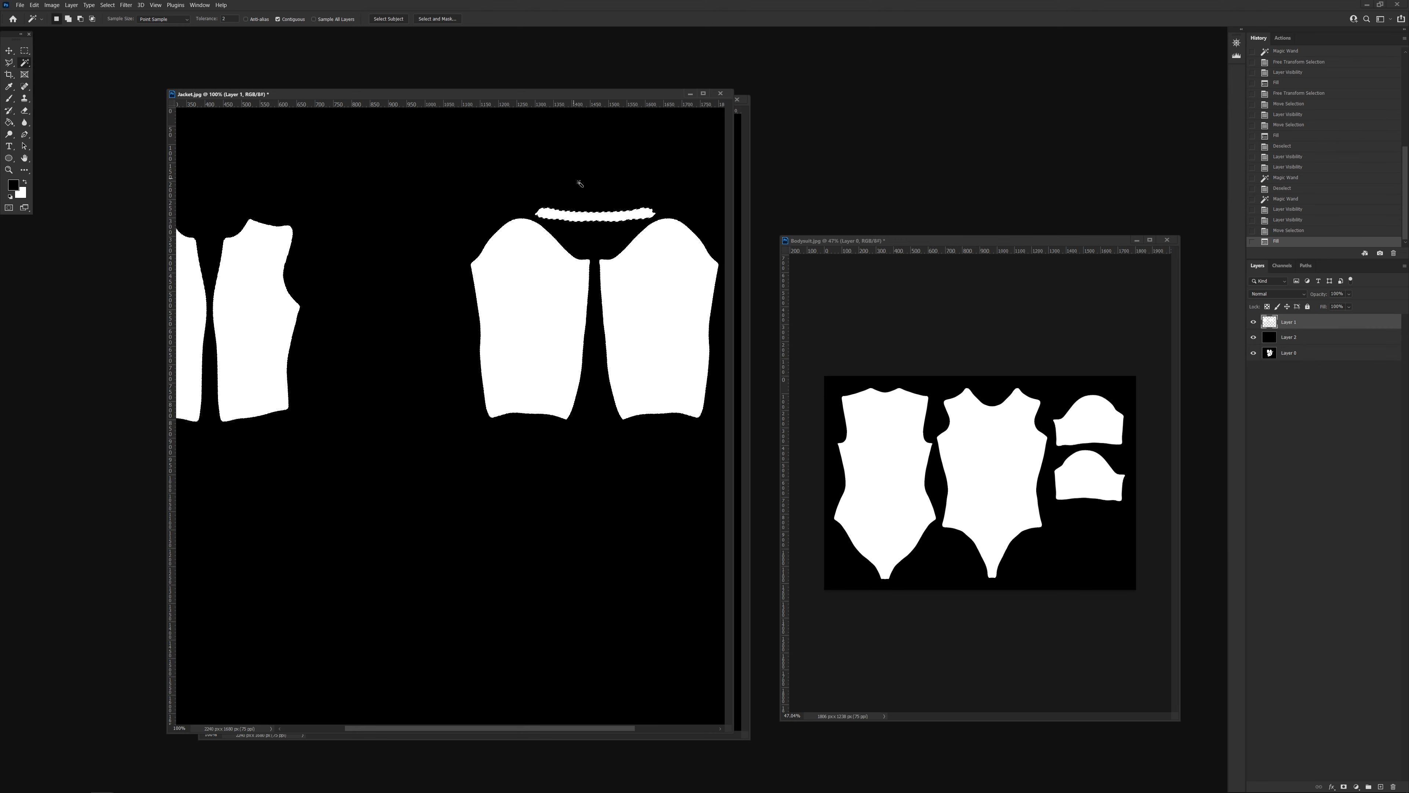
pyautogui.hotkey('ctrl', 'd')
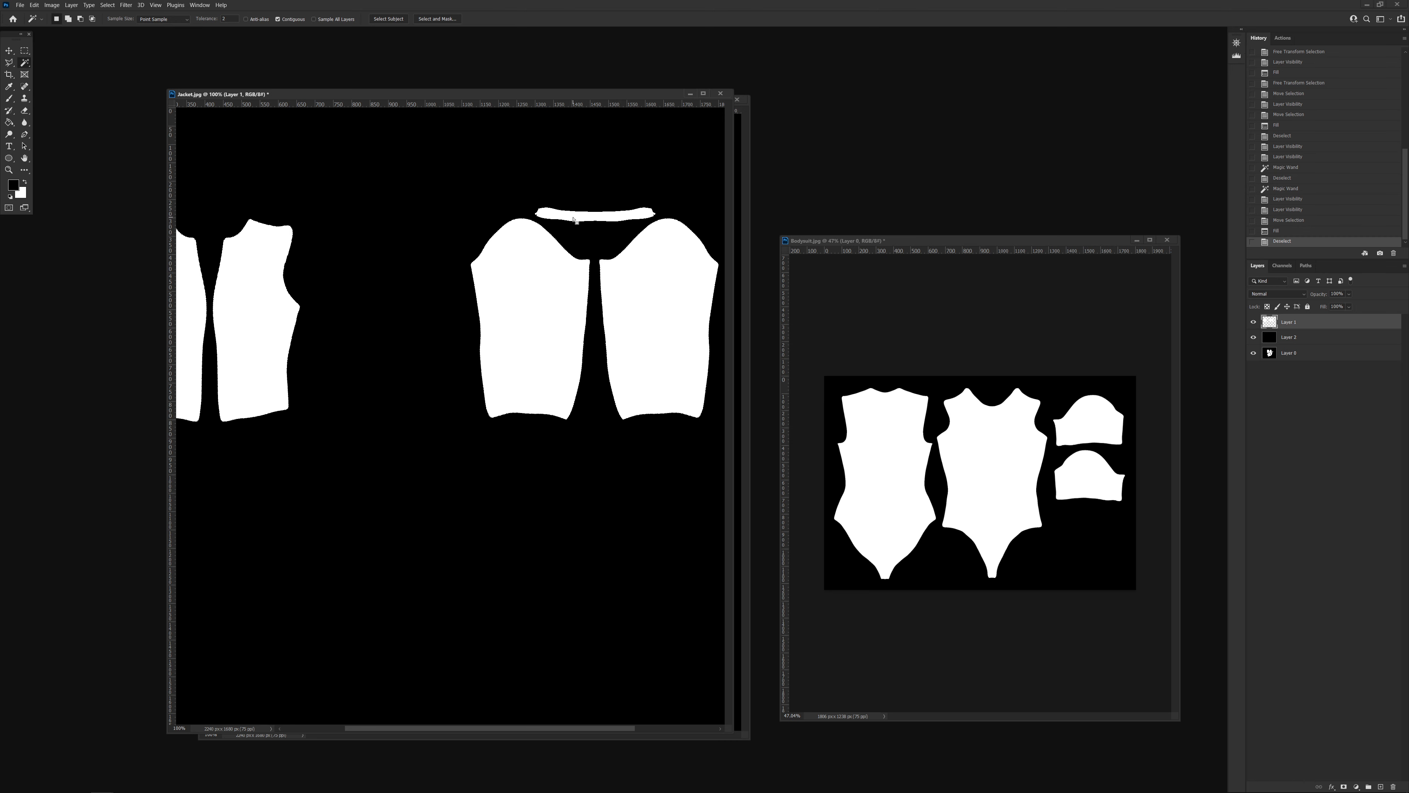
# Delete the black Layer 2 and make Layer 0 active.
pyautogui.click(1253, 337)
pyautogui.moveTo(1270, 337); pyautogui.dragTo(1394, 788)
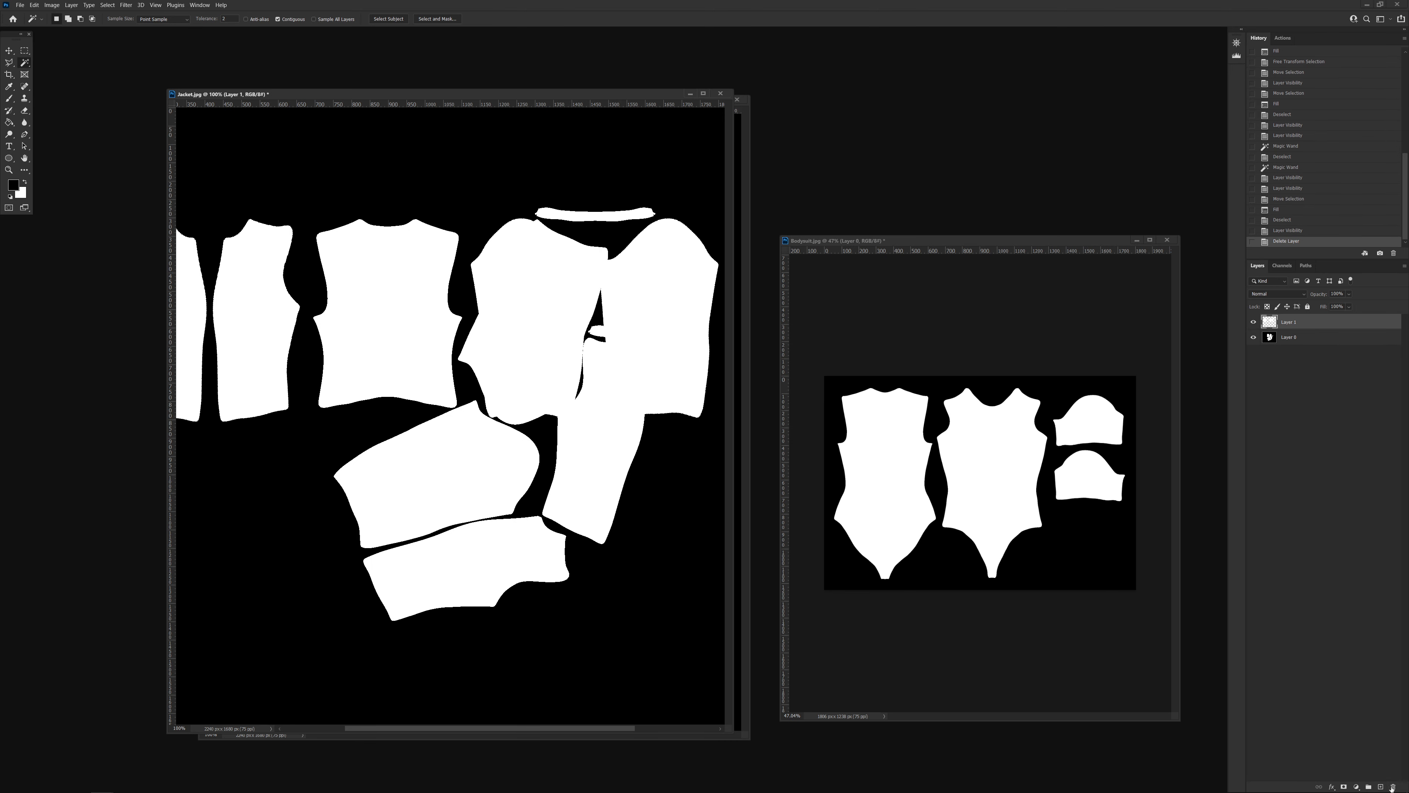
pyautogui.click(1269, 337)
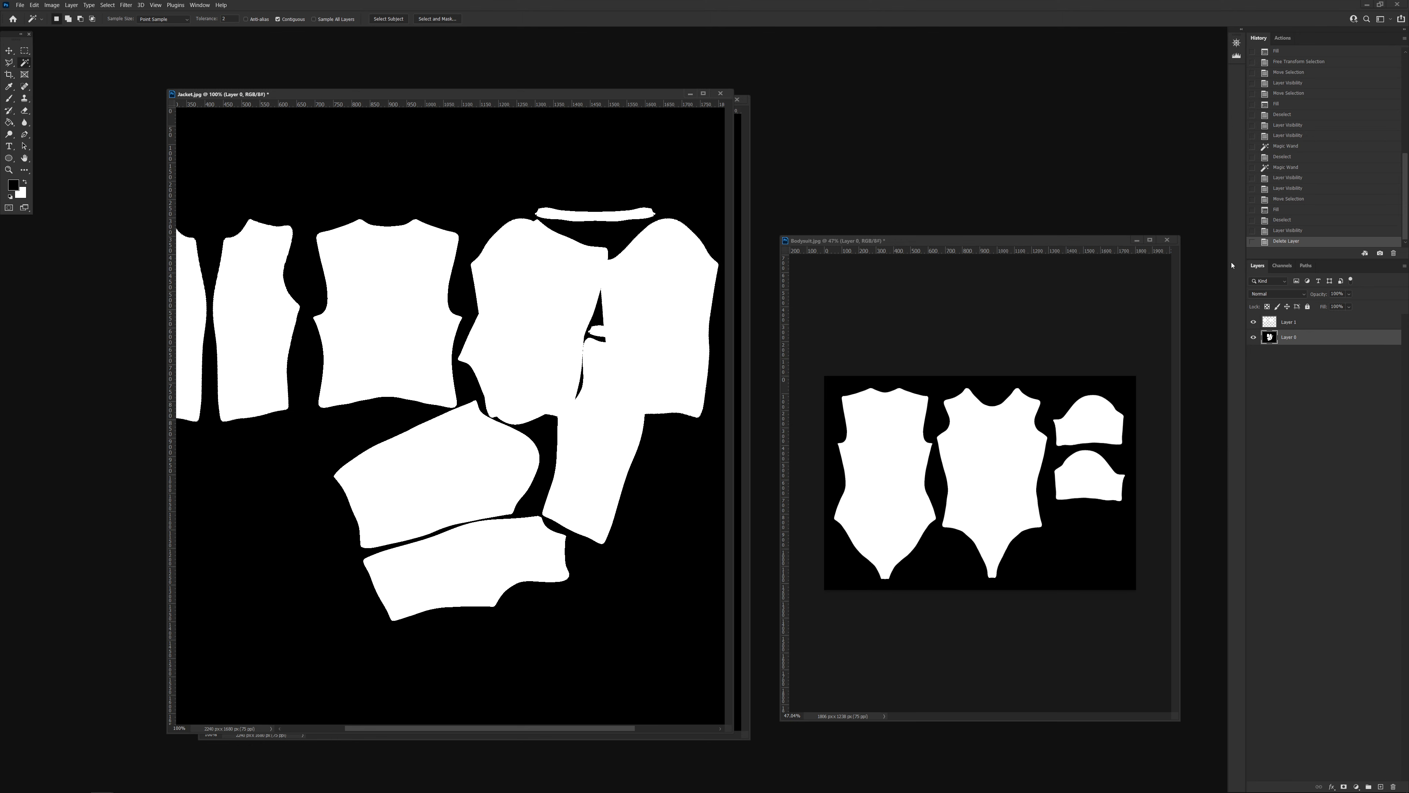
# Hide Layer 1 and select the two original sleeves, two tilted fronts and collar strip on Layer 0 with the Magic Wand.
pyautogui.click(1253, 322)
pyautogui.click(541, 335)
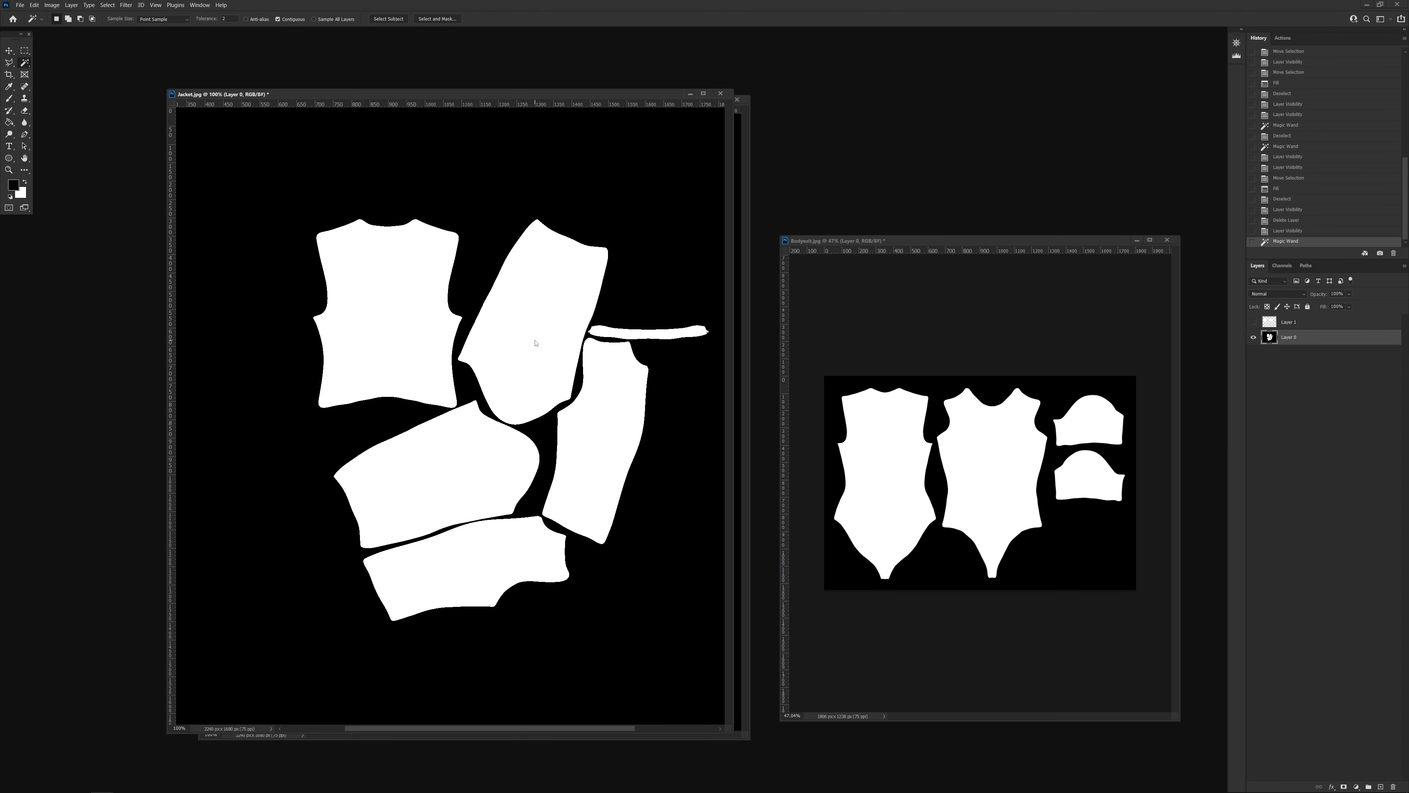
pyautogui.keyDown('shift'); pyautogui.click(488, 441); pyautogui.keyUp('shift')
pyautogui.keyDown('shift'); pyautogui.click(467, 548); pyautogui.keyUp('shift')
pyautogui.keyDown('shift'); pyautogui.click(602, 381); pyautogui.keyUp('shift')
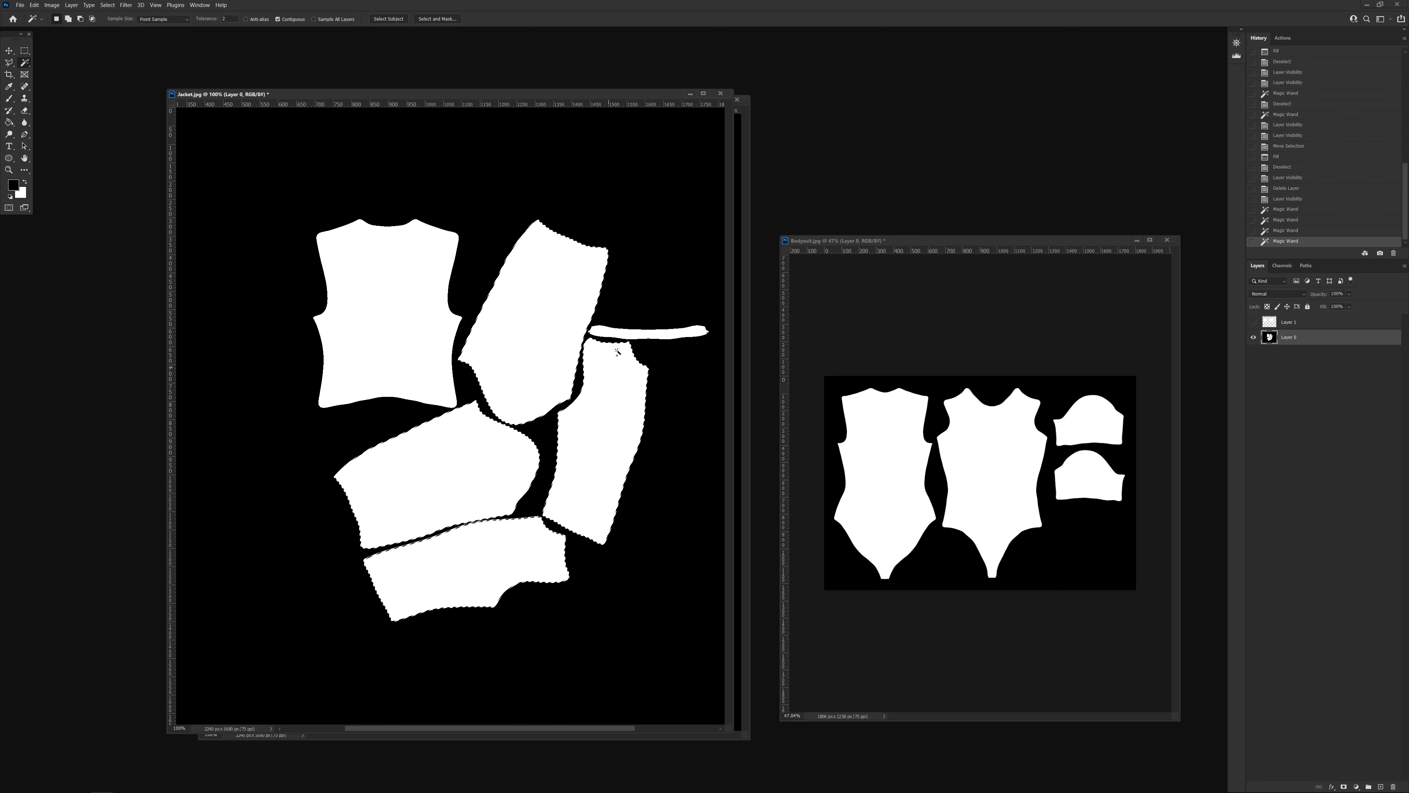
pyautogui.keyDown('shift'); pyautogui.click(620, 333); pyautogui.keyUp('shift')
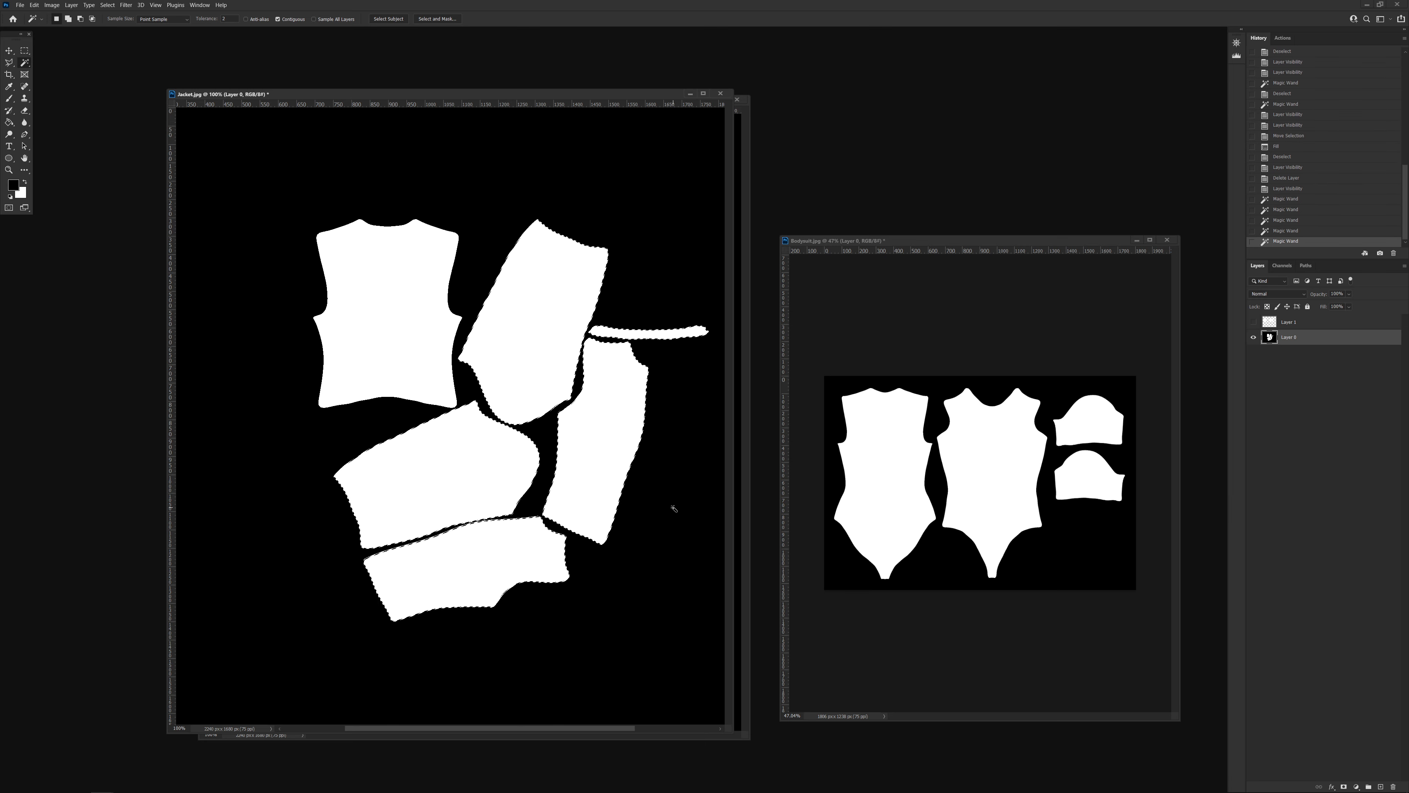
# Fill the selected original pieces with black, deselect, and show Layer 1 again.
pyautogui.hotkey('alt', 'BackSpace')
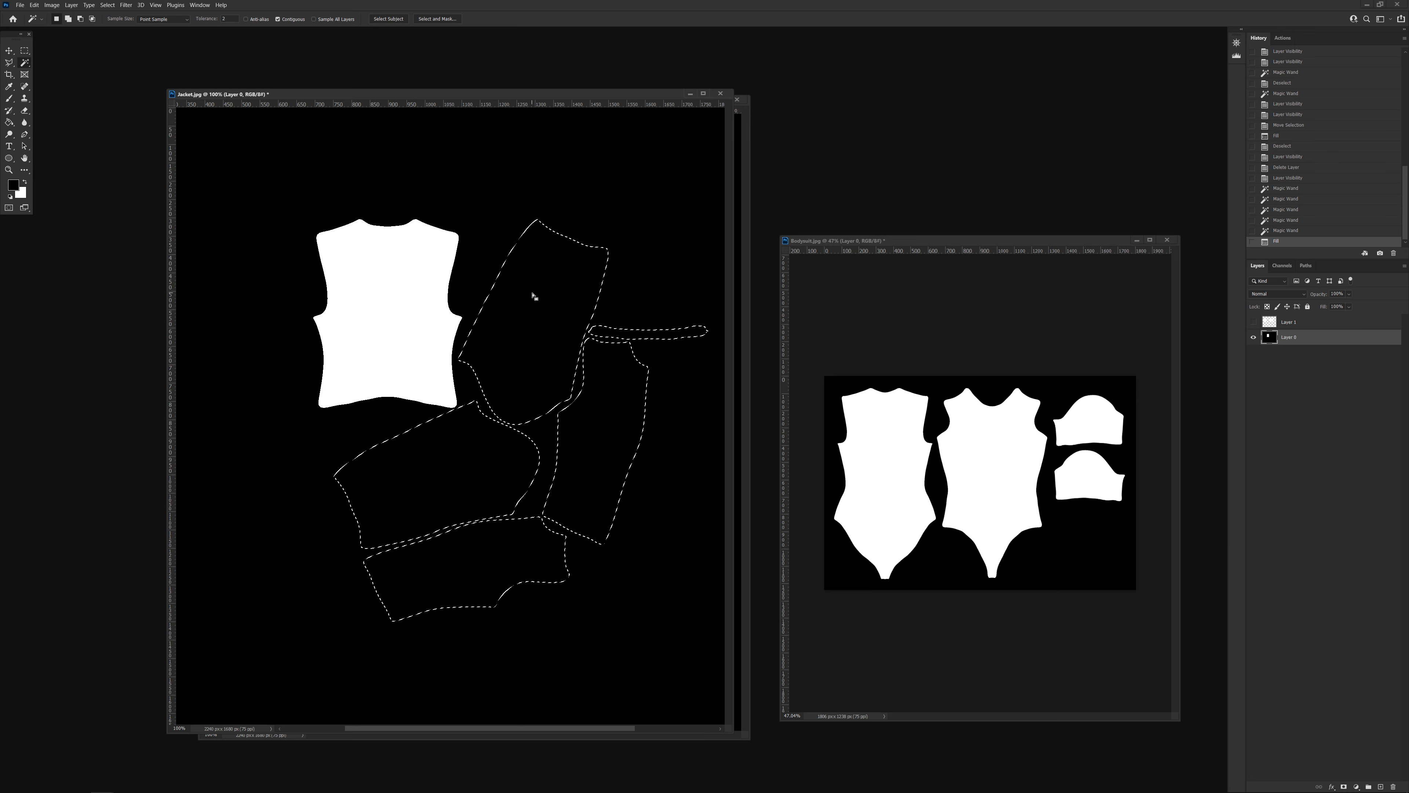
pyautogui.hotkey('ctrl', 'd')
pyautogui.click(1253, 322)
# Crop the jacket canvas on all sides to a narrow band around the row of pattern pieces.
pyautogui.keyDown('alt'); pyautogui.scroll(-3, 482, 334); pyautogui.keyUp('alt')
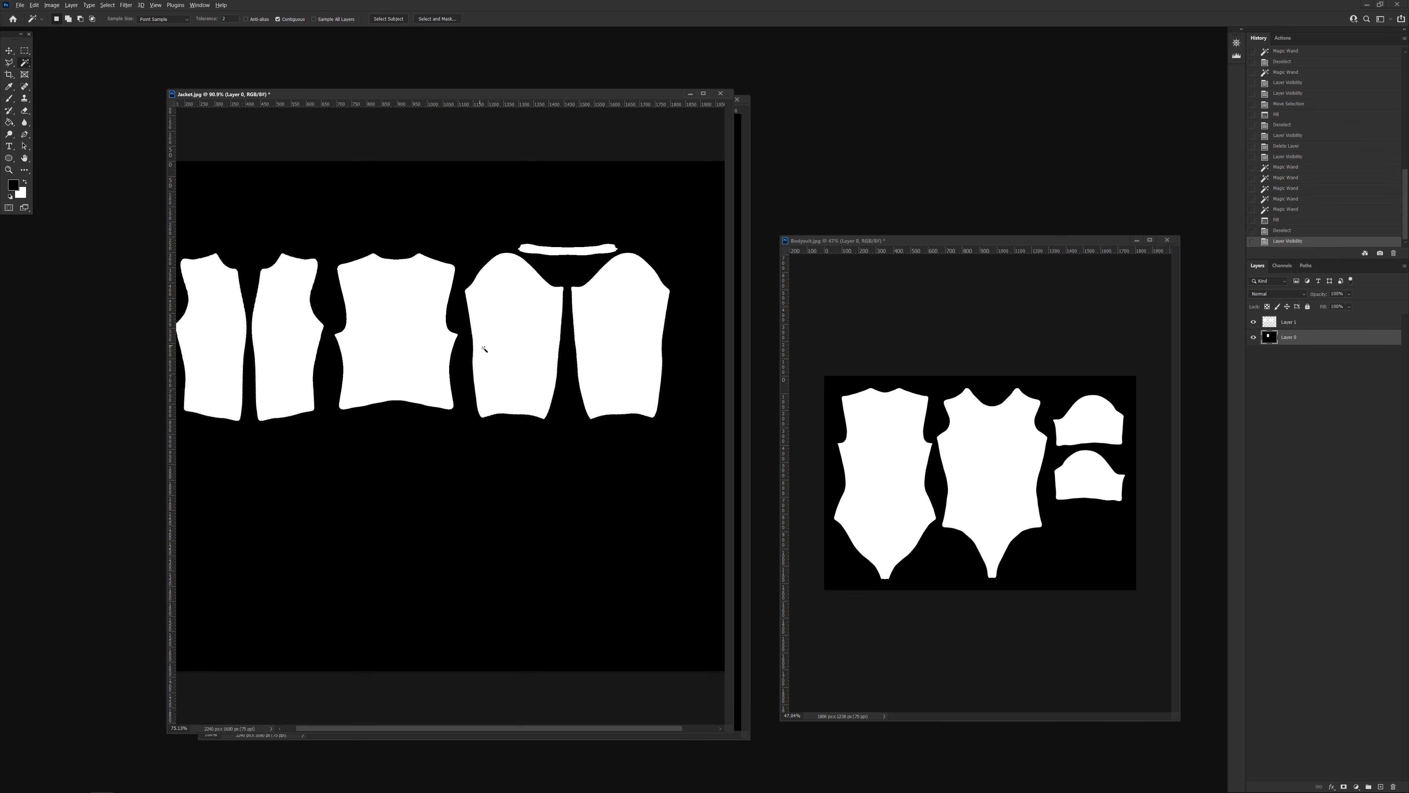
pyautogui.click(9, 75)
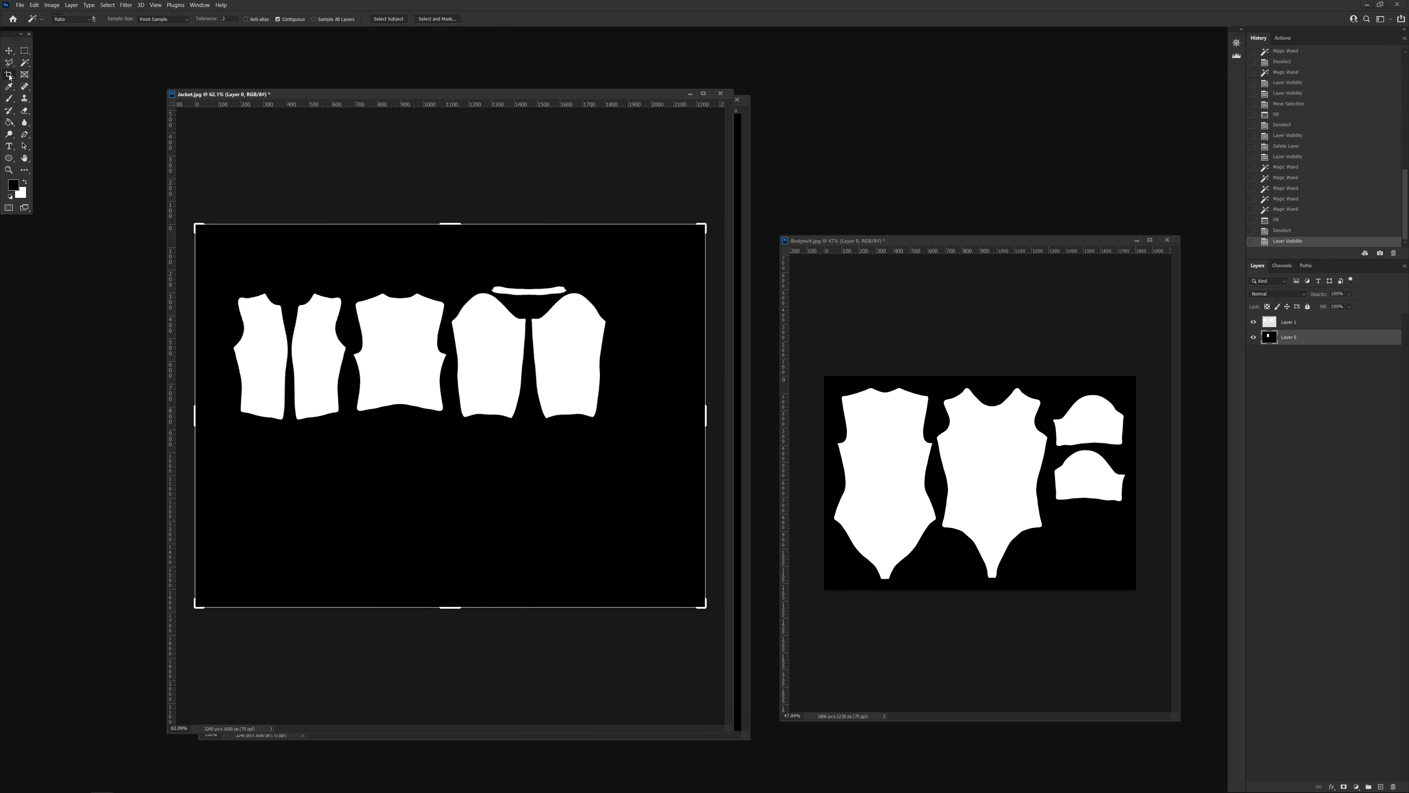
pyautogui.moveTo(448, 224); pyautogui.dragTo(453, 248)
pyautogui.moveTo(452, 584); pyautogui.dragTo(469, 491)
pyautogui.moveTo(706, 414); pyautogui.dragTo(689, 410)
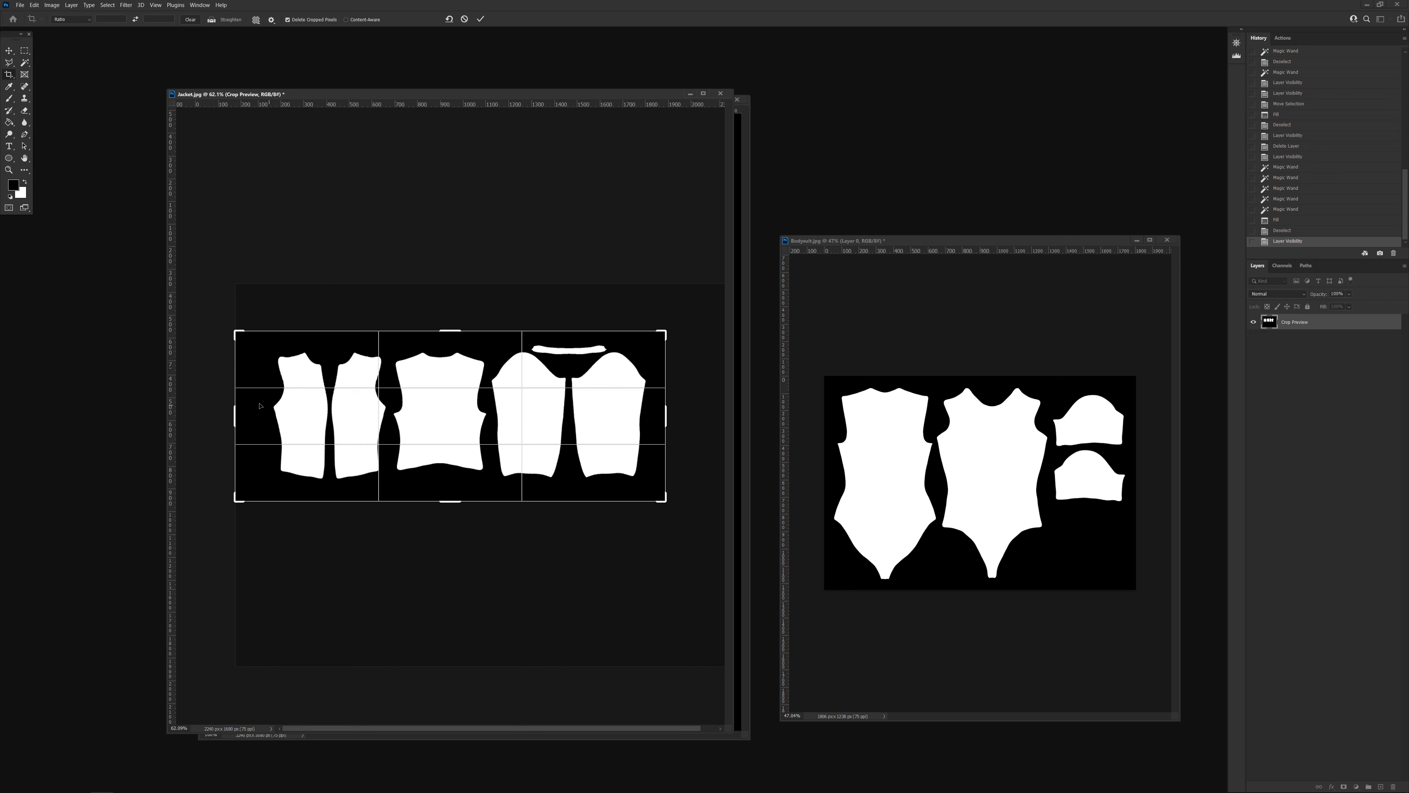
pyautogui.moveTo(235, 415); pyautogui.dragTo(255, 413)
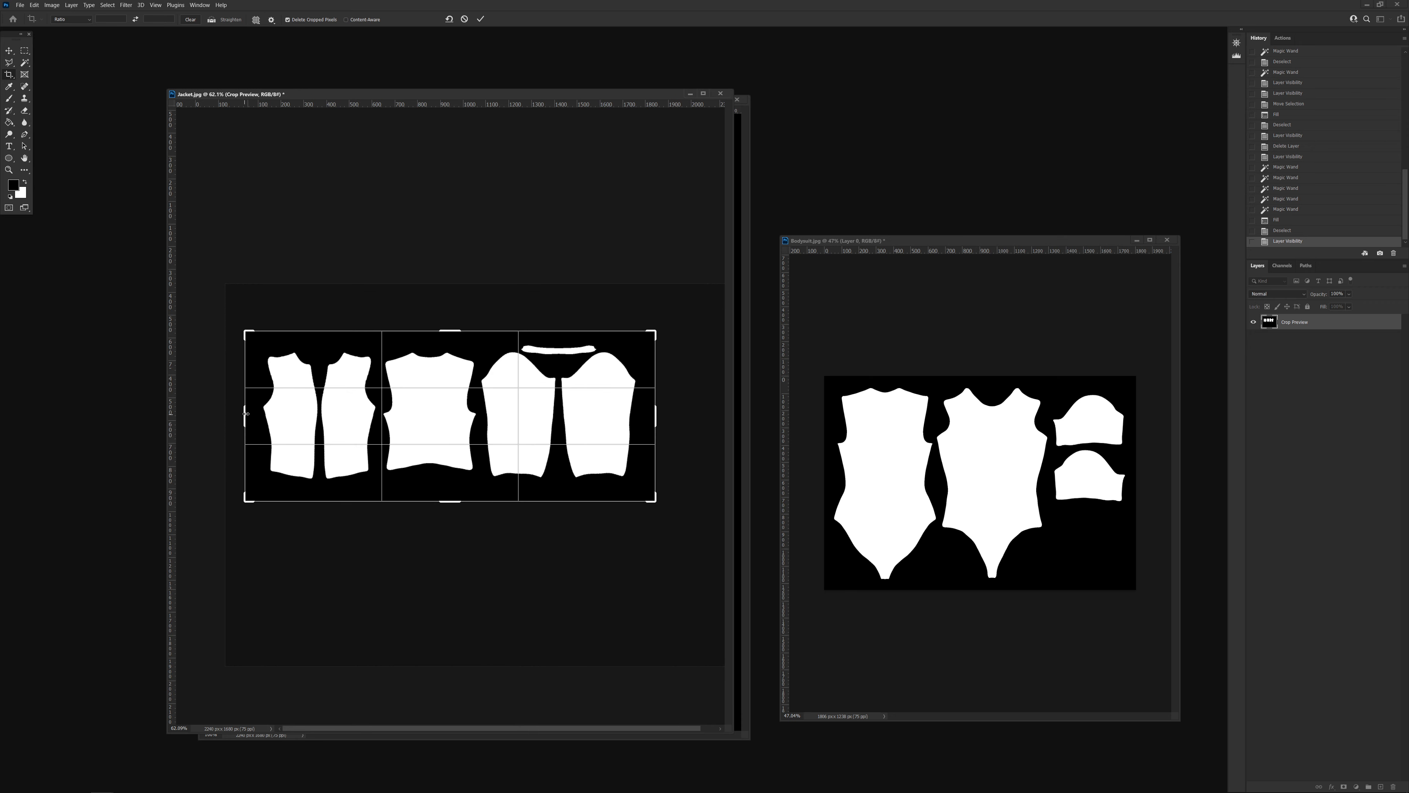
pyautogui.press('Return')
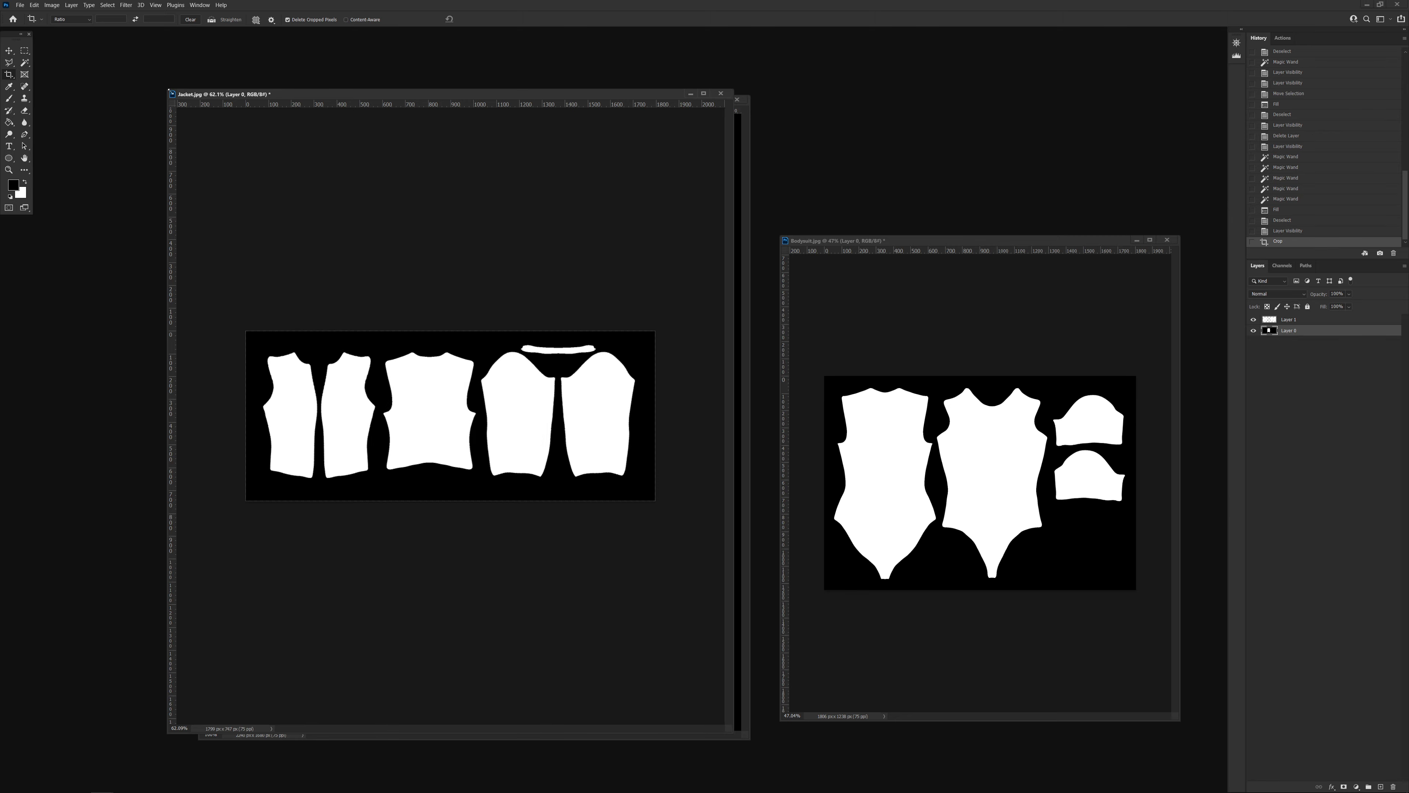
# Shrink the Jacket.jpg window and move it aside, over the bodysuit document.
pyautogui.moveTo(172, 89); pyautogui.dragTo(256, 426)
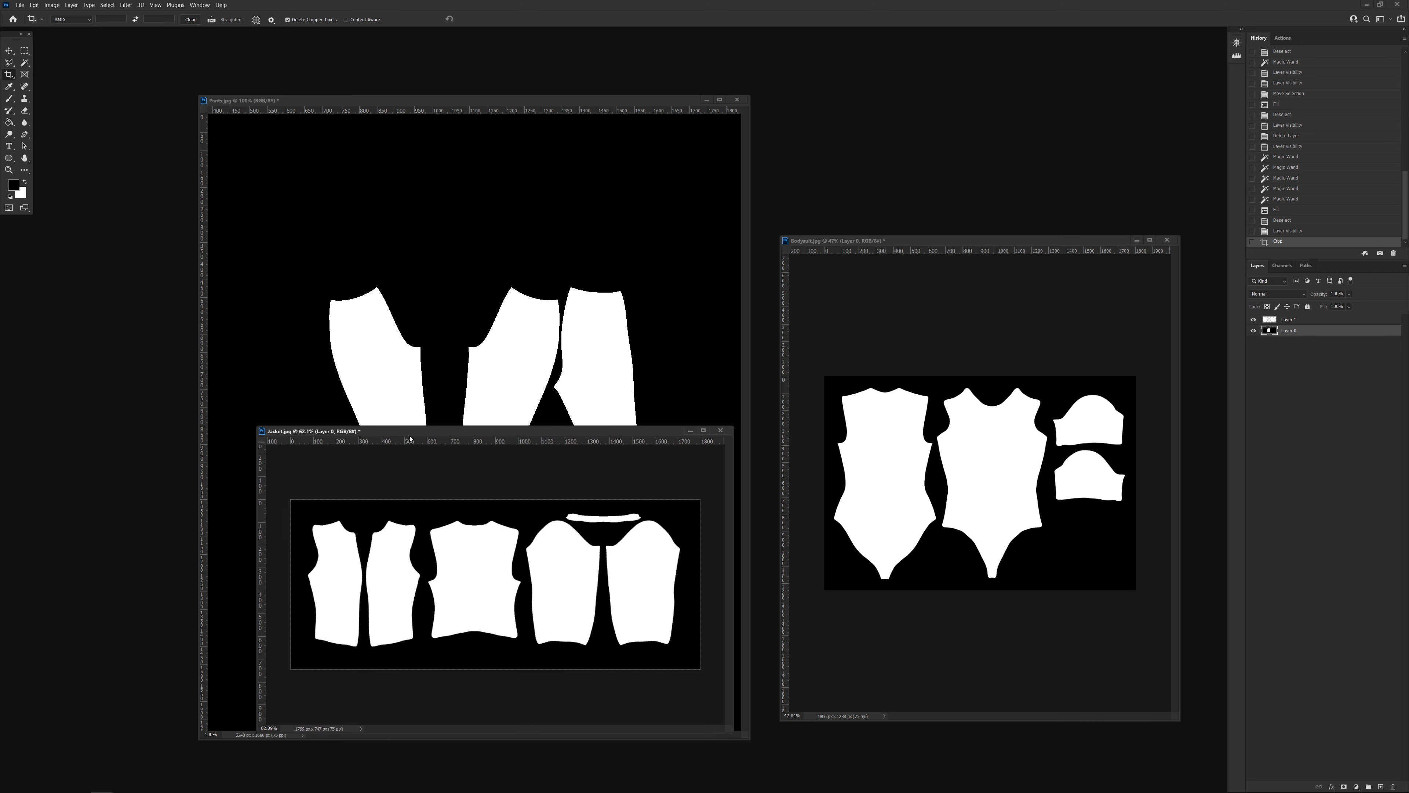
pyautogui.moveTo(410, 436); pyautogui.dragTo(817, 274)
# Switch to the Pants.jpg document, unlock its Background layer and add a new empty layer above it.
pyautogui.click(447, 101)
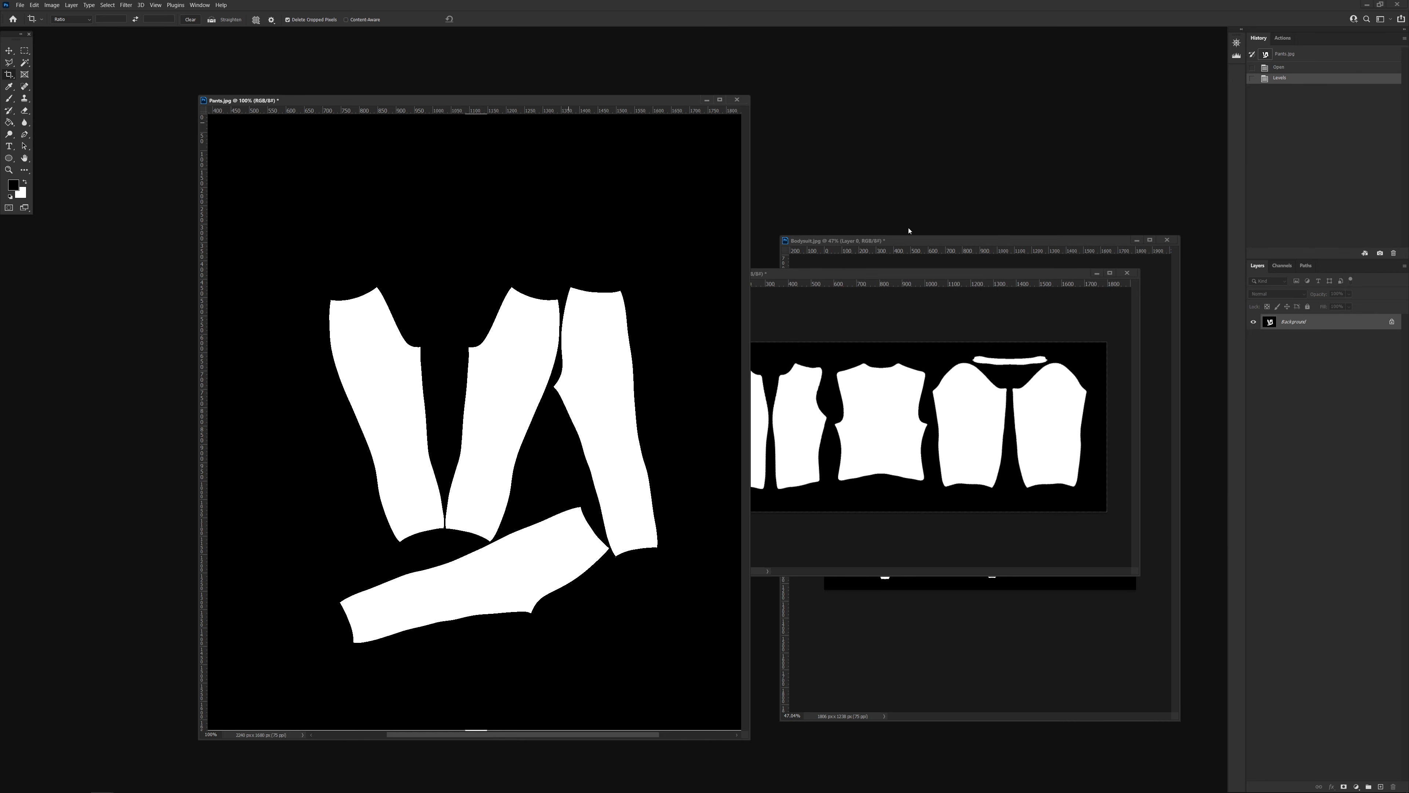
pyautogui.click(1391, 322)
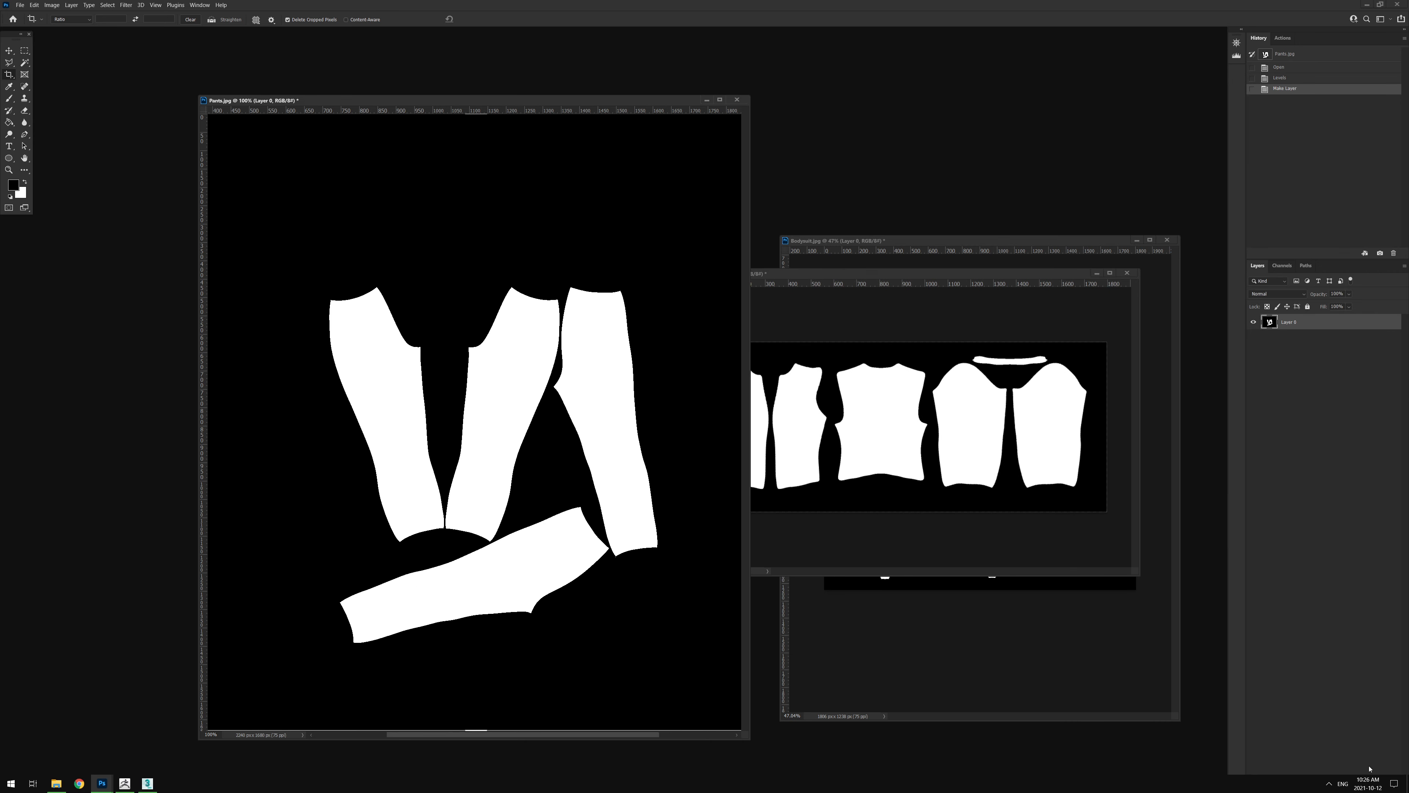
pyautogui.click(1381, 786)
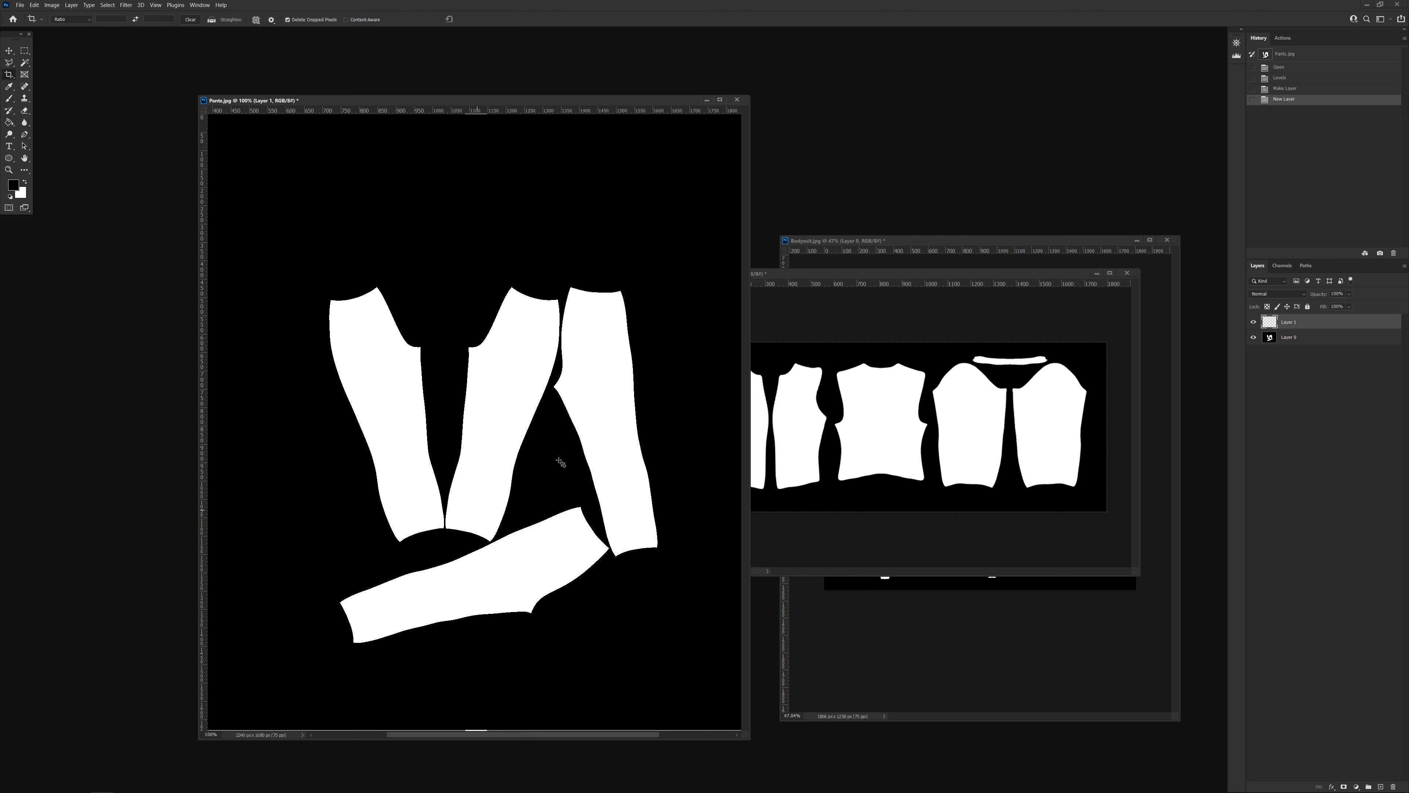
# Rotate Layer 0 about 16 degrees clockwise with Free Transform so the leftmost trouser leg stands upright.
pyautogui.keyDown('alt'); pyautogui.scroll(-1, 537, 427); pyautogui.keyUp('alt')
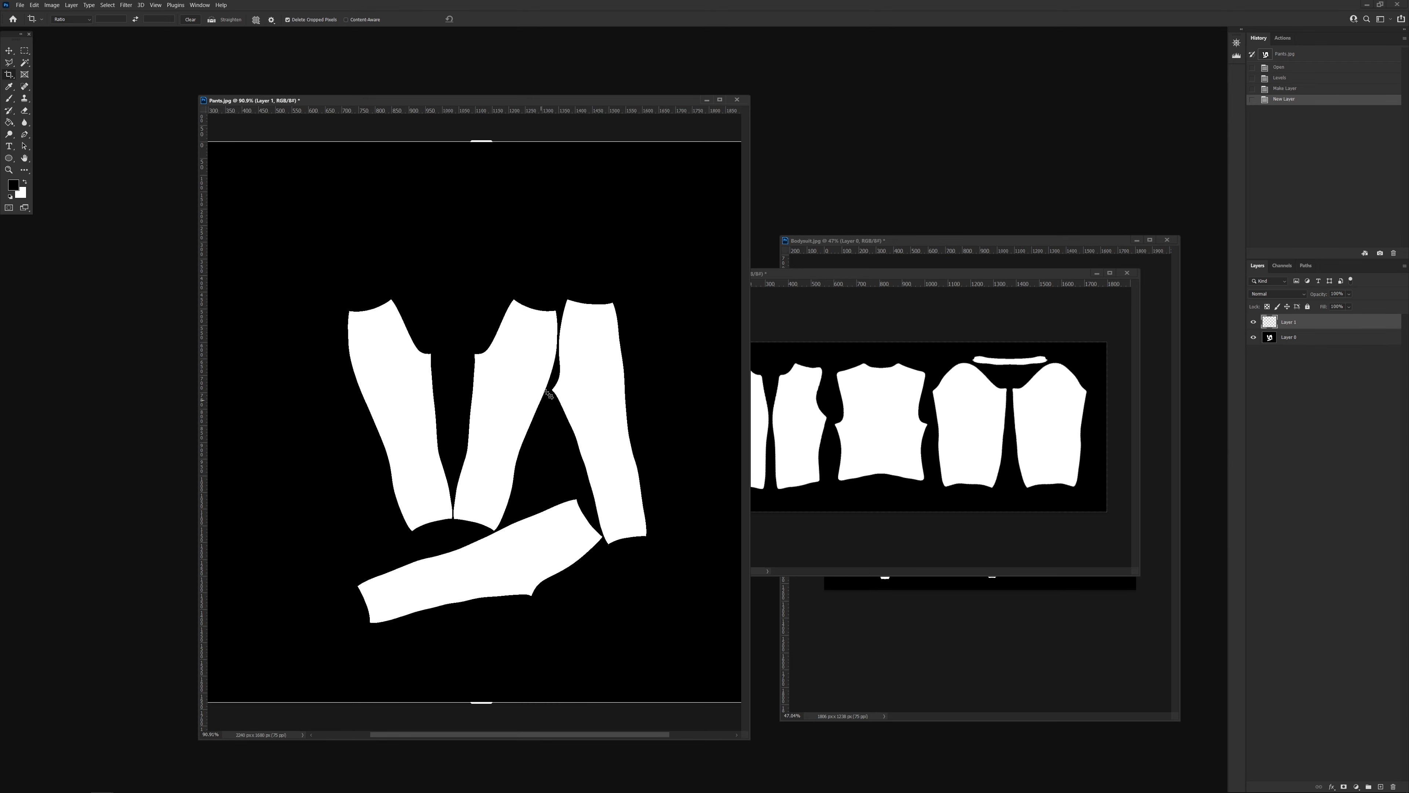
pyautogui.keyDown('alt'); pyautogui.scroll(-3, 509, 327); pyautogui.keyUp('alt')
pyautogui.keyDown('alt'); pyautogui.scroll(-1, 438, 344); pyautogui.keyUp('alt')
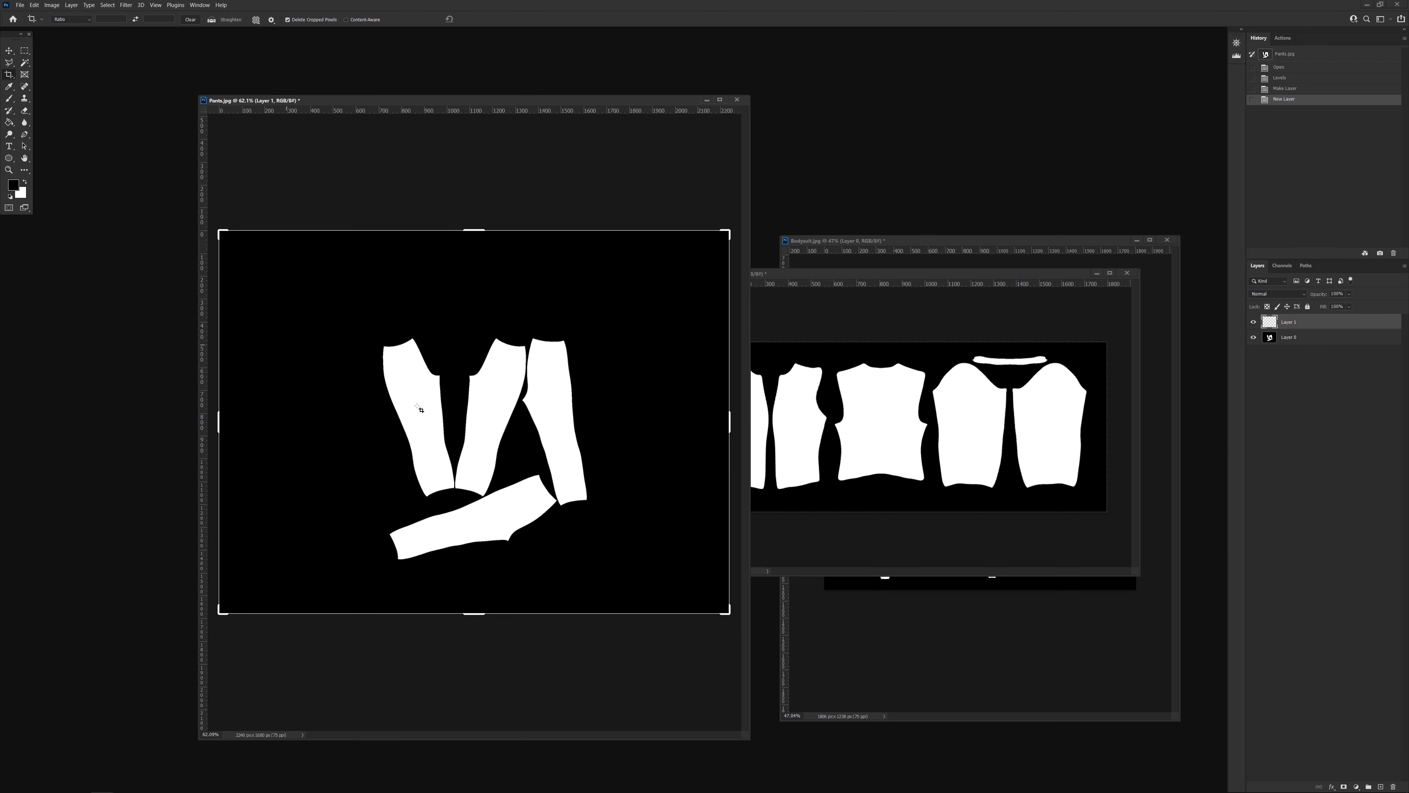
pyautogui.keyDown('alt'); pyautogui.scroll(4, 431, 397); pyautogui.keyUp('alt')
pyautogui.keyDown('alt'); pyautogui.scroll(-2, 442, 399); pyautogui.keyUp('alt')
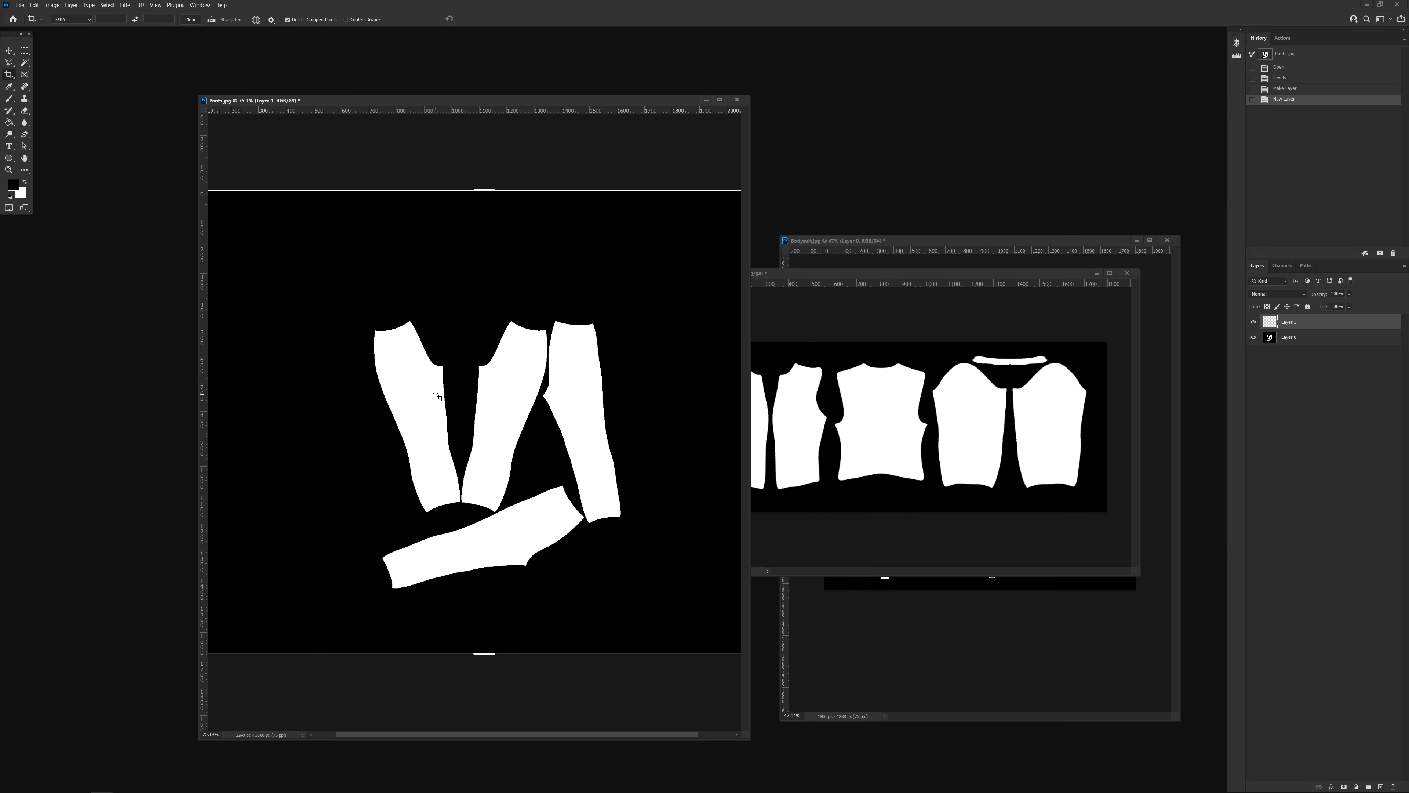
pyautogui.keyDown('alt'); pyautogui.scroll(-2, 345, 328); pyautogui.keyUp('alt')
pyautogui.keyDown('alt'); pyautogui.scroll(2, 333, 315); pyautogui.keyUp('alt')
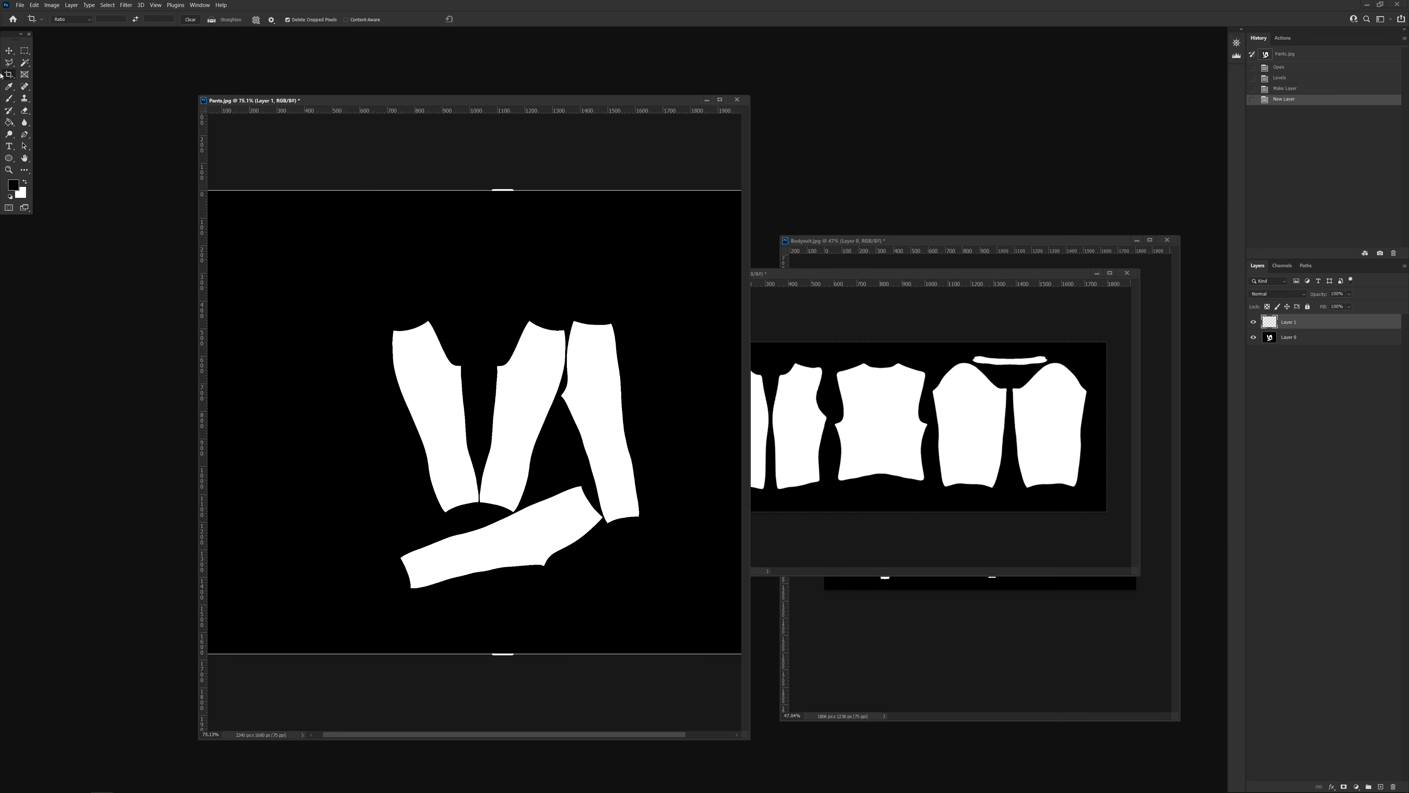
pyautogui.click(8, 52)
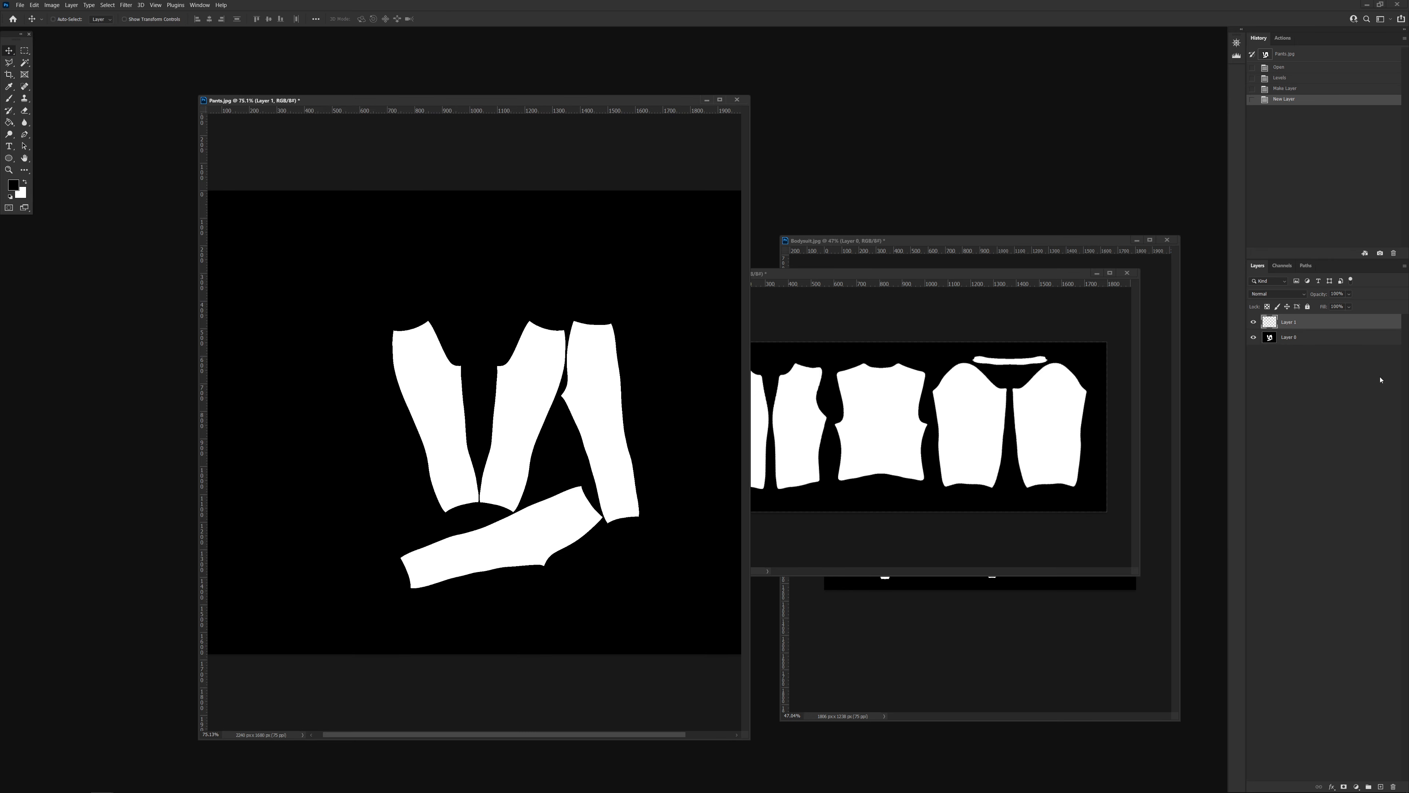
pyautogui.click(1276, 337)
pyautogui.hotkey('ctrl', 't')
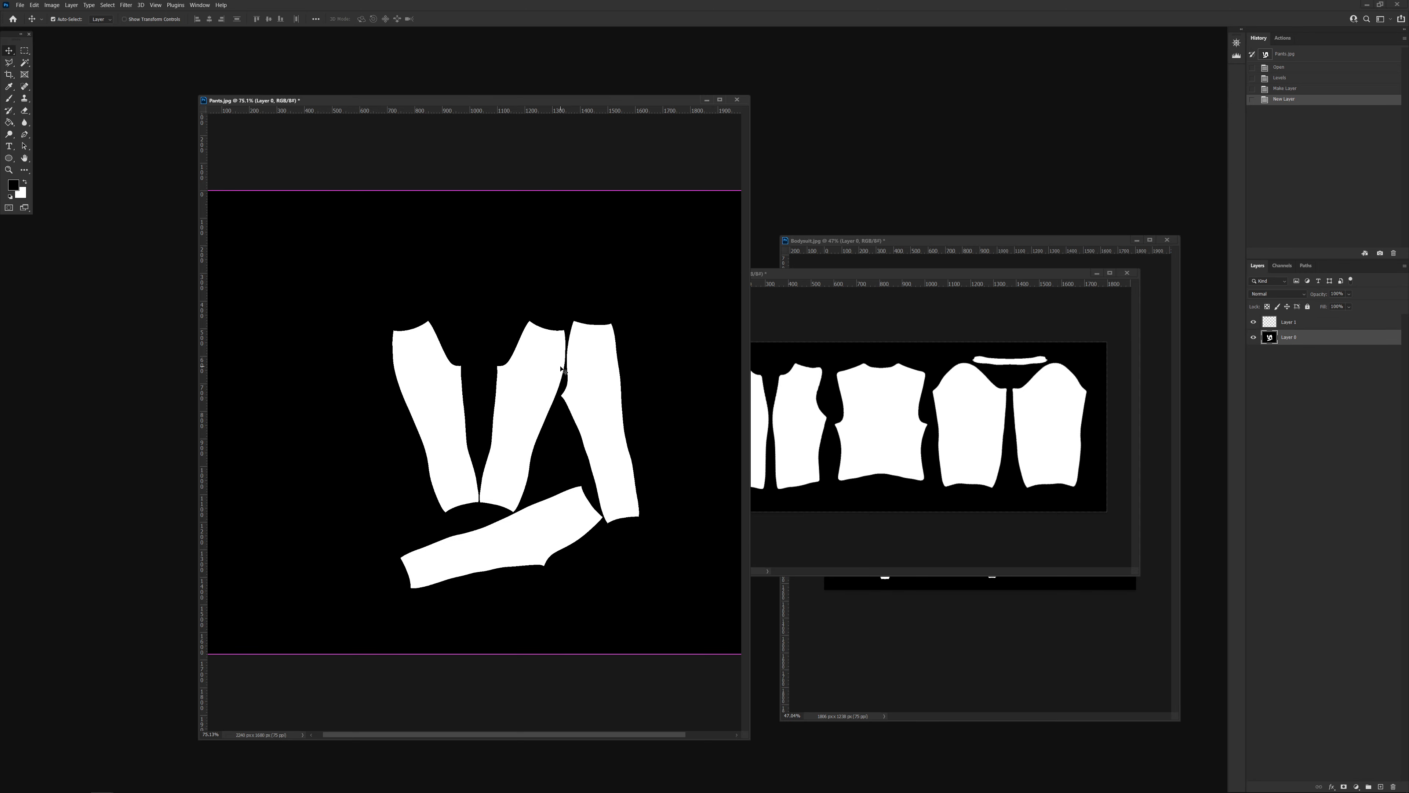
pyautogui.moveTo(494, 160); pyautogui.dragTo(569, 141)
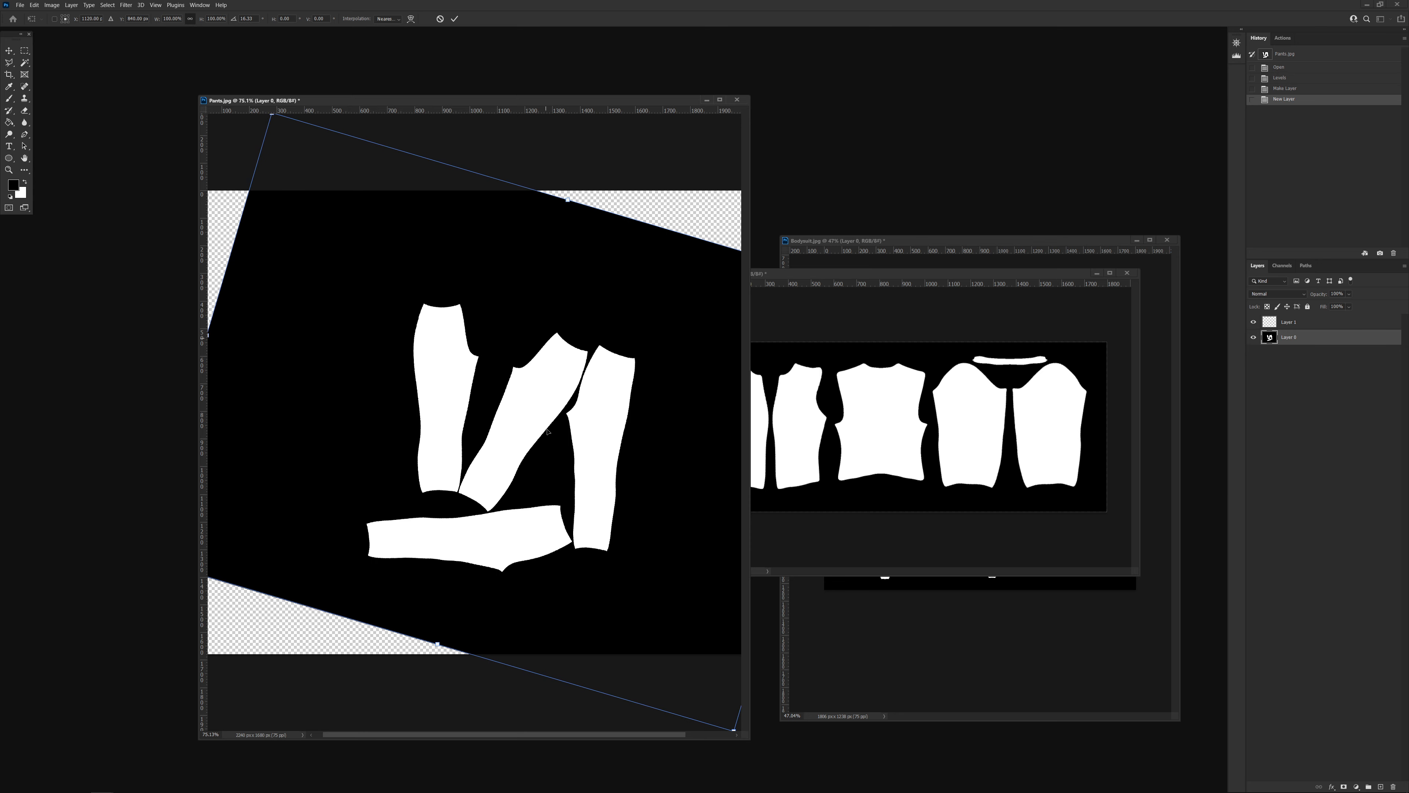
pyautogui.press('Return')
# Select the rightmost trouser leg on Layer 0 with the Magic Wand and, on Layer 1, move its outline left of the upright leg.
pyautogui.keyDown('alt'); pyautogui.scroll(10, 471, 345); pyautogui.keyUp('alt')
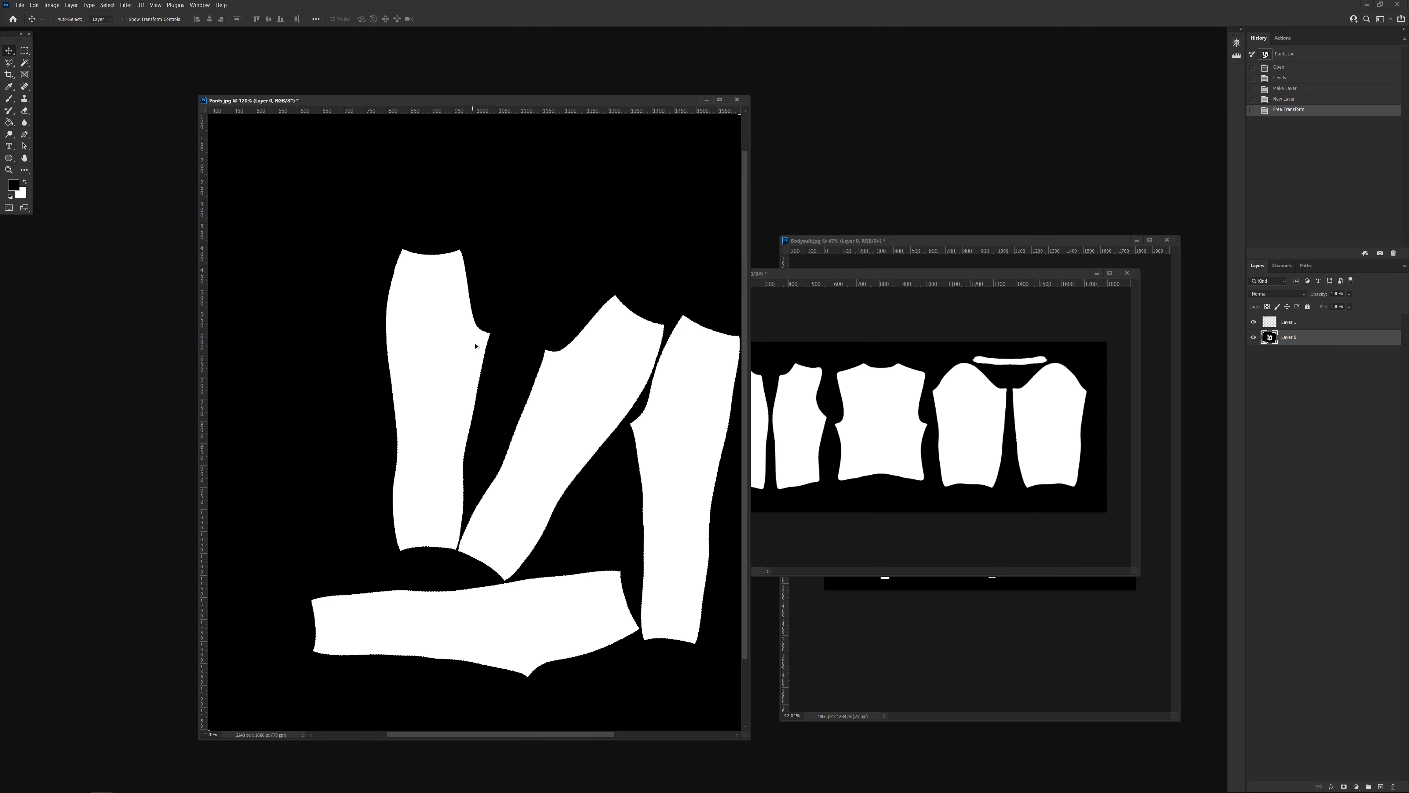
pyautogui.keyDown('alt'); pyautogui.scroll(2, 469, 319); pyautogui.keyUp('alt')
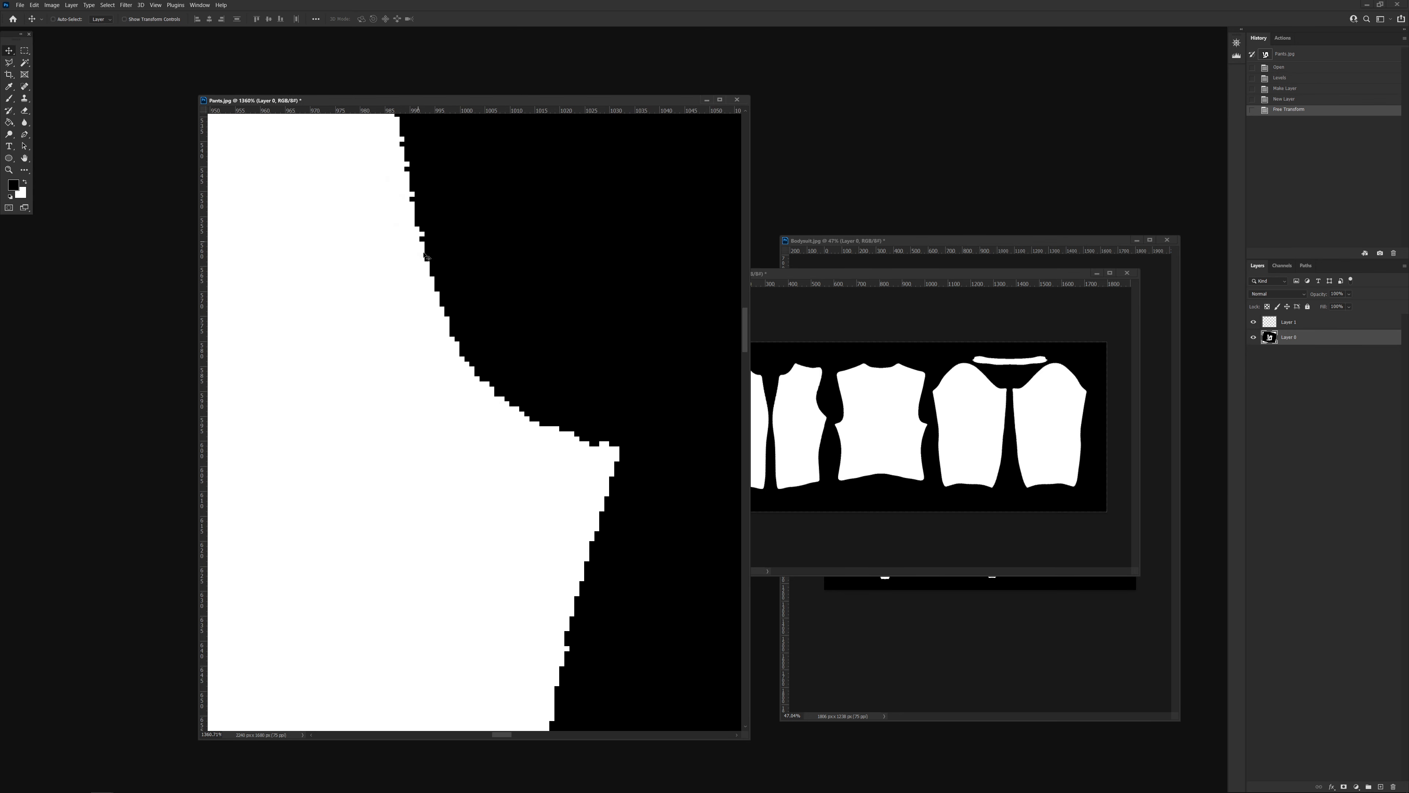
pyautogui.keyDown('alt'); pyautogui.scroll(2, 626, 456); pyautogui.keyUp('alt')
pyautogui.keyDown('alt'); pyautogui.scroll(-12, 626, 456); pyautogui.keyUp('alt')
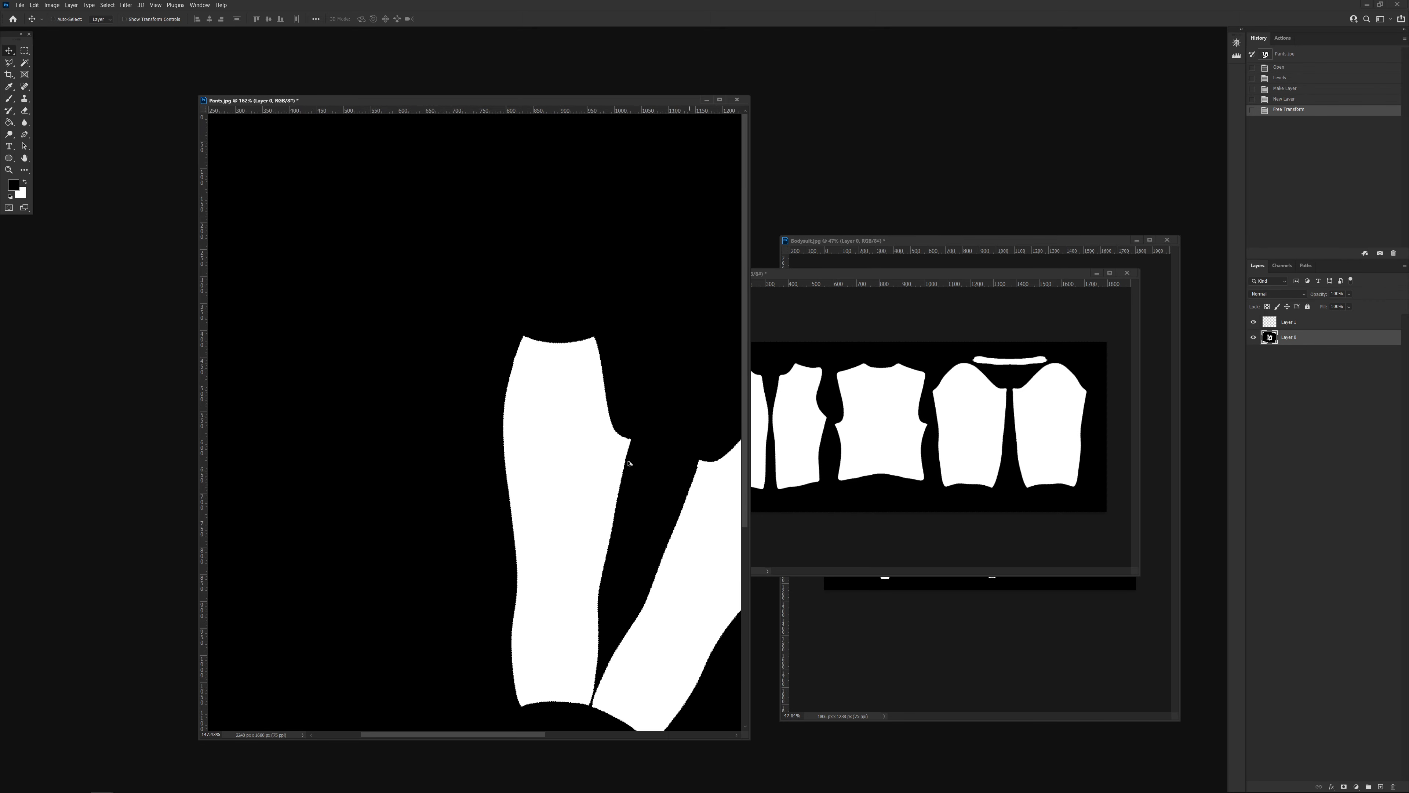
pyautogui.moveTo(586, 337); pyautogui.dragTo(538, 342)
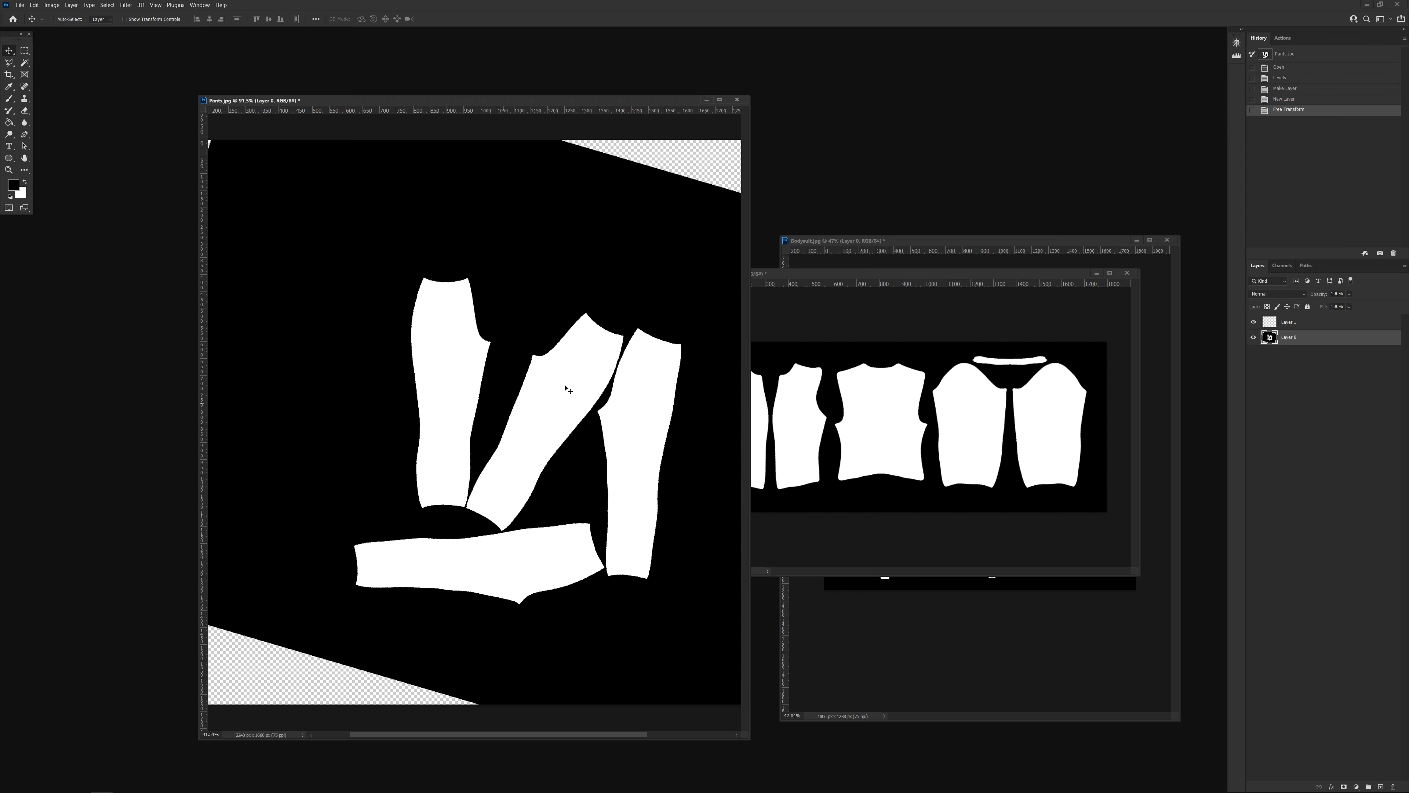
pyautogui.keyDown('alt'); pyautogui.scroll(-2, 447, 412); pyautogui.keyUp('alt')
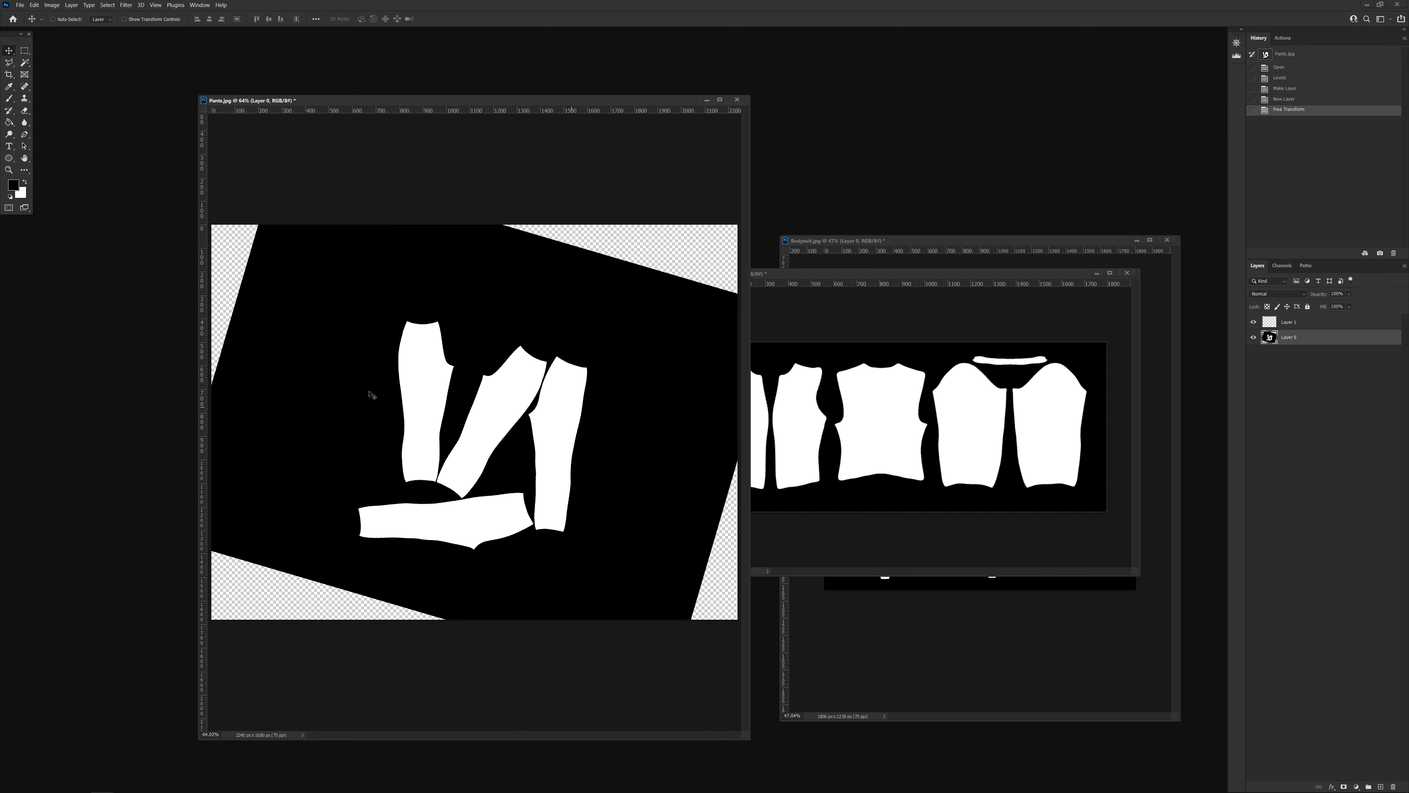
pyautogui.click(25, 62)
pyautogui.click(557, 445)
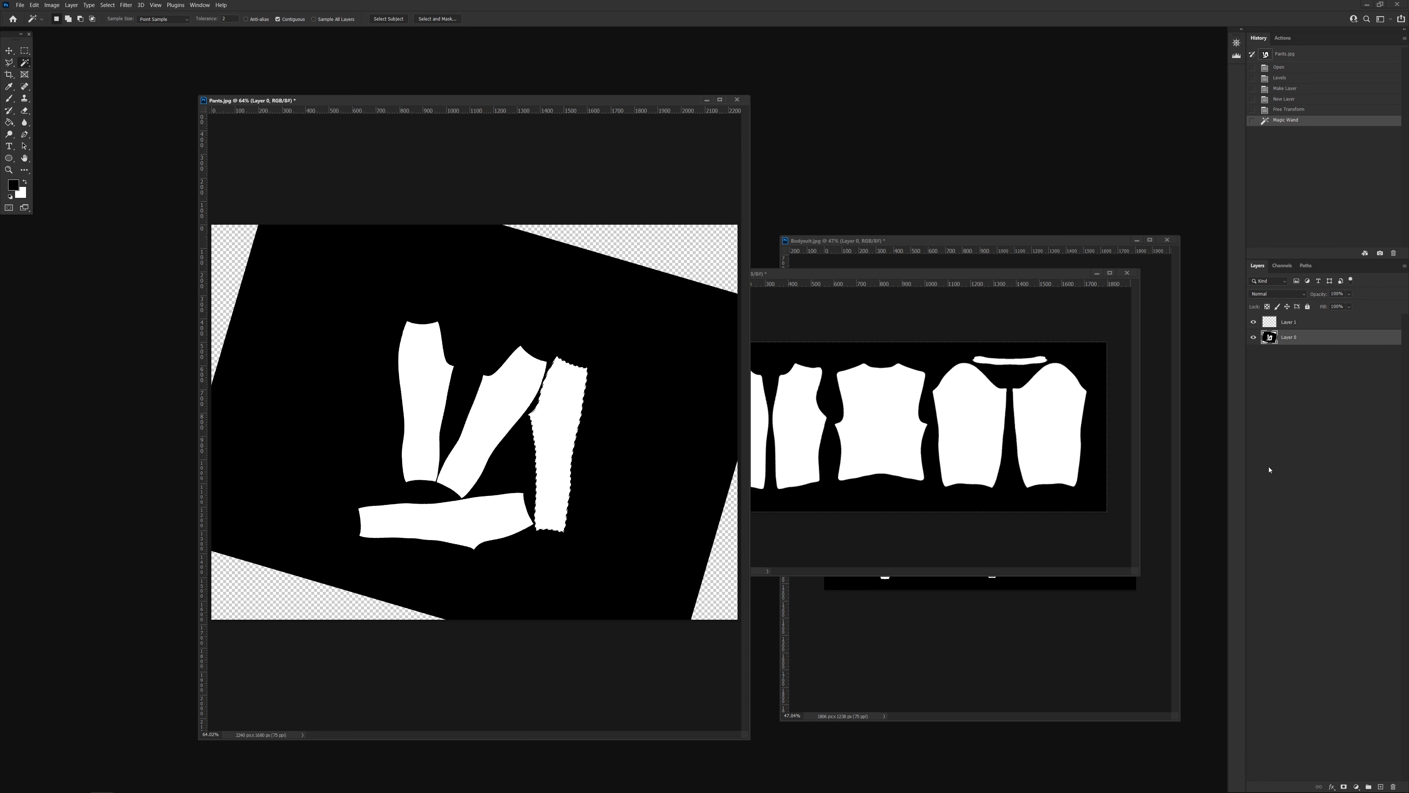
pyautogui.click(1288, 322)
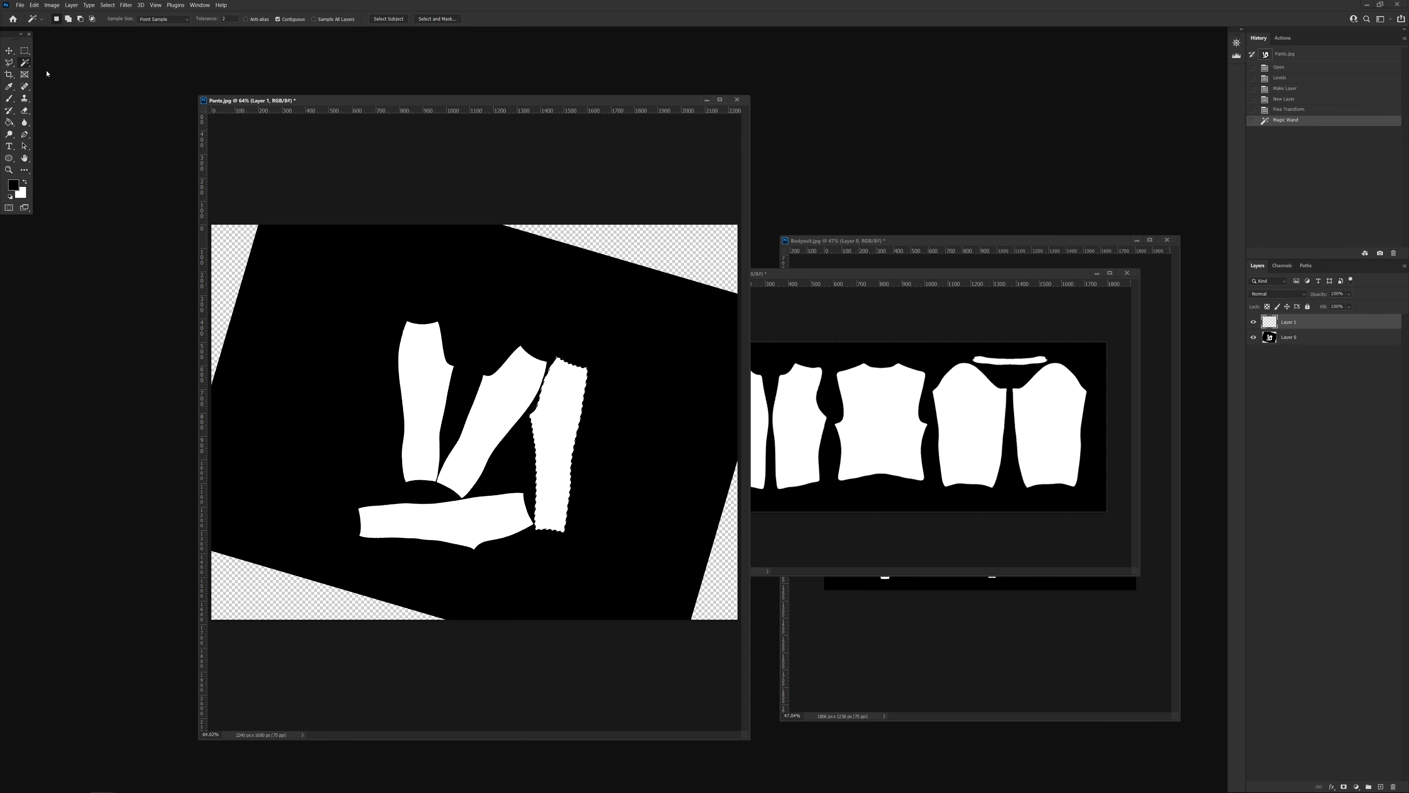
pyautogui.moveTo(541, 435); pyautogui.dragTo(363, 384)
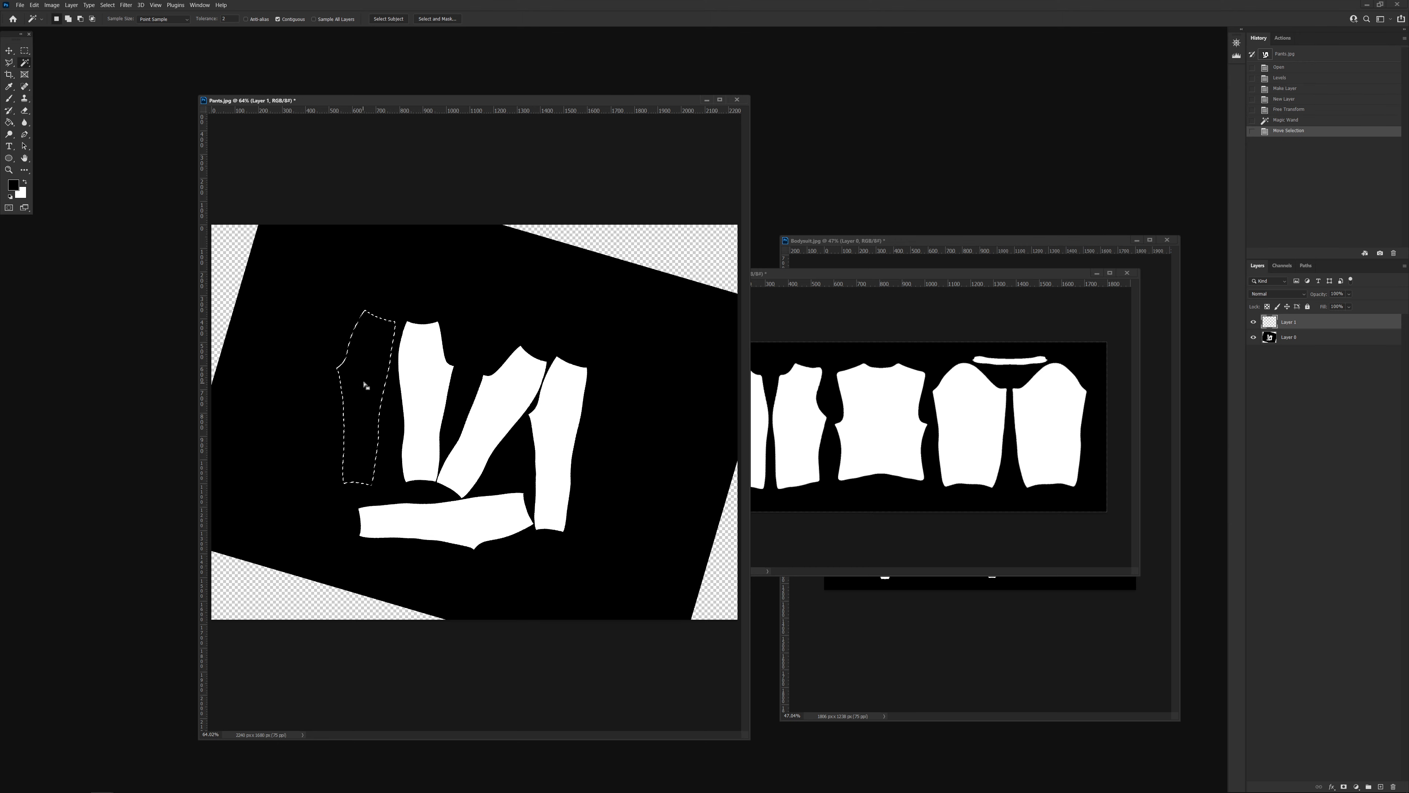
# Rotate the leg outline slightly counter-clockwise with Transform Selection until it stands upright, and fill it with white on Layer 1.
pyautogui.rightClick(366, 384)
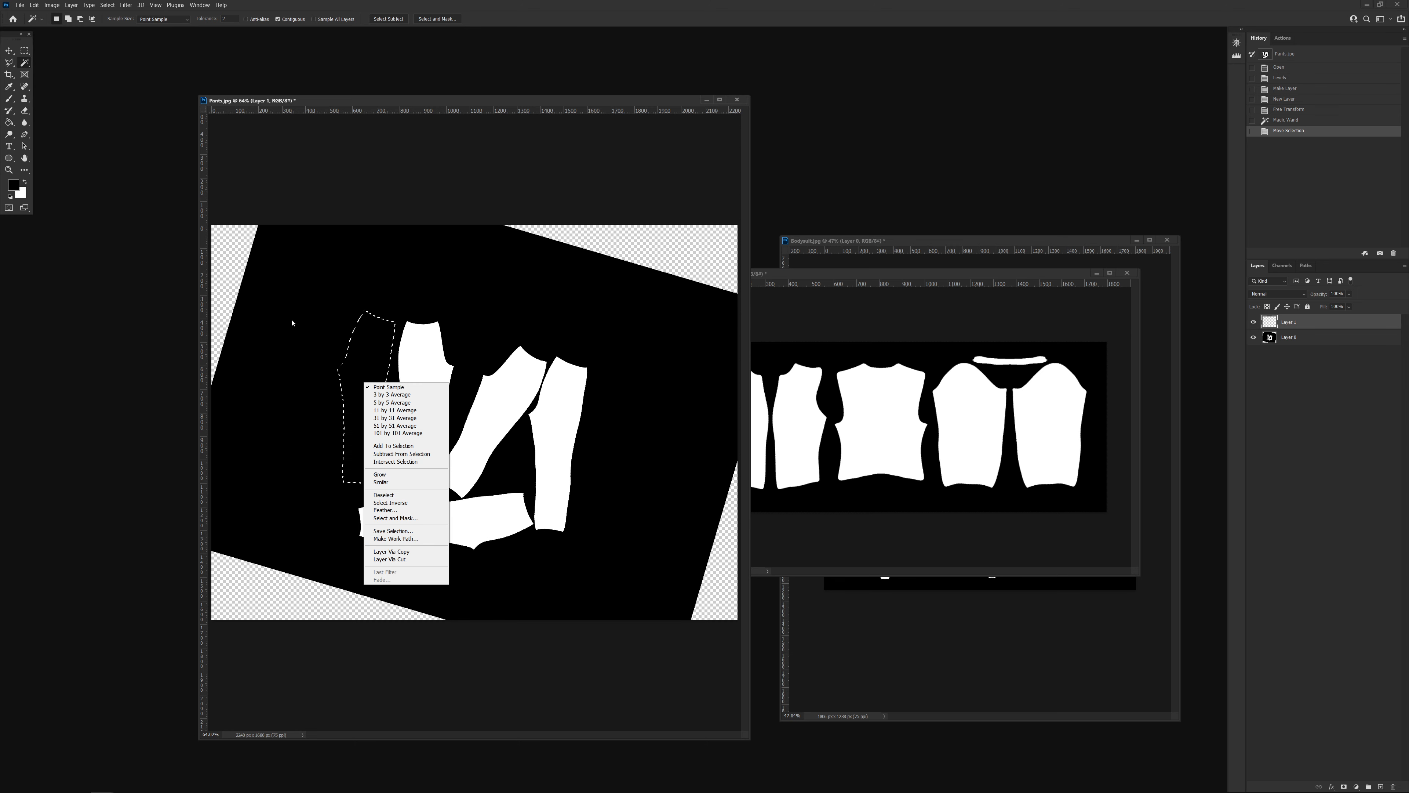
pyautogui.click(113, 6)
pyautogui.click(110, 5)
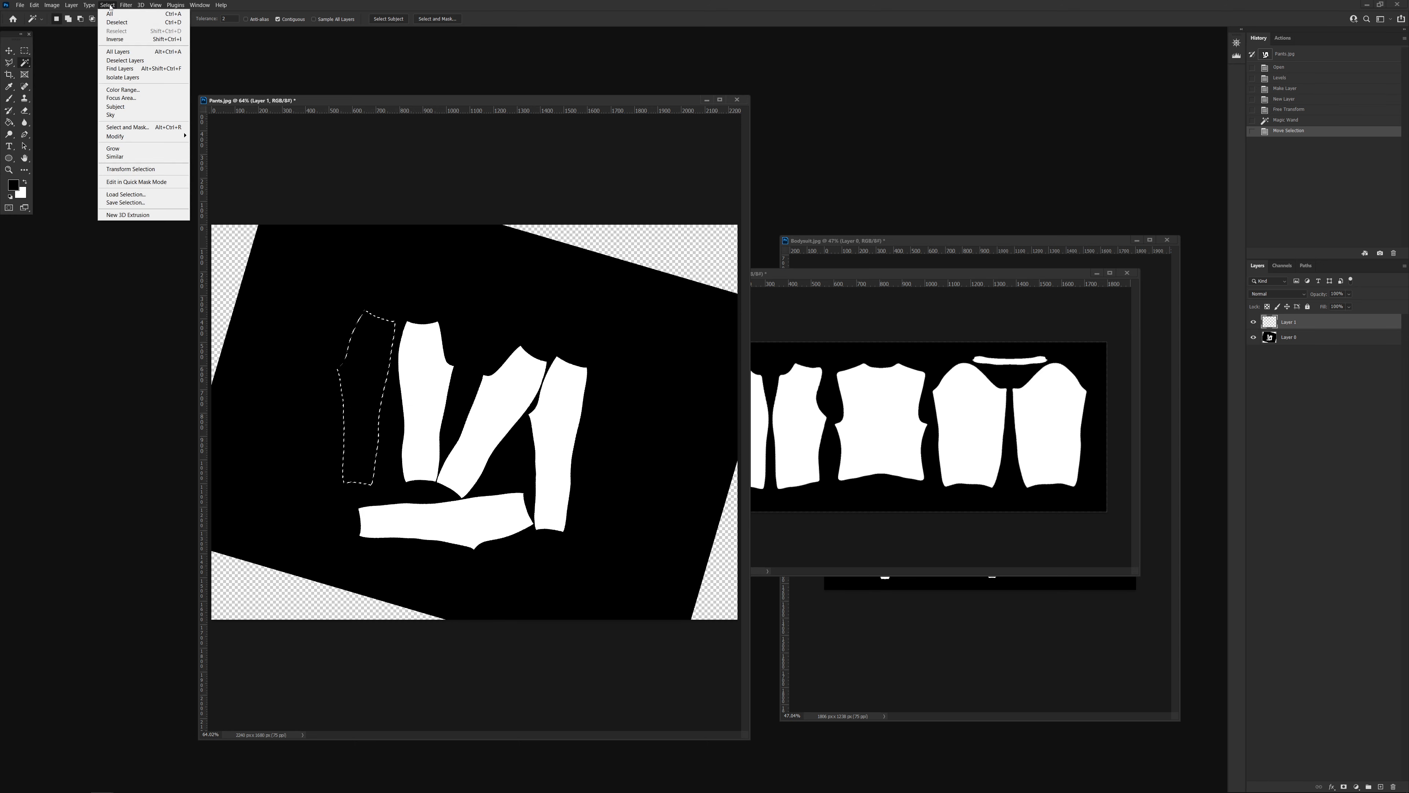
pyautogui.click(141, 169)
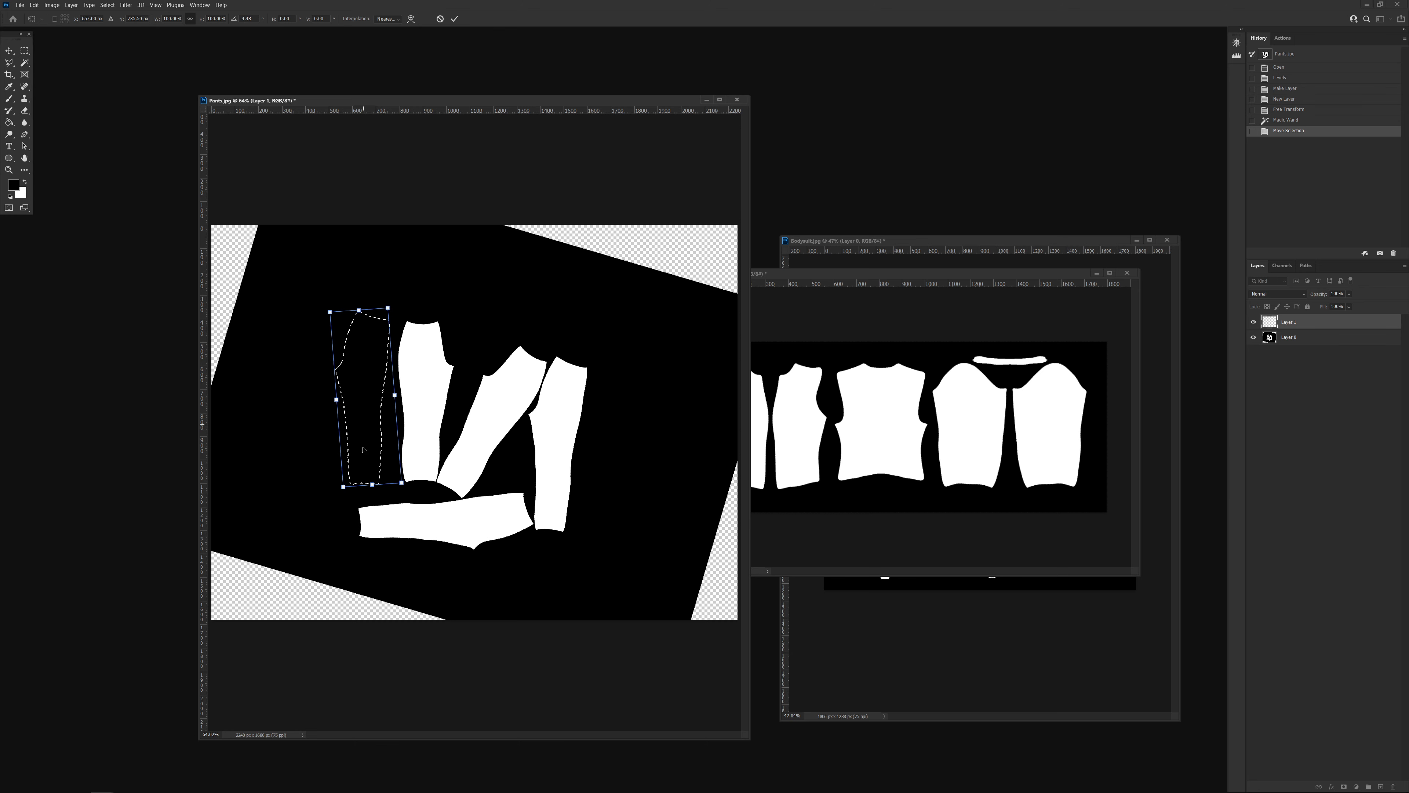
pyautogui.press('Return')
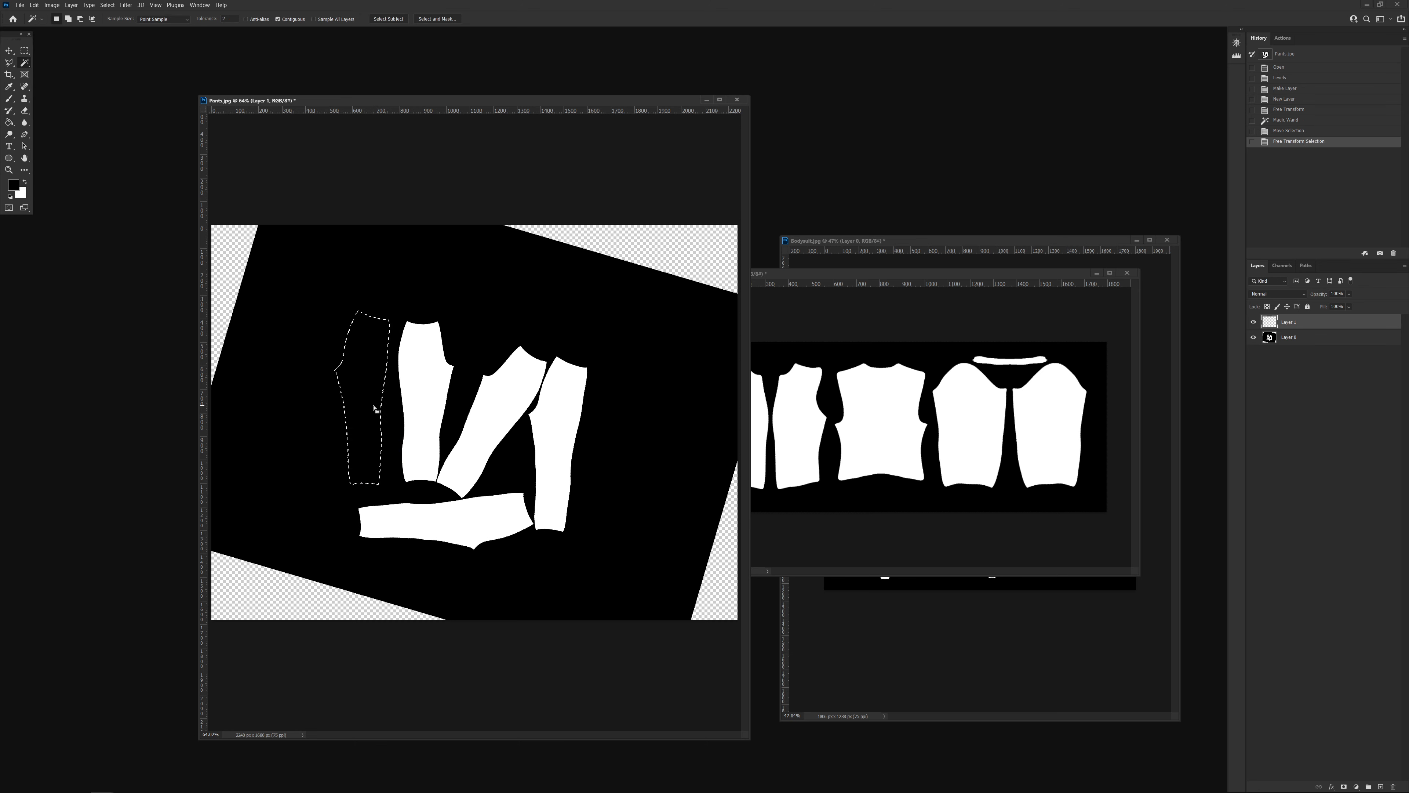
pyautogui.hotkey('ctrl', 'BackSpace')
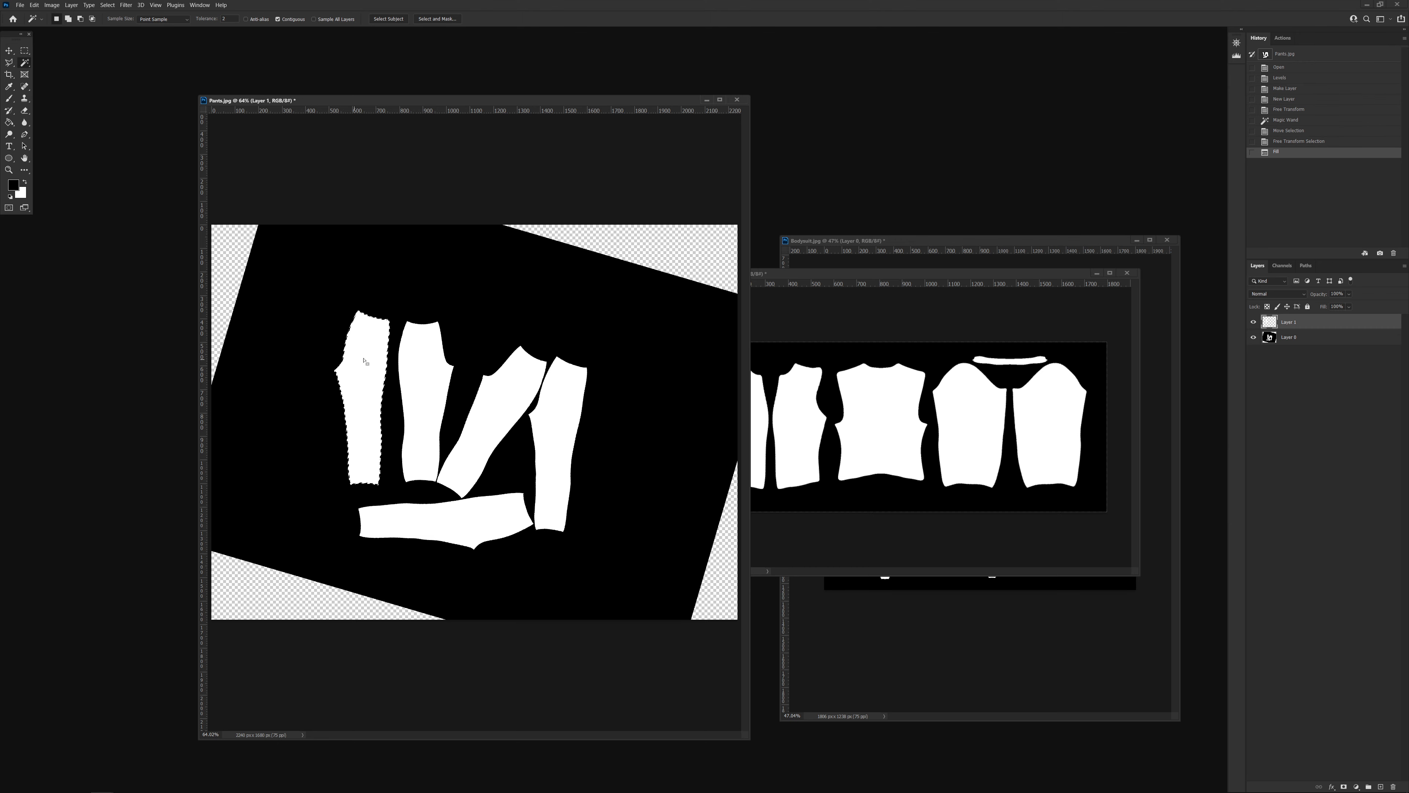
# Flip the active leg outline horizontally with Transform Selection, move it left of the existing legs, and fill it with white on Layer 1.
pyautogui.click(107, 5)
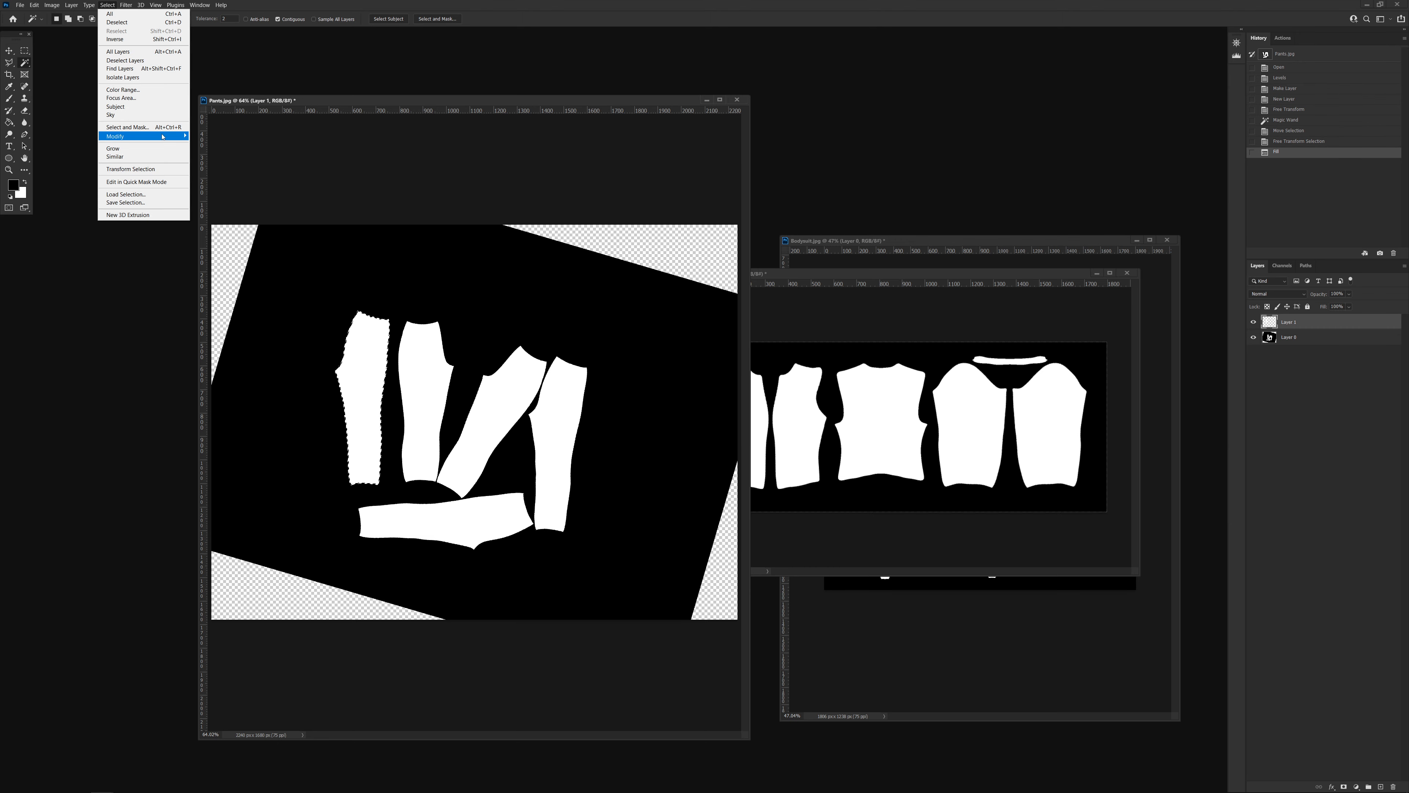
pyautogui.click(150, 169)
pyautogui.rightClick(355, 376)
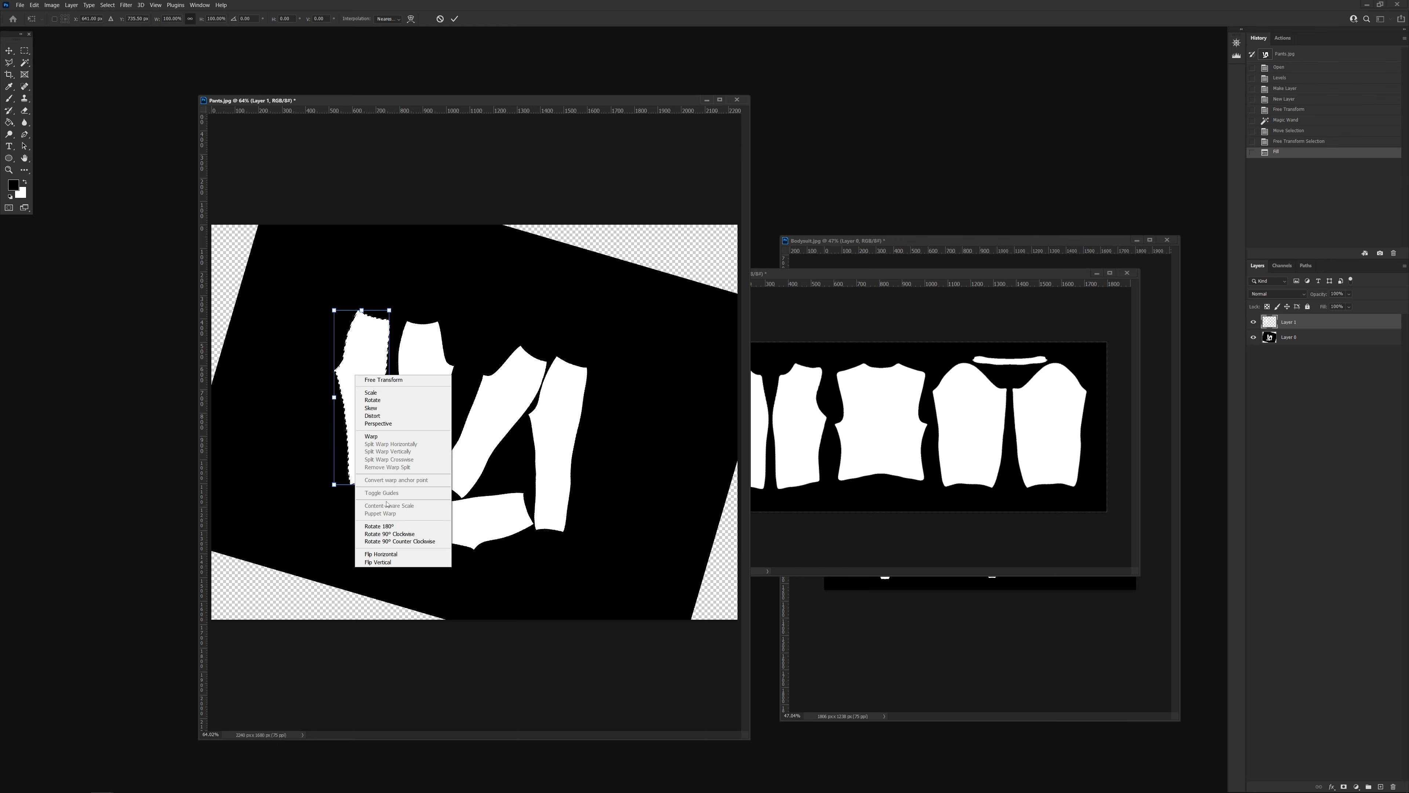
pyautogui.click(388, 556)
pyautogui.press('Return')
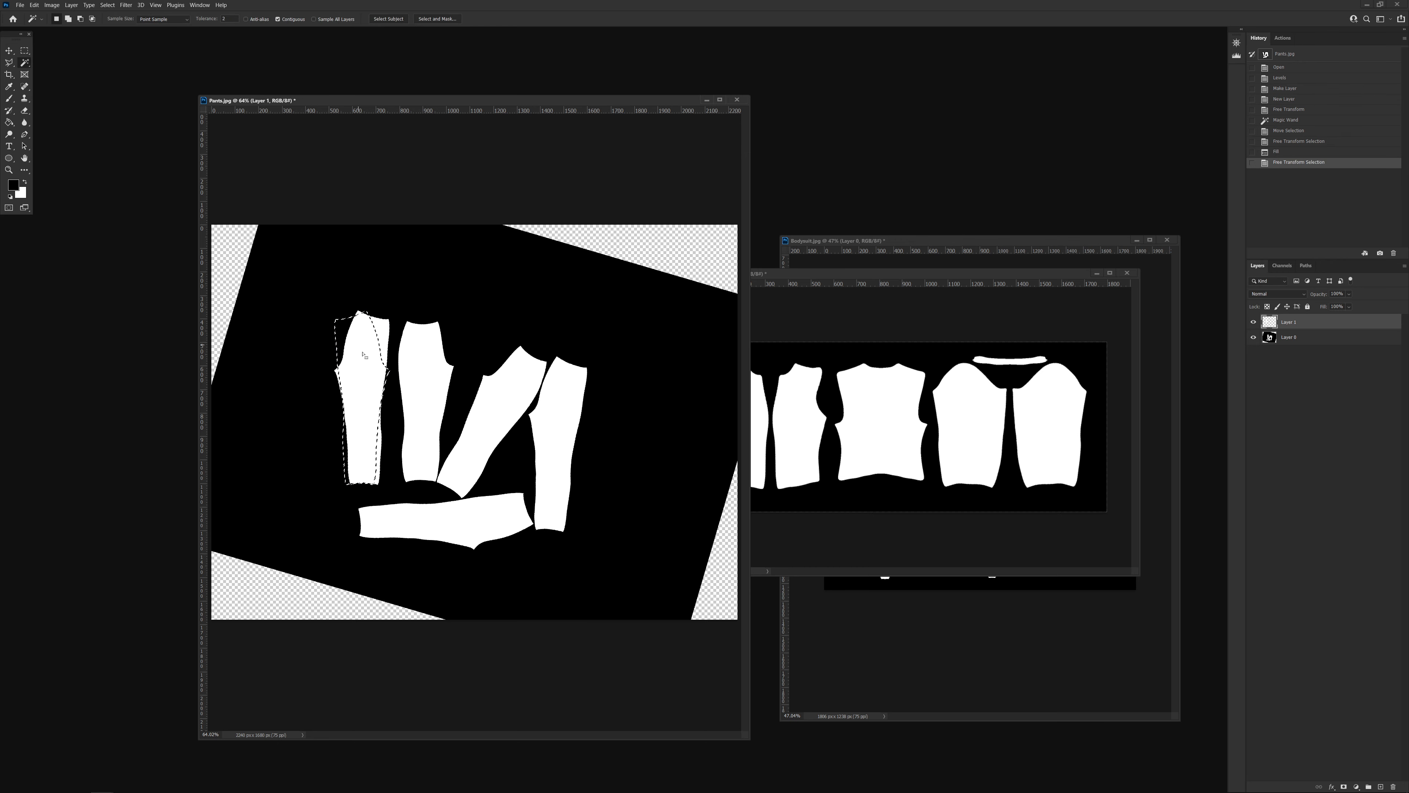
pyautogui.moveTo(365, 355); pyautogui.dragTo(301, 356)
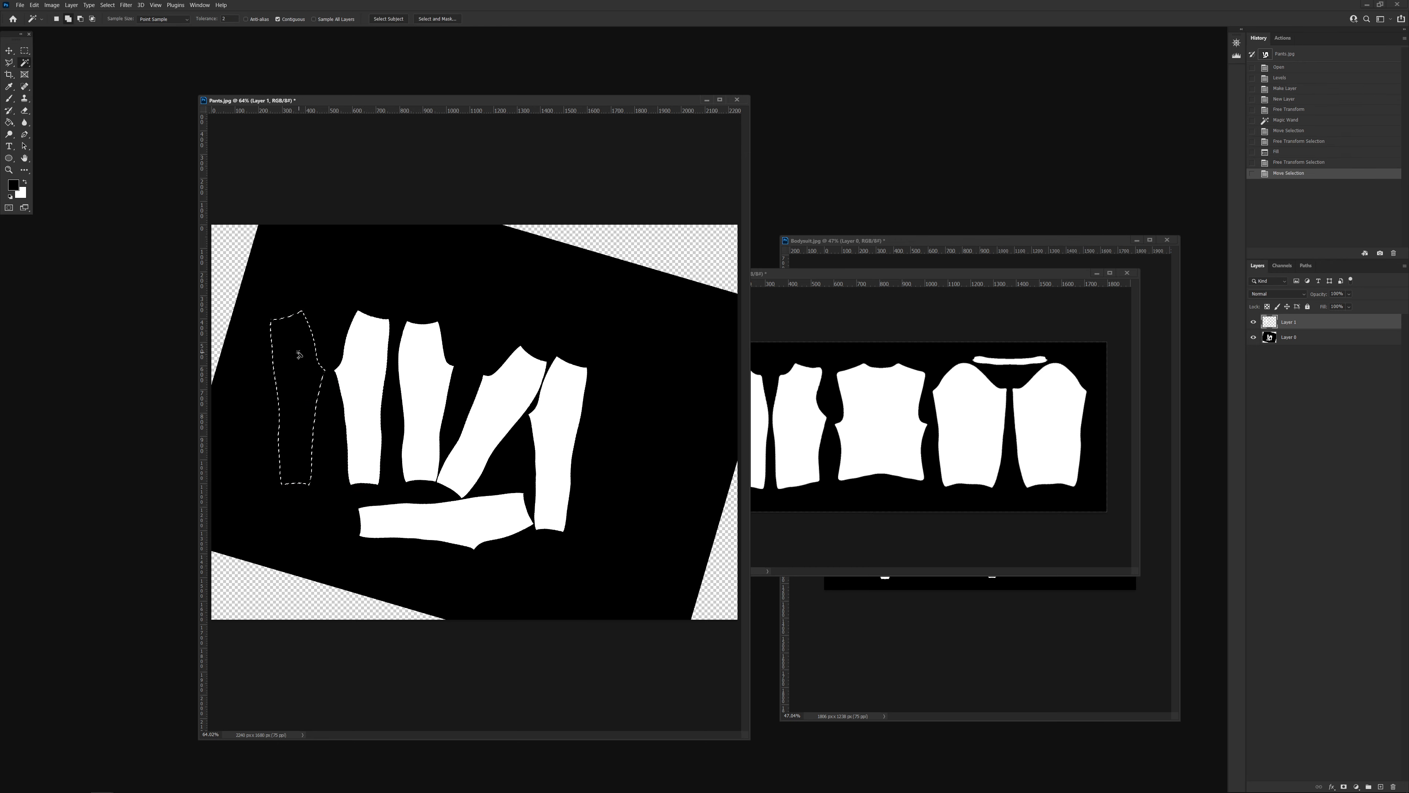
pyautogui.hotkey('ctrl', 'BackSpace')
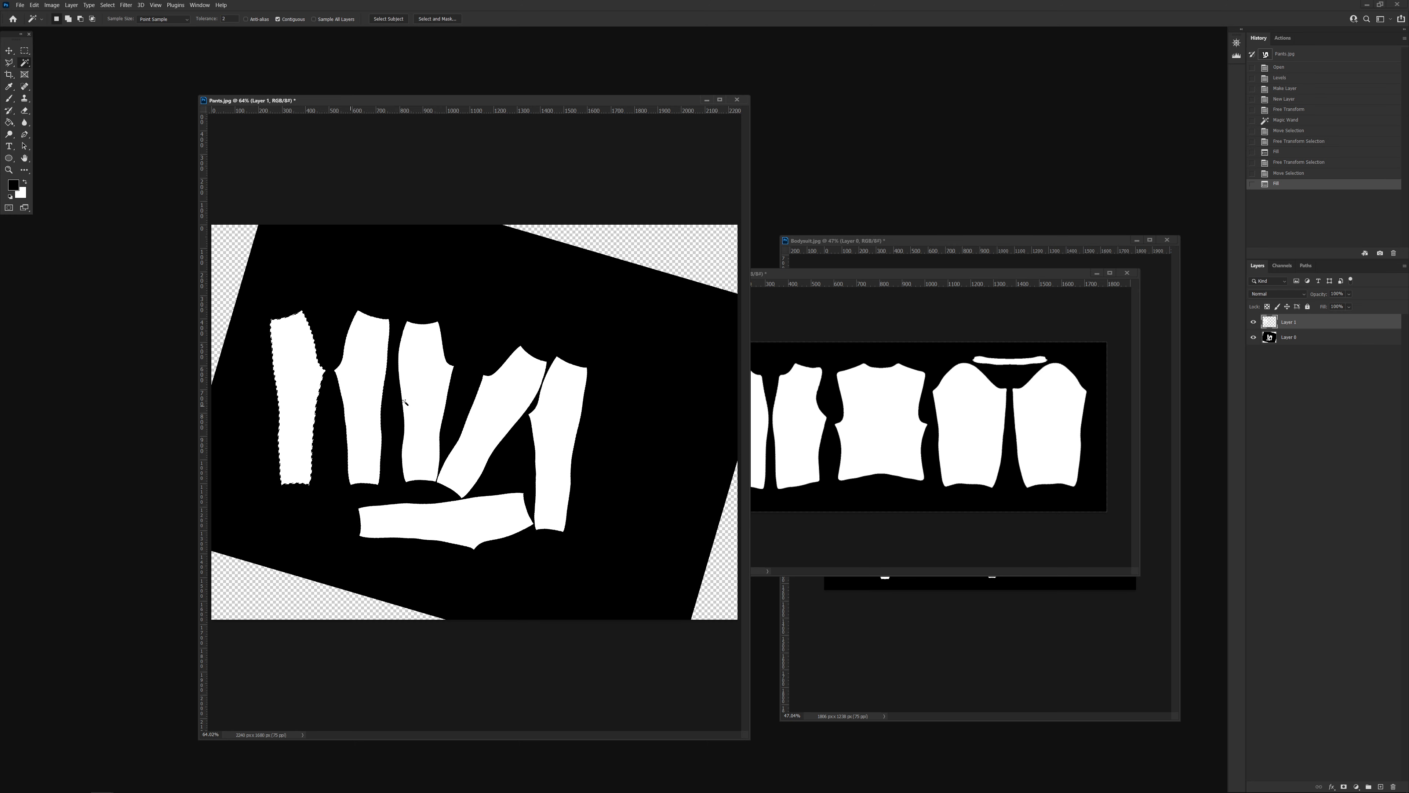
# Select the original upright leg on Layer 0 and, on Layer 1, fill a horizontally flipped copy of its outline with white to its right.
pyautogui.click(1293, 337)
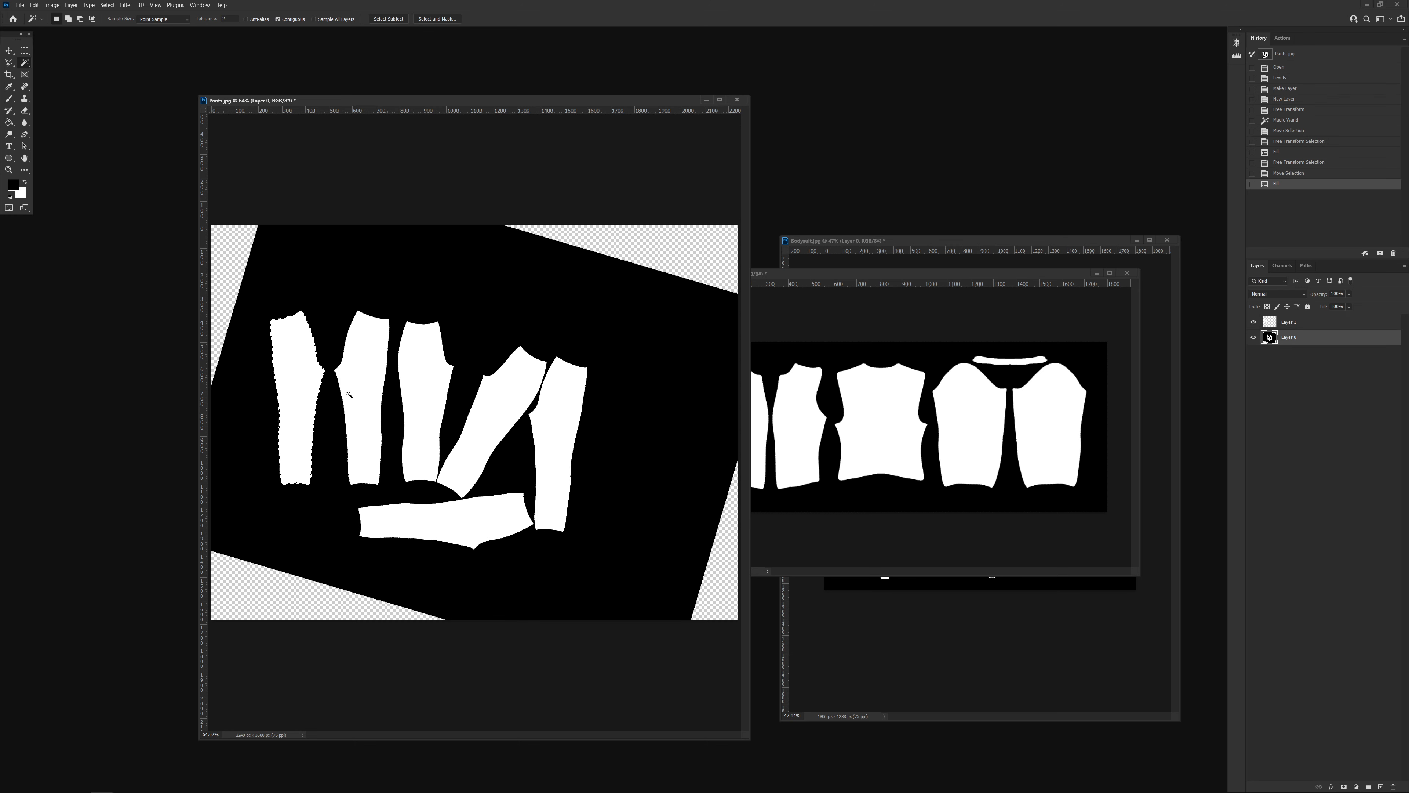
pyautogui.click(414, 379)
pyautogui.click(1288, 322)
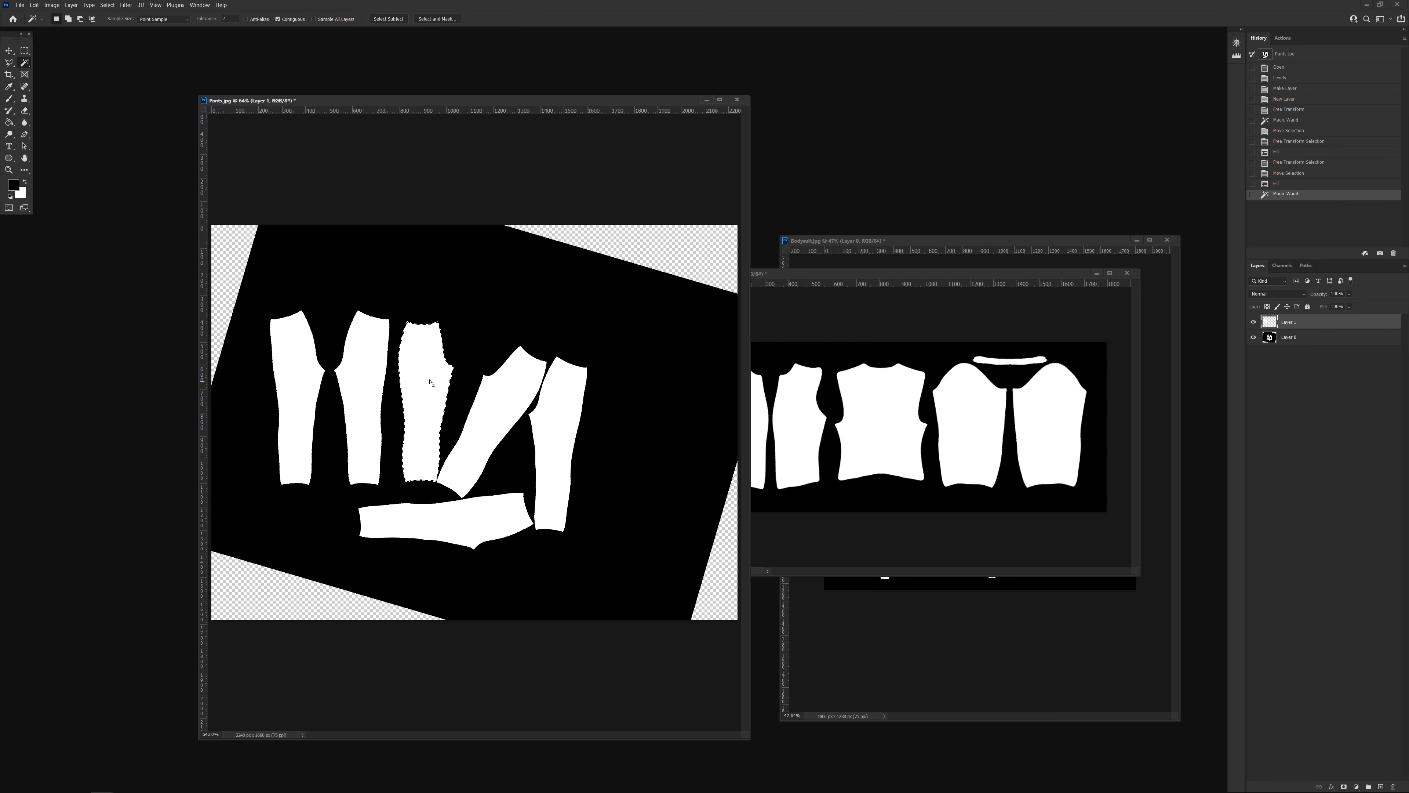
pyautogui.click(108, 5)
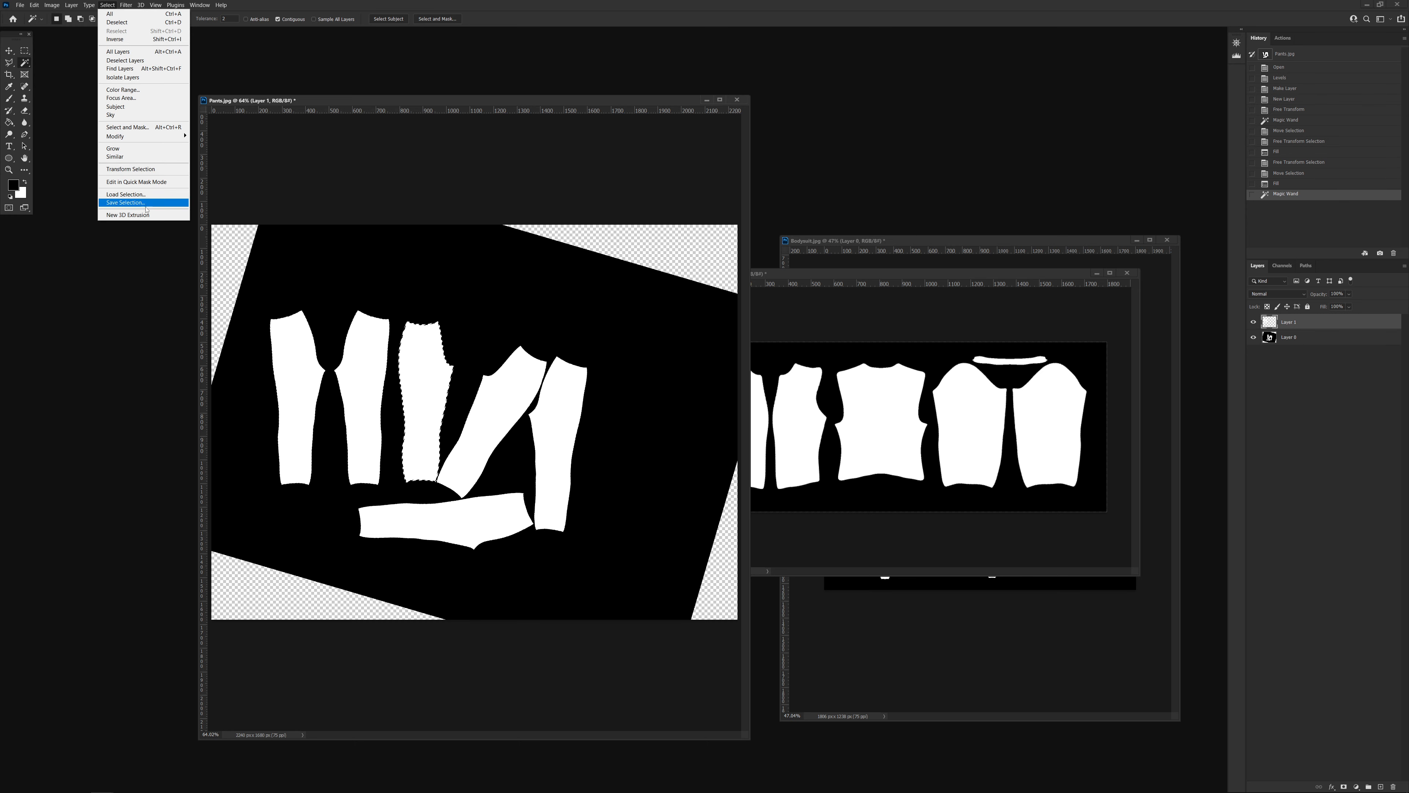
pyautogui.click(148, 170)
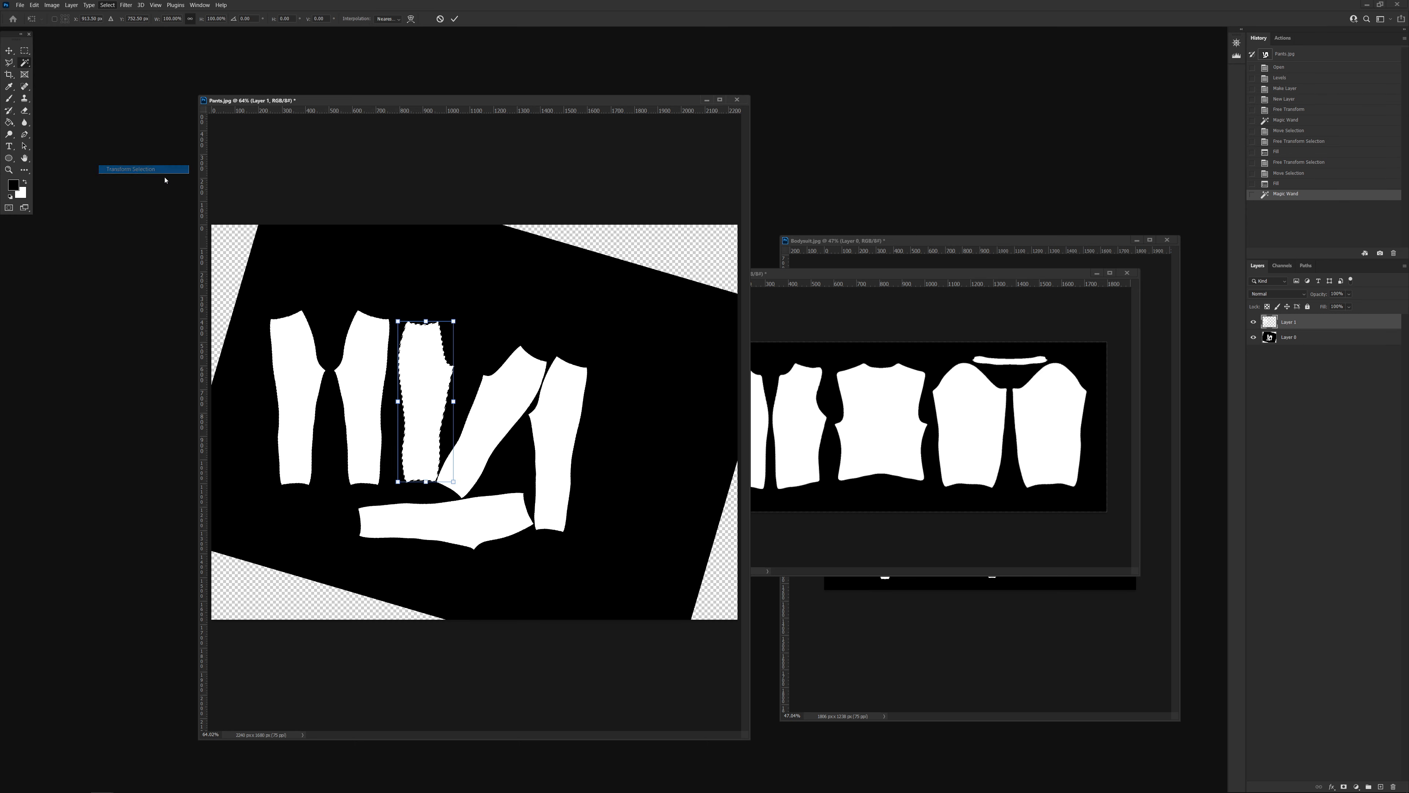
pyautogui.rightClick(414, 390)
pyautogui.click(453, 567)
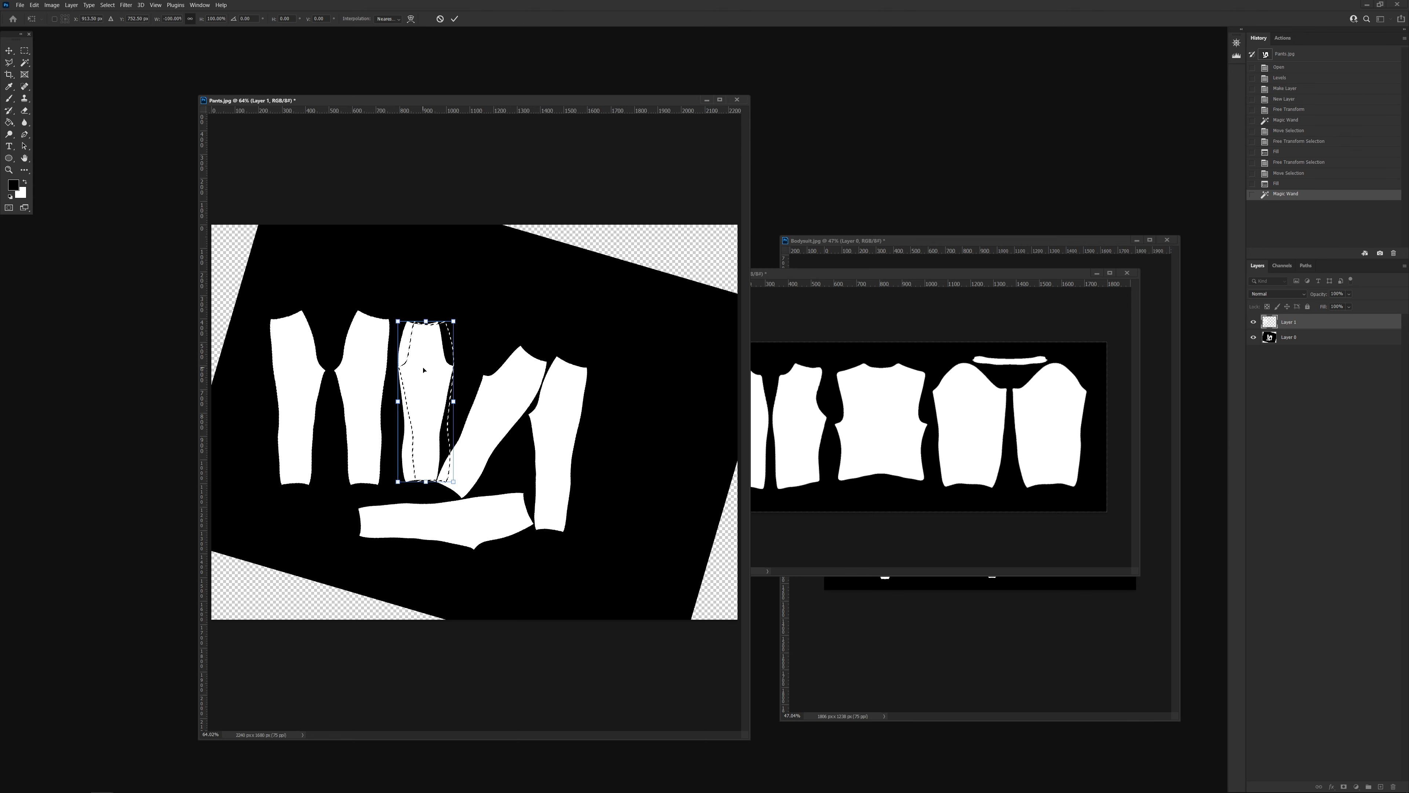
pyautogui.moveTo(428, 378); pyautogui.dragTo(492, 378)
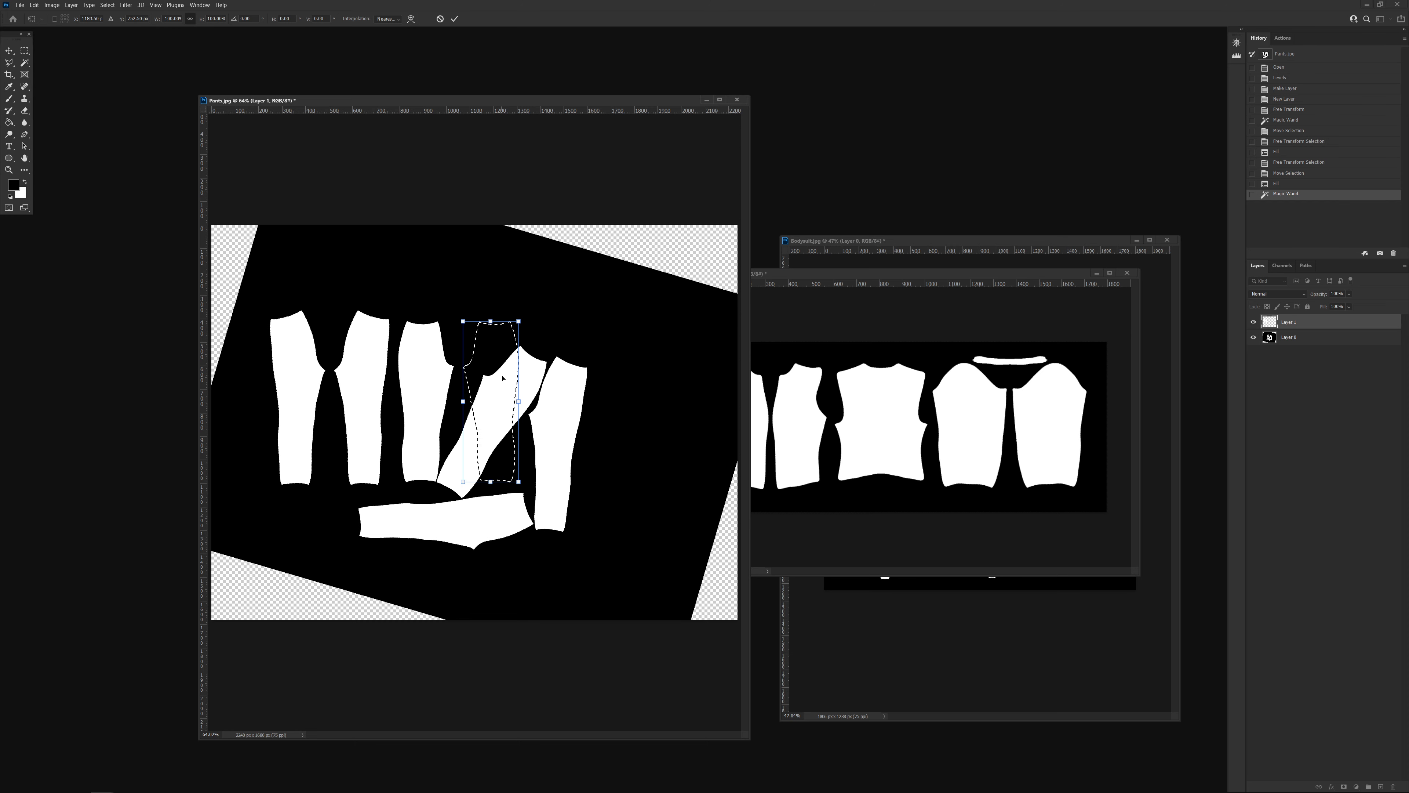
pyautogui.press('Return')
pyautogui.hotkey('ctrl', 'BackSpace')
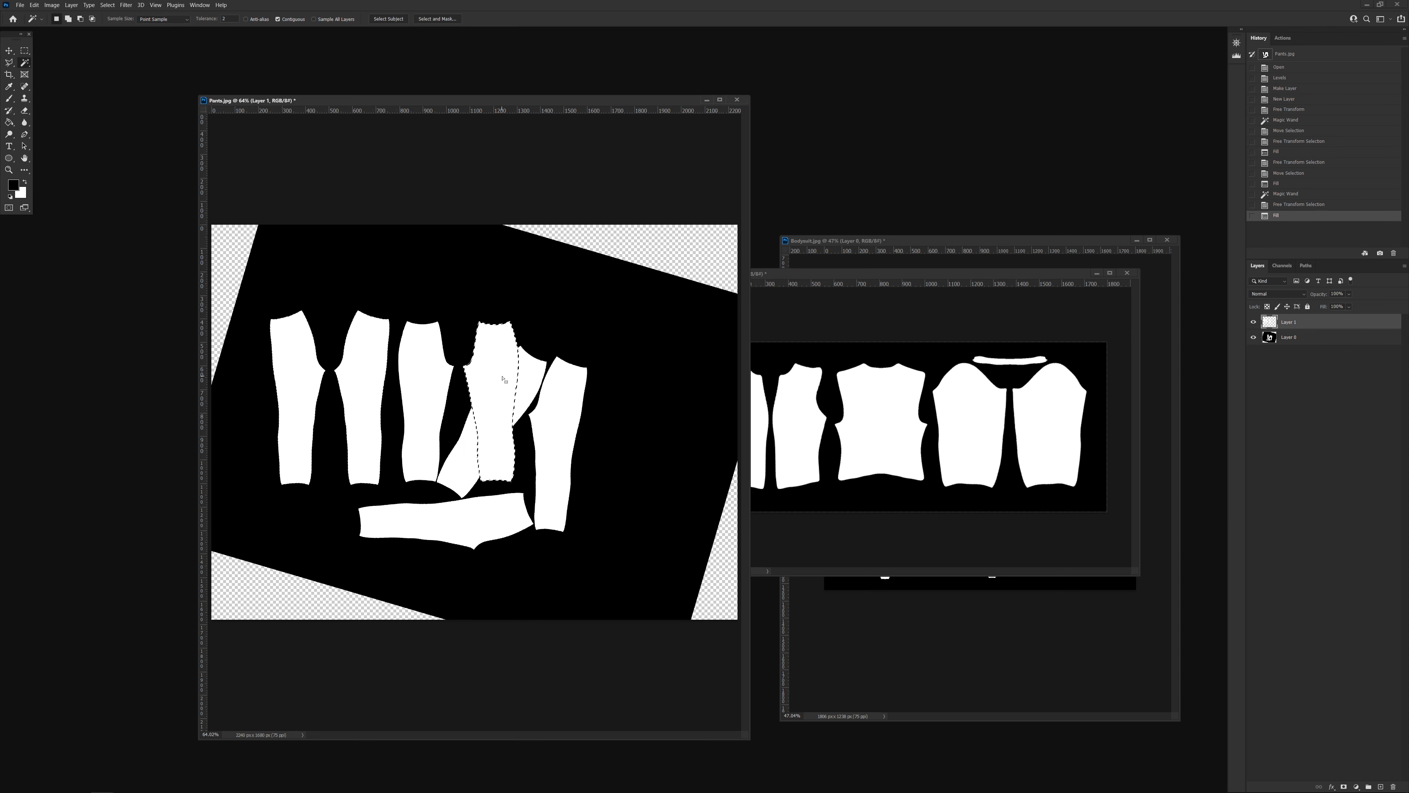
# Select the three leftover original legs on Layer 0 with the Magic Wand, fill them with black, and deselect.
pyautogui.click(1253, 337)
pyautogui.click(1254, 336)
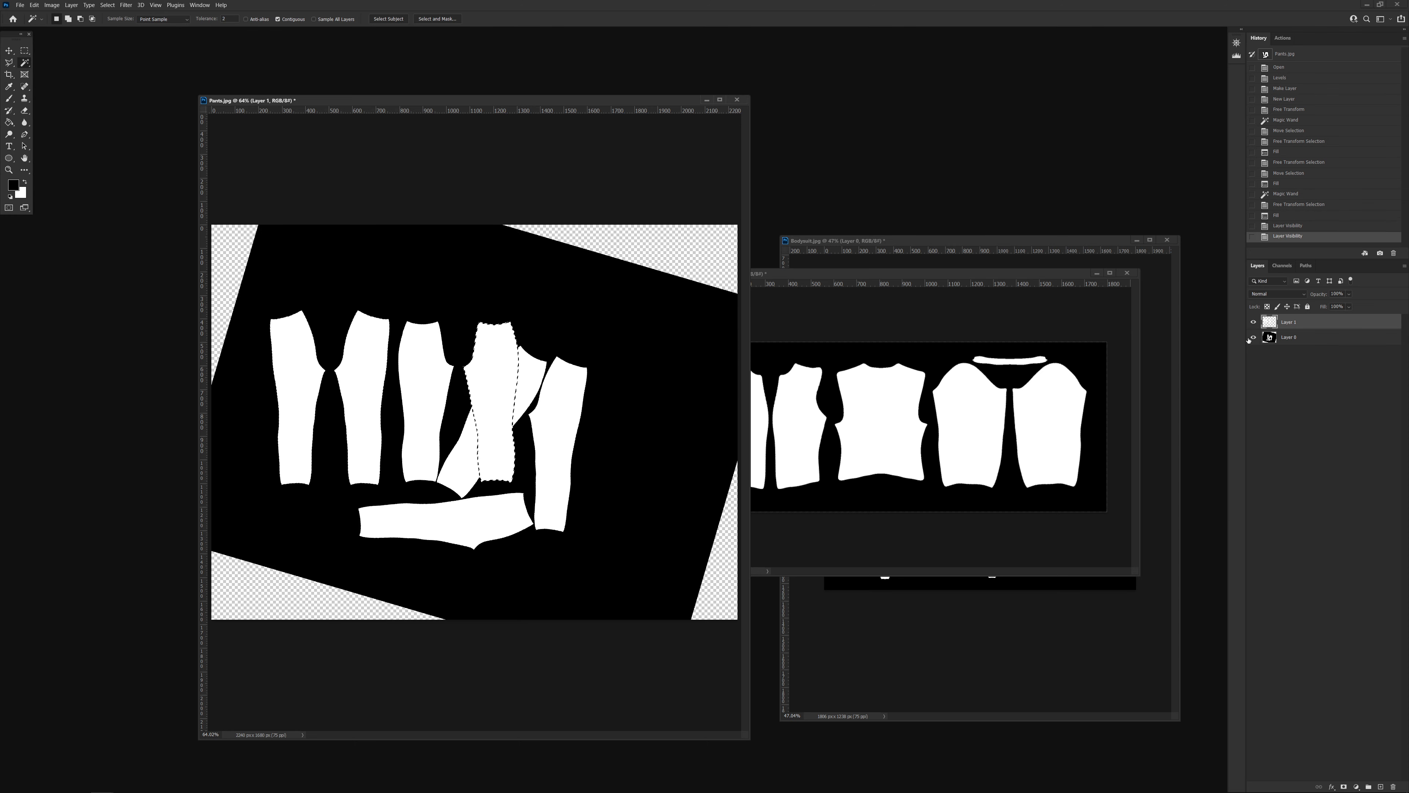
pyautogui.click(1279, 340)
pyautogui.hotkey('ctrl', 'd')
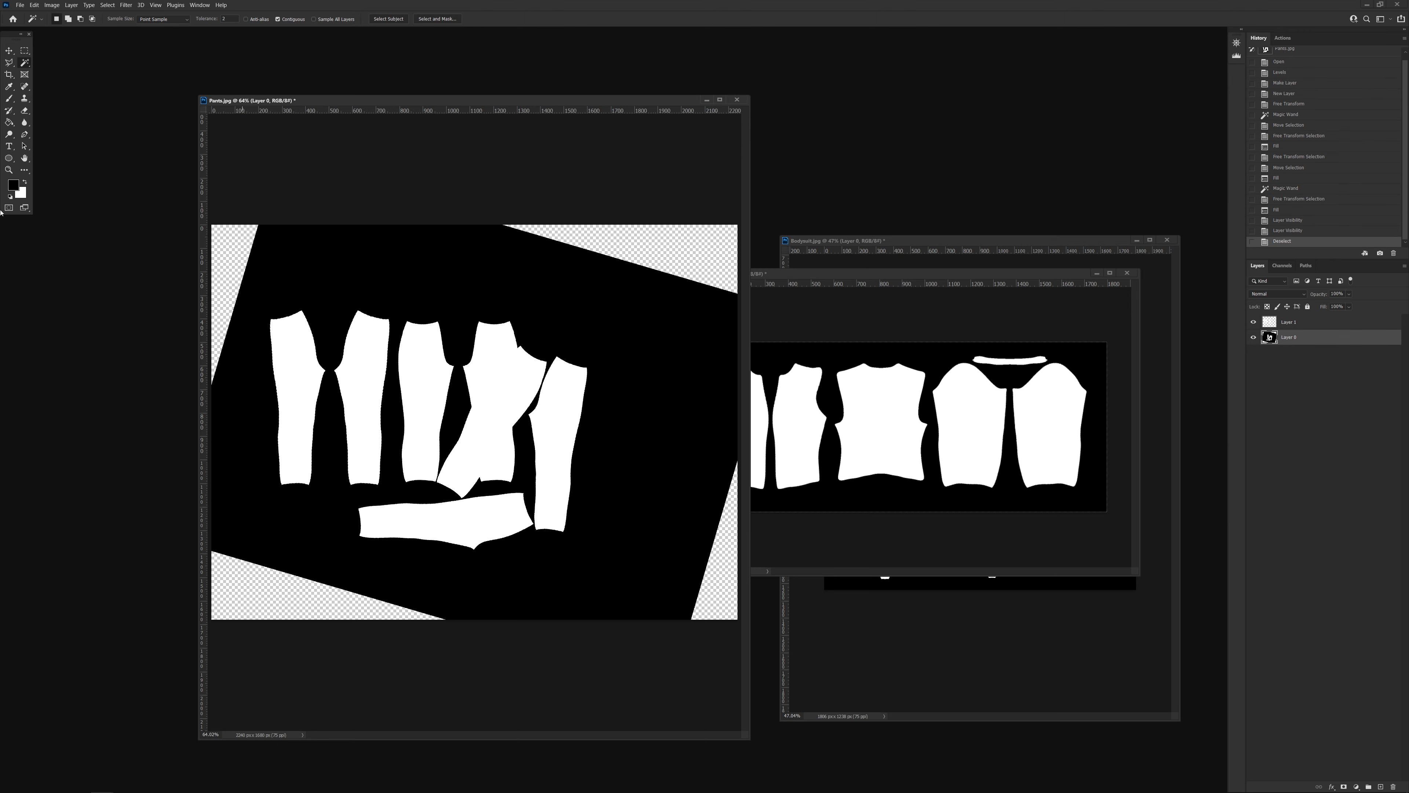
pyautogui.click(512, 400)
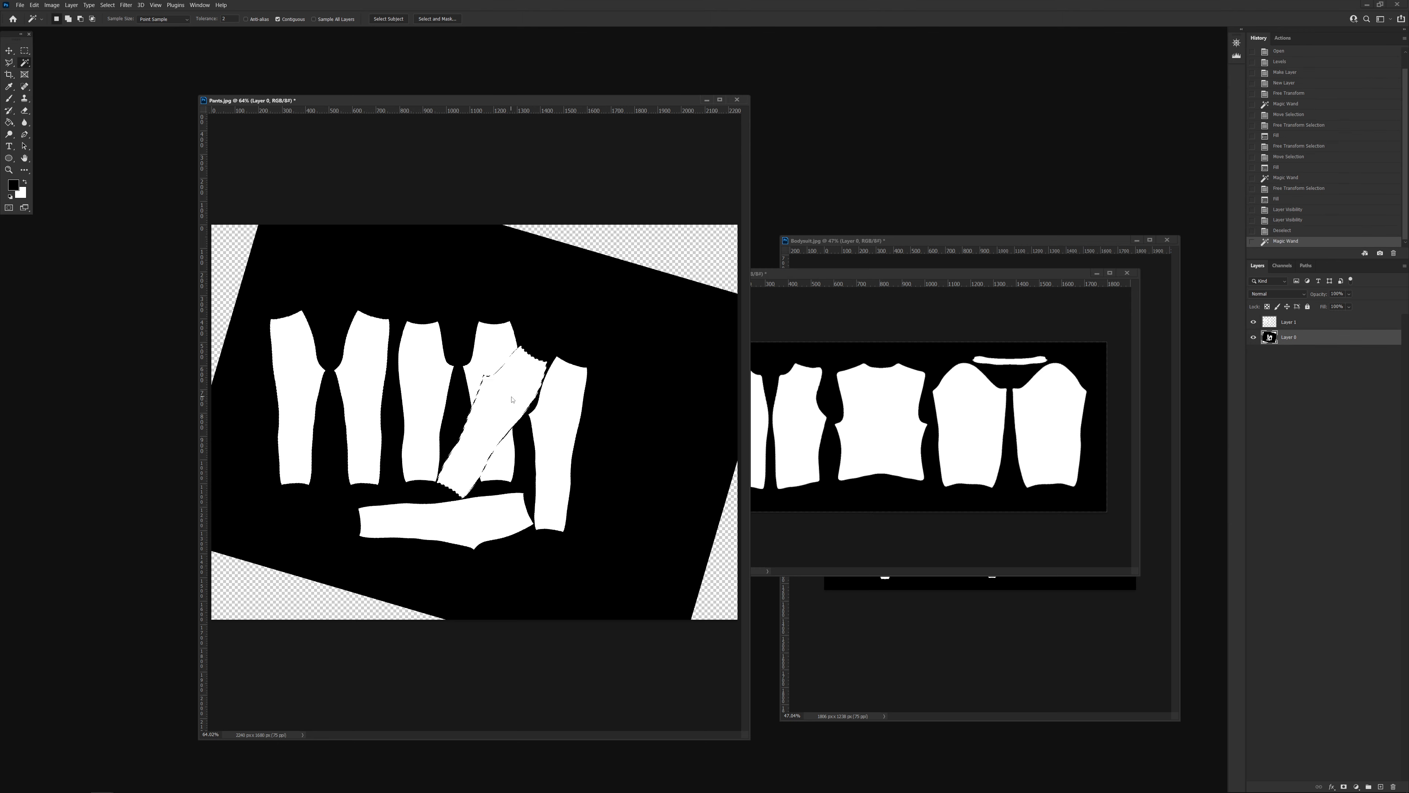
pyautogui.keyDown('shift'); pyautogui.click(501, 514); pyautogui.keyUp('shift')
pyautogui.keyDown('shift'); pyautogui.click(547, 479); pyautogui.keyUp('shift')
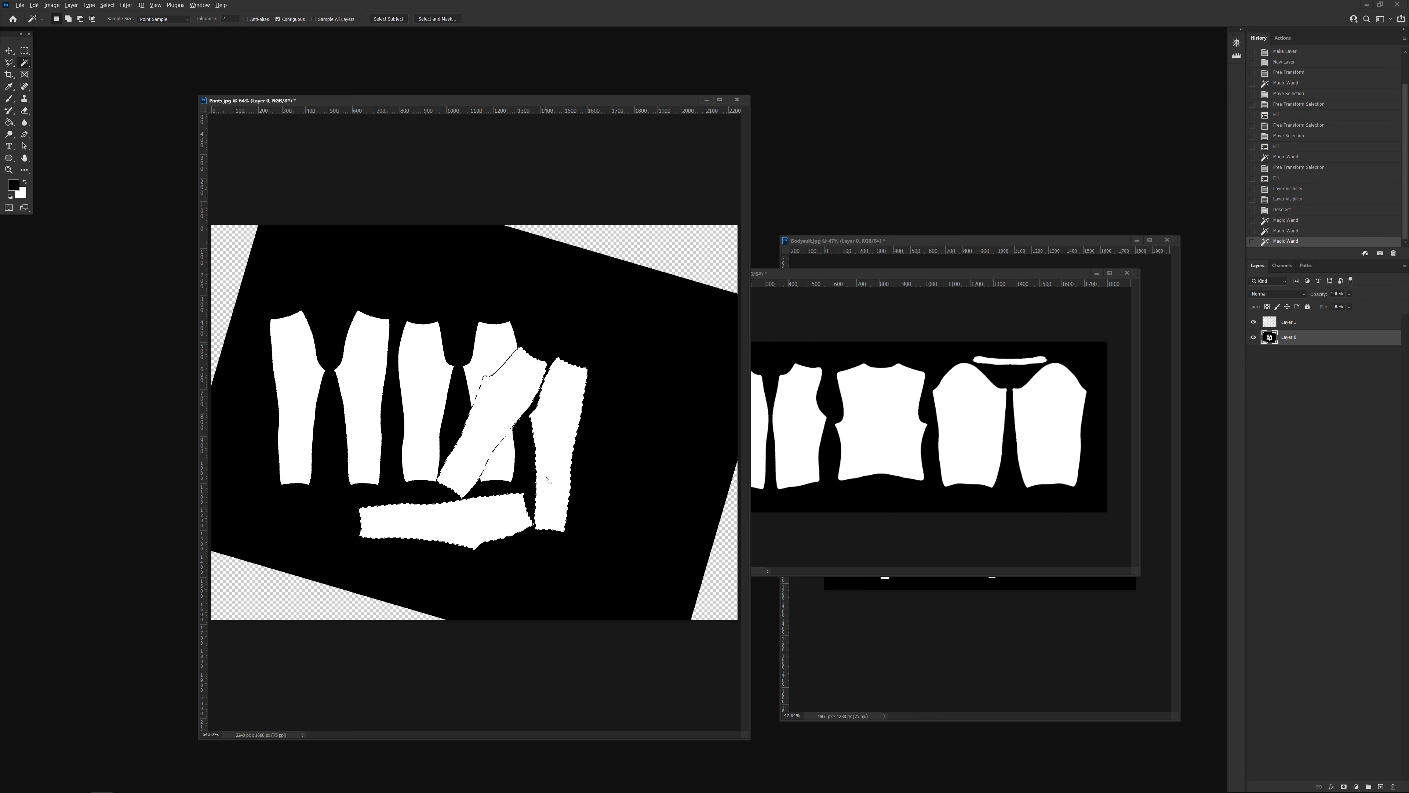
pyautogui.hotkey('alt', 'BackSpace')
pyautogui.click(547, 480)
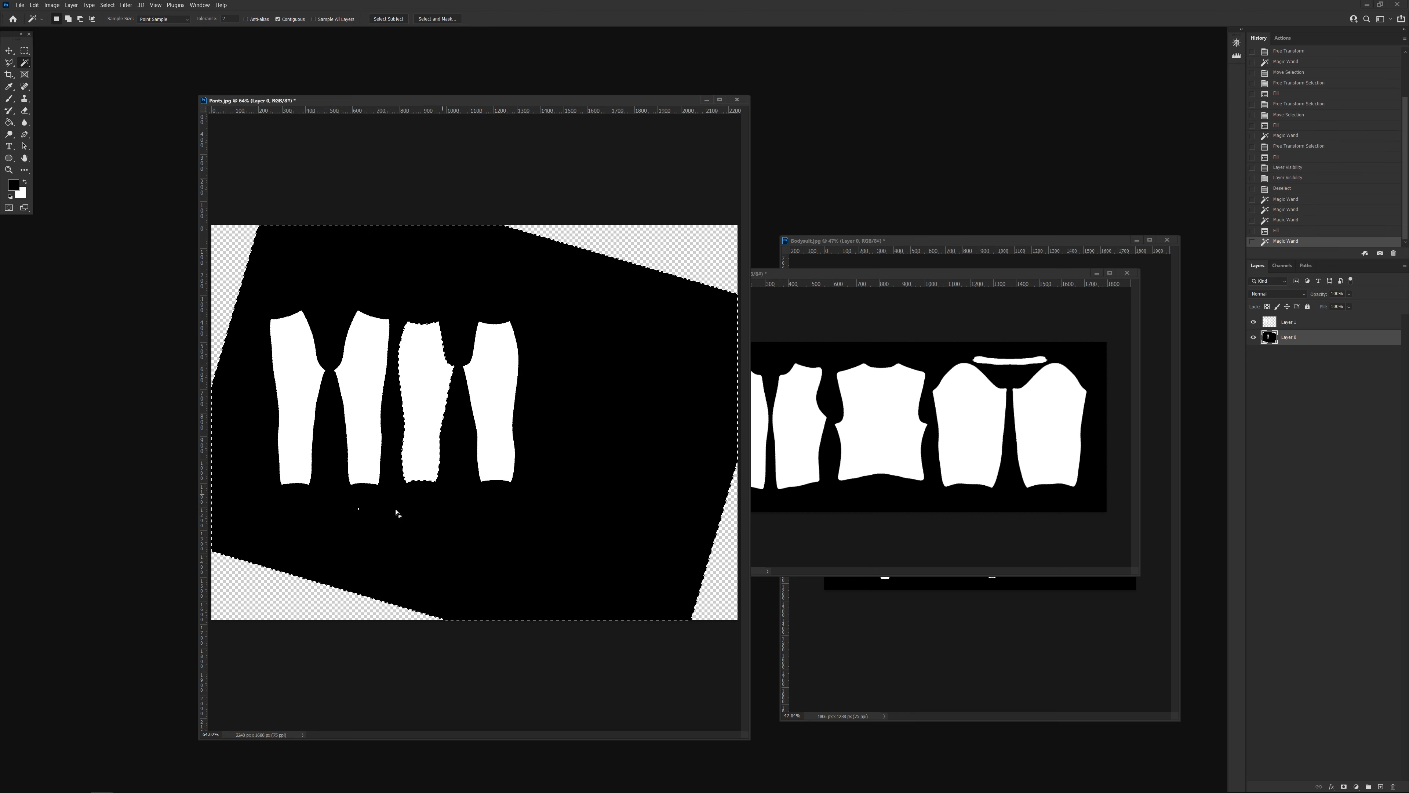
pyautogui.hotkey('ctrl', 'd')
# Paint over the leftover specks of the removed legs on Layer 0 with a black brush.
pyautogui.press('b')
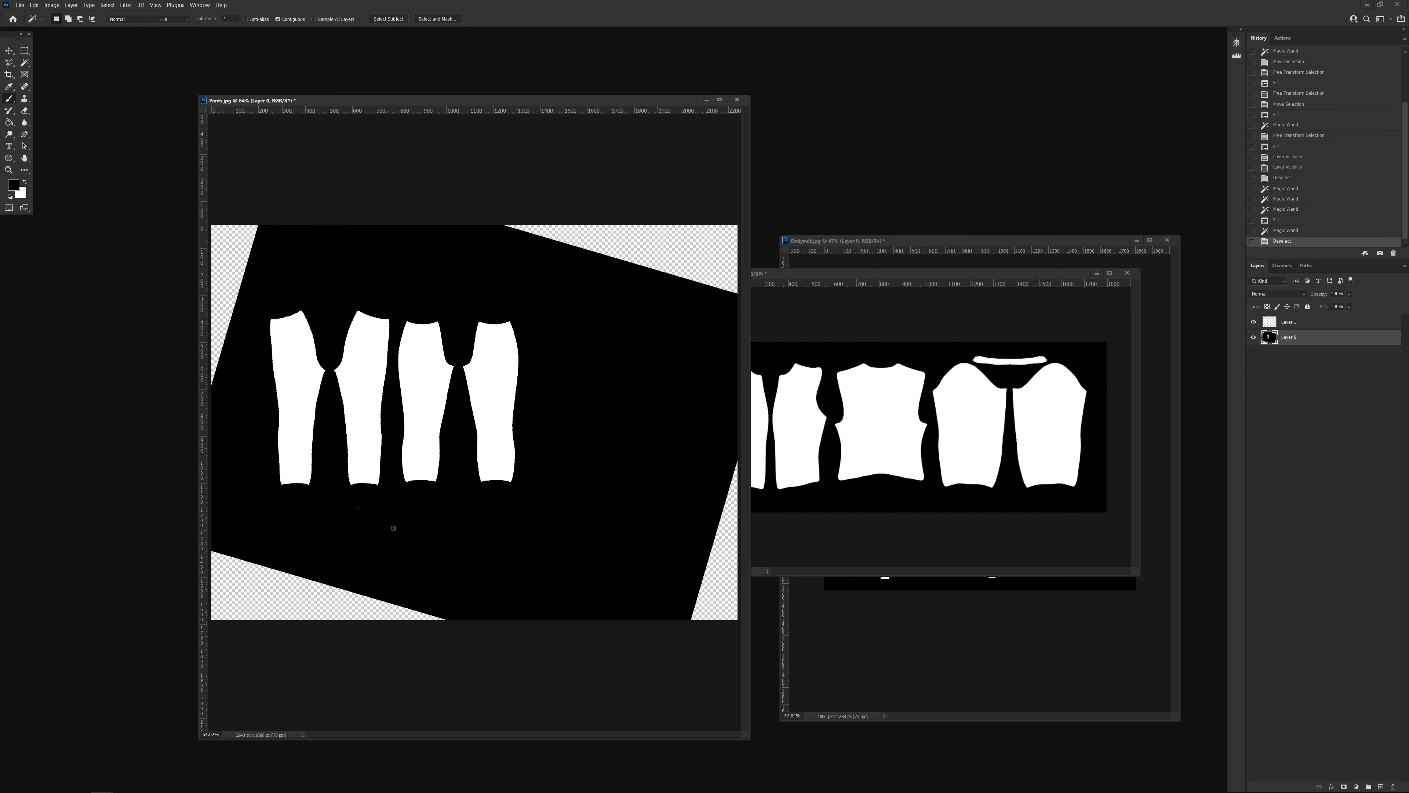
pyautogui.click(400, 526)
pyautogui.moveTo(358, 508)
pyautogui.mouseDown()
pyautogui.moveTo(543, 567)
pyautogui.moveTo(644, 385)
pyautogui.mouseUp()
# Merge Layer 1 down into Layer 0.
pyautogui.hotkey('ctrl', '-')
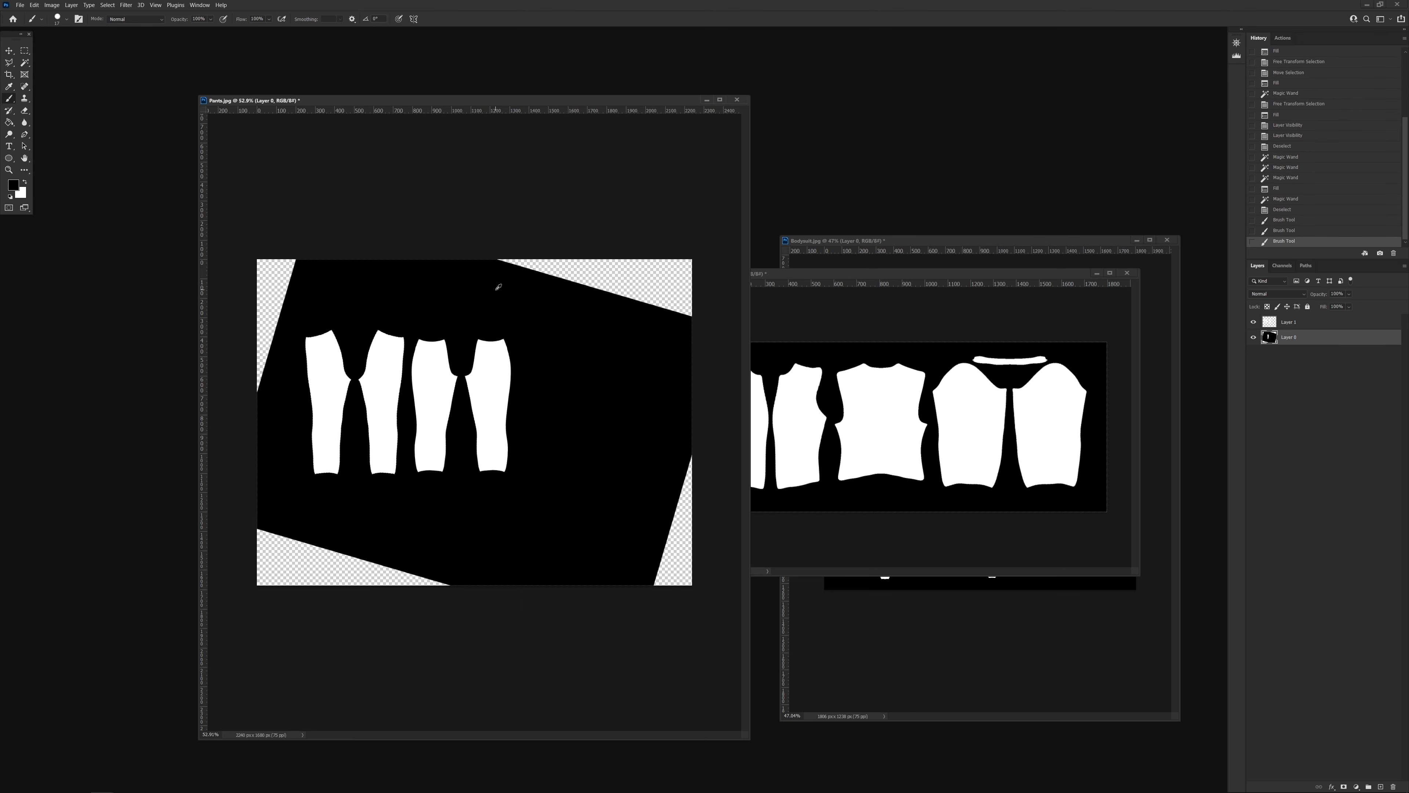
pyautogui.click(1293, 326)
pyautogui.hotkey('ctrl', 'e')
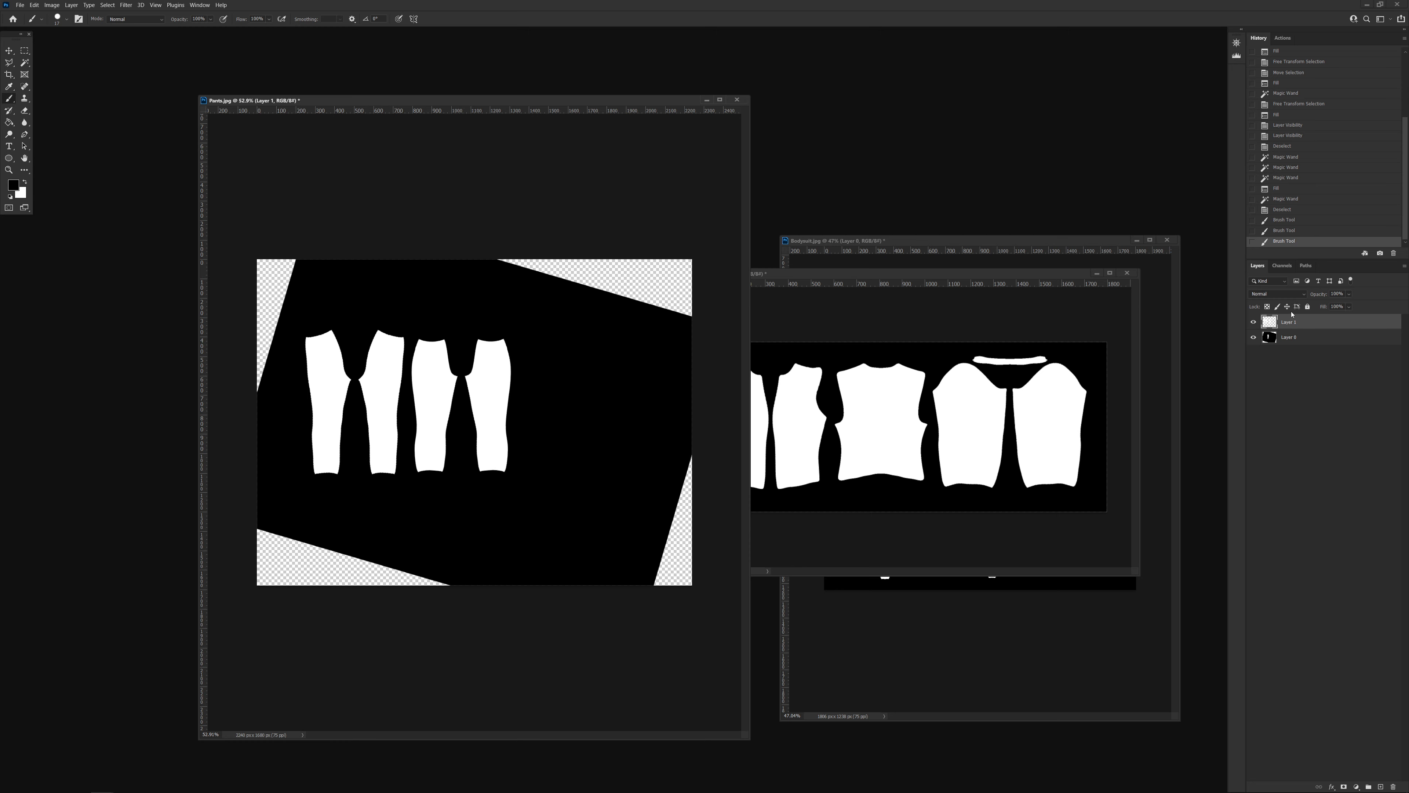
# Crop the canvas closely around the four trouser legs, about 924 px high, leaving out the transparent corners.
pyautogui.click(9, 74)
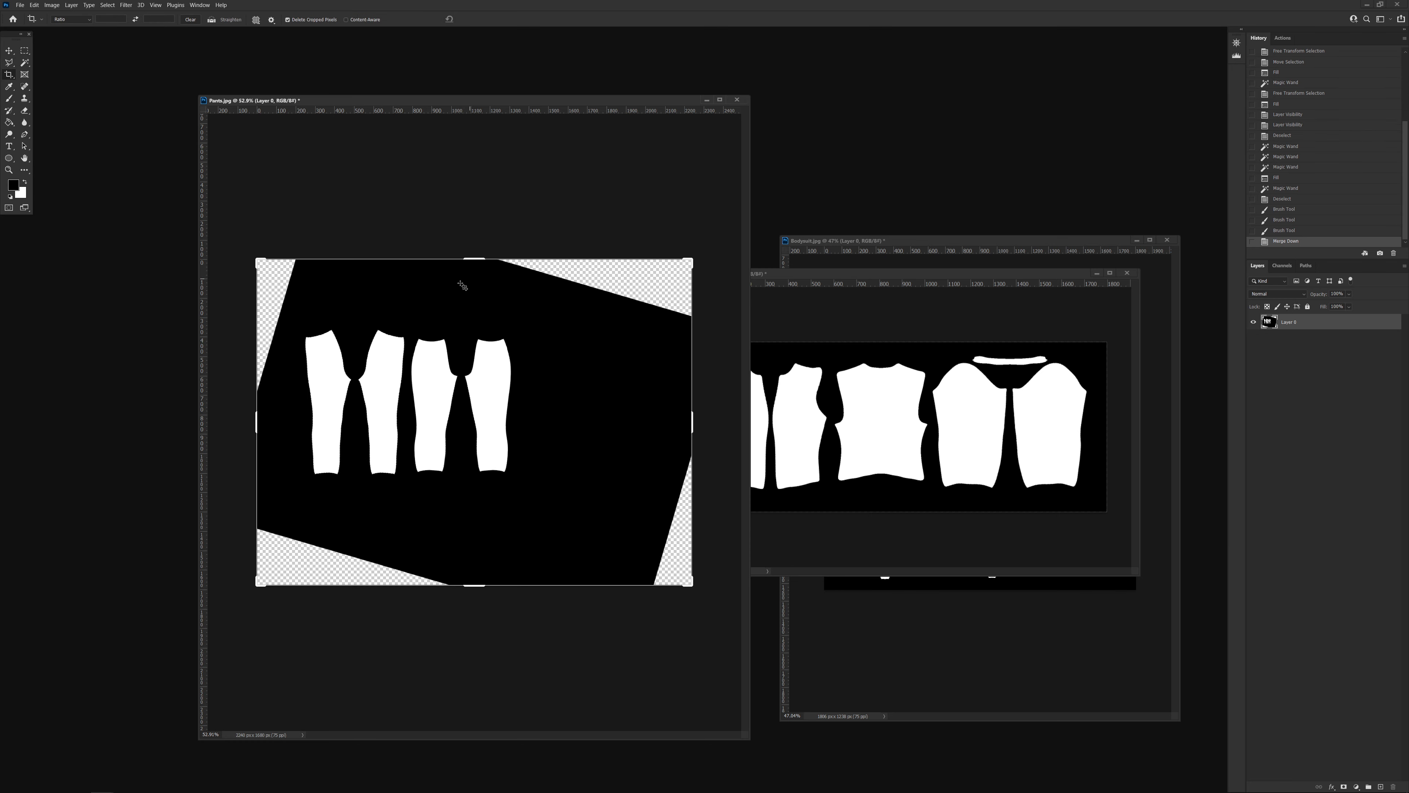
pyautogui.moveTo(474, 259); pyautogui.dragTo(474, 315)
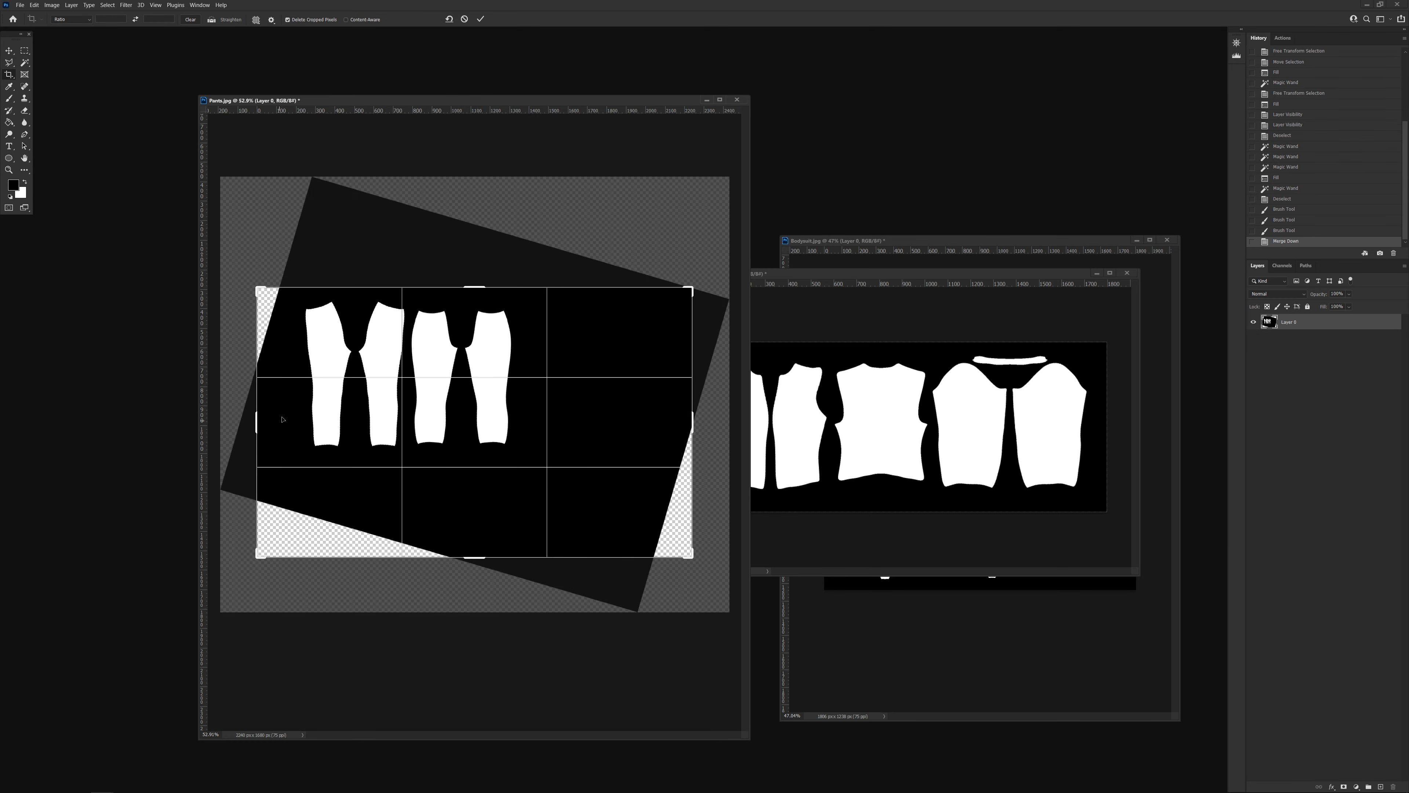
pyautogui.moveTo(258, 420); pyautogui.dragTo(290, 412)
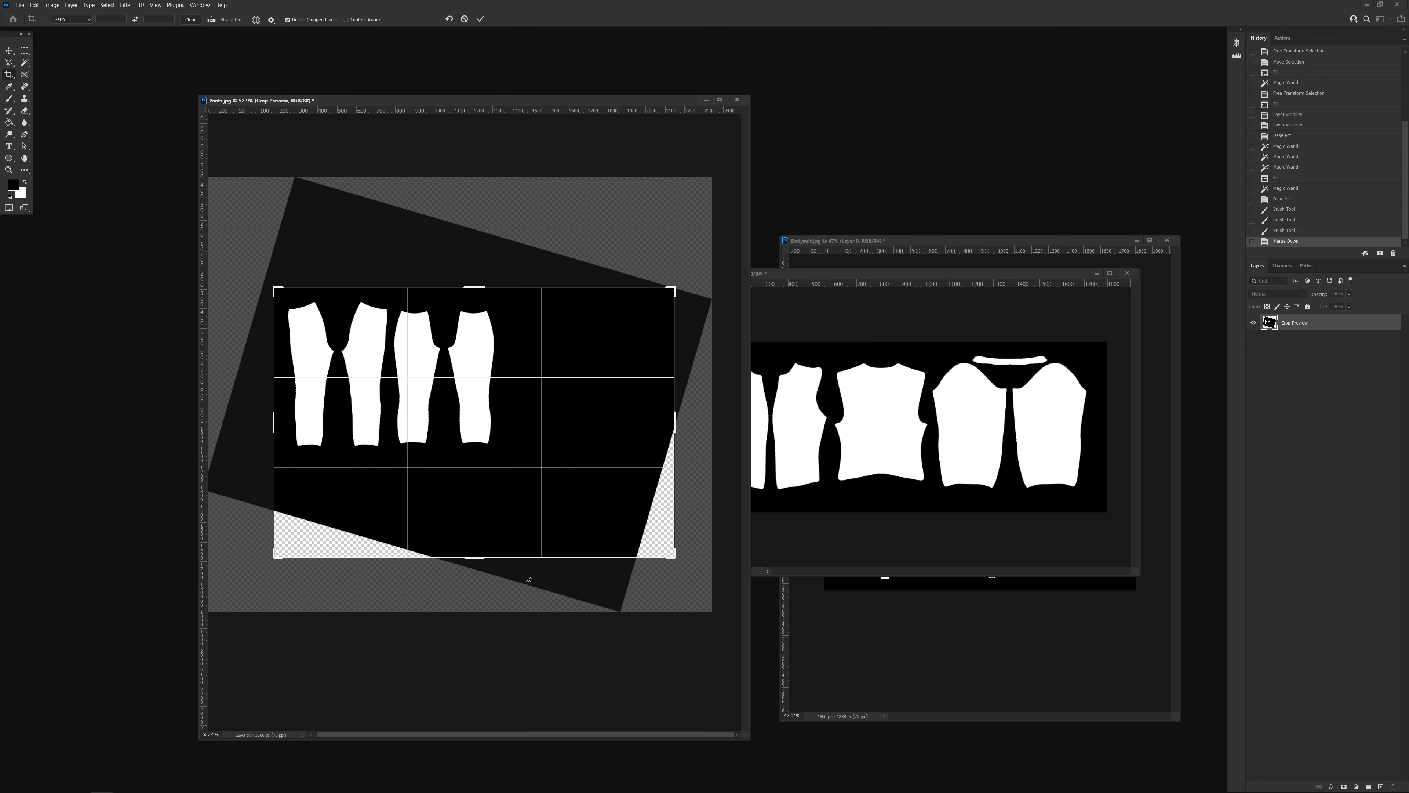
pyautogui.moveTo(483, 558); pyautogui.dragTo(482, 514)
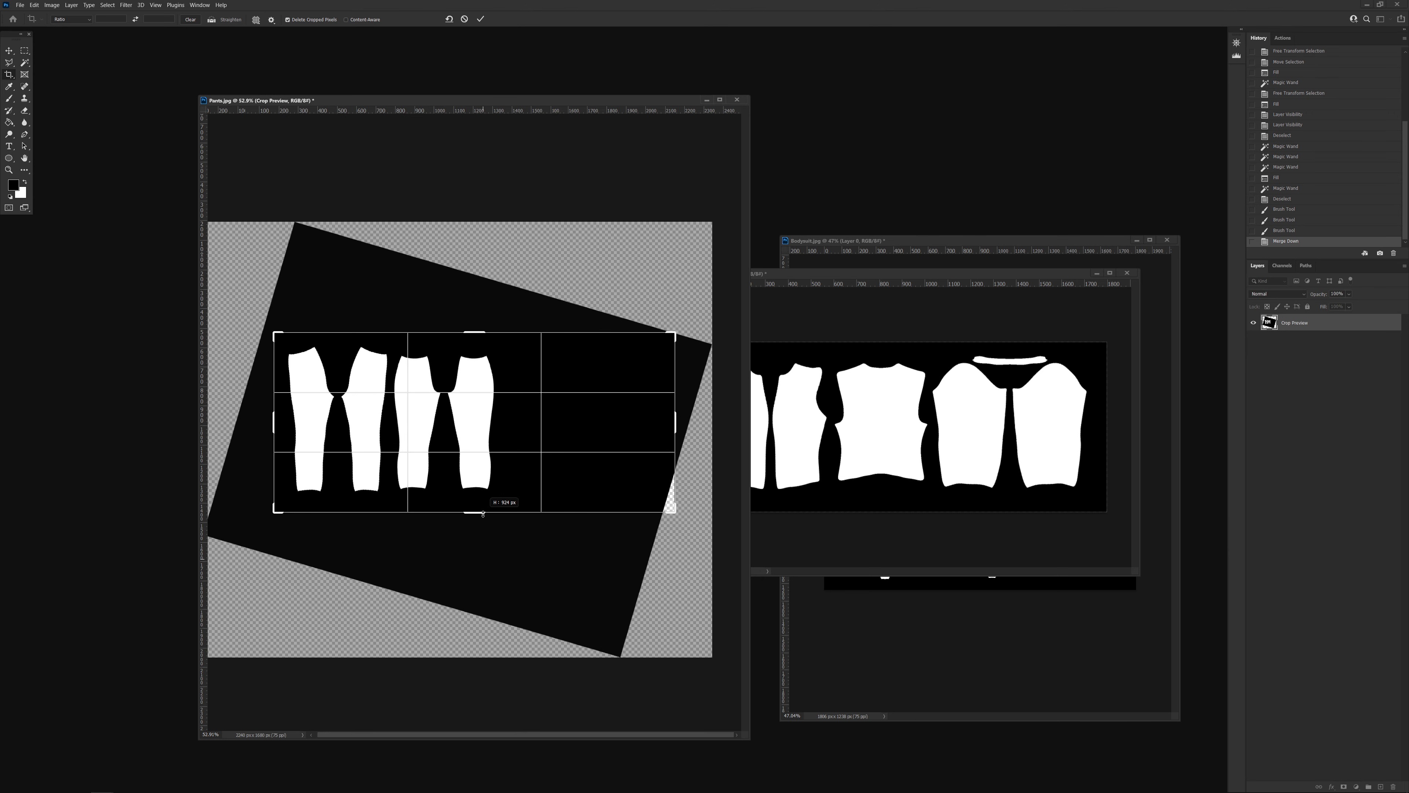
pyautogui.moveTo(598, 432); pyautogui.dragTo(593, 432)
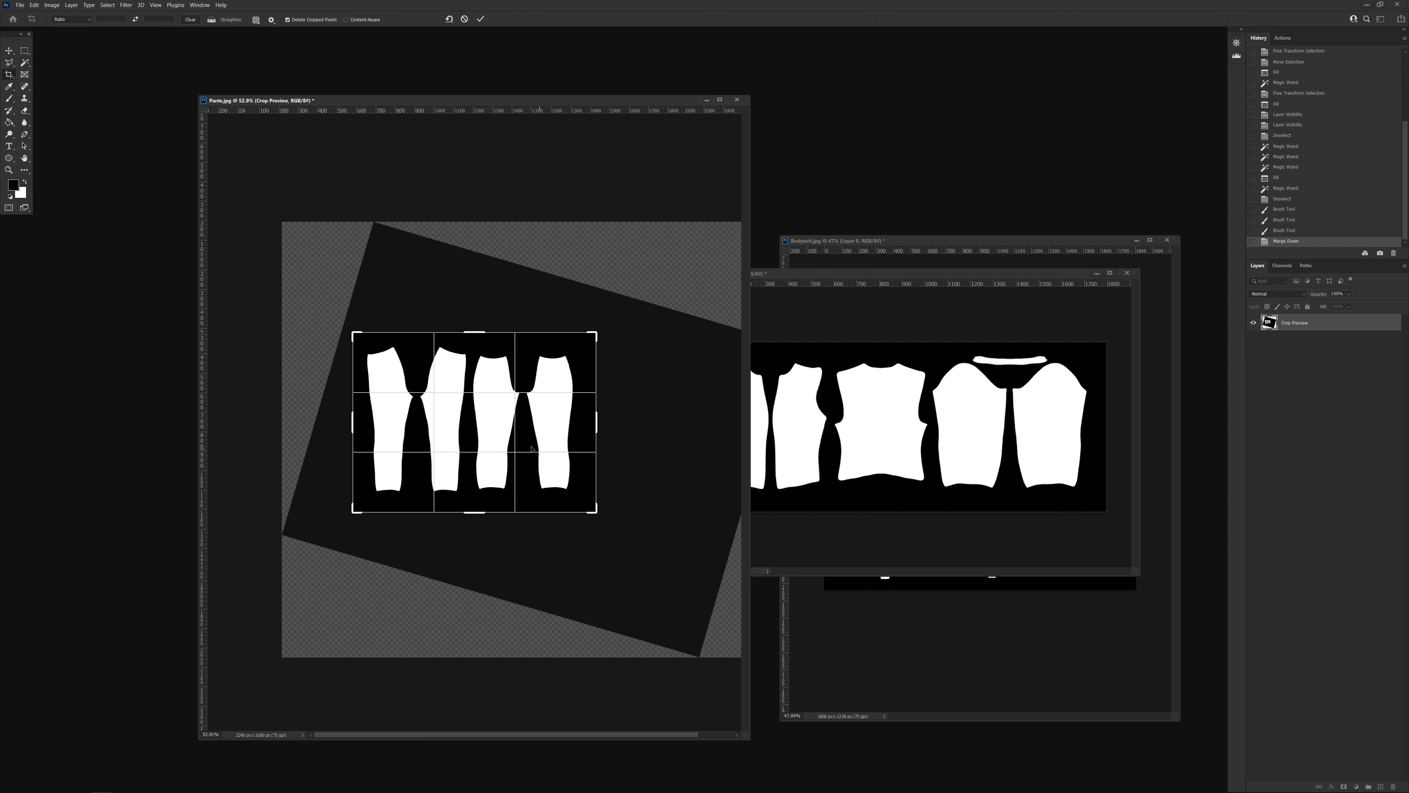
pyautogui.press('Return')
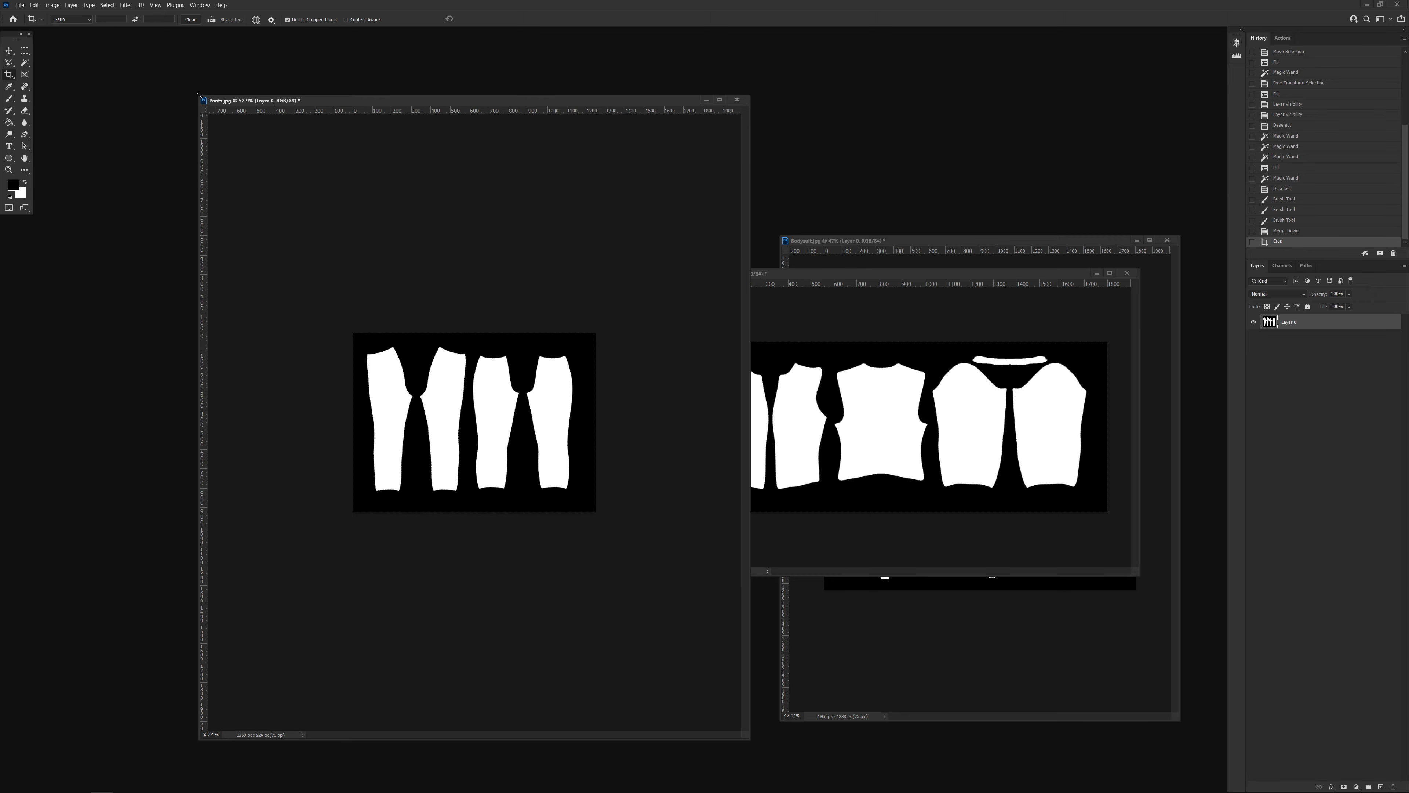
# Shrink the Pants.jpg window and arrange the Pants, Jacket and Bodysuit document windows so that none overlap.
pyautogui.moveTo(197, 95); pyautogui.dragTo(431, 471)
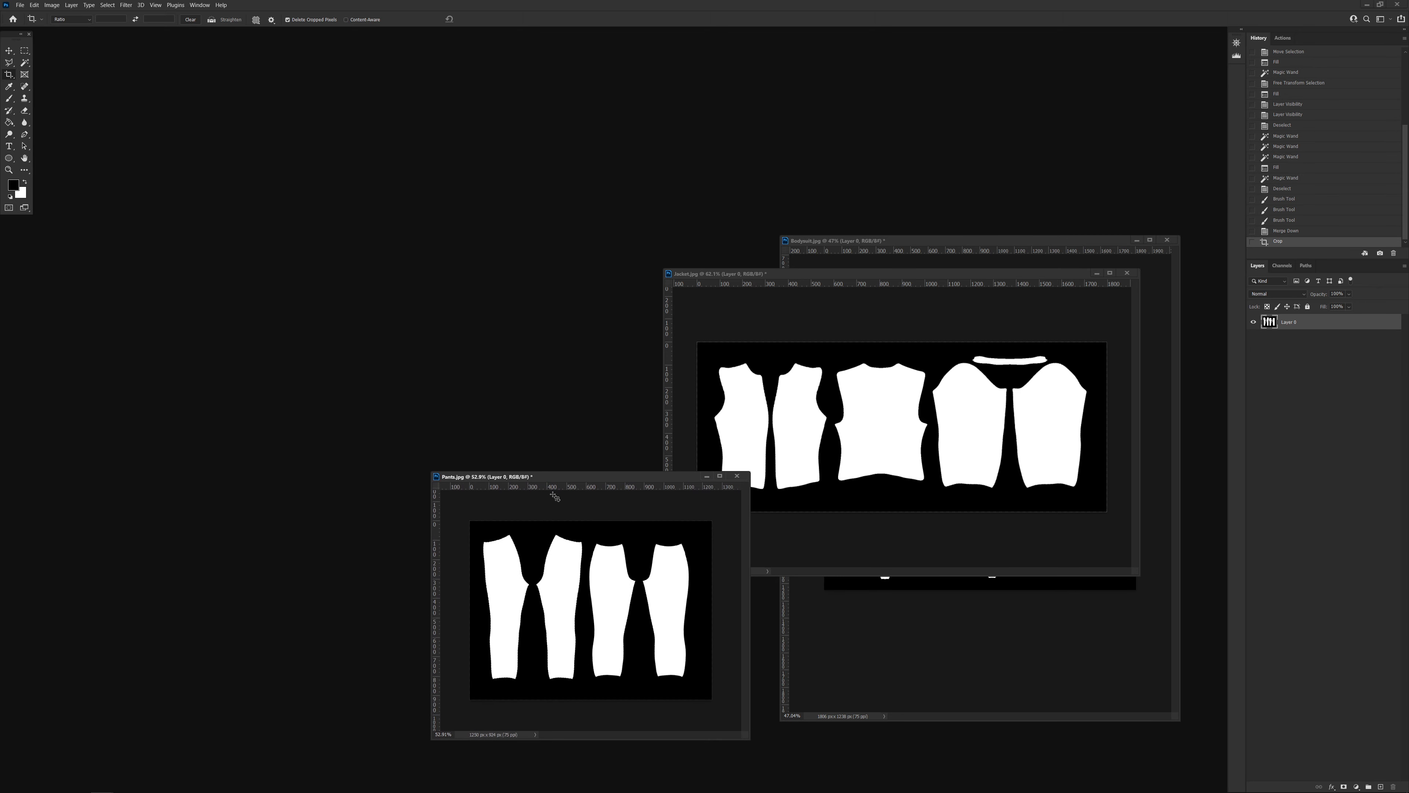
pyautogui.moveTo(630, 475); pyautogui.dragTo(291, 85)
pyautogui.moveTo(890, 275); pyautogui.dragTo(655, 86)
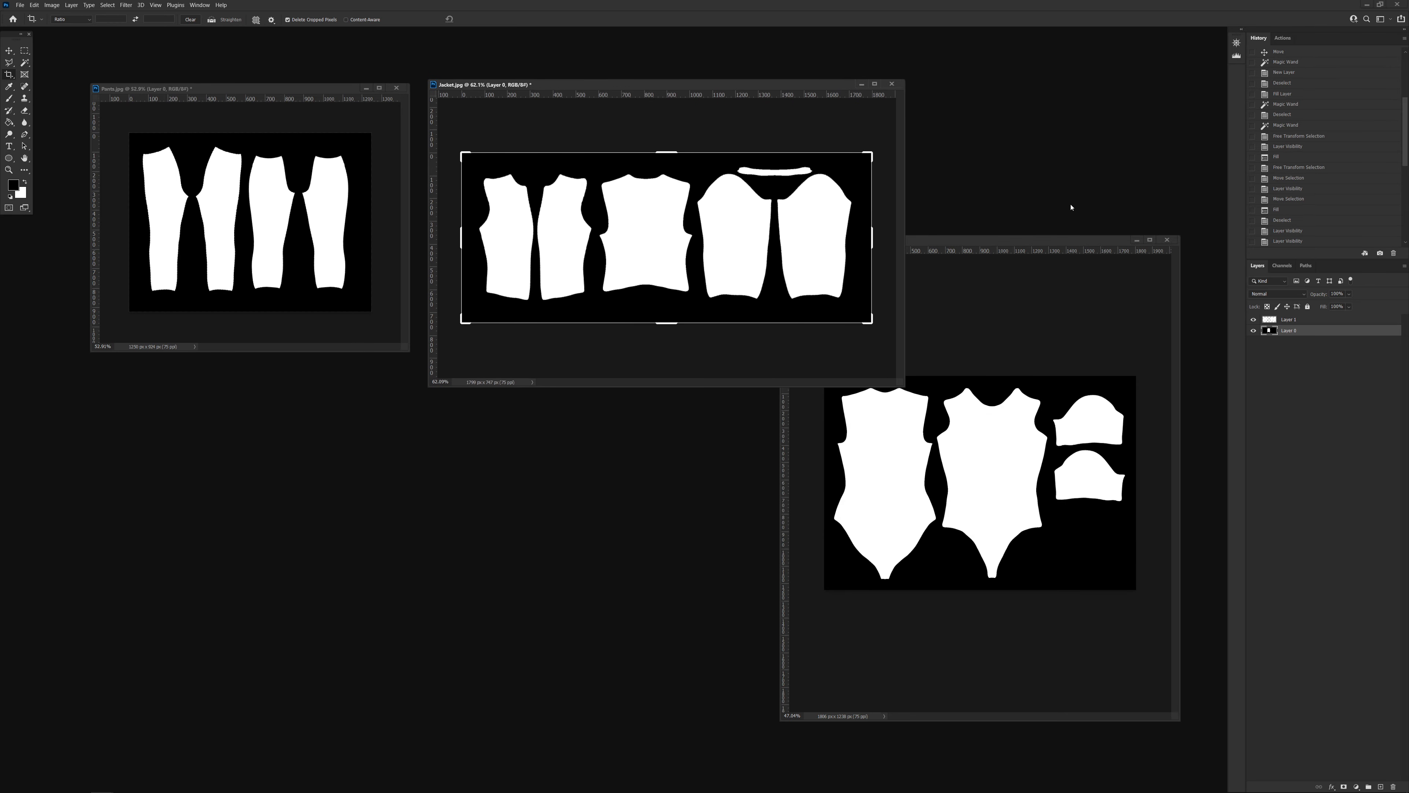
pyautogui.click(1050, 244)
pyautogui.moveTo(912, 245); pyautogui.dragTo(261, 402)
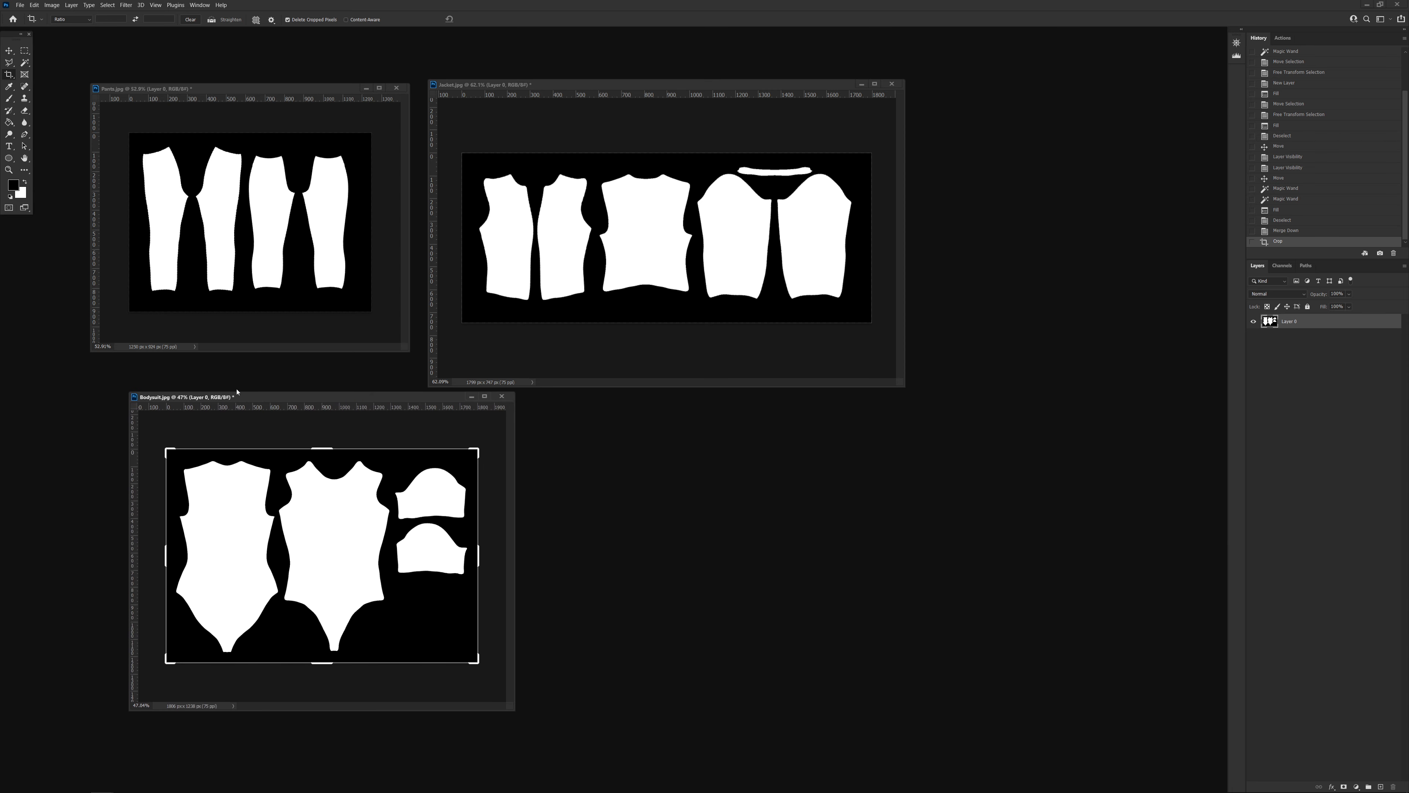
pyautogui.press('v')
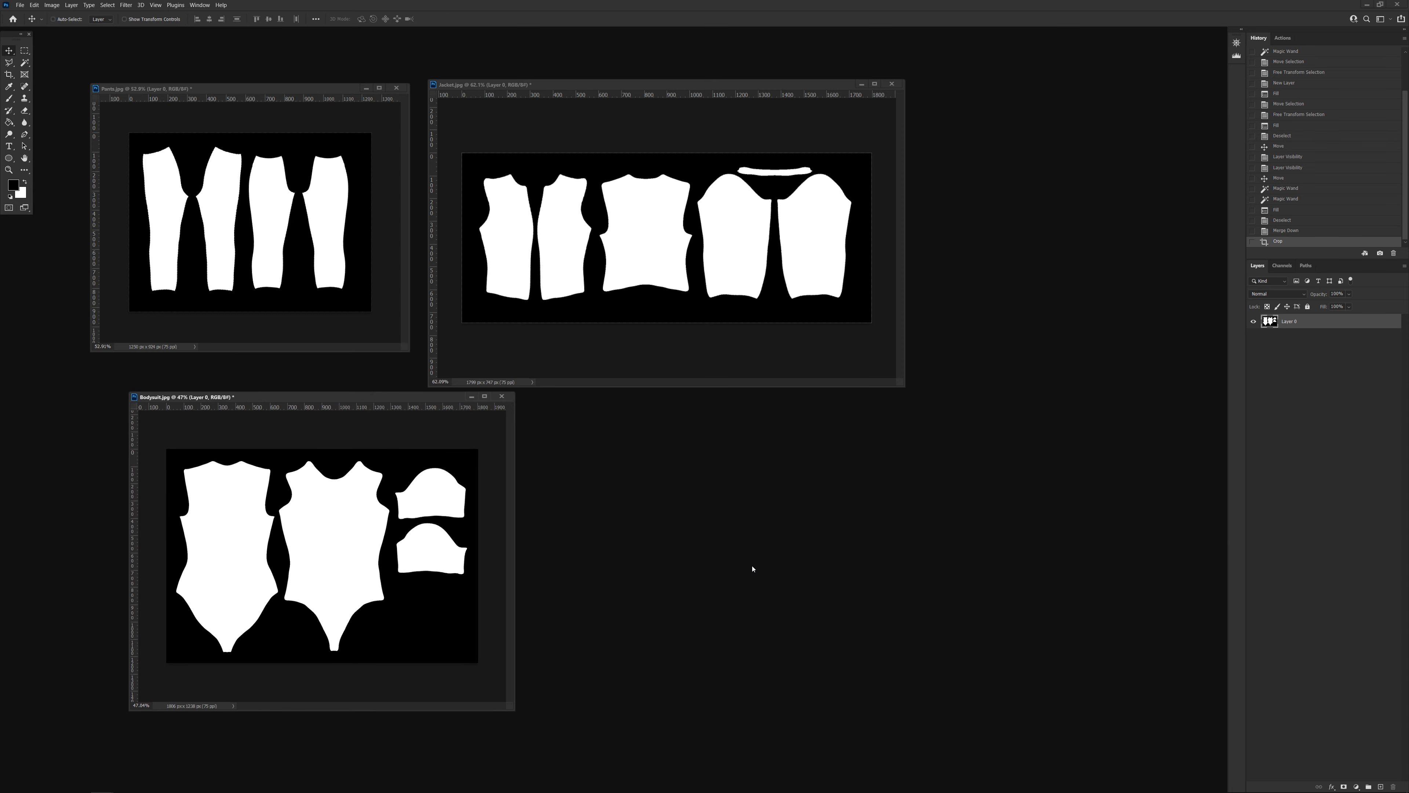
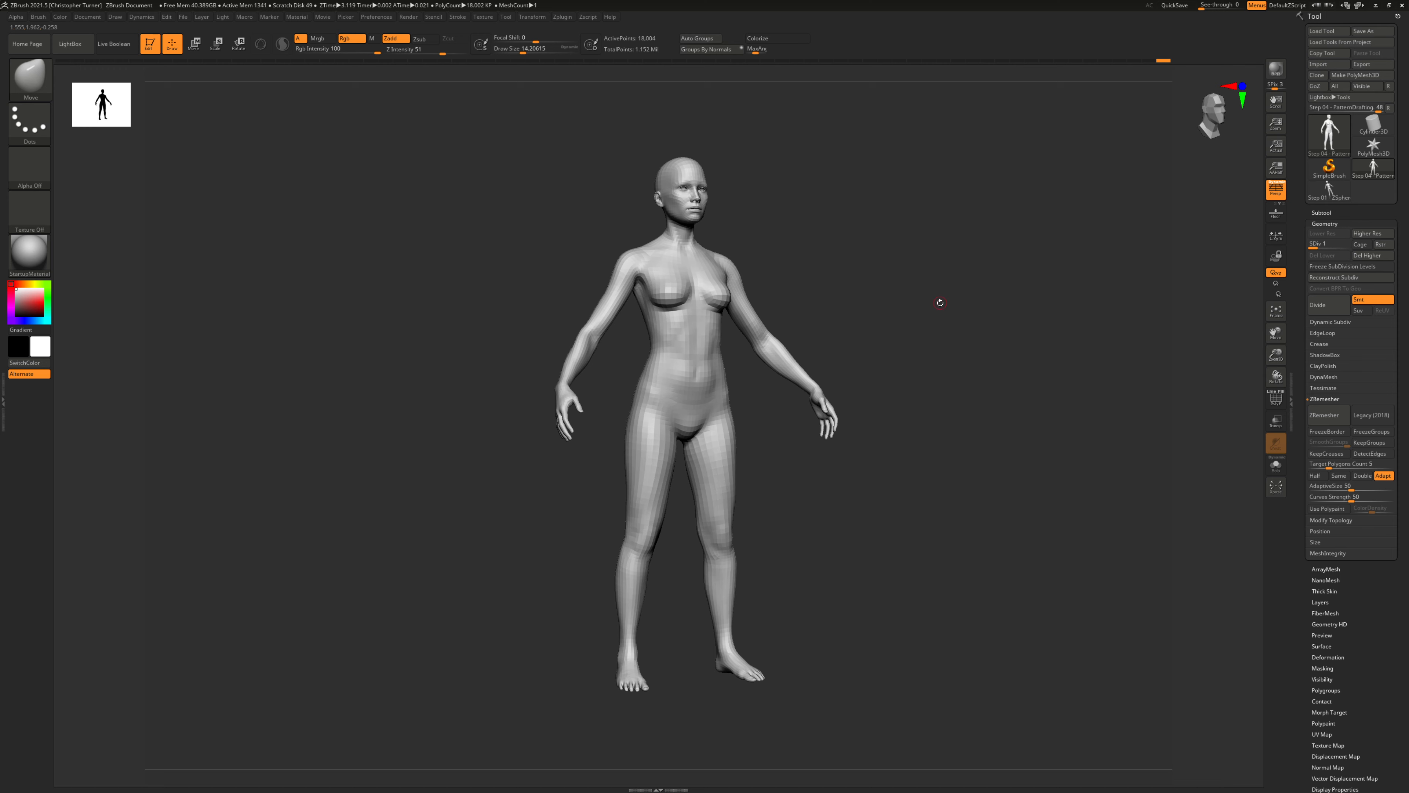
# Turn off the Grp option in the body tool's export settings.
pyautogui.moveTo(907, 276); pyautogui.dragTo(891, 280)
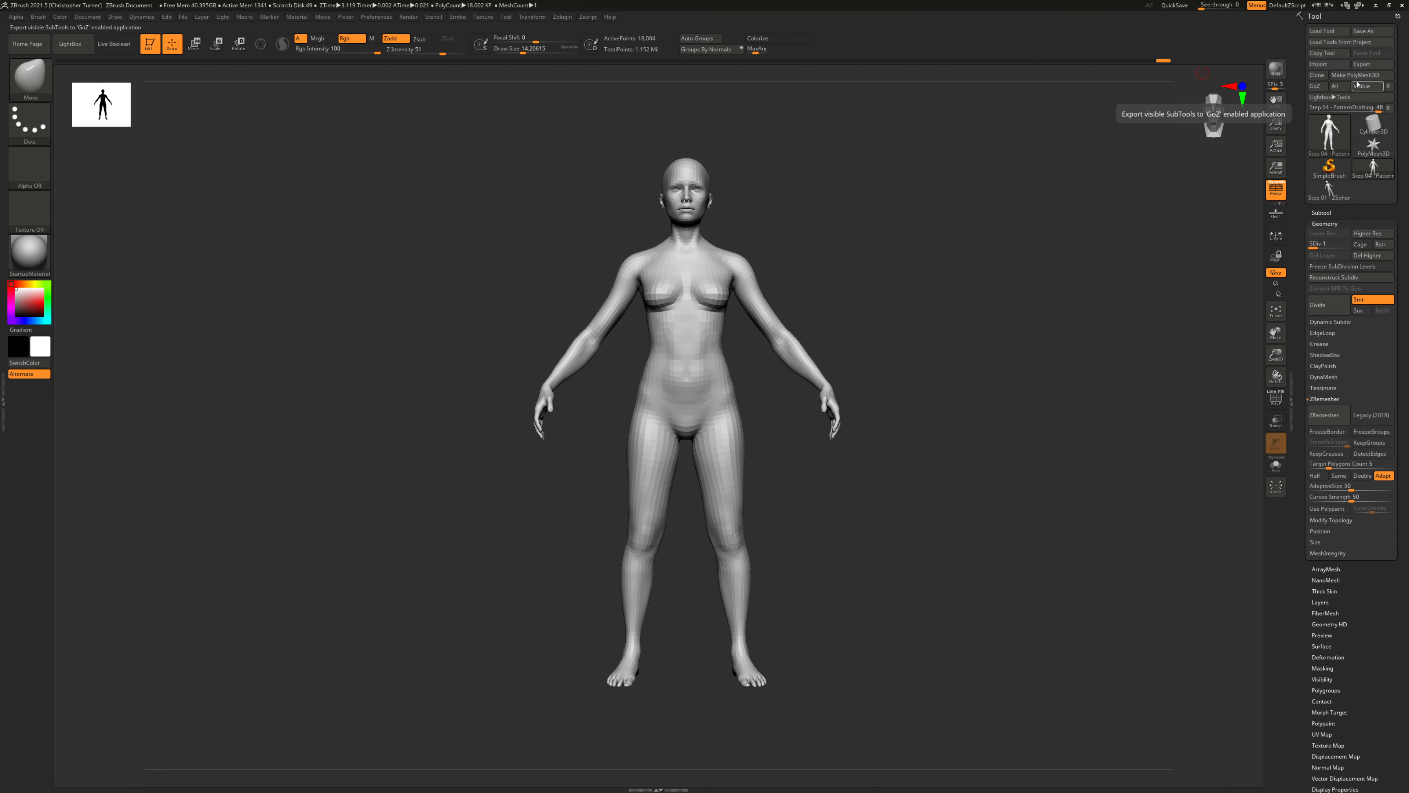
pyautogui.scroll(-1, 1369, 587)
pyautogui.scroll(-8, 1366, 495)
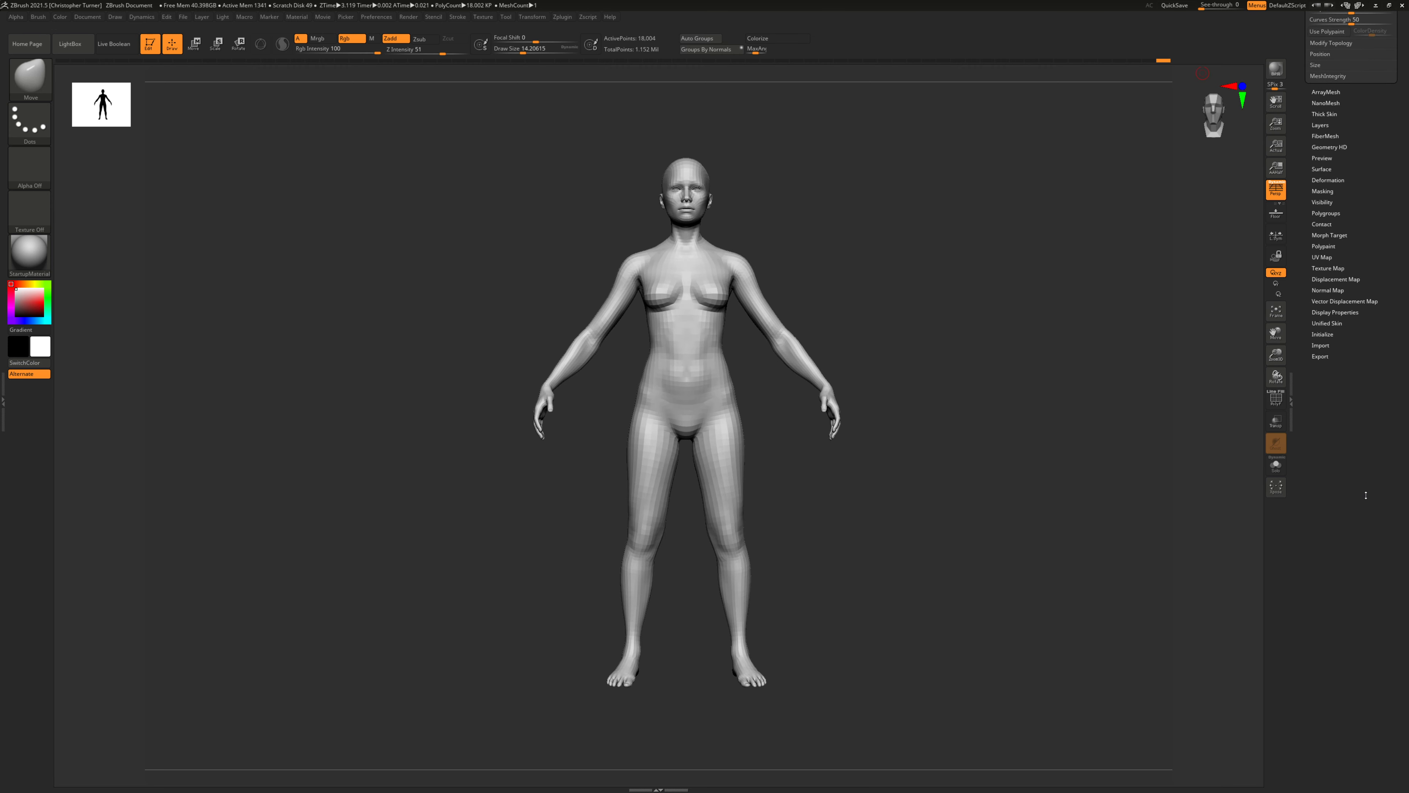
pyautogui.click(1321, 356)
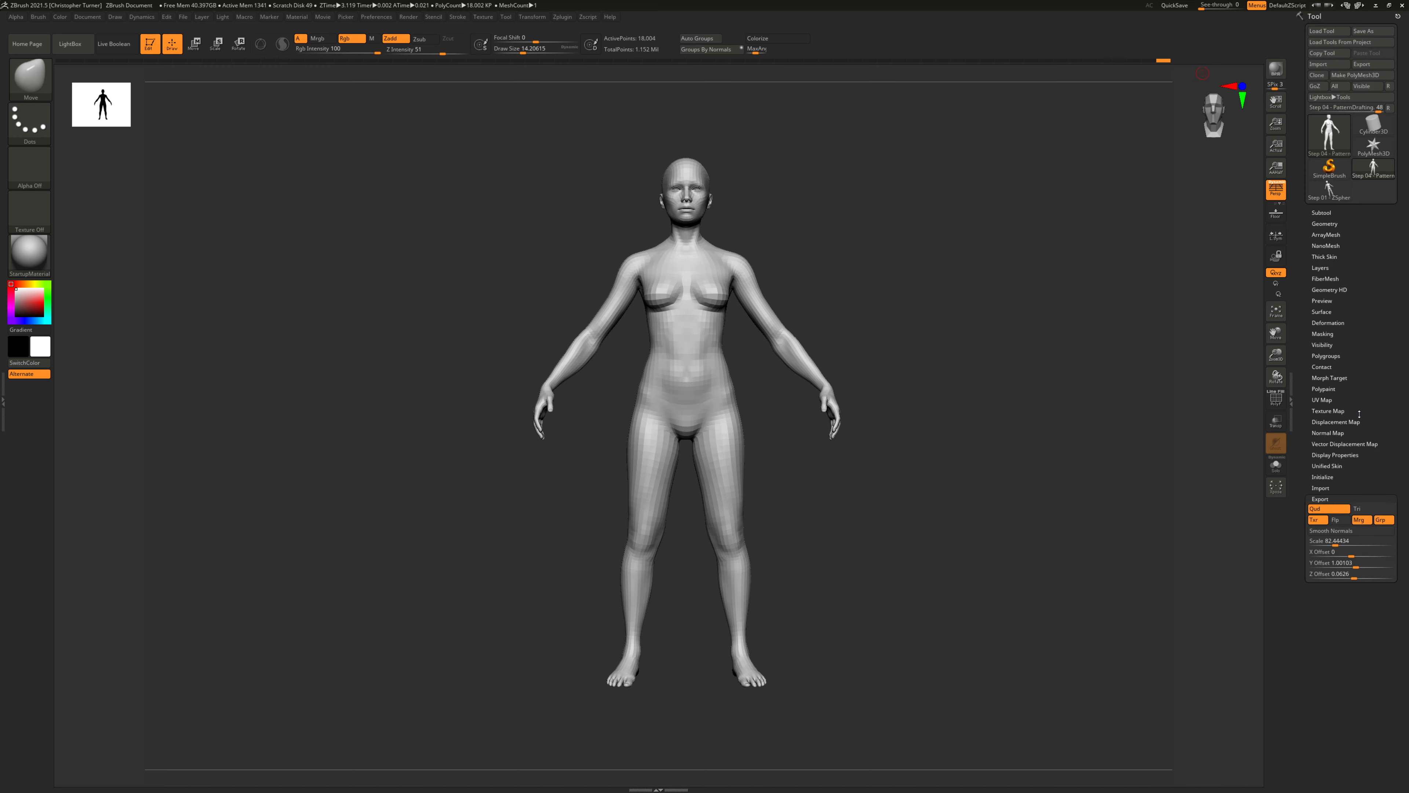
pyautogui.click(1381, 520)
pyautogui.click(1321, 499)
# Export the body mesh in OBJ format as Avatar to the OBJ folder inside Projects > Star Trek.
pyautogui.click(1373, 64)
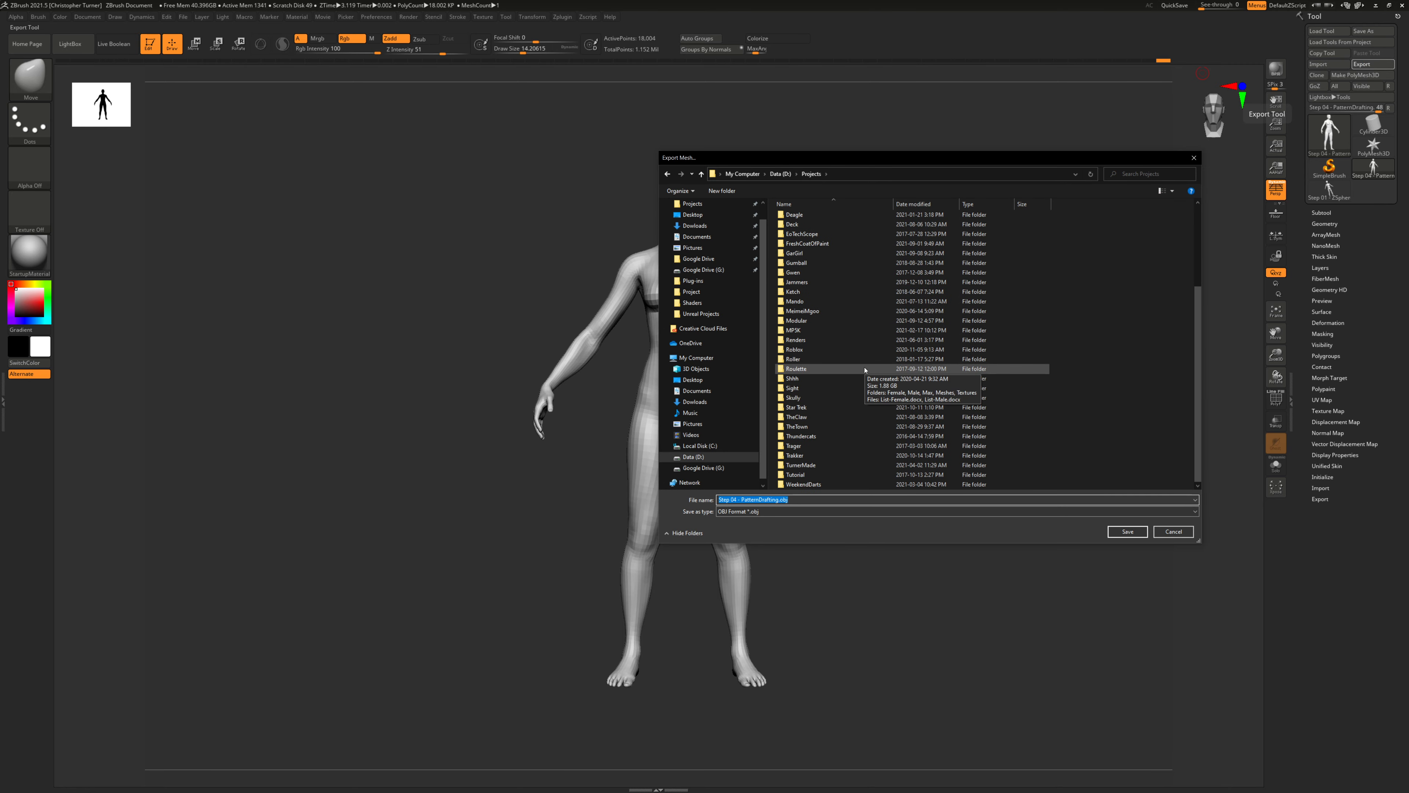
pyautogui.doubleClick(797, 407)
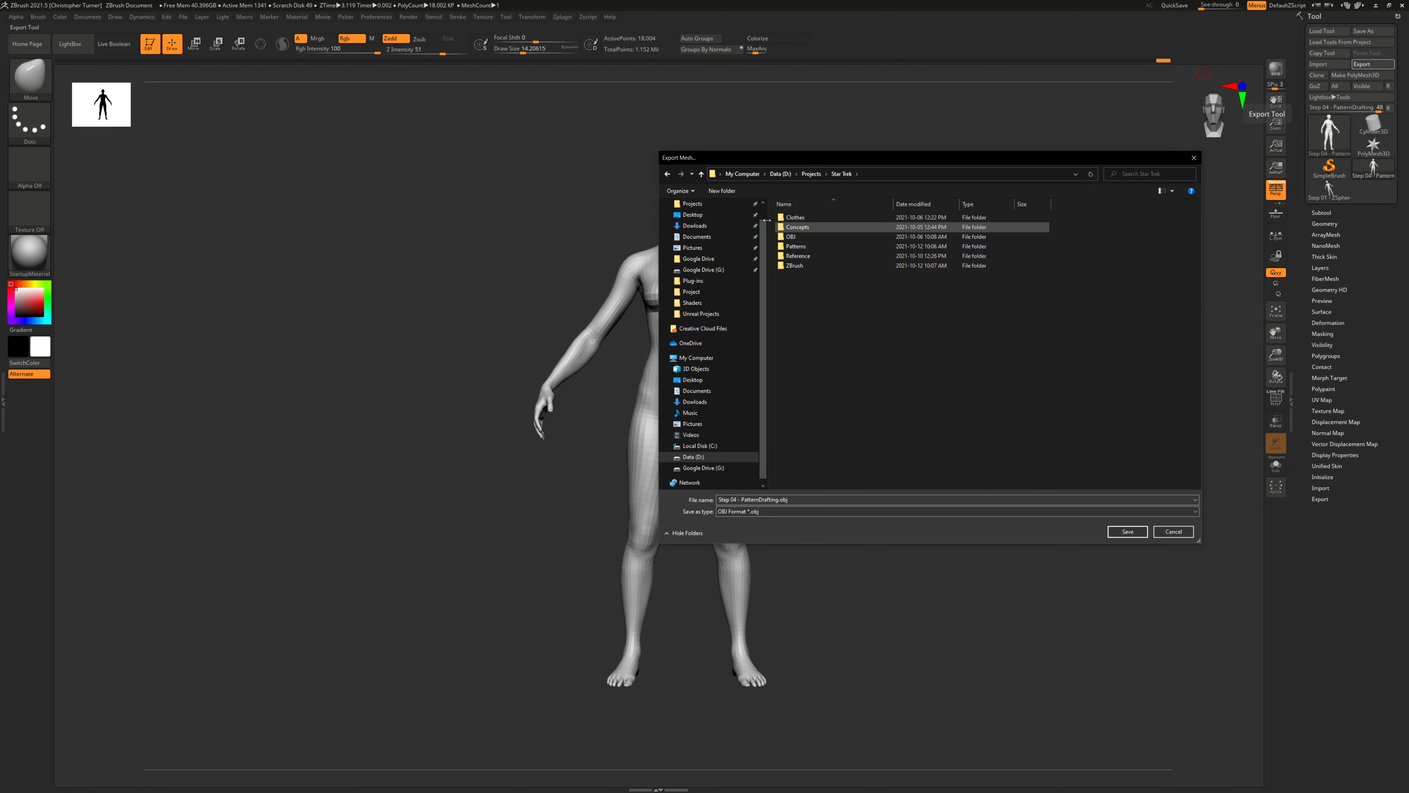
pyautogui.doubleClick(792, 236)
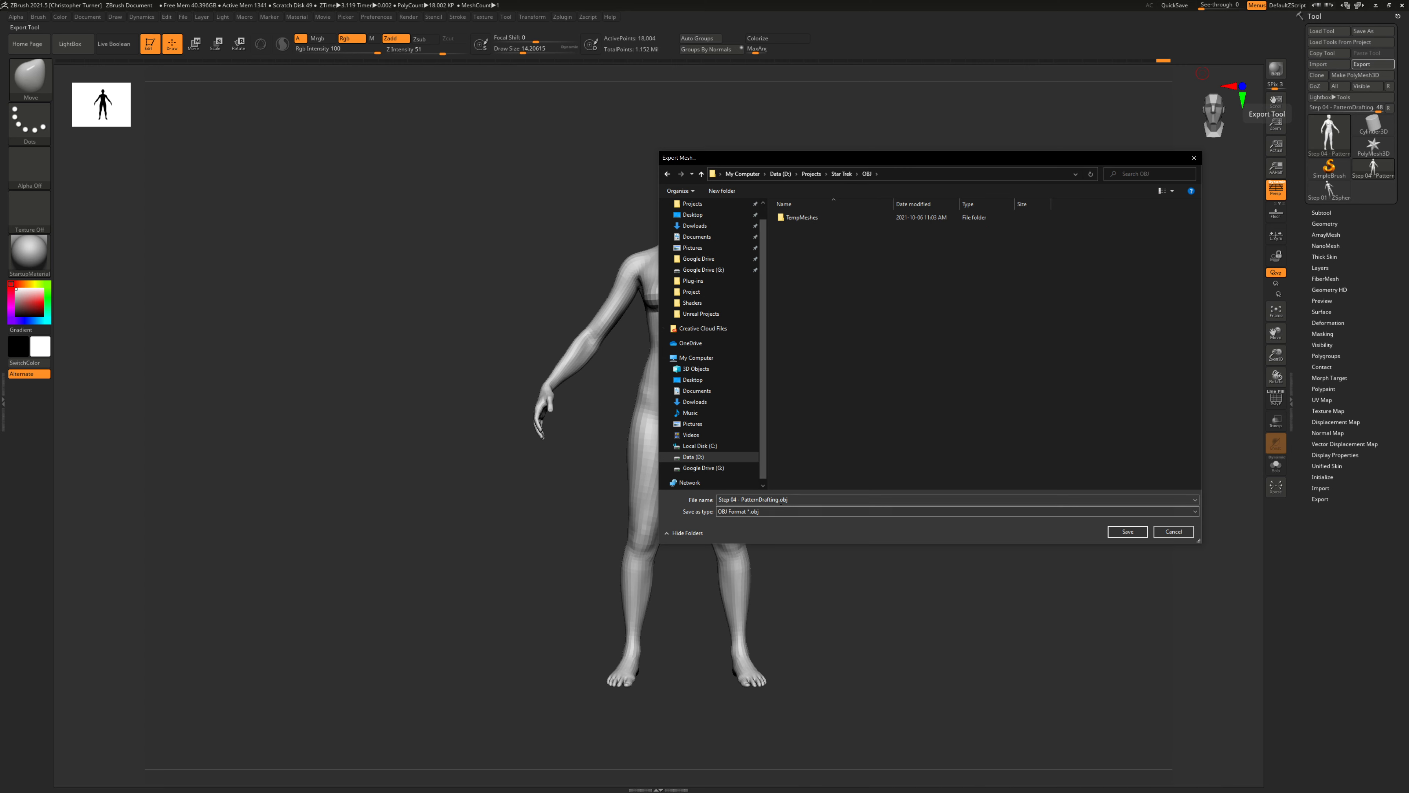
pyautogui.click(799, 500)
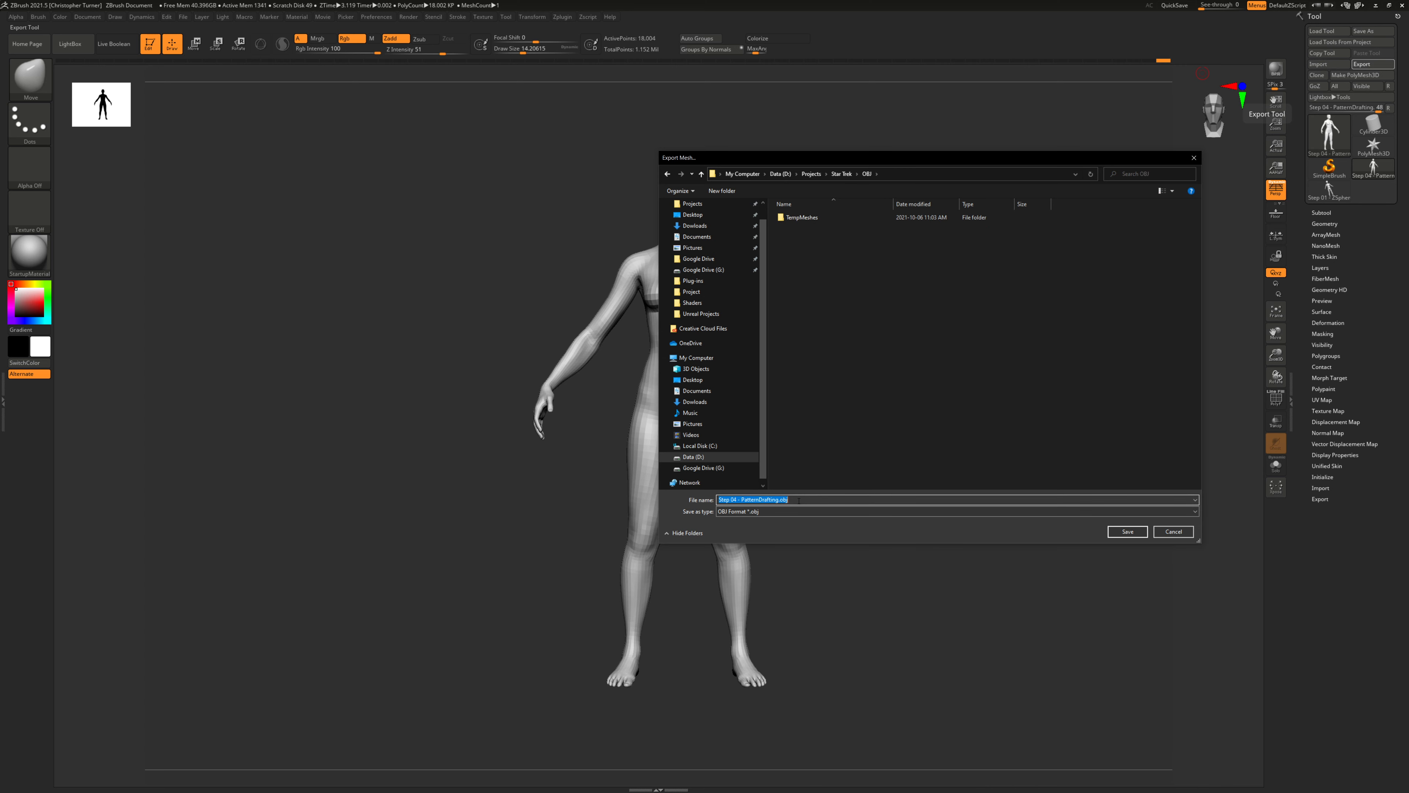
pyautogui.write('Avatar')
pyautogui.press('Return')
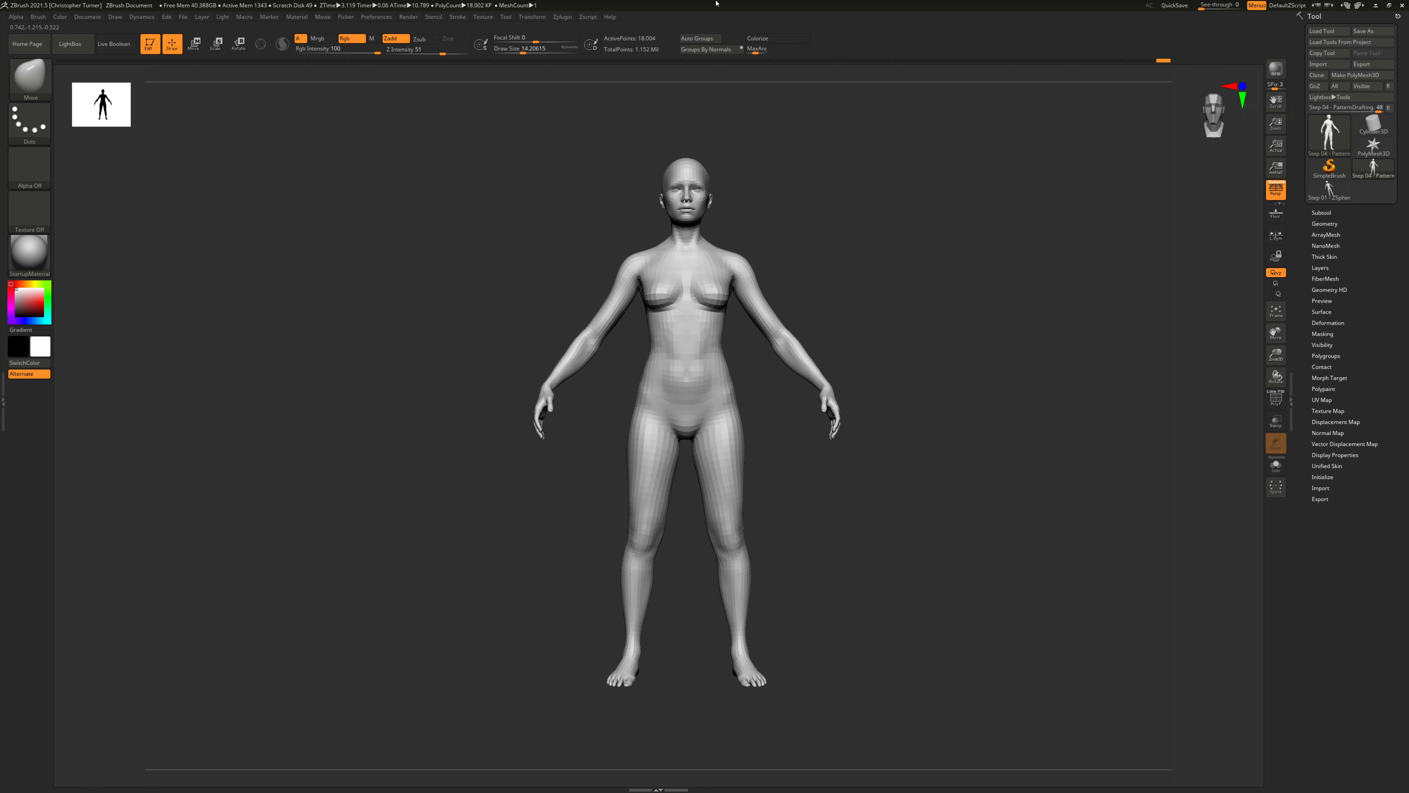
pyautogui.click(1320, 498)
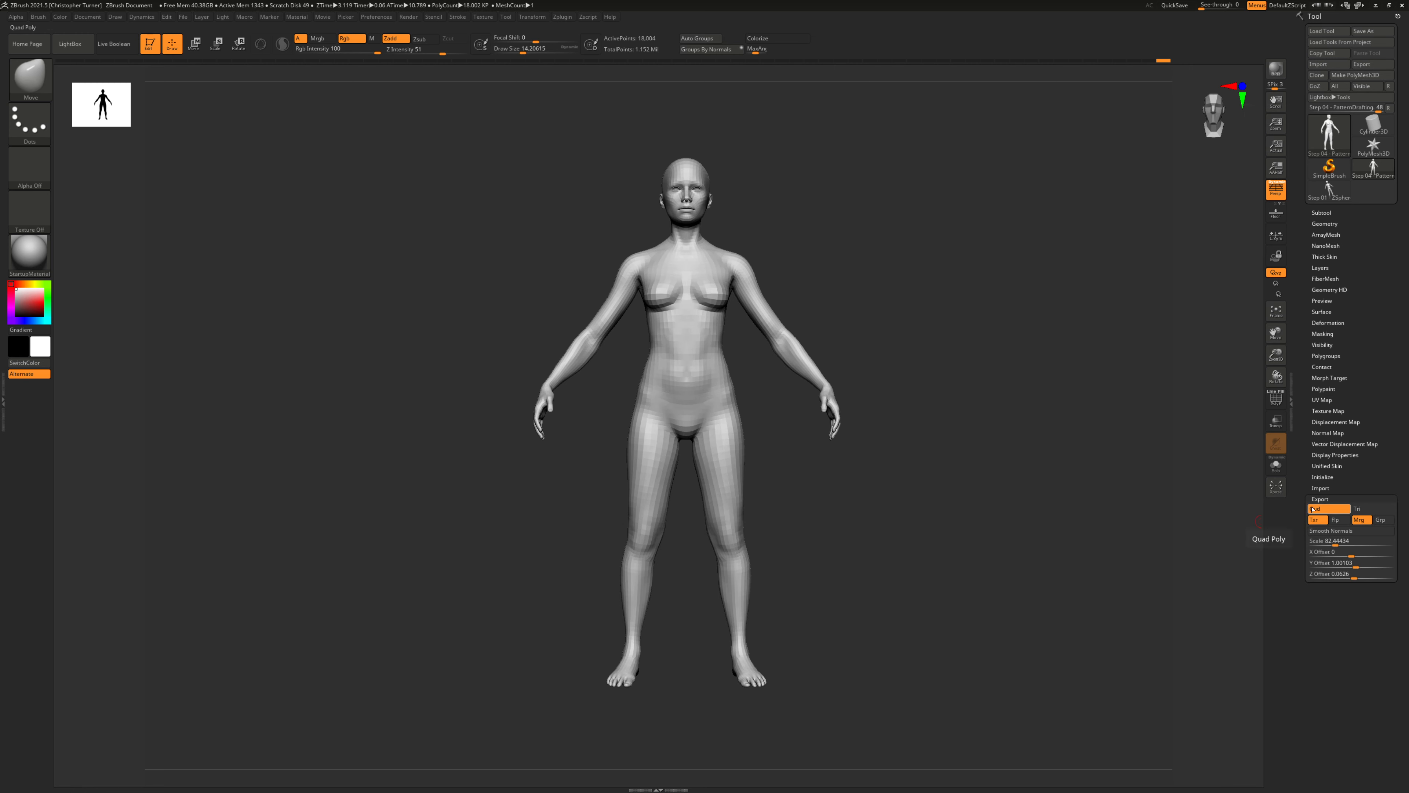
pyautogui.click(1312, 543)
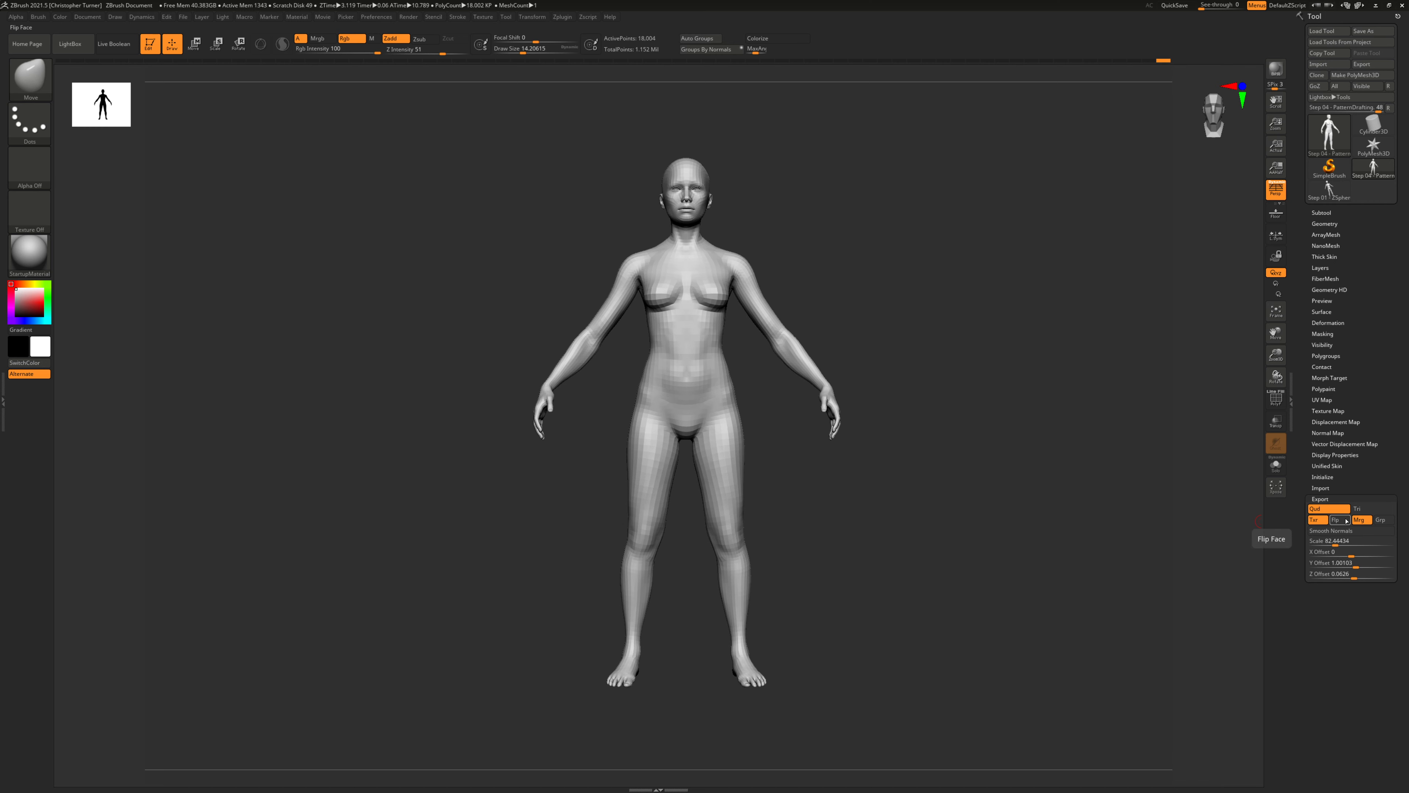
pyautogui.click(1321, 488)
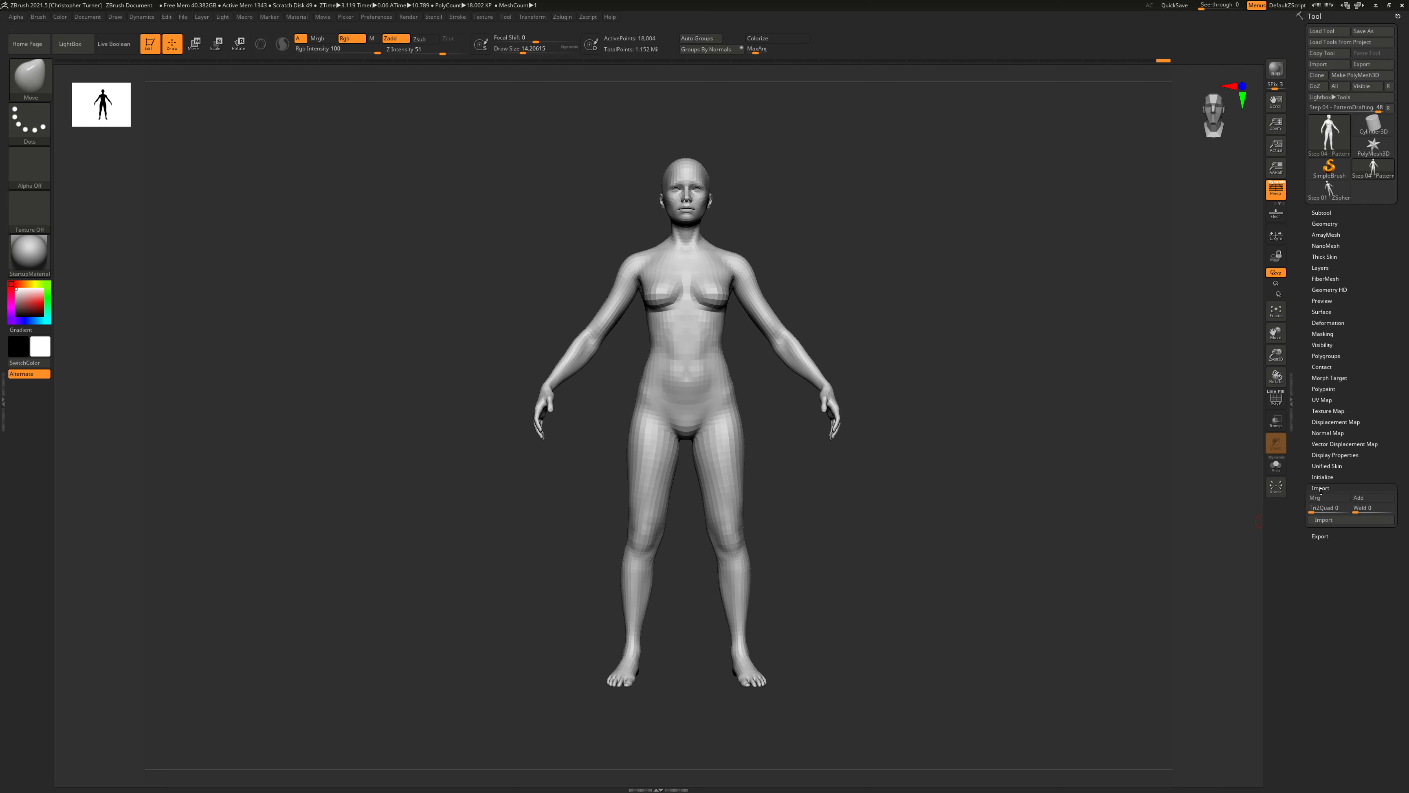
pyautogui.click(1321, 488)
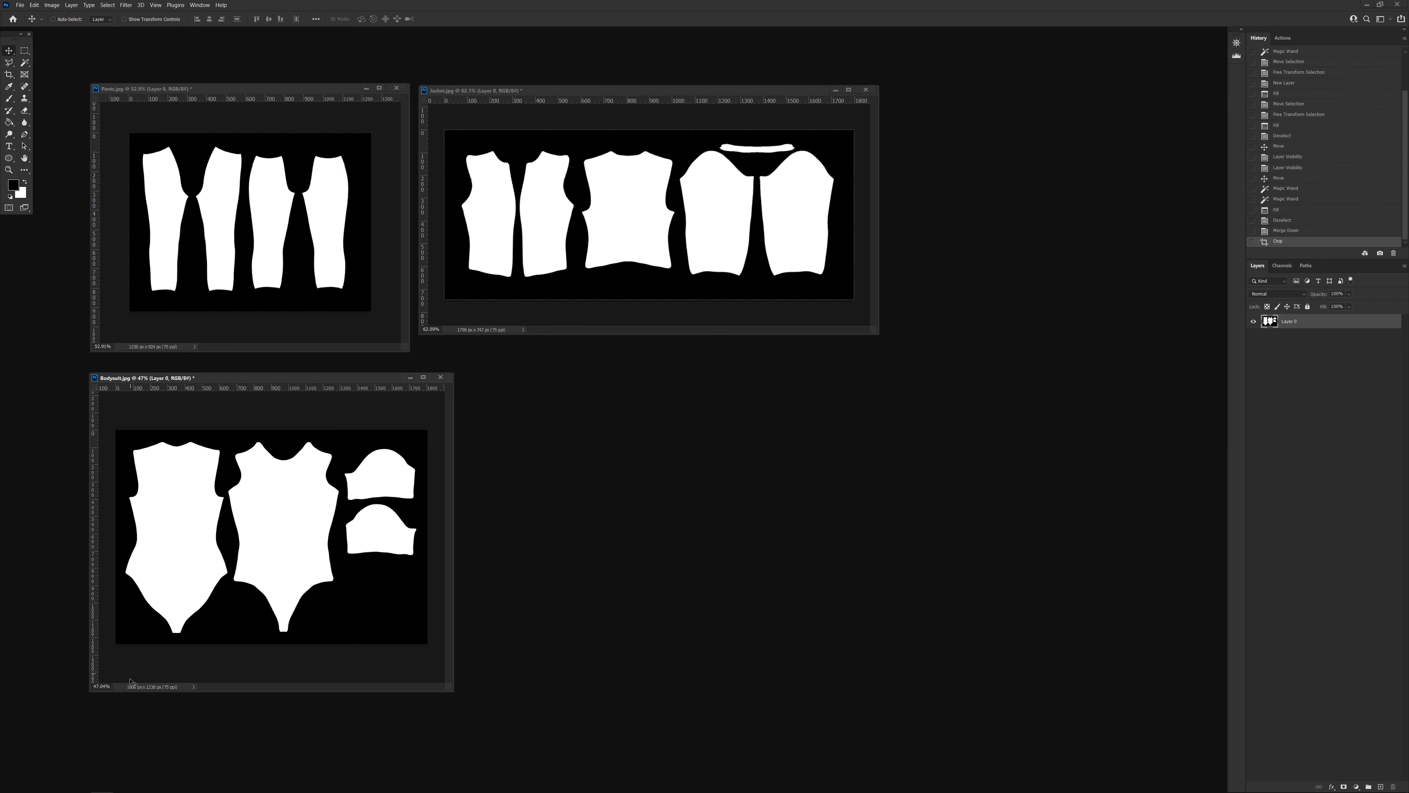
# Switch to 3ds Max and check the system unit scale, accepting 1 unit = 1.0 centimeters with generic display units.
pyautogui.press('super')
pyautogui.click(153, 786)
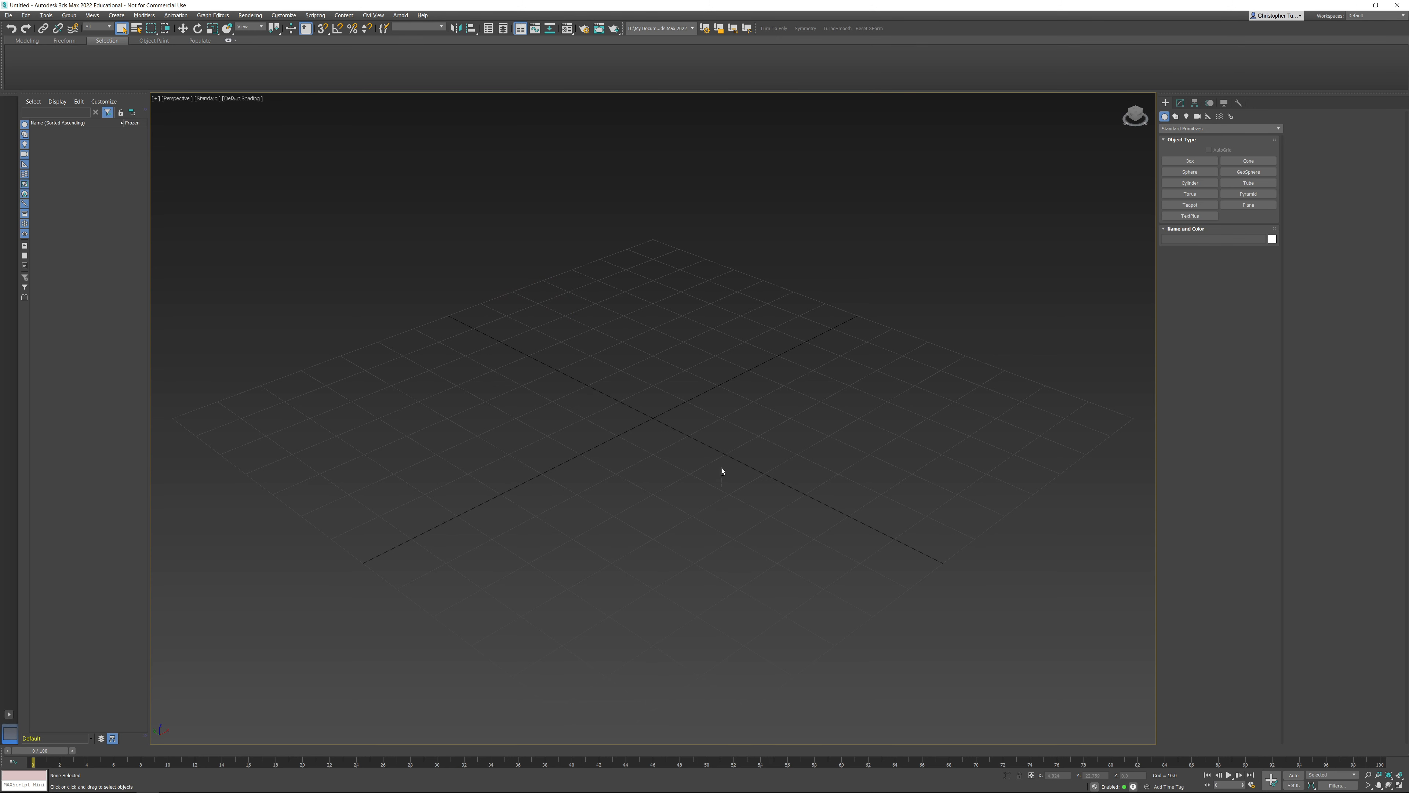
pyautogui.keyDown('alt'); pyautogui.moveTo(720, 472); pyautogui.dragTo(767, 512, button='middle'); pyautogui.keyUp('alt')
pyautogui.scroll(-4, 765, 516)
pyautogui.click(284, 15)
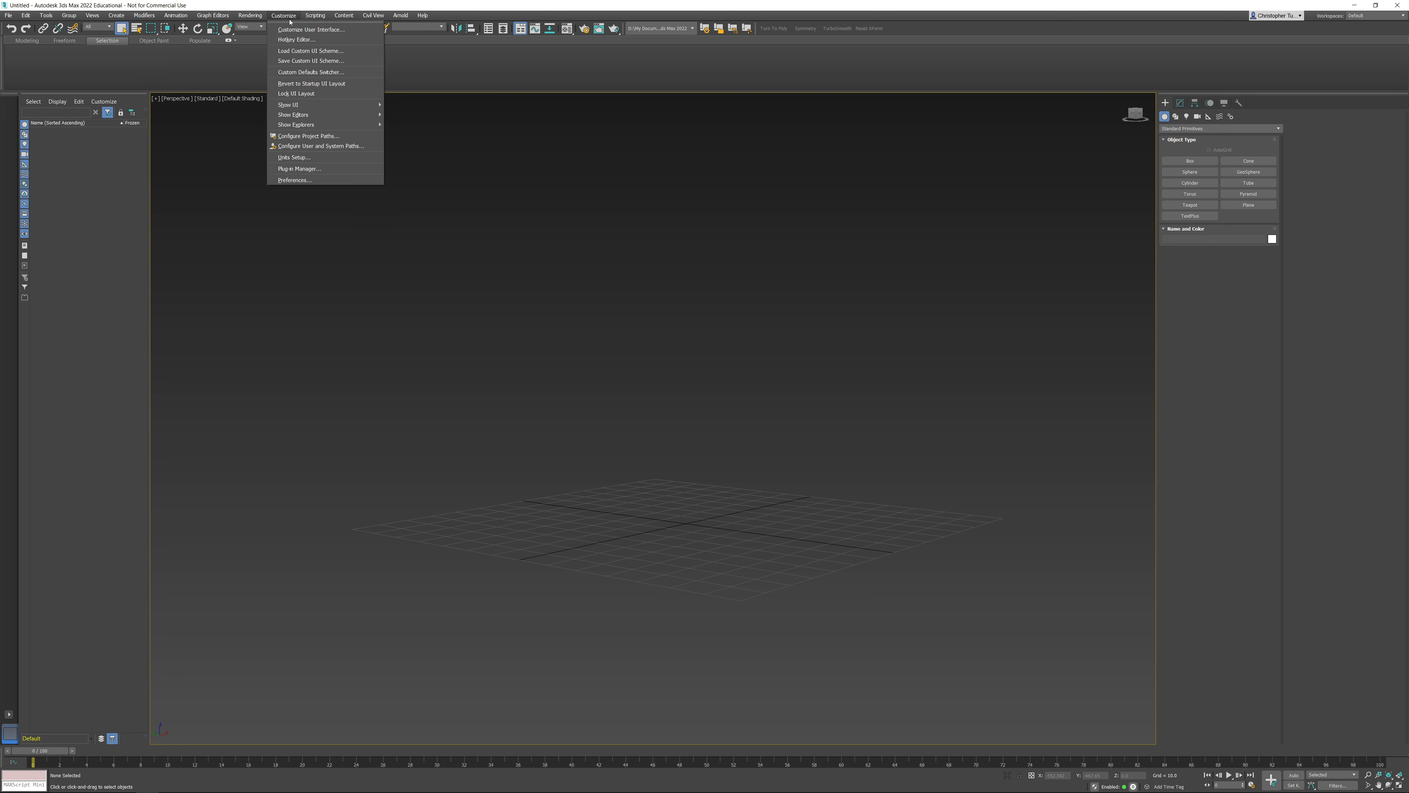
pyautogui.click(299, 159)
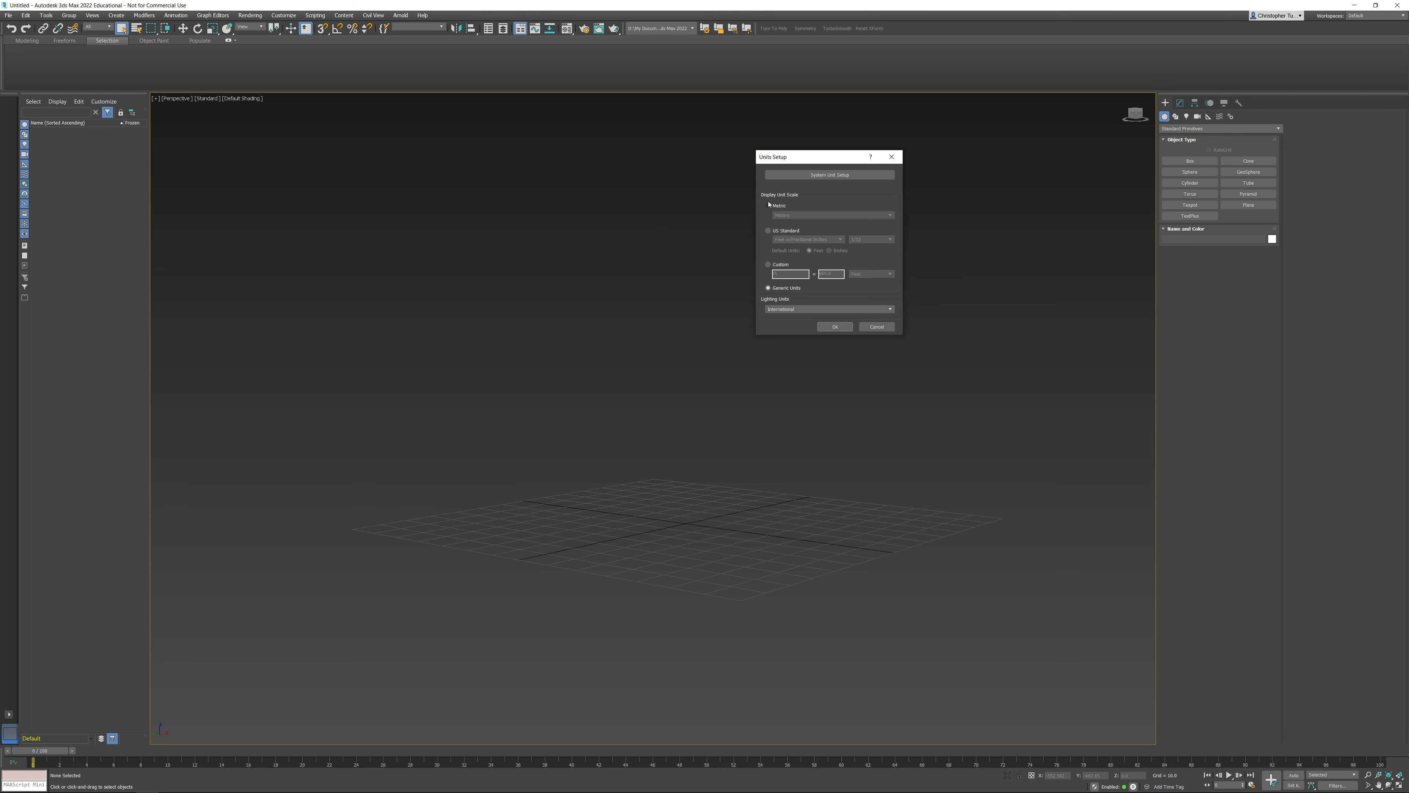
pyautogui.click(799, 178)
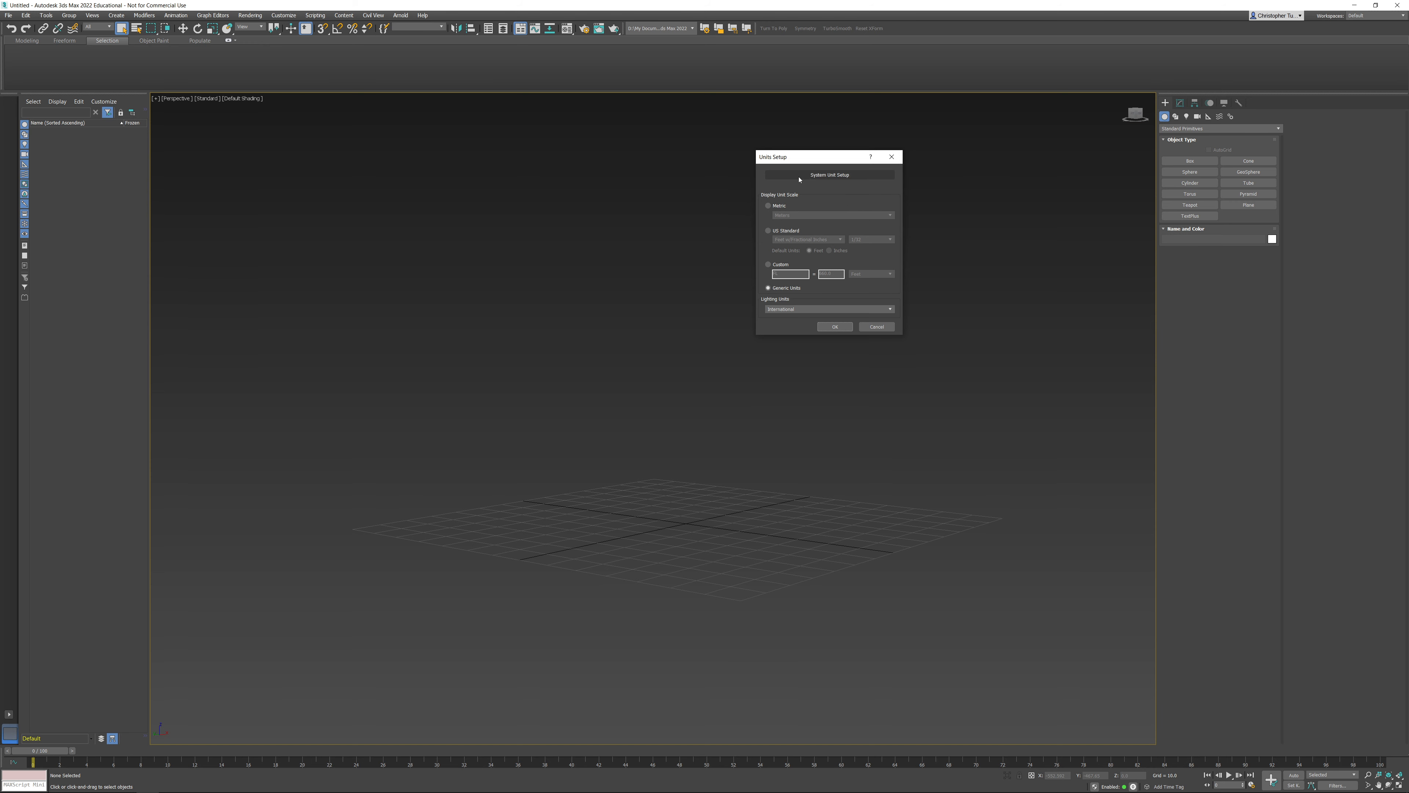
pyautogui.click(838, 175)
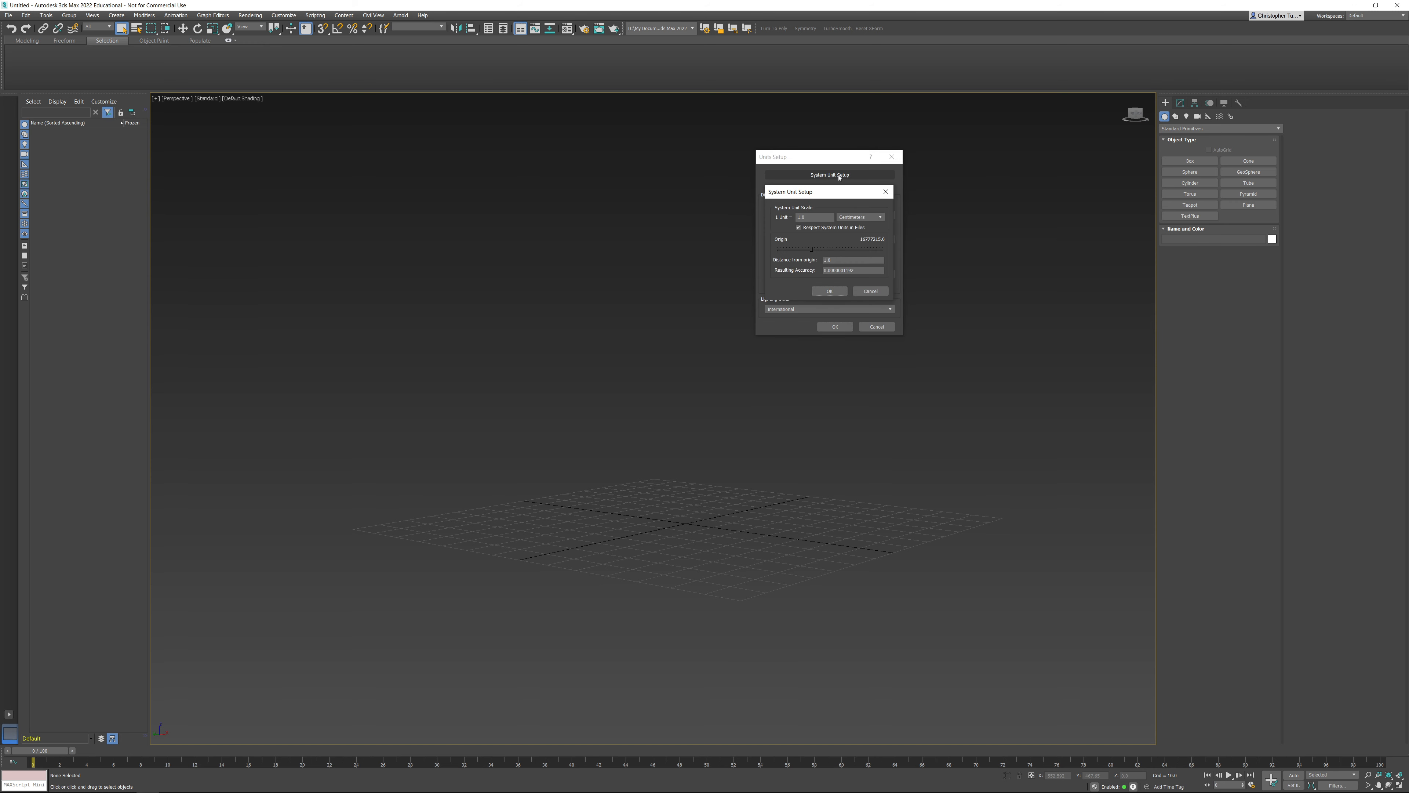
pyautogui.doubleClick(795, 217)
pyautogui.click(828, 293)
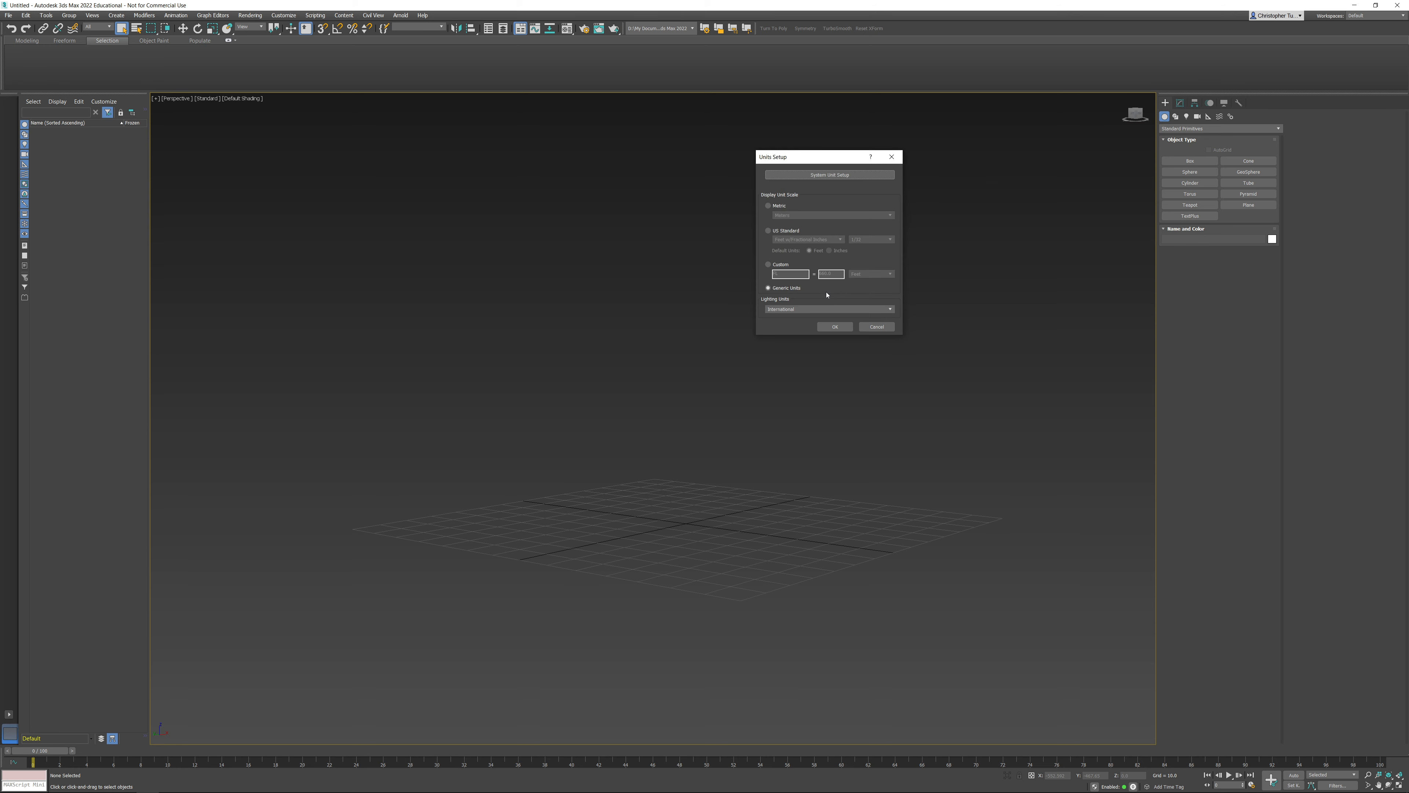
pyautogui.click(835, 326)
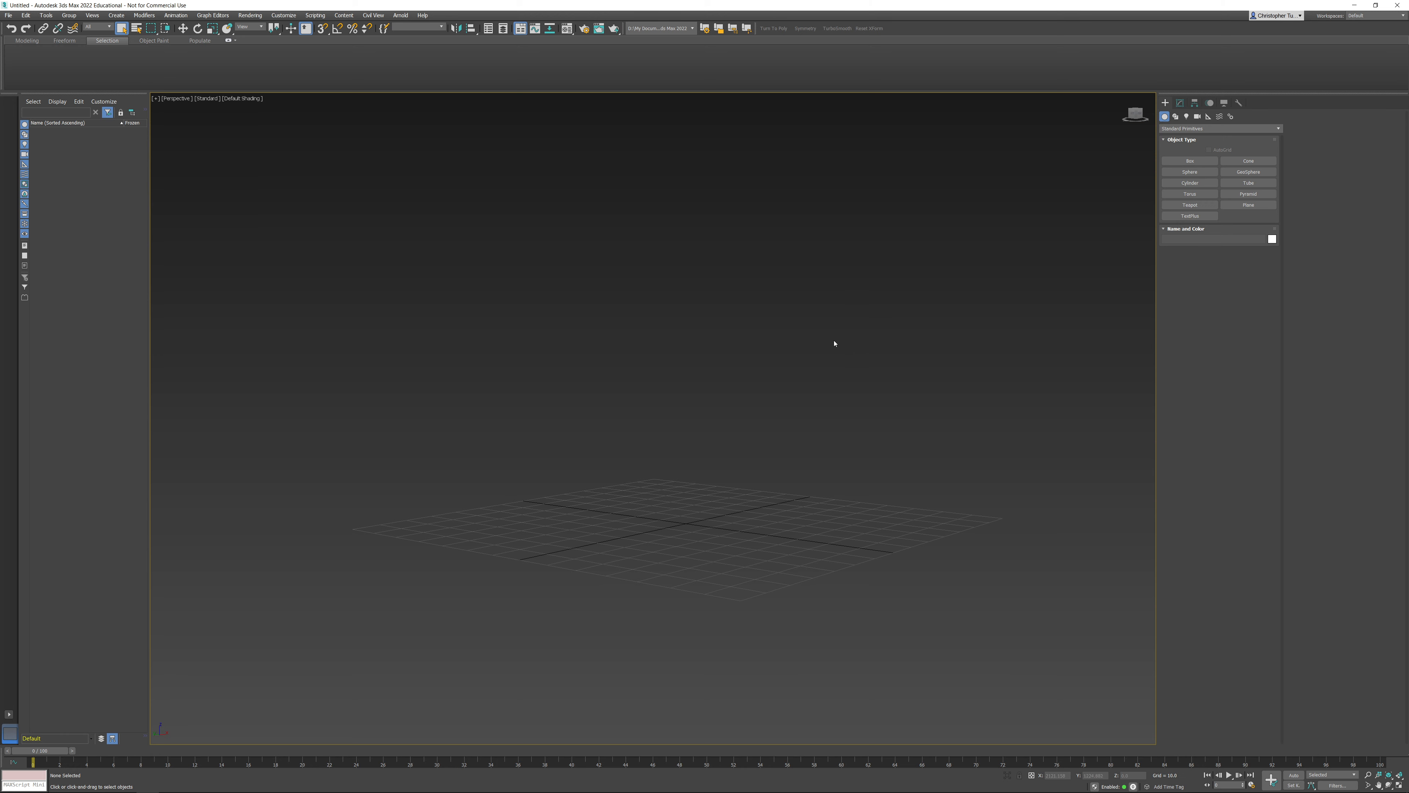
# Import the Avatar OBJ from the Star Trek project's OBJ folder as a single mesh with the ZBrush preset.
pyautogui.click(9, 15)
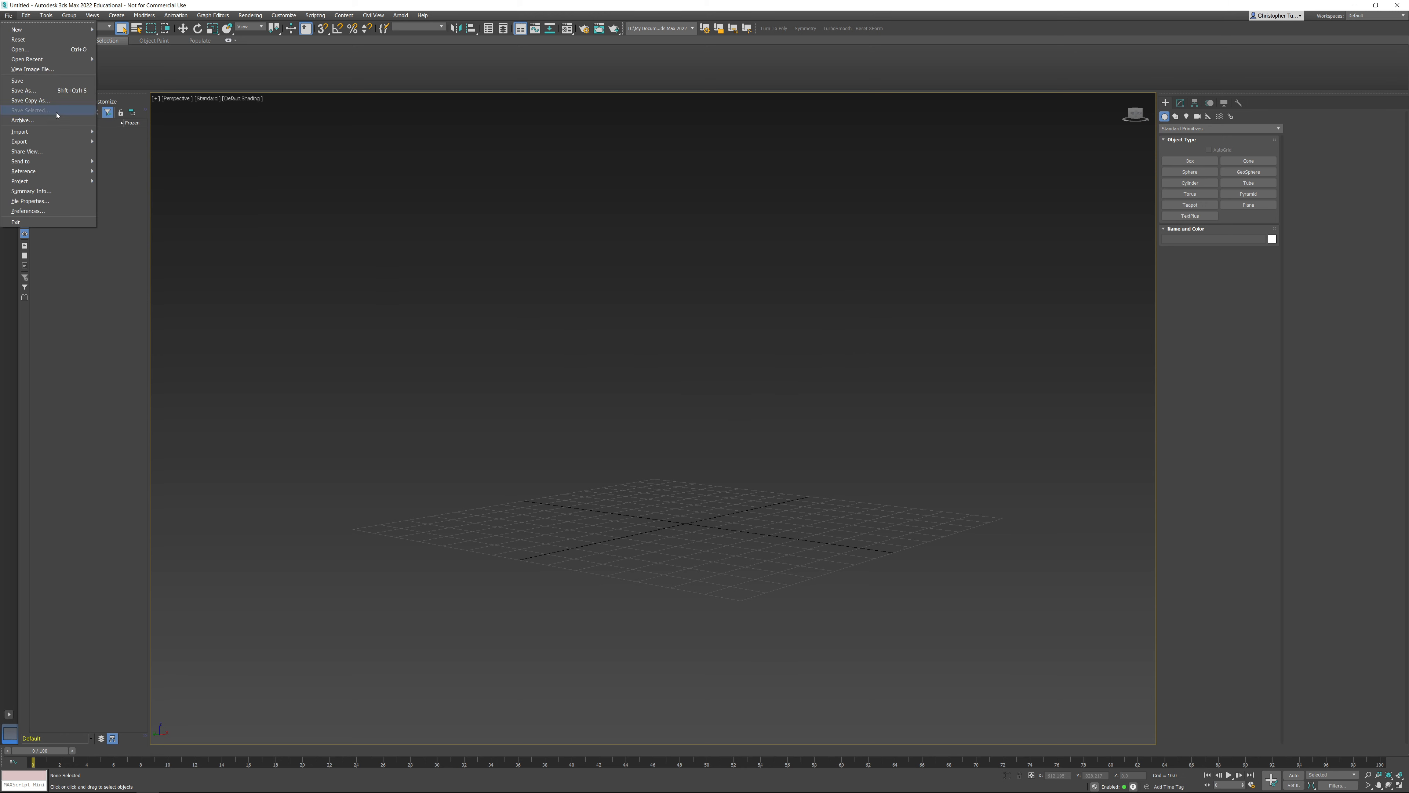
pyautogui.moveTo(69, 133)
pyautogui.click(118, 132)
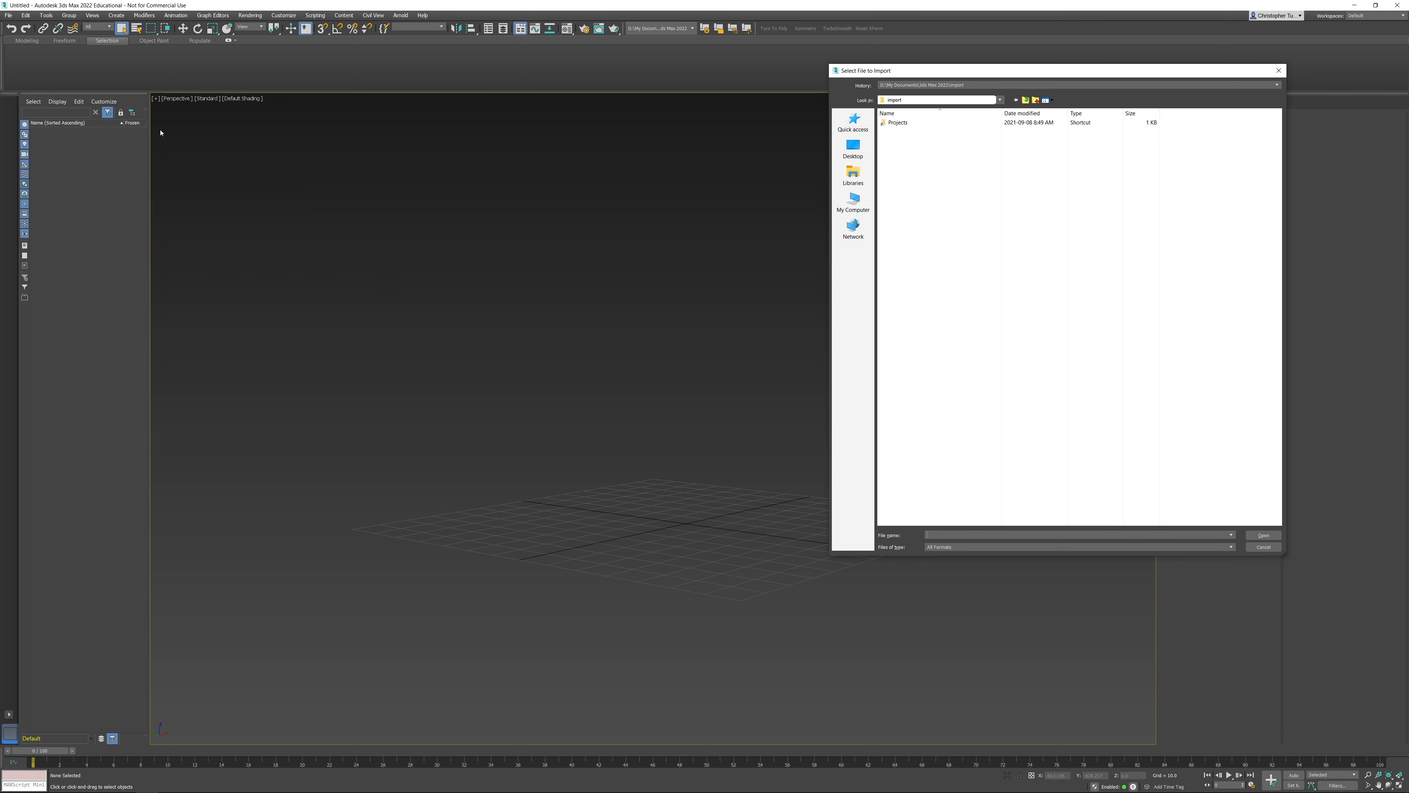
pyautogui.doubleClick(899, 123)
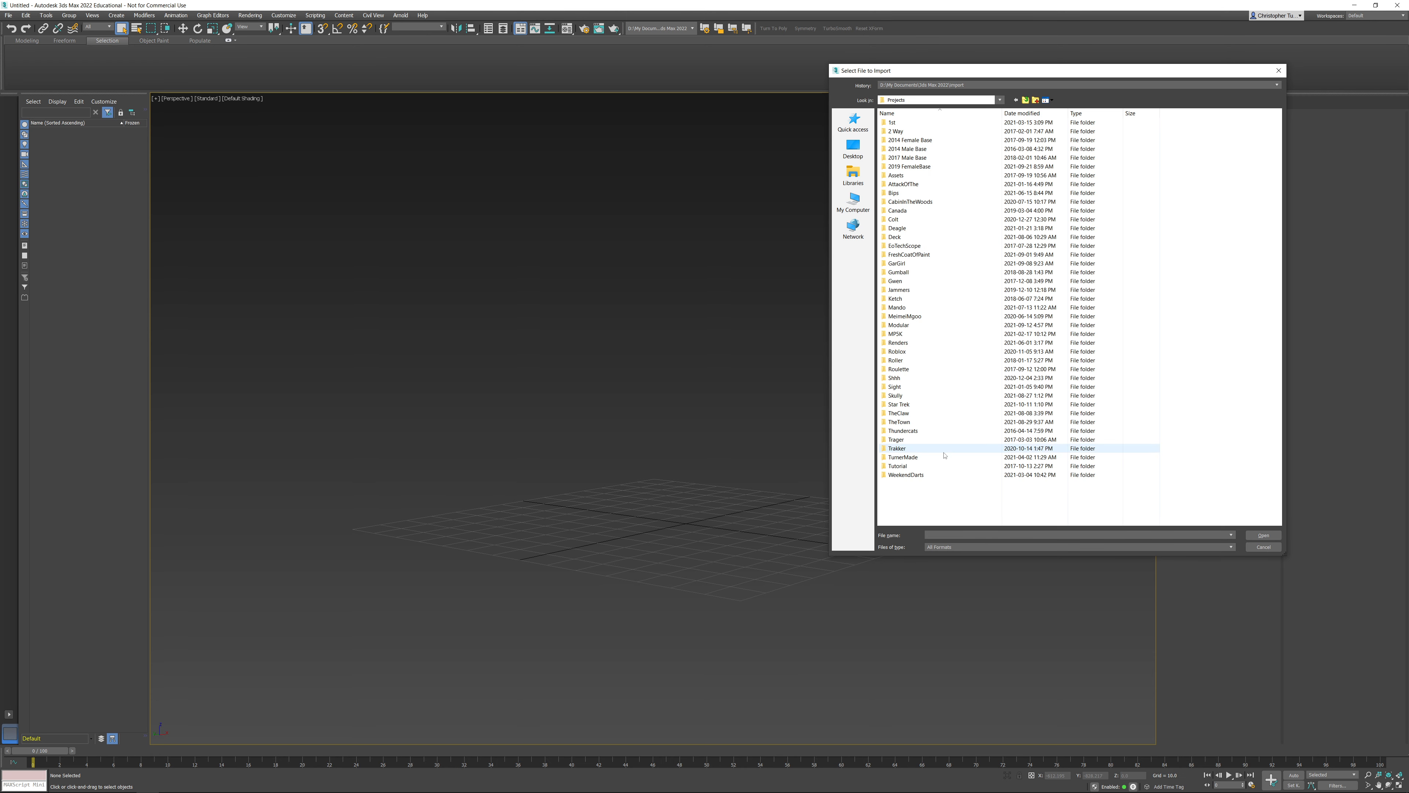
pyautogui.doubleClick(899, 413)
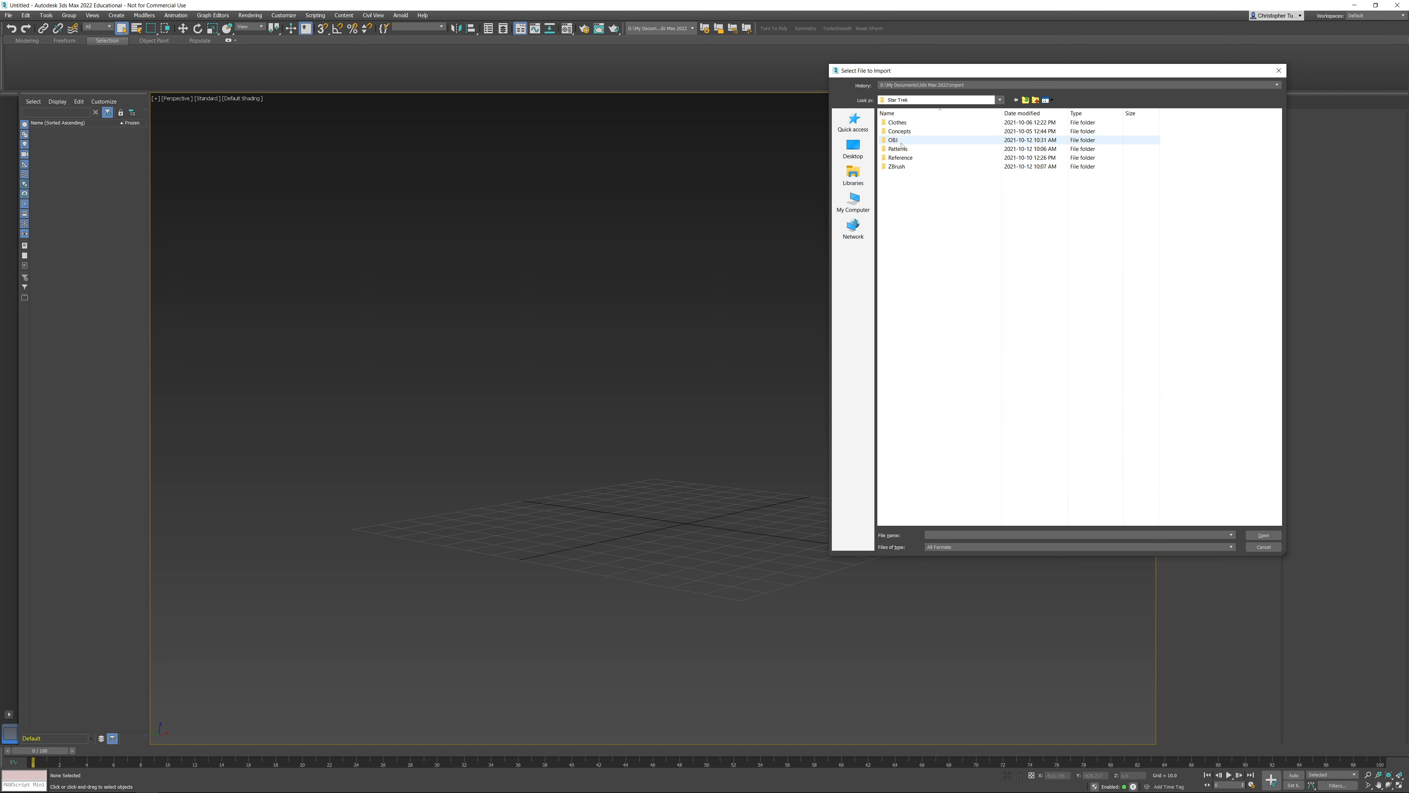
pyautogui.doubleClick(902, 140)
pyautogui.doubleClick(901, 131)
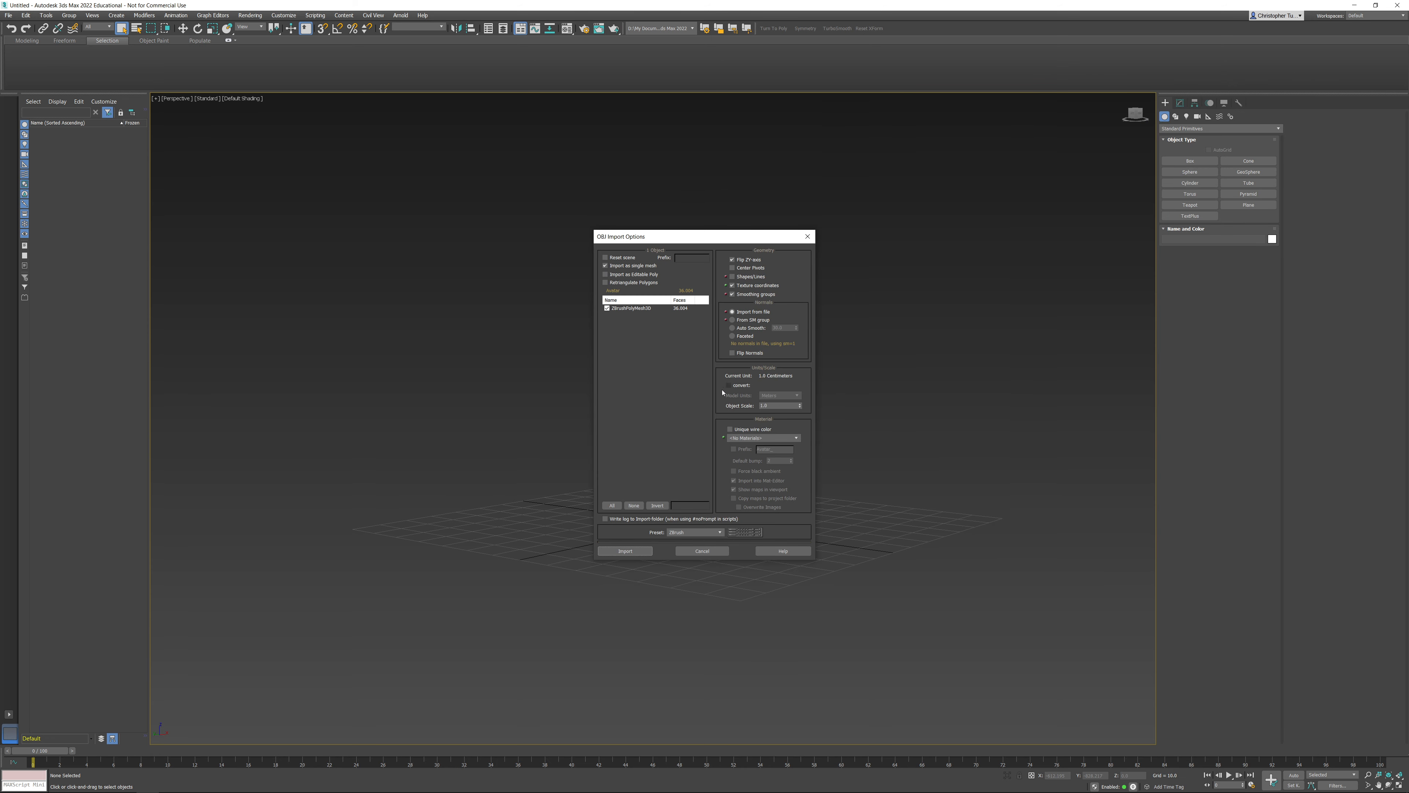
pyautogui.click(633, 552)
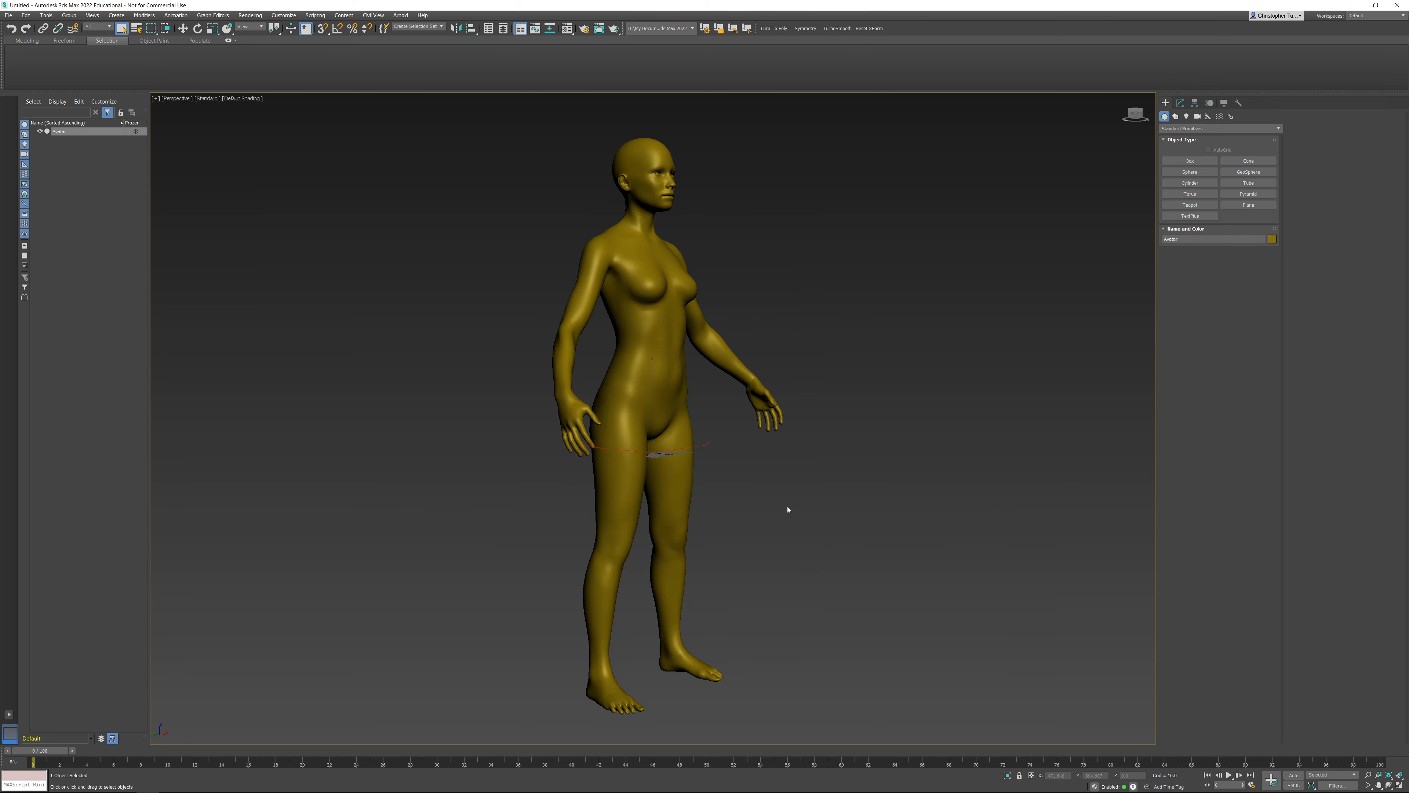
# Examine the imported avatar from several angles, looking closely at the hips and the home grid between the thighs.
pyautogui.keyDown('alt'); pyautogui.moveTo(845, 487); pyautogui.dragTo(716, 482, button='middle'); pyautogui.keyUp('alt')
pyautogui.scroll(8, 795, 485)
pyautogui.scroll(-10, 771, 569)
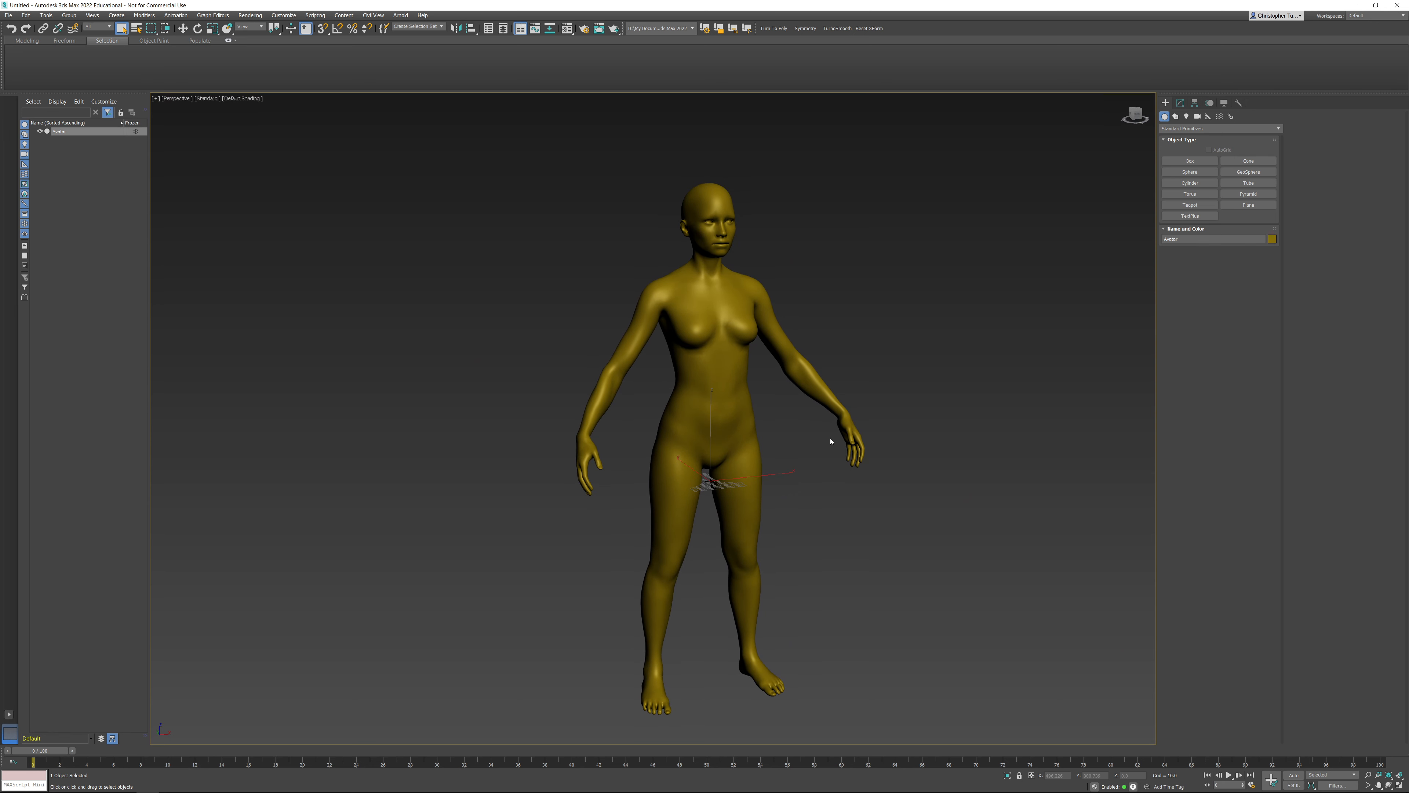
pyautogui.scroll(3, 790, 412)
pyautogui.keyDown('alt'); pyautogui.moveTo(796, 410); pyautogui.dragTo(766, 345, button='middle'); pyautogui.keyUp('alt')
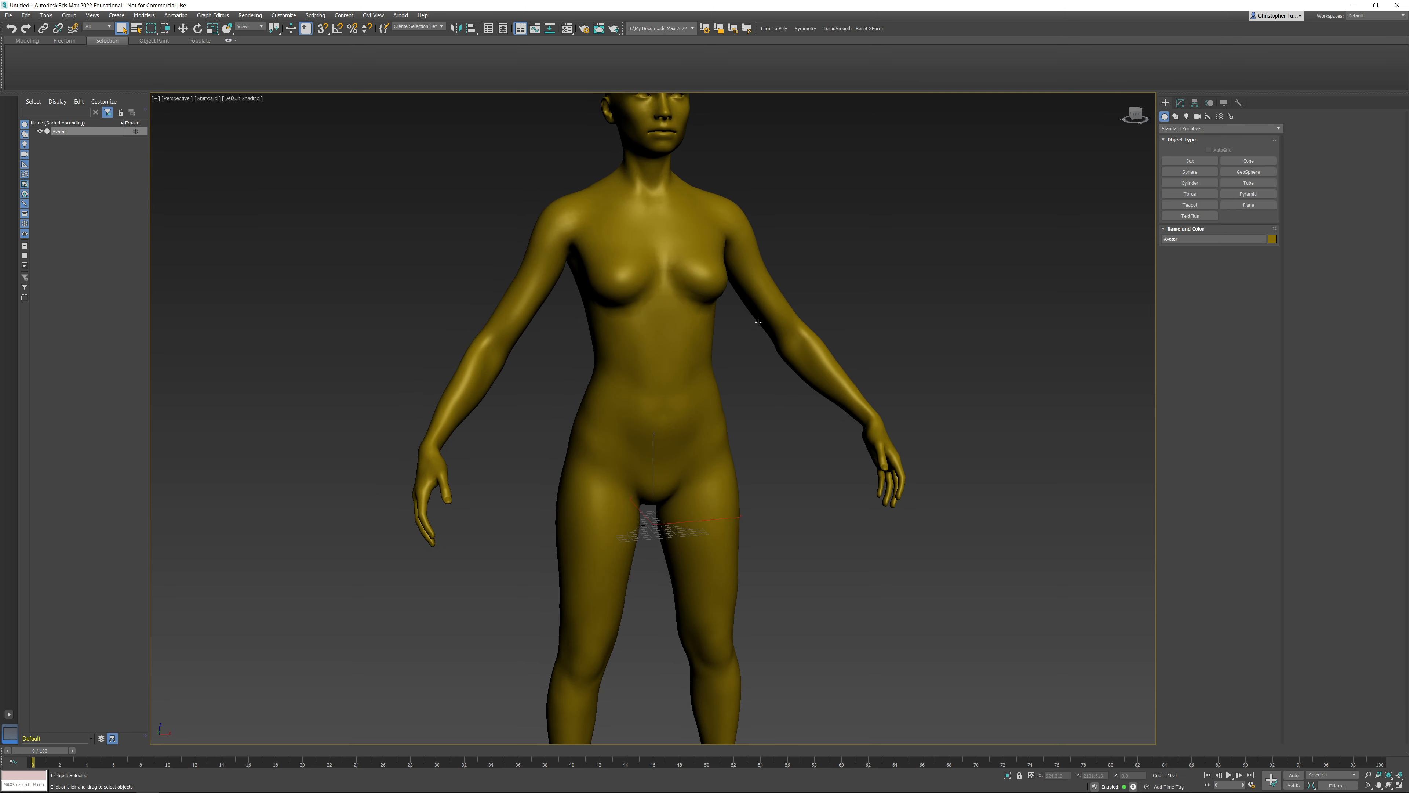
pyautogui.scroll(4, 758, 327)
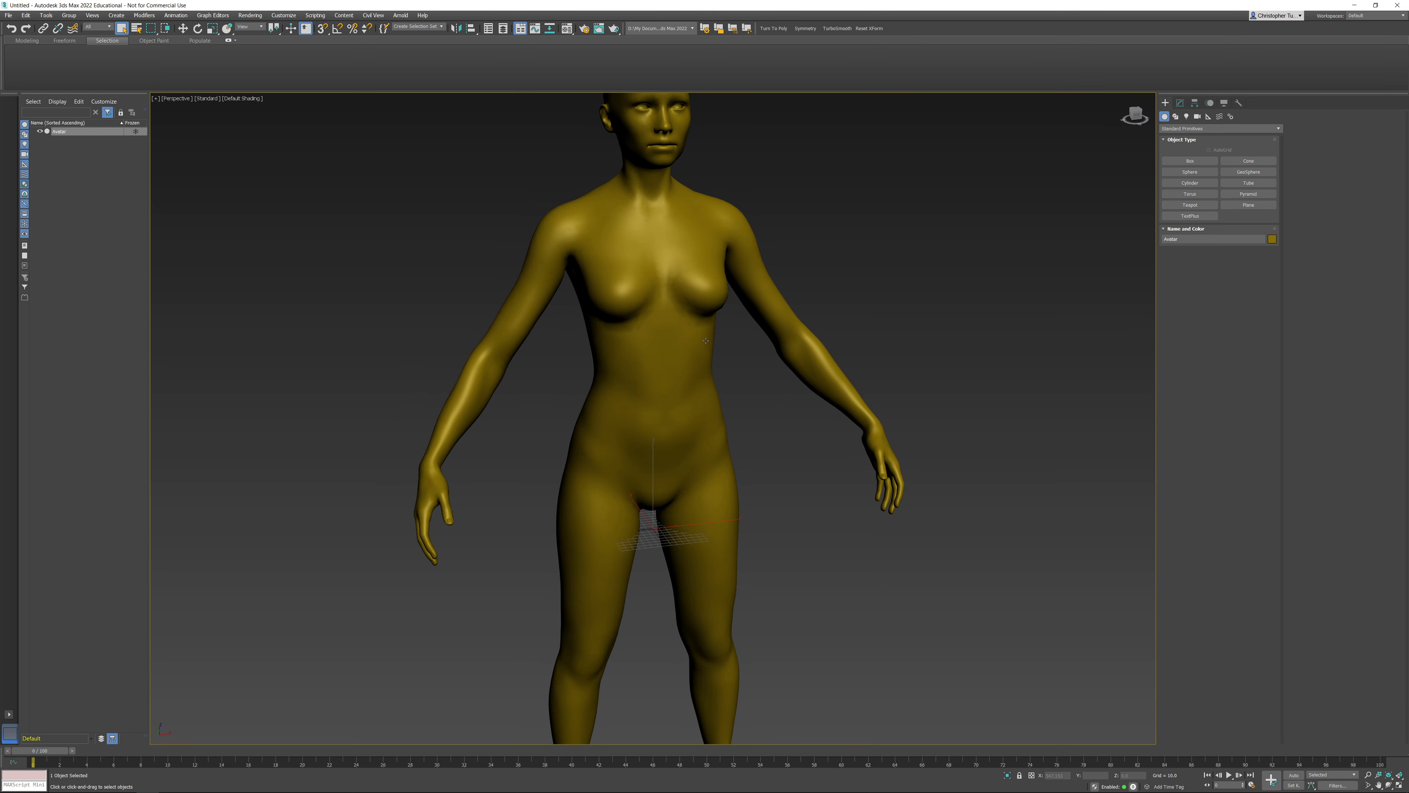
pyautogui.scroll(4, 790, 418)
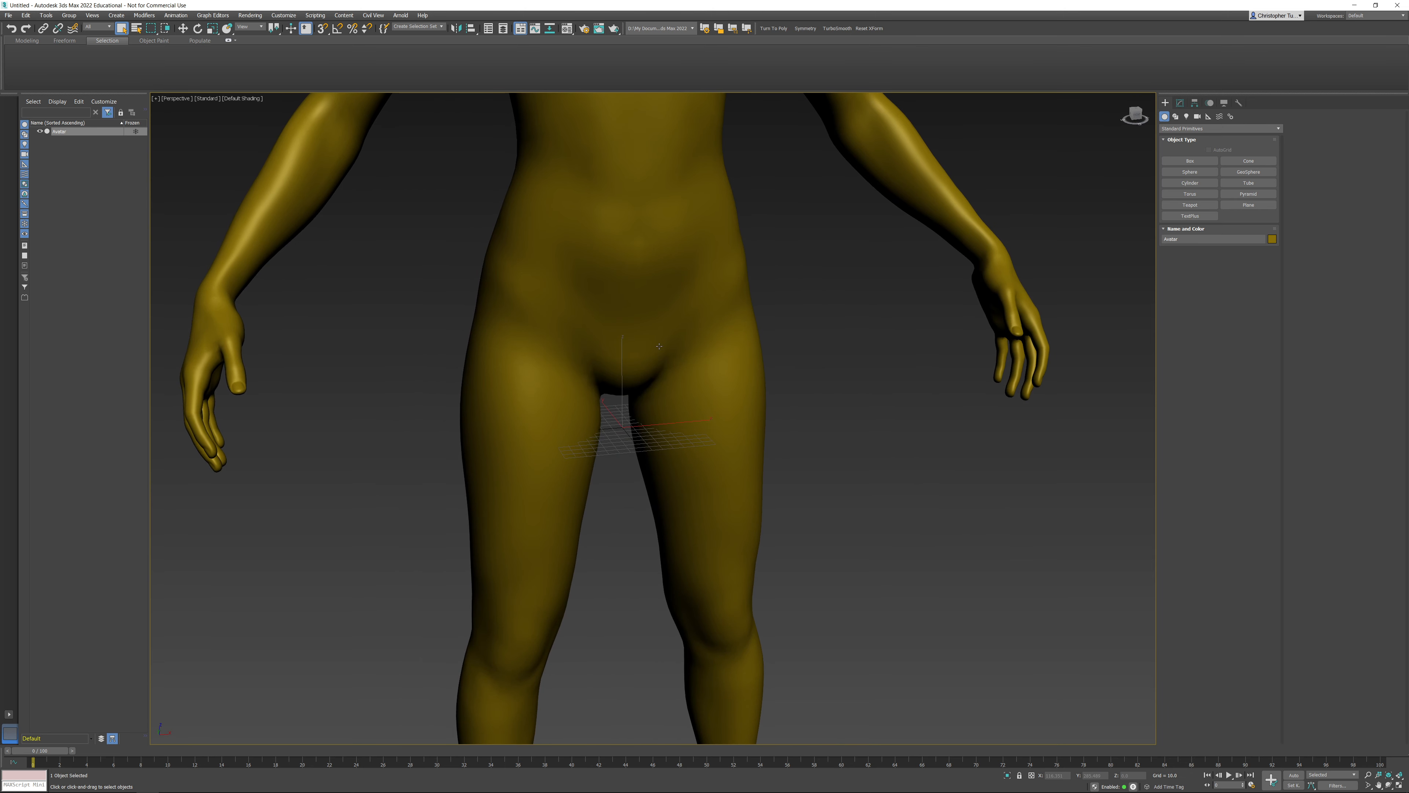
pyautogui.scroll(-3, 659, 346)
pyautogui.keyDown('alt'); pyautogui.moveTo(660, 346); pyautogui.dragTo(678, 443, button='middle'); pyautogui.keyUp('alt')
pyautogui.scroll(3, 662, 423)
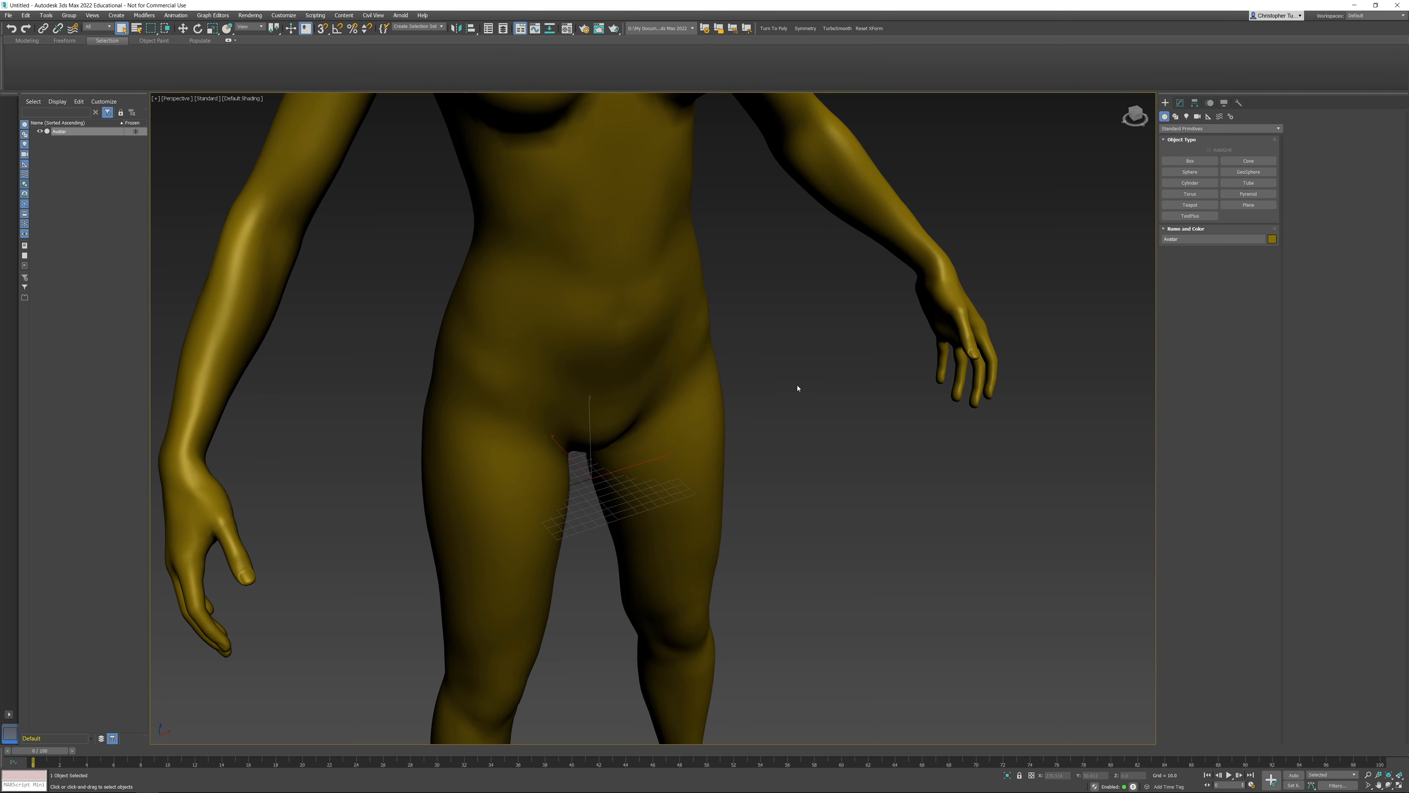
pyautogui.scroll(-3, 797, 388)
pyautogui.moveTo(797, 388); pyautogui.dragTo(821, 447, button='middle')
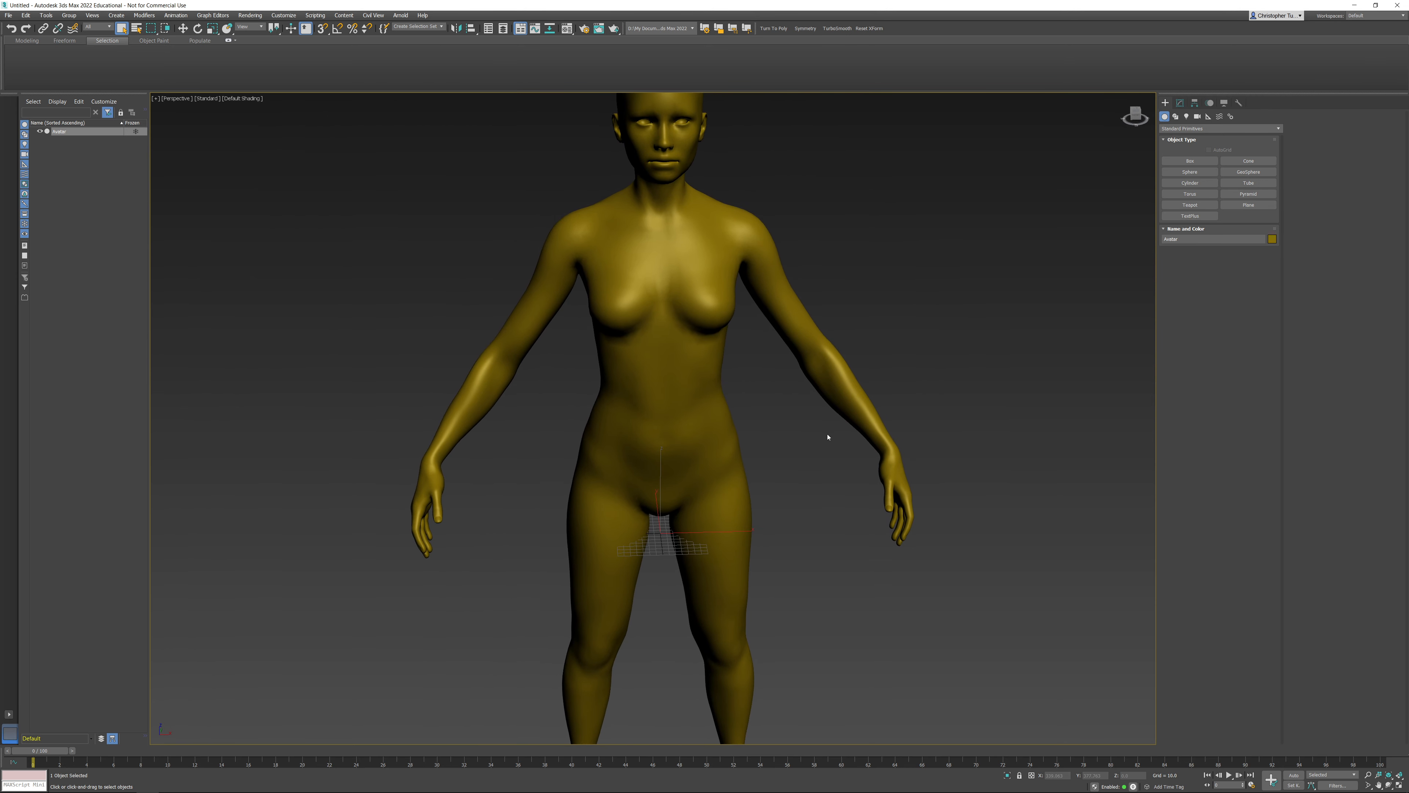
# Create a small standard box on the home grid between the avatar's upper thighs.
pyautogui.click(1190, 160)
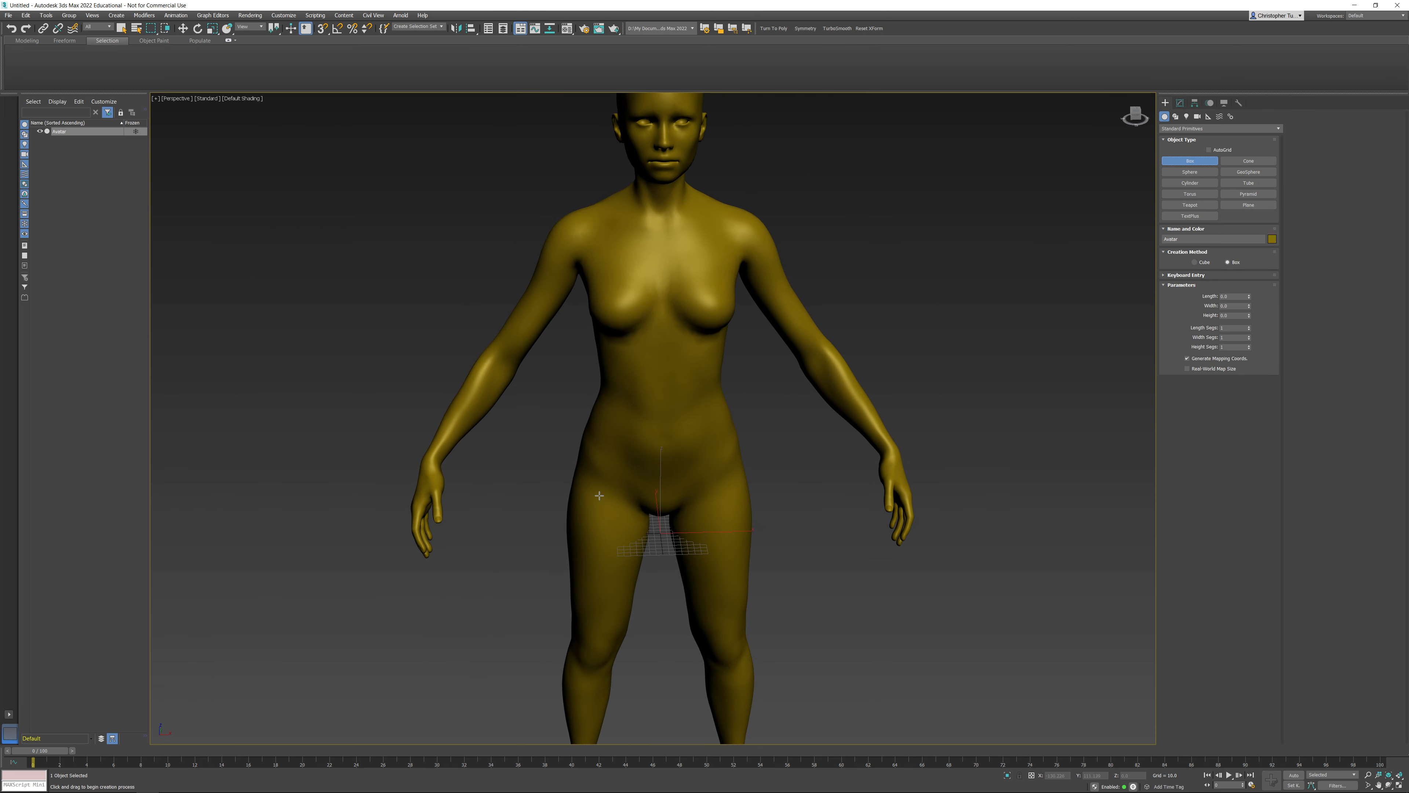
pyautogui.keyDown('alt'); pyautogui.moveTo(599, 495); pyautogui.dragTo(635, 517, button='middle'); pyautogui.keyUp('alt')
pyautogui.moveTo(636, 516); pyautogui.dragTo(672, 528)
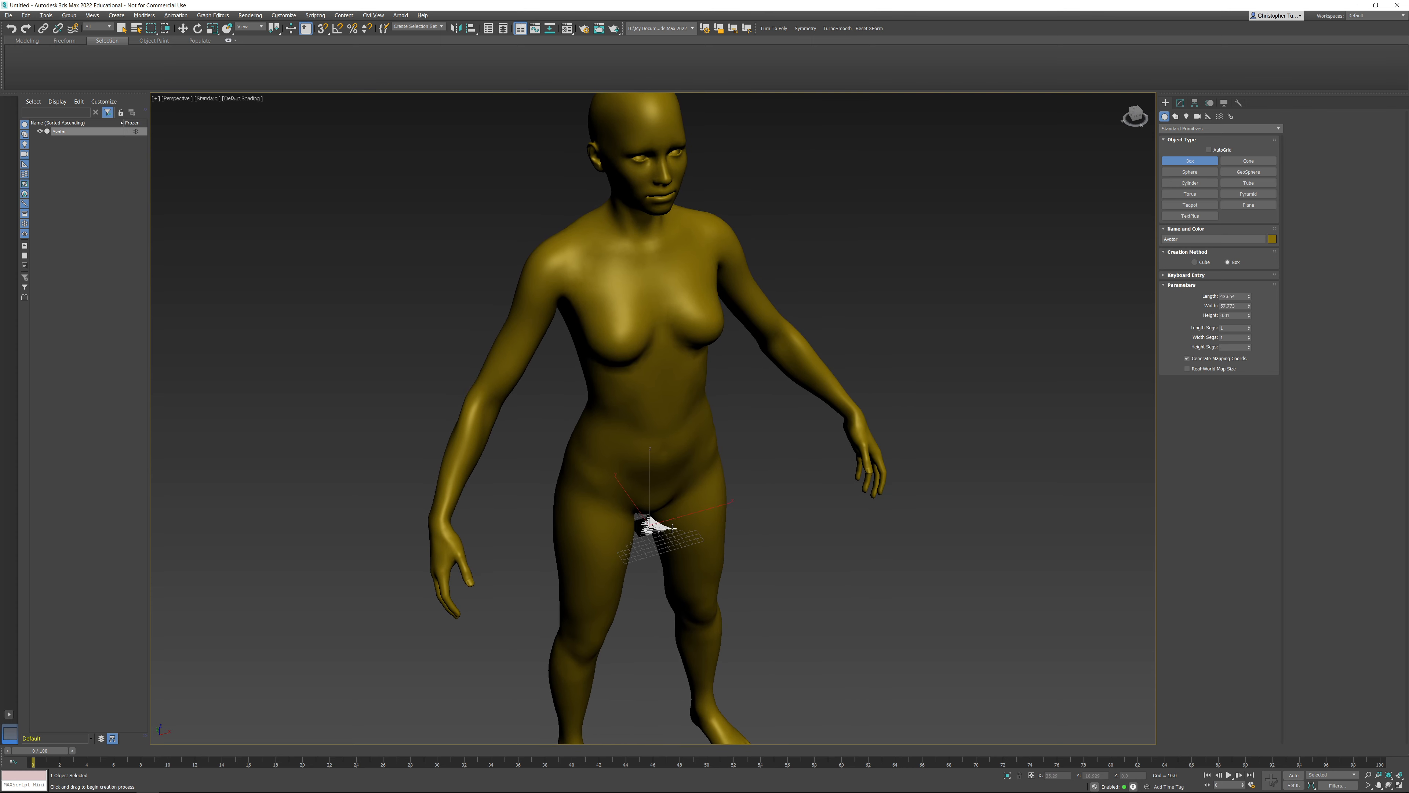
pyautogui.click(673, 387)
pyautogui.rightClick(672, 387)
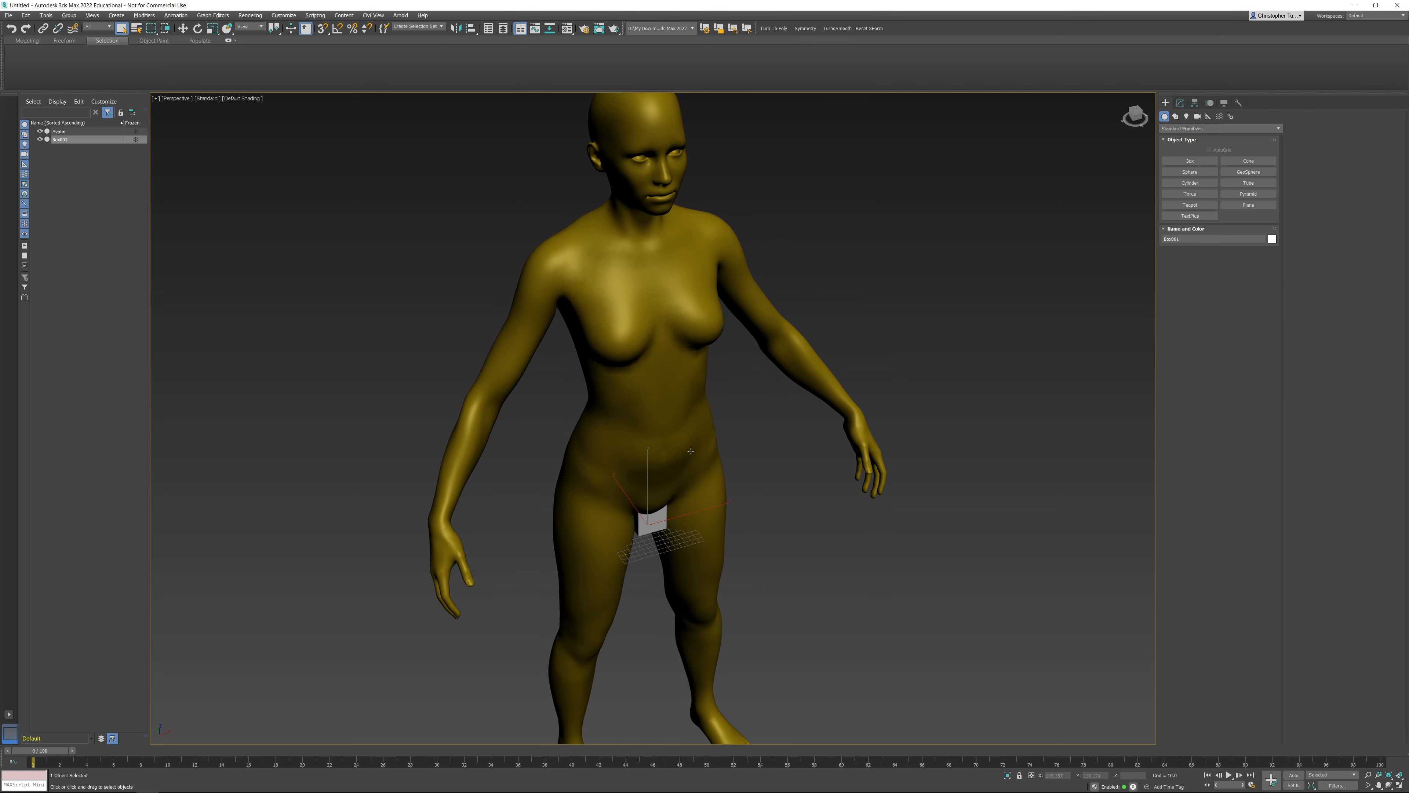
pyautogui.press('F3')
pyautogui.press('F3')
pyautogui.keyDown('alt'); pyautogui.moveTo(671, 484); pyautogui.dragTo(672, 527, button='middle'); pyautogui.keyUp('alt')
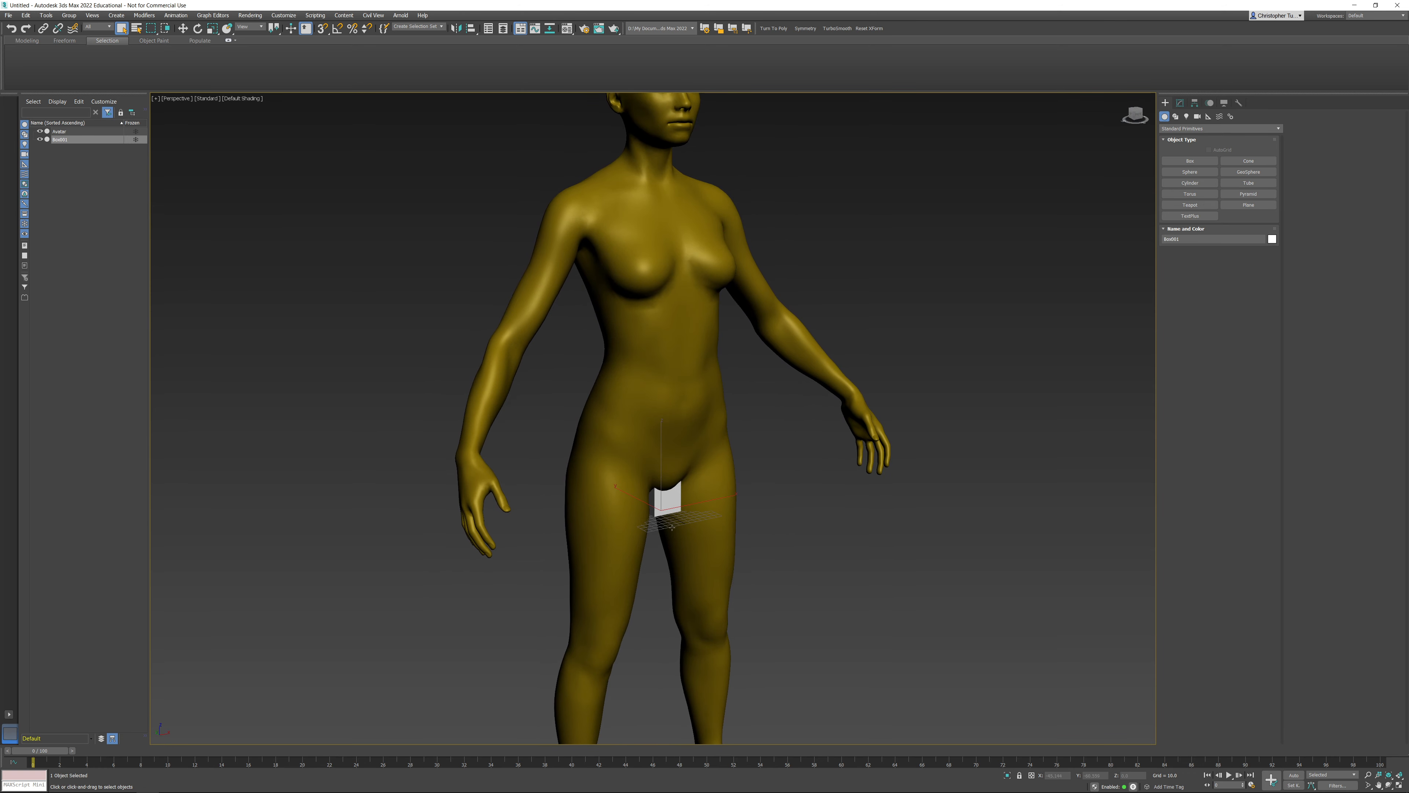
# Show the scene in wireframe, set the box's length to 40 and change its width.
pyautogui.click(1180, 103)
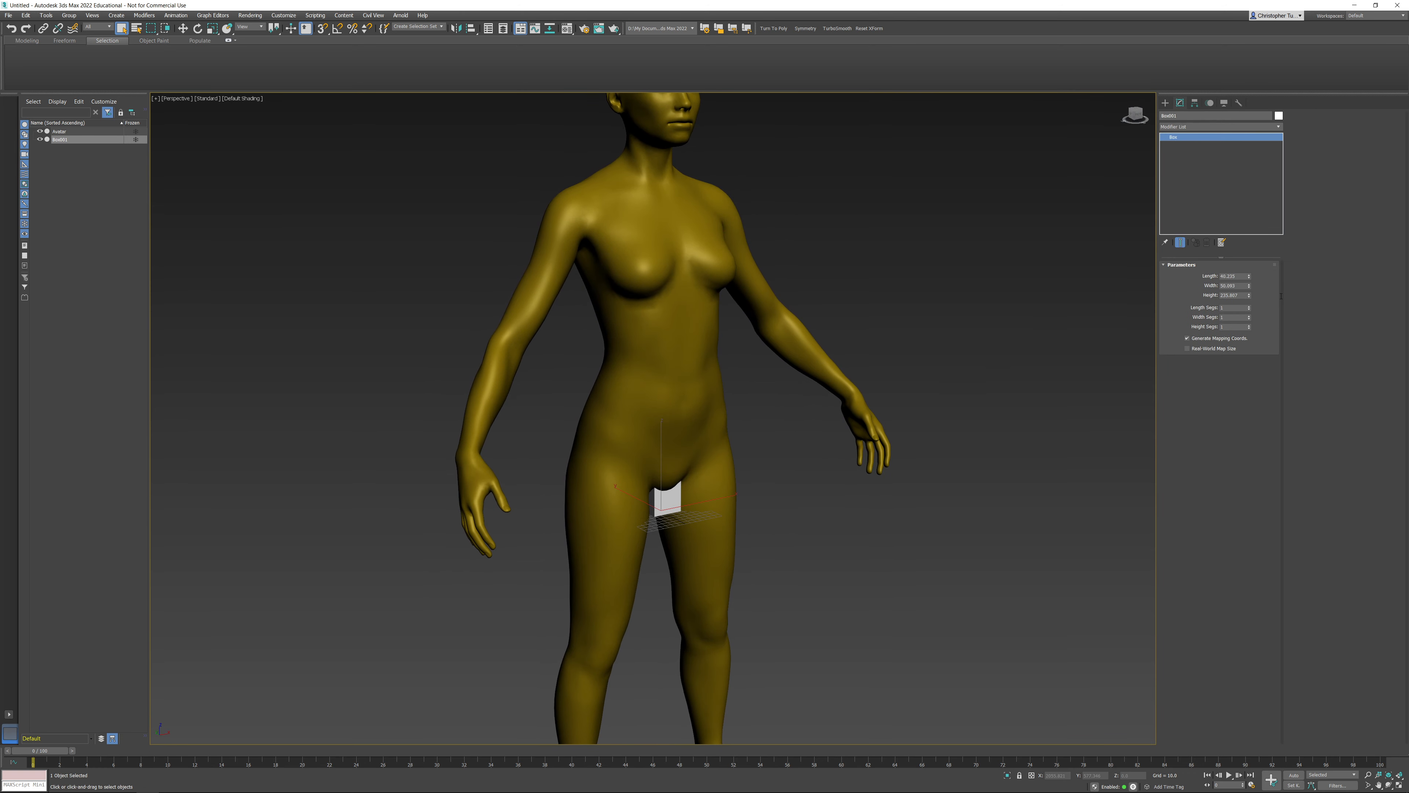
pyautogui.scroll(6, 755, 344)
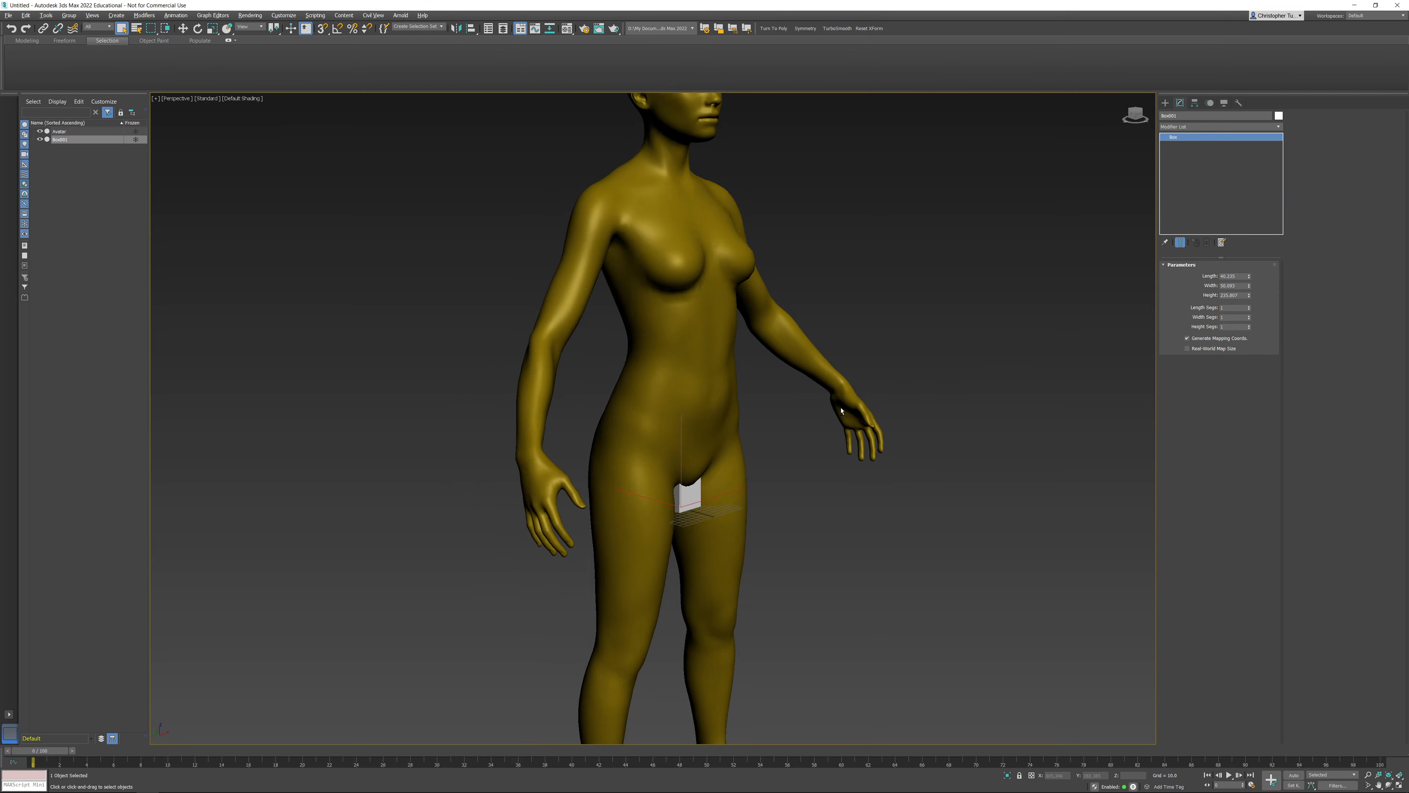
pyautogui.press('F3')
pyautogui.keyDown('alt'); pyautogui.moveTo(748, 361); pyautogui.dragTo(744, 351, button='middle'); pyautogui.keyUp('alt')
pyautogui.moveTo(1242, 276); pyautogui.dragTo(1197, 280)
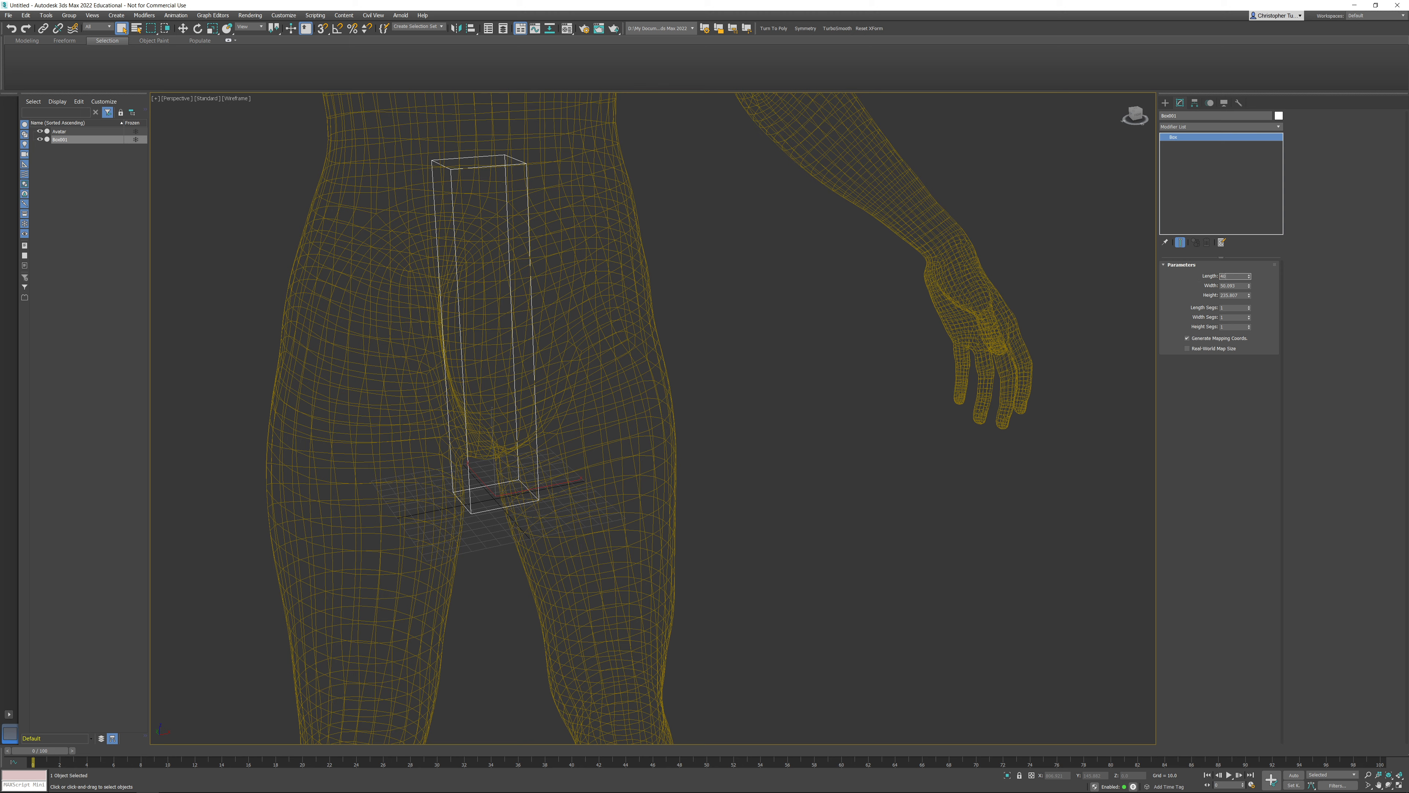
pyautogui.press('Tab')
pyautogui.press('Return')
# Set the box's height to 167.
pyautogui.moveTo(1239, 296); pyautogui.dragTo(1225, 296)
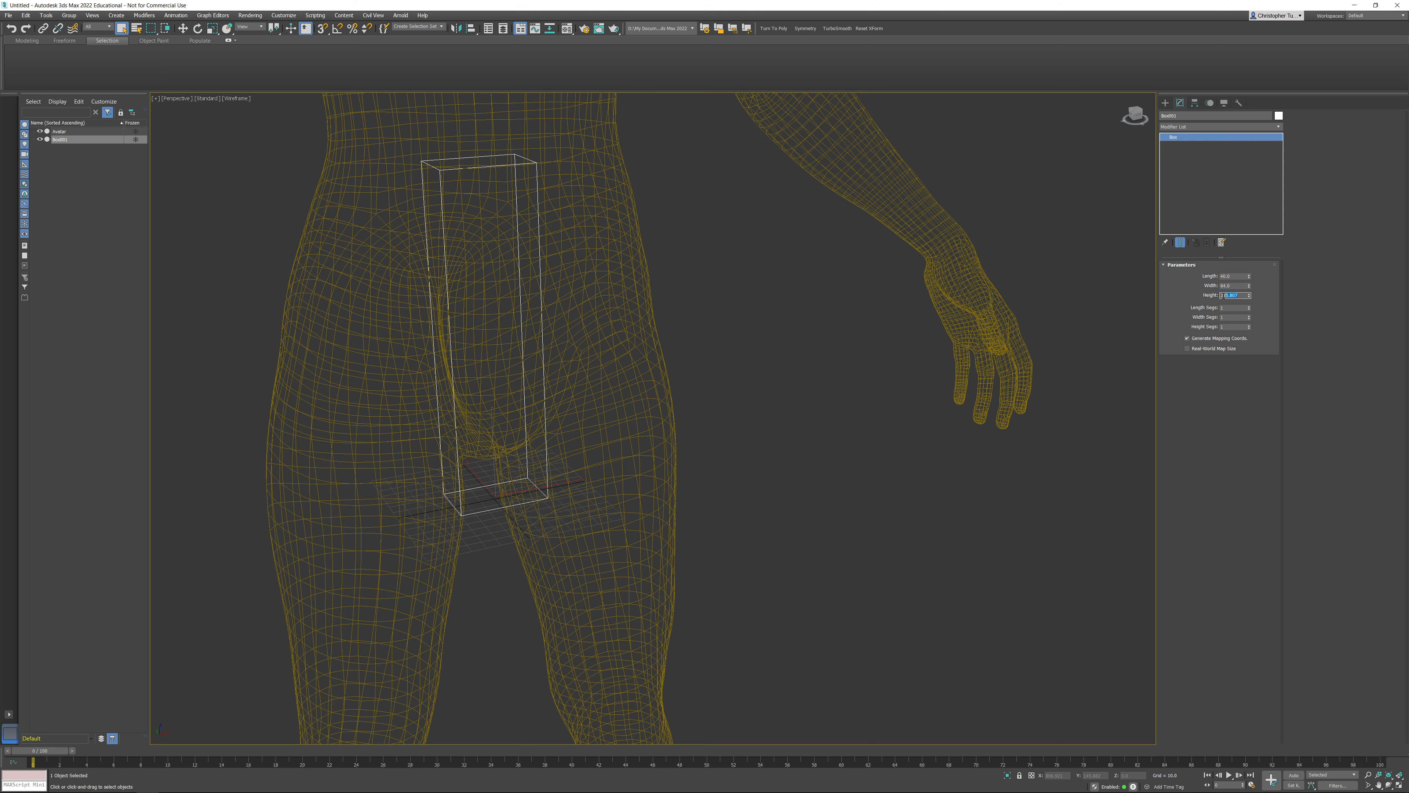
pyautogui.rightClick(938, 420)
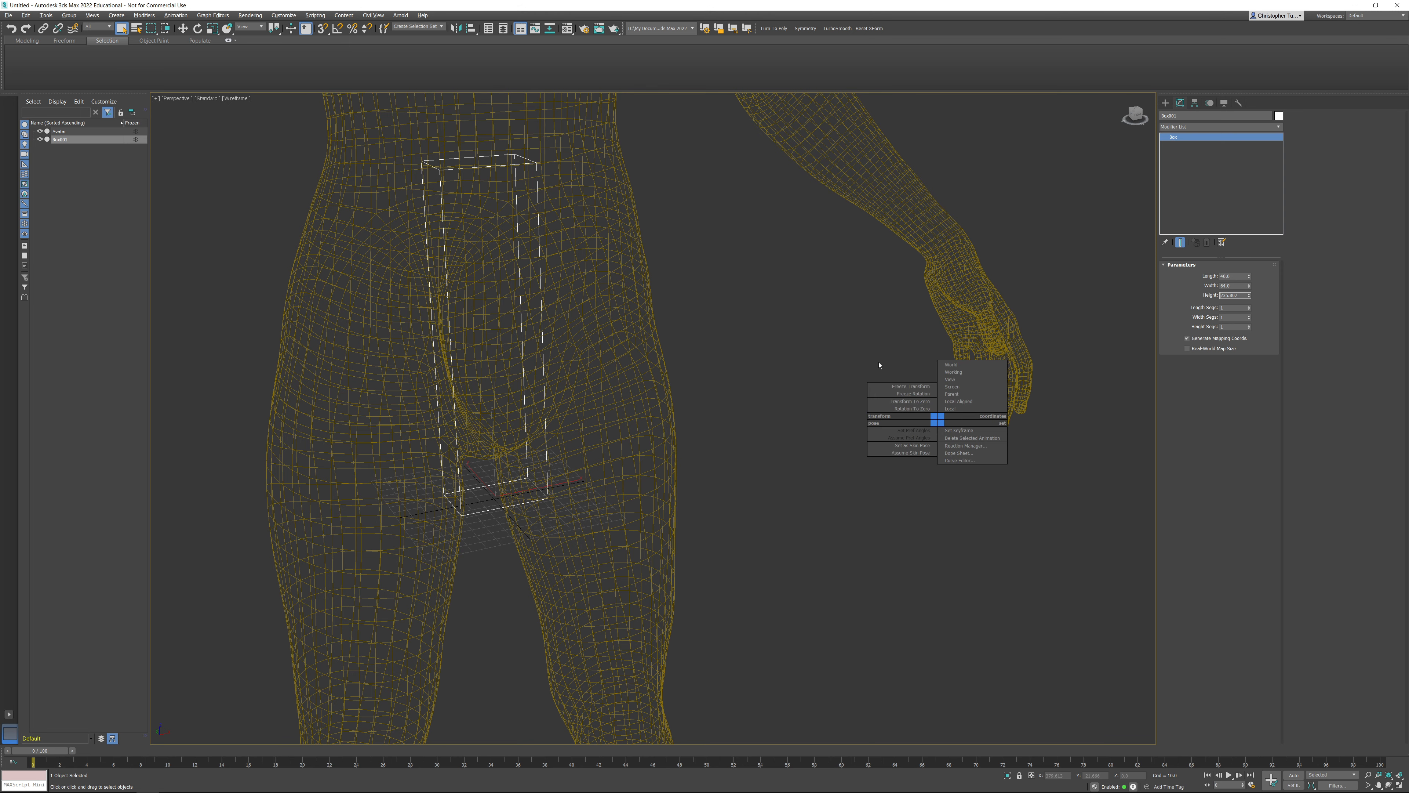
pyautogui.click(819, 439)
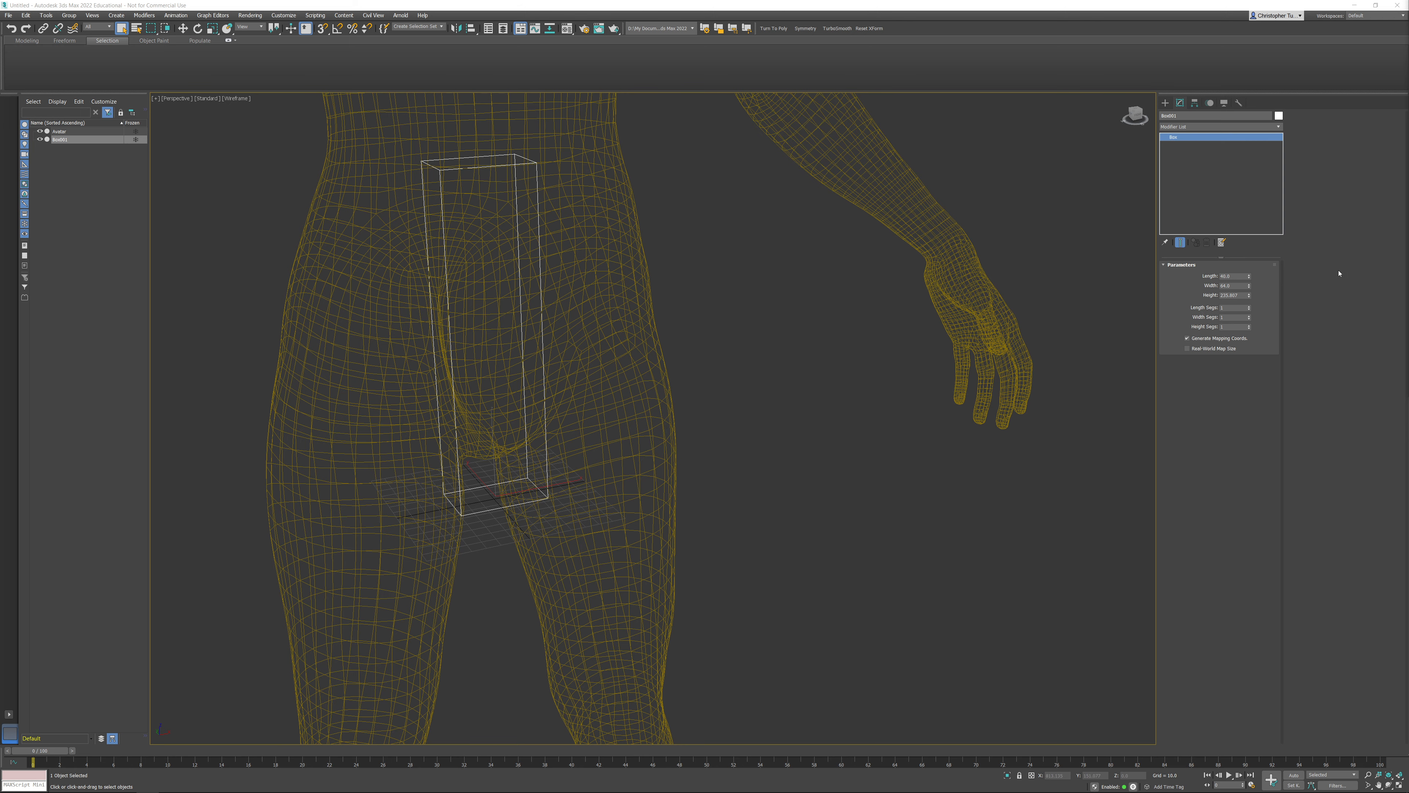
pyautogui.doubleClick(1242, 296)
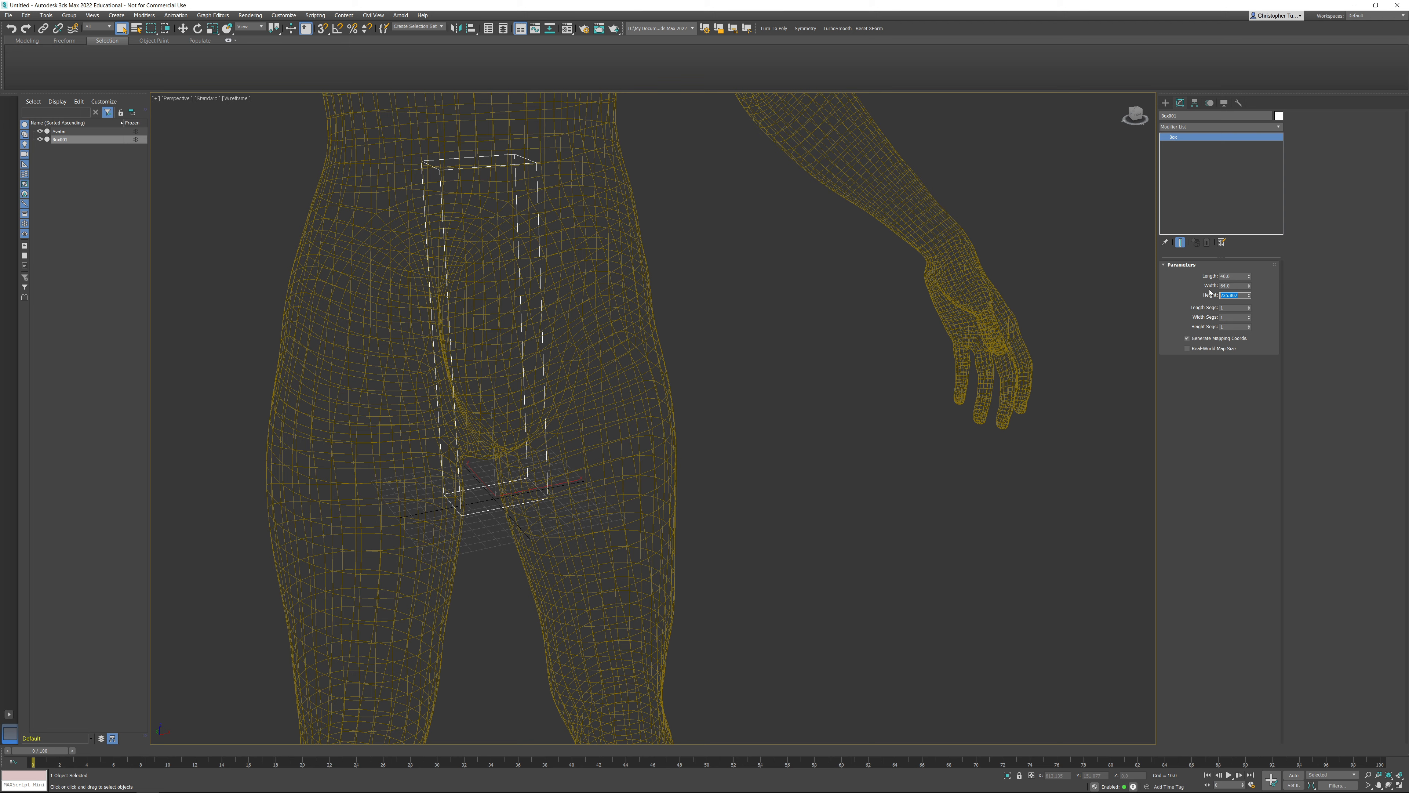
pyautogui.write('167')
pyautogui.press('Return')
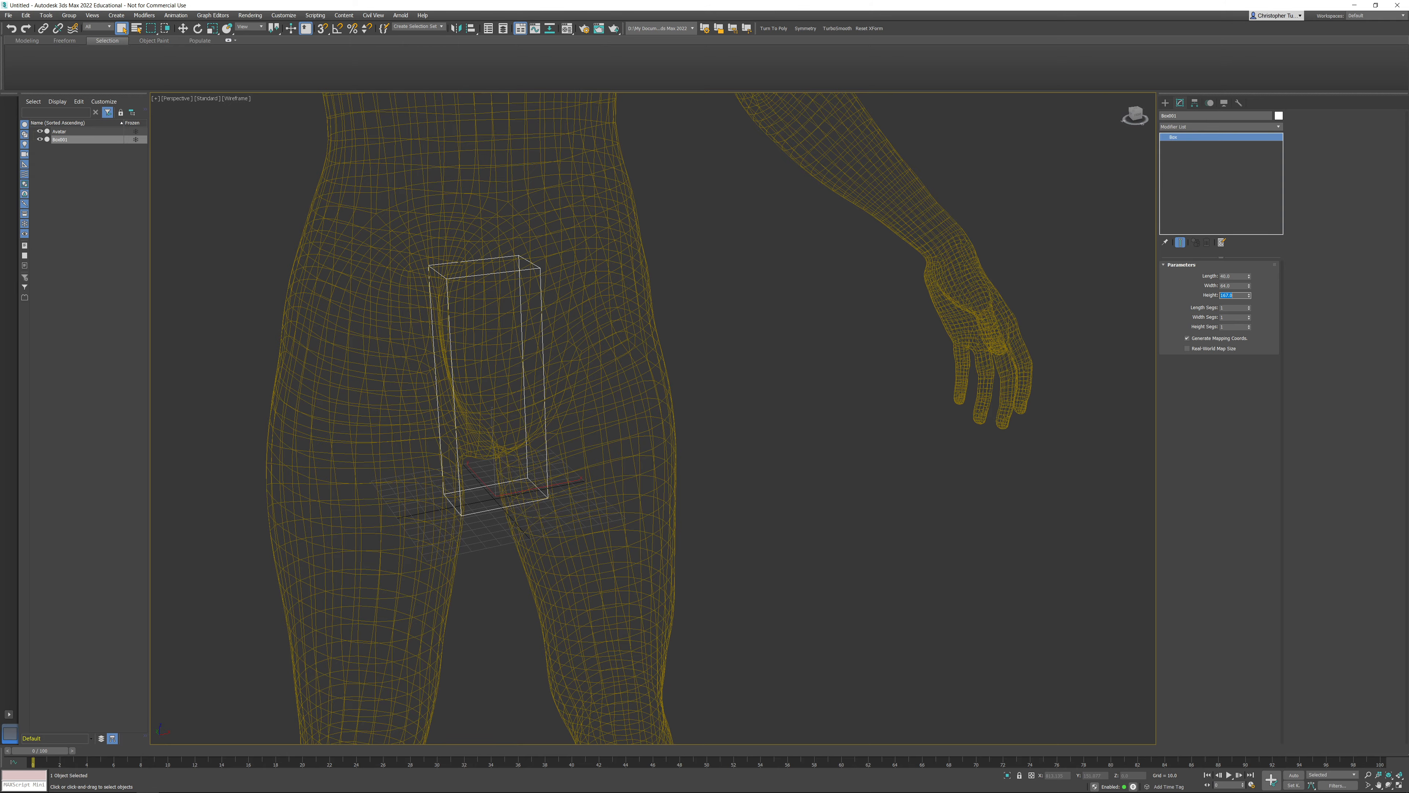
# Select the avatar, make it see-through and show the whole figure in a wireframe Front view.
pyautogui.scroll(-10, 605, 352)
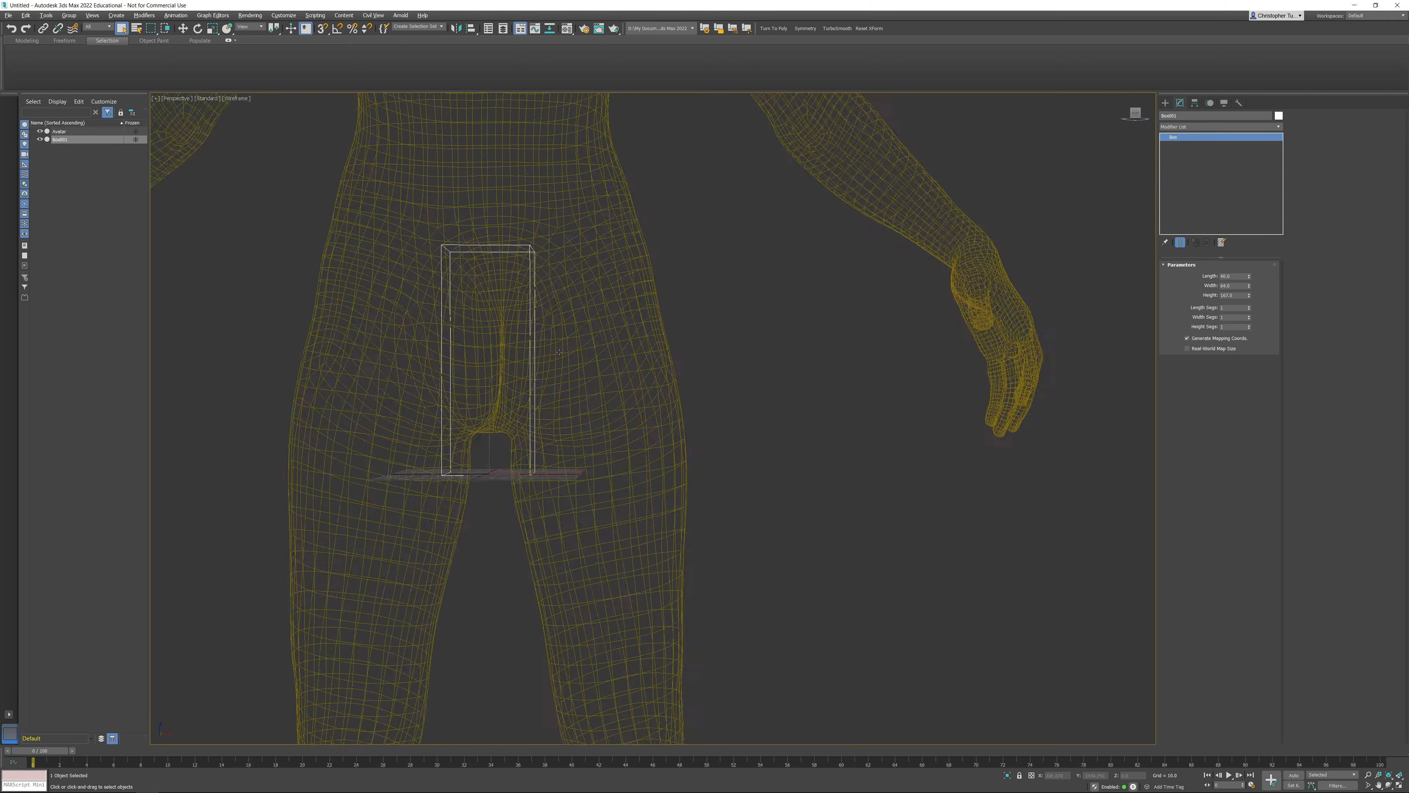
pyautogui.scroll(6, 635, 353)
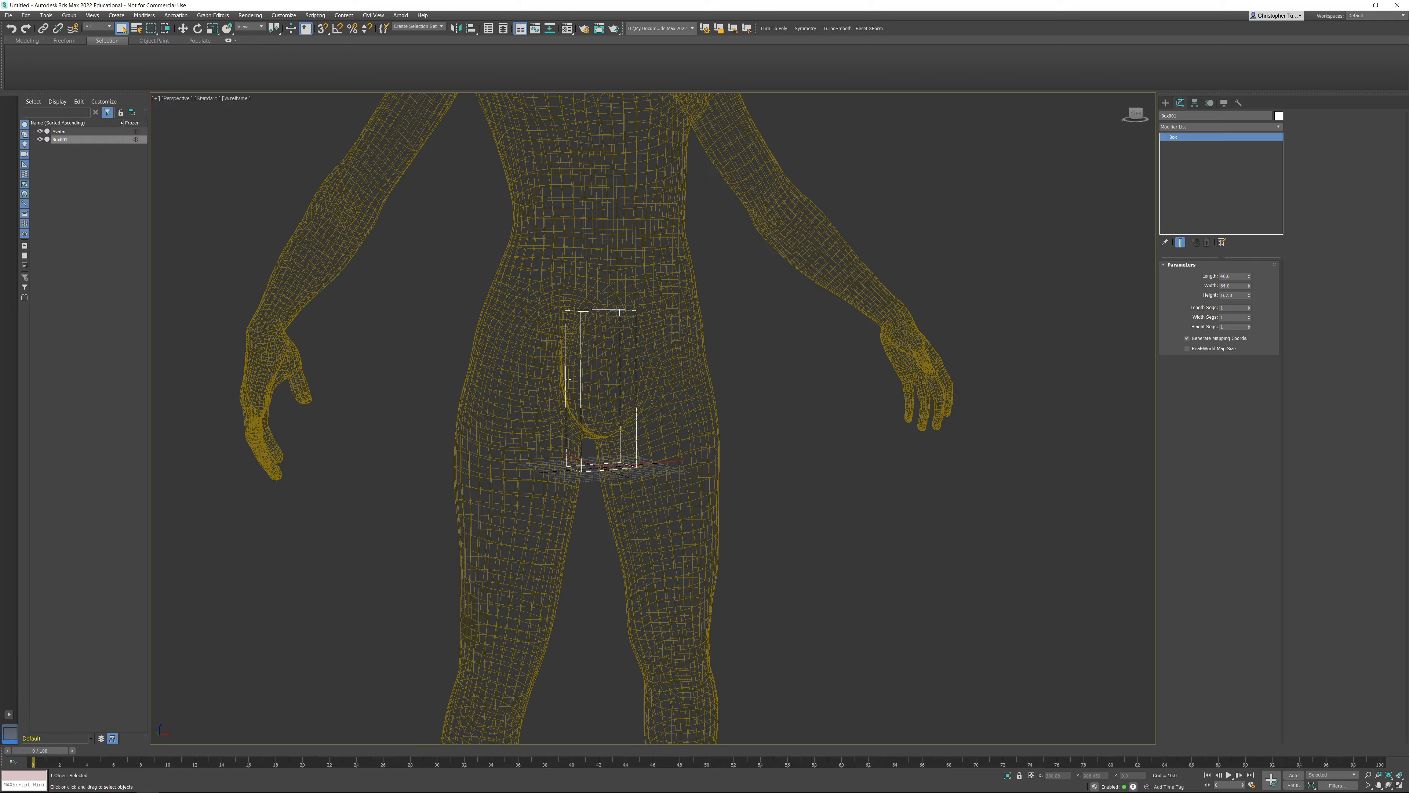
pyautogui.scroll(-6, 541, 370)
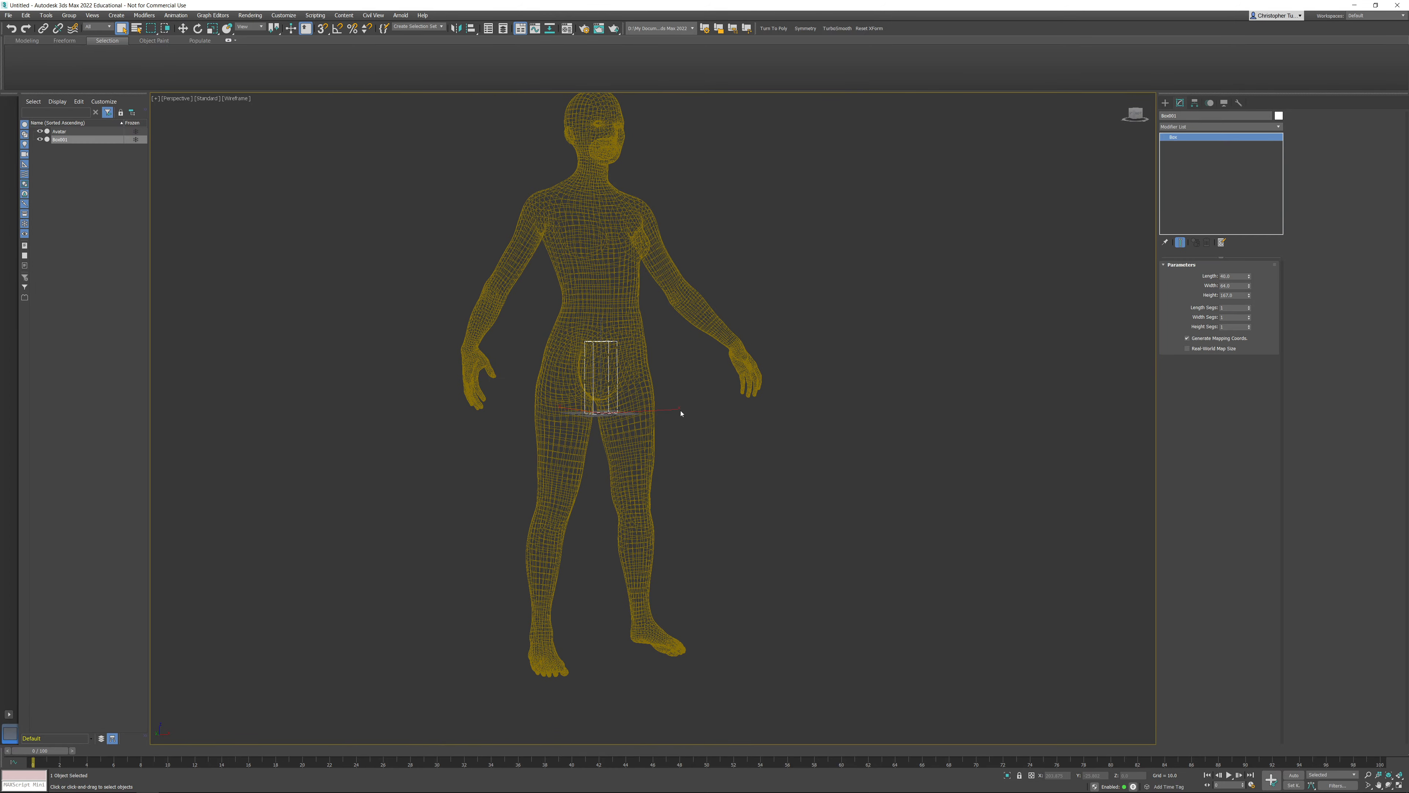
pyautogui.rightClick(682, 414)
pyautogui.click(677, 321)
pyautogui.press('F3')
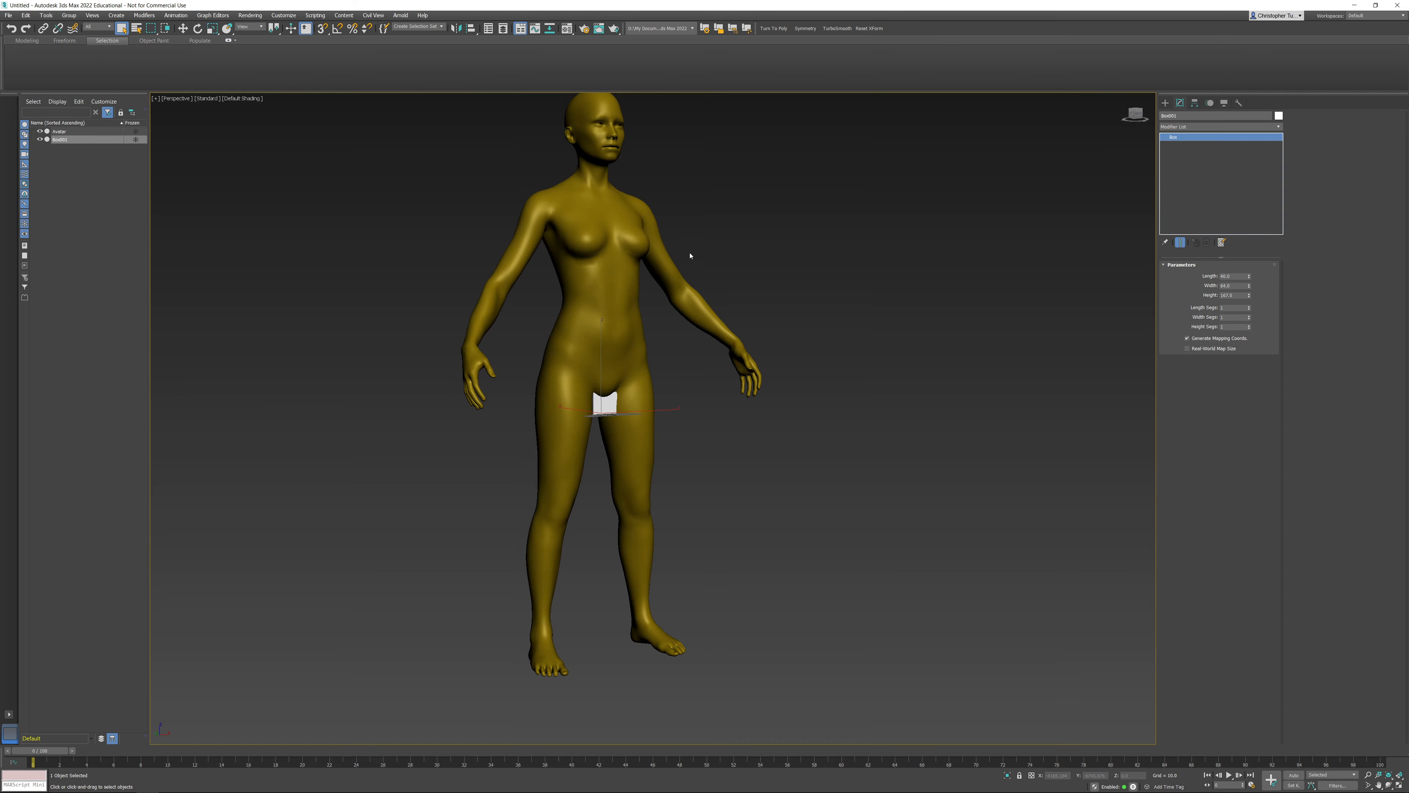
pyautogui.click(670, 260)
pyautogui.hotkey('alt', 'x')
pyautogui.keyDown('alt'); pyautogui.moveTo(737, 359); pyautogui.dragTo(694, 385, button='middle'); pyautogui.keyUp('alt')
pyautogui.press('F3')
pyautogui.press('f')
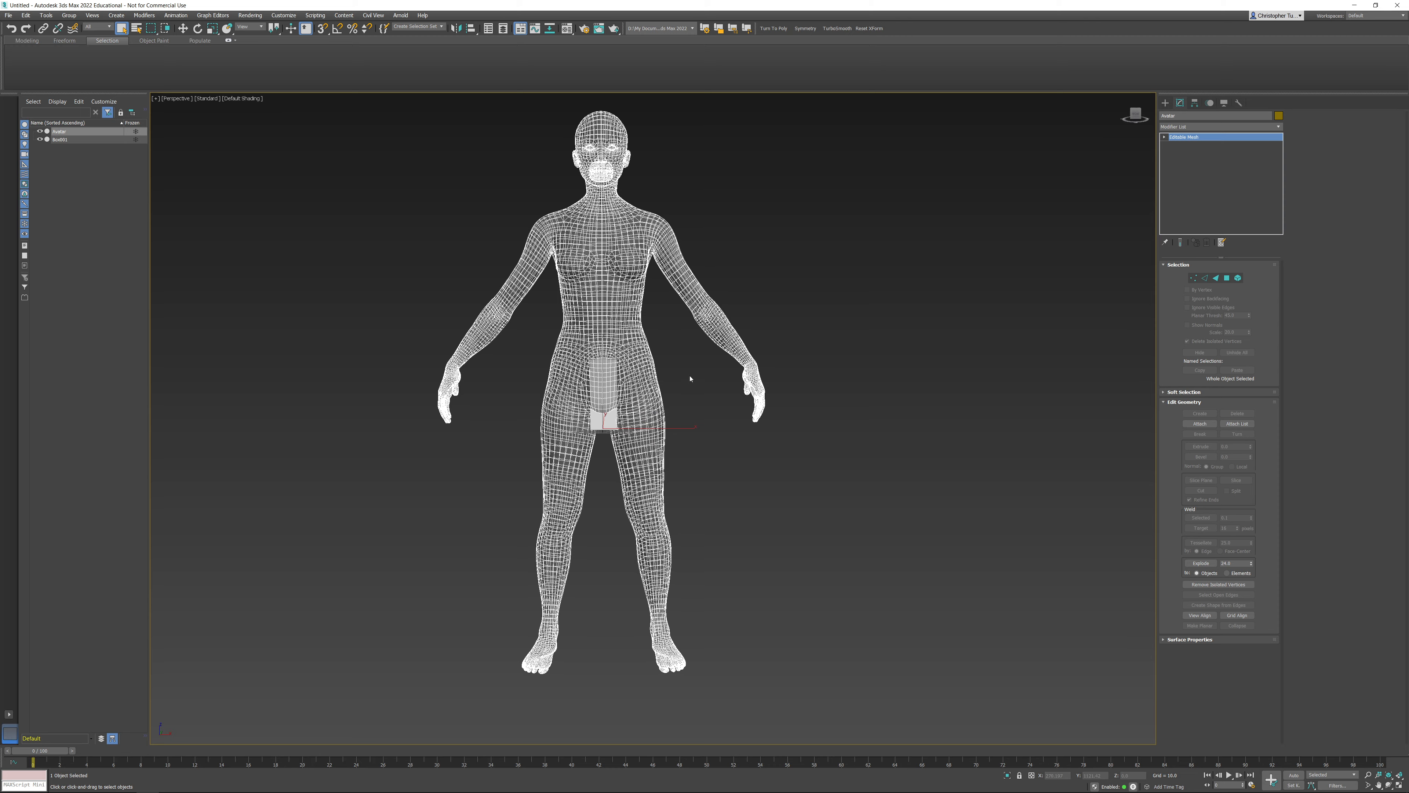
pyautogui.scroll(10, 695, 384)
pyautogui.scroll(-10, 693, 402)
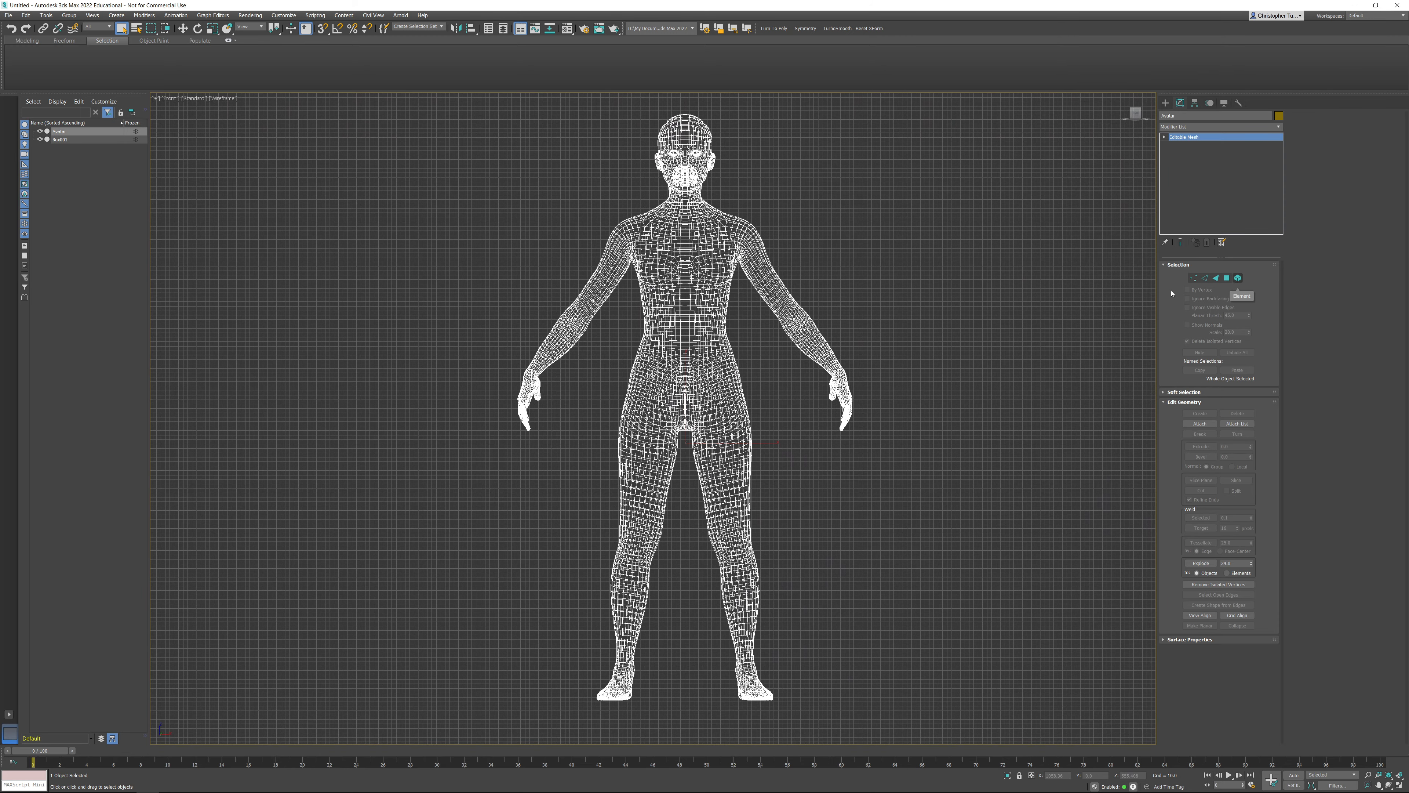
# Convert the avatar to an Editable Poly and select its entire mesh at Element level.
pyautogui.rightClick(795, 264)
pyautogui.moveTo(860, 365)
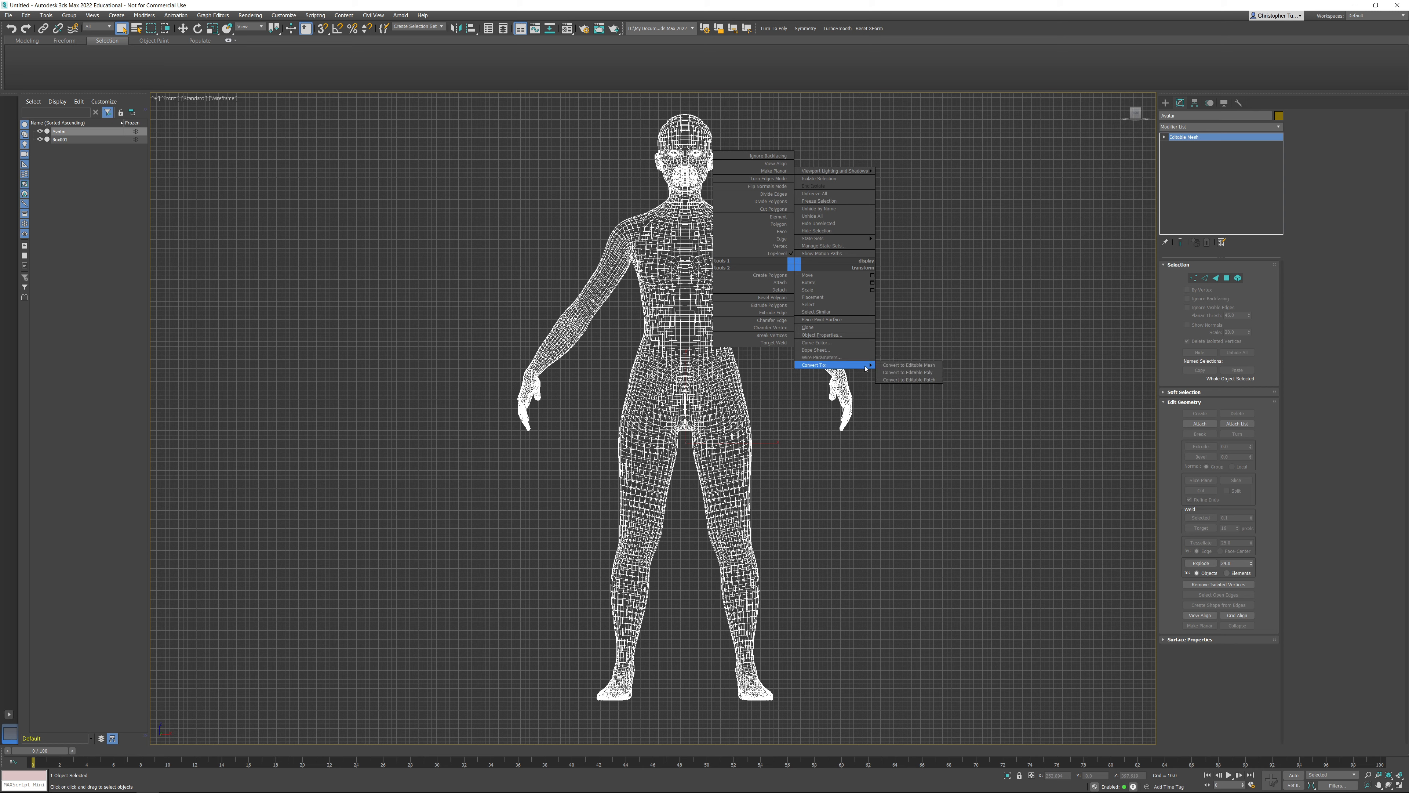
pyautogui.click(905, 372)
pyautogui.hotkey('ctrl', 'a')
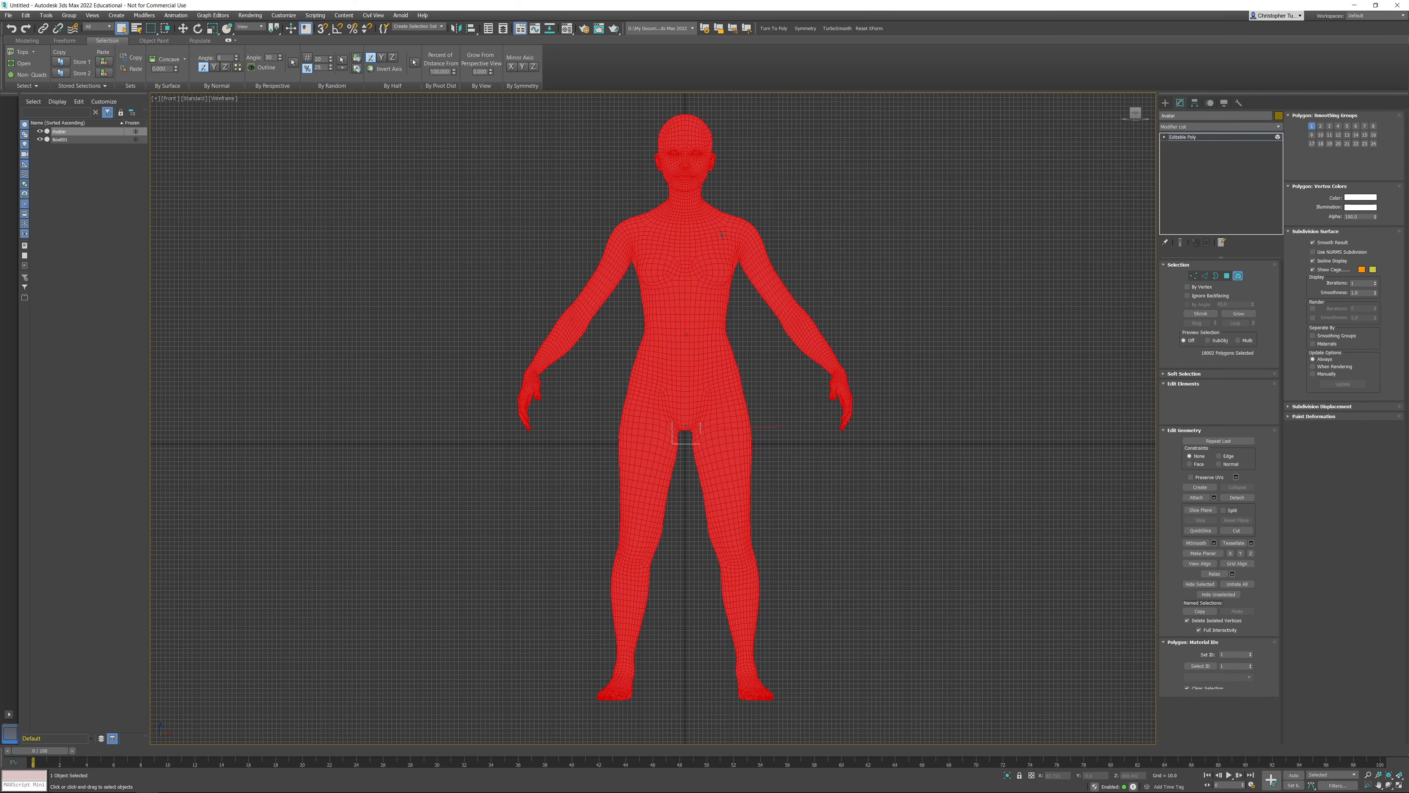
# Move the selected avatar mesh straight up until its soles rest on the zero line at the box's base, and leave Element level.
pyautogui.press('w')
pyautogui.moveTo(687, 350); pyautogui.dragTo(713, 95)
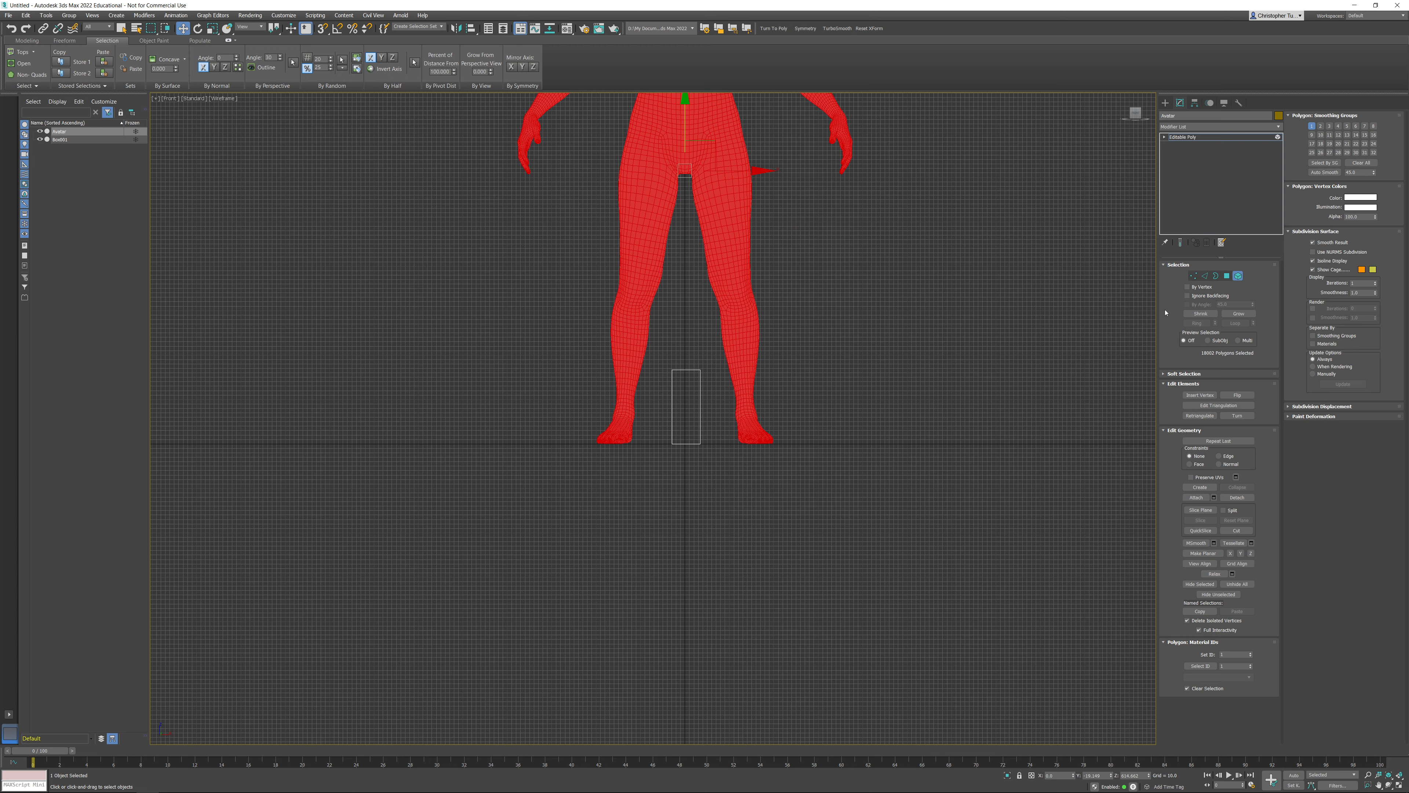
pyautogui.moveTo(678, 421); pyautogui.dragTo(706, 403, button='middle')
pyautogui.scroll(6, 708, 397)
pyautogui.moveTo(568, 473); pyautogui.dragTo(607, 354, button='middle')
pyautogui.scroll(8, 566, 372)
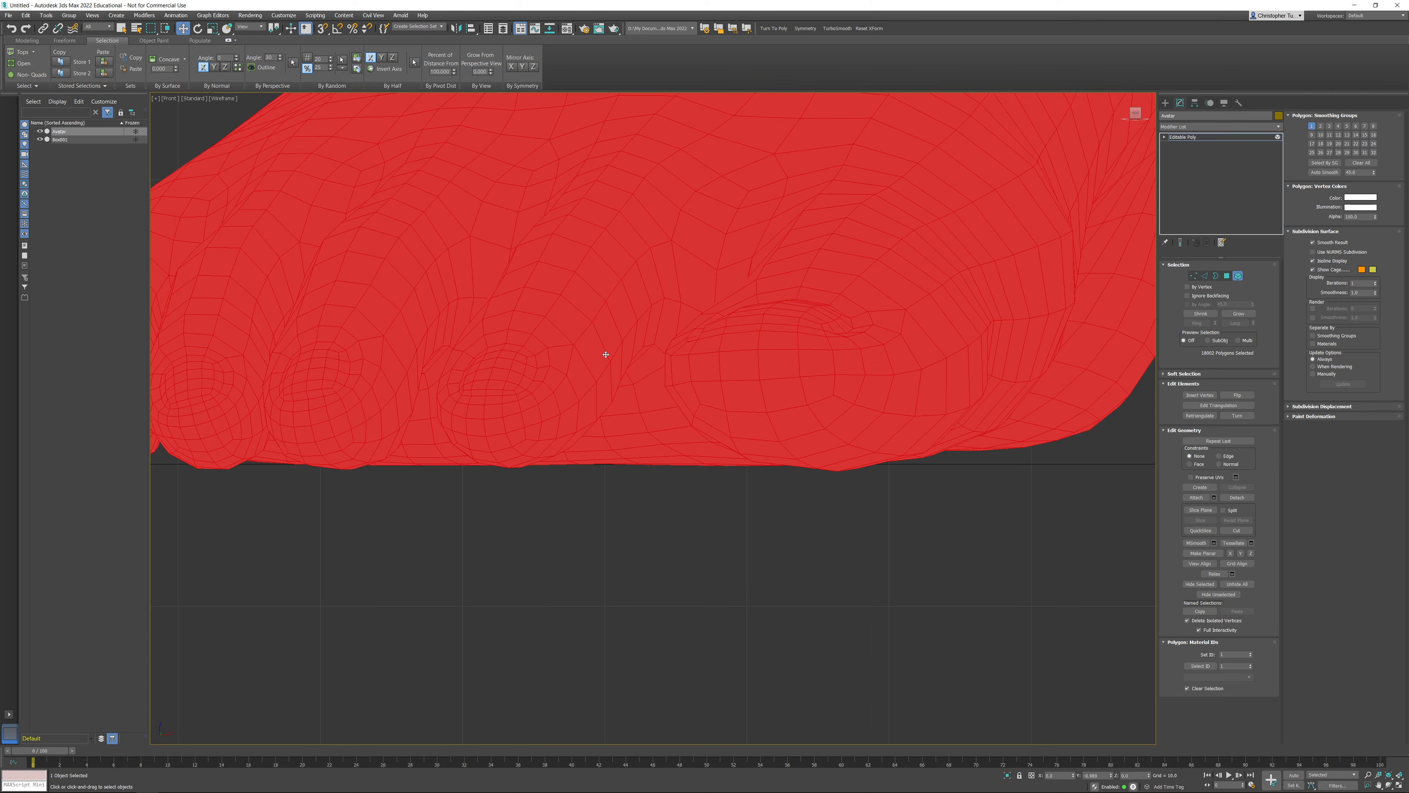
pyautogui.scroll(-10, 648, 387)
pyautogui.moveTo(743, 429); pyautogui.dragTo(713, 446, button='middle')
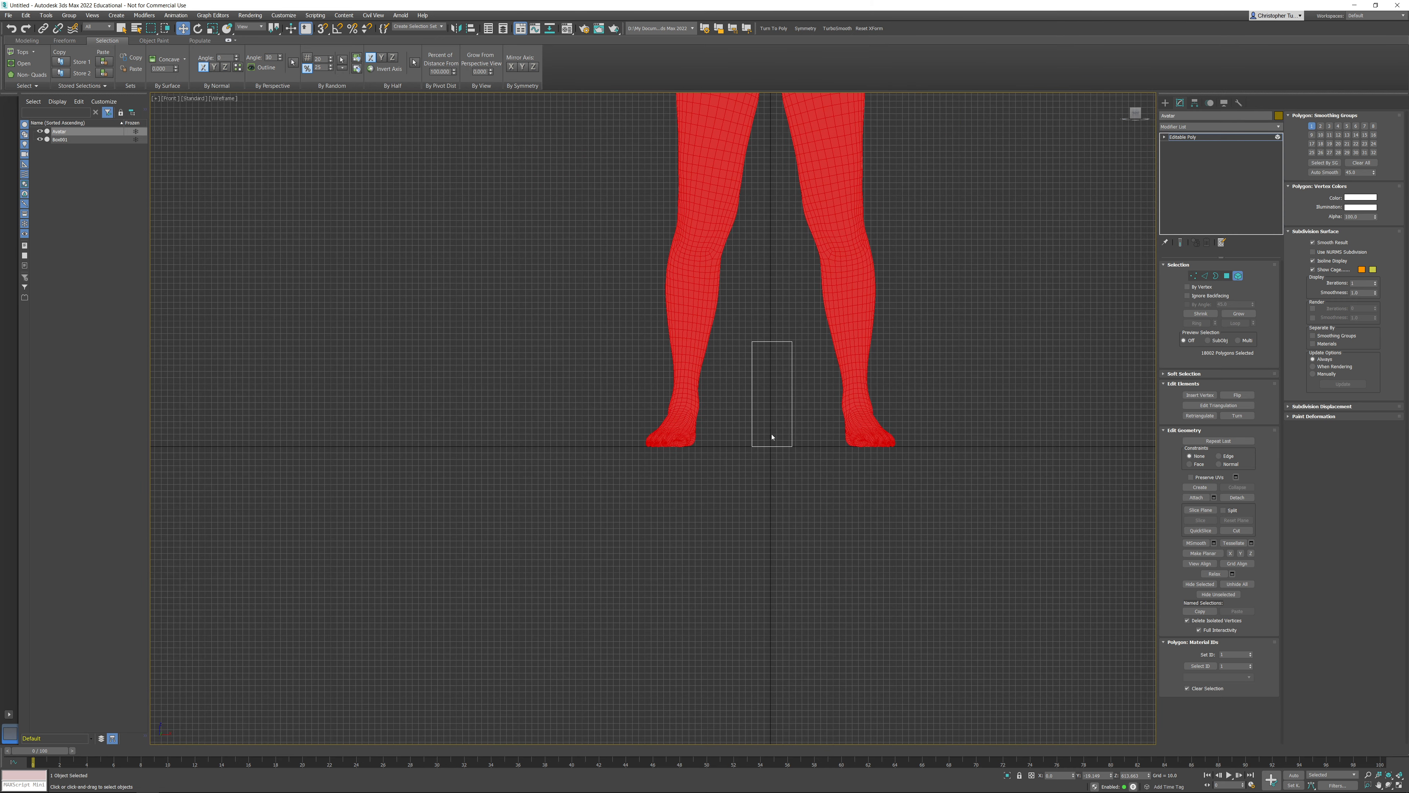
pyautogui.scroll(-5, 763, 538)
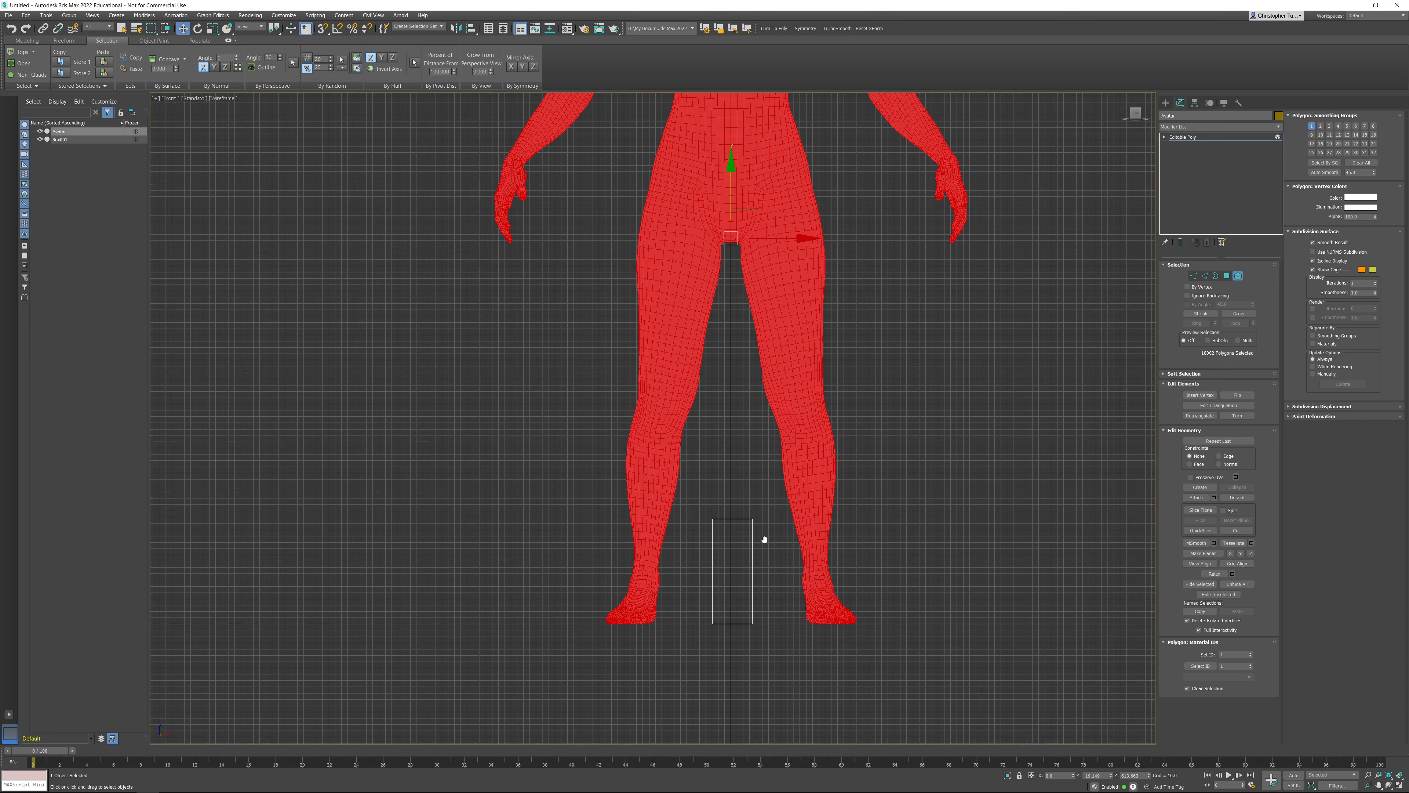
pyautogui.click(1237, 276)
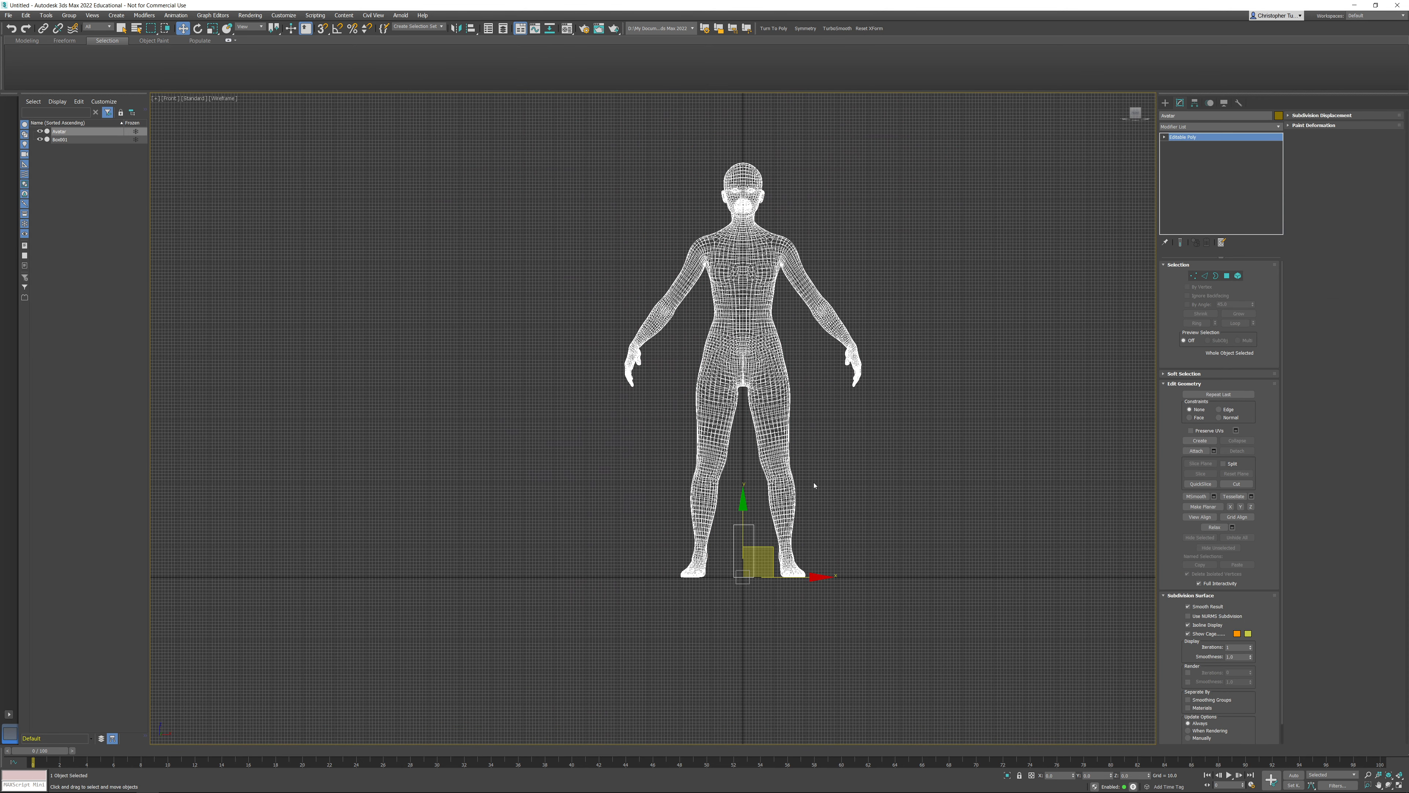
# Examine the avatar's side profile in the Right view, from feet to head, against the vertical origin line and the box.
pyautogui.moveTo(821, 477)
pyautogui.mouseDown(button='middle')
pyautogui.moveTo(818, 460)
pyautogui.moveTo(846, 451)
pyautogui.moveTo(834, 436)
pyautogui.moveTo(719, 527)
pyautogui.mouseUp(button='middle')
pyautogui.press('p')
pyautogui.press('r')
pyautogui.scroll(-8, 729, 482)
pyautogui.moveTo(730, 354); pyautogui.dragTo(709, 447, button='middle')
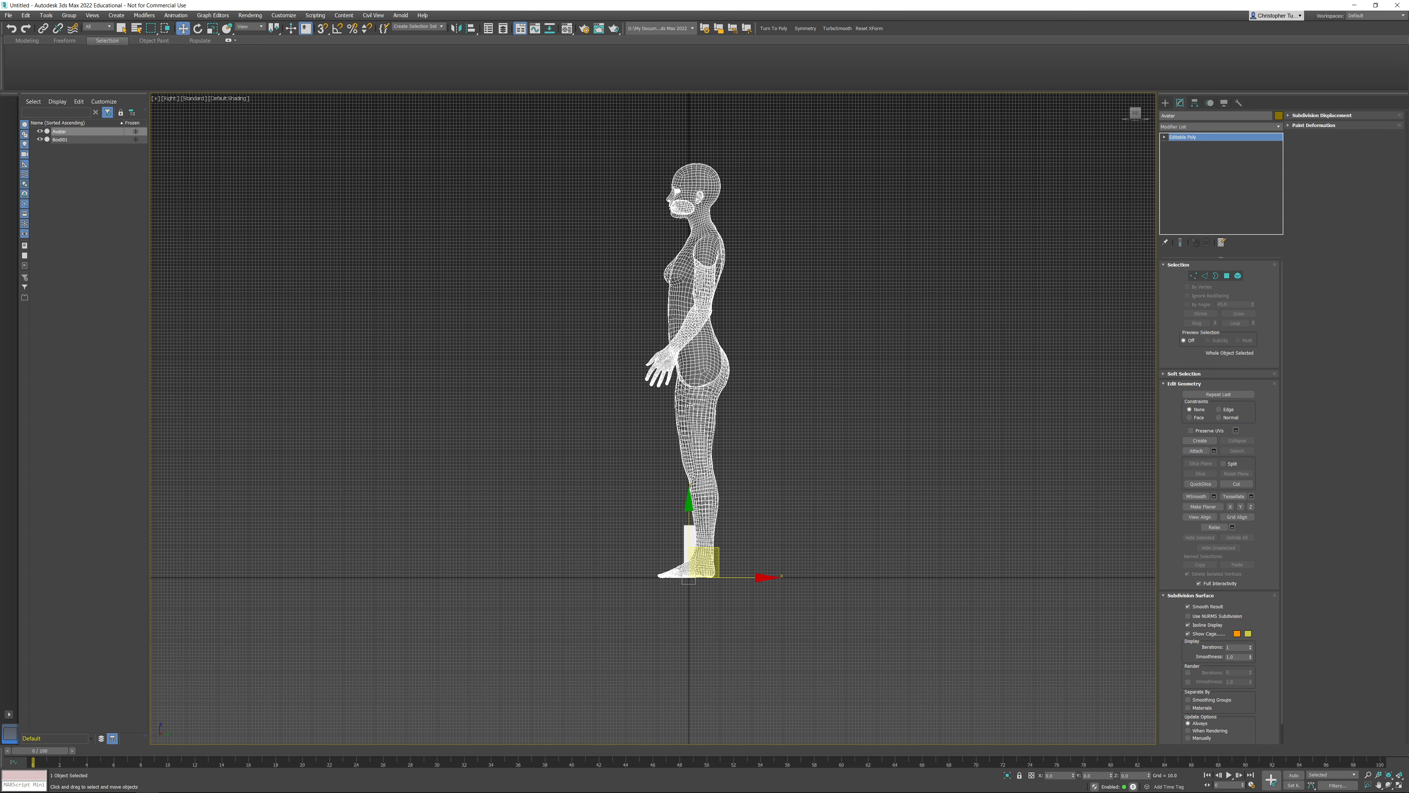
pyautogui.scroll(6, 683, 408)
pyautogui.moveTo(720, 393)
pyautogui.mouseDown(button='middle')
pyautogui.moveTo(682, 509)
pyautogui.moveTo(700, 398)
pyautogui.mouseUp(button='middle')
pyautogui.scroll(-4, 716, 400)
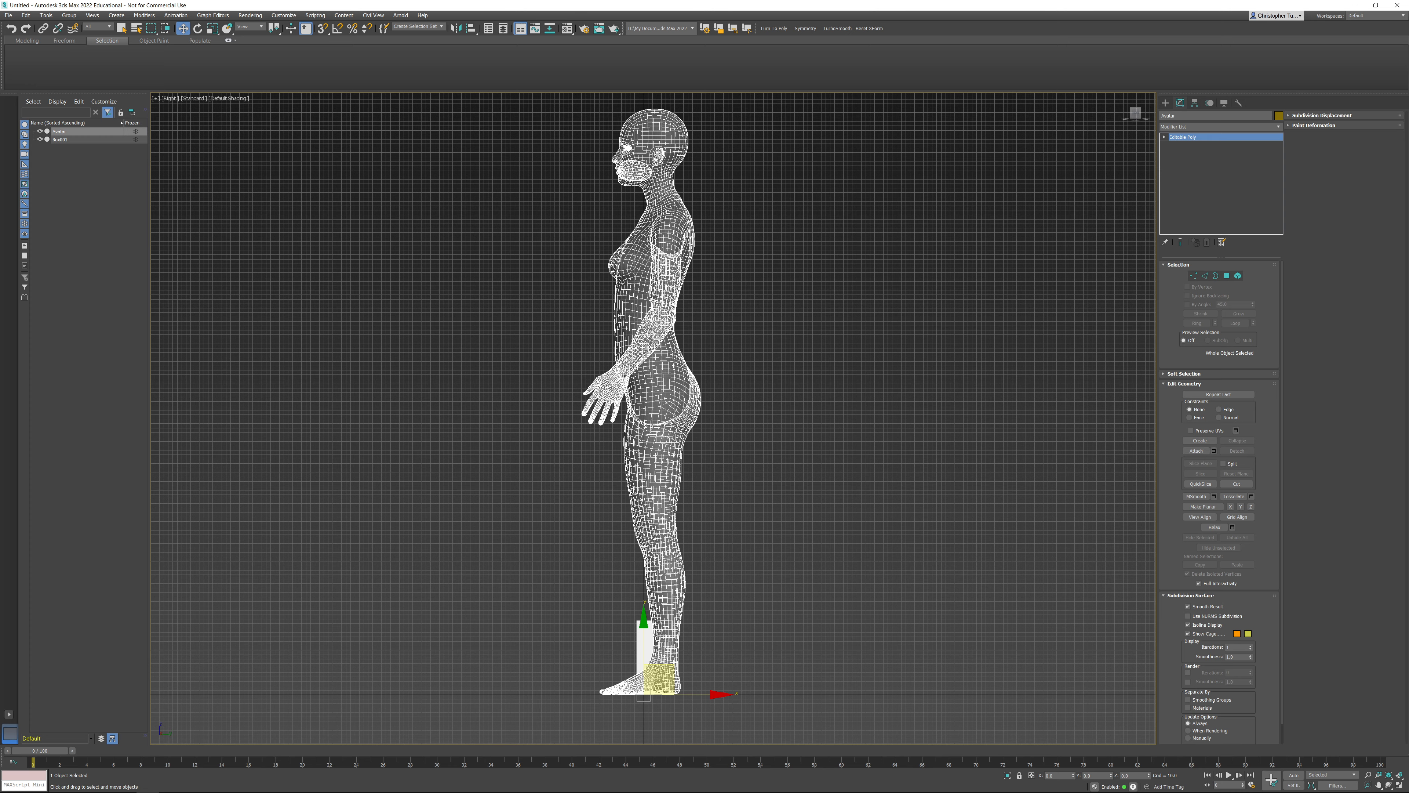
pyautogui.scroll(-2, 682, 501)
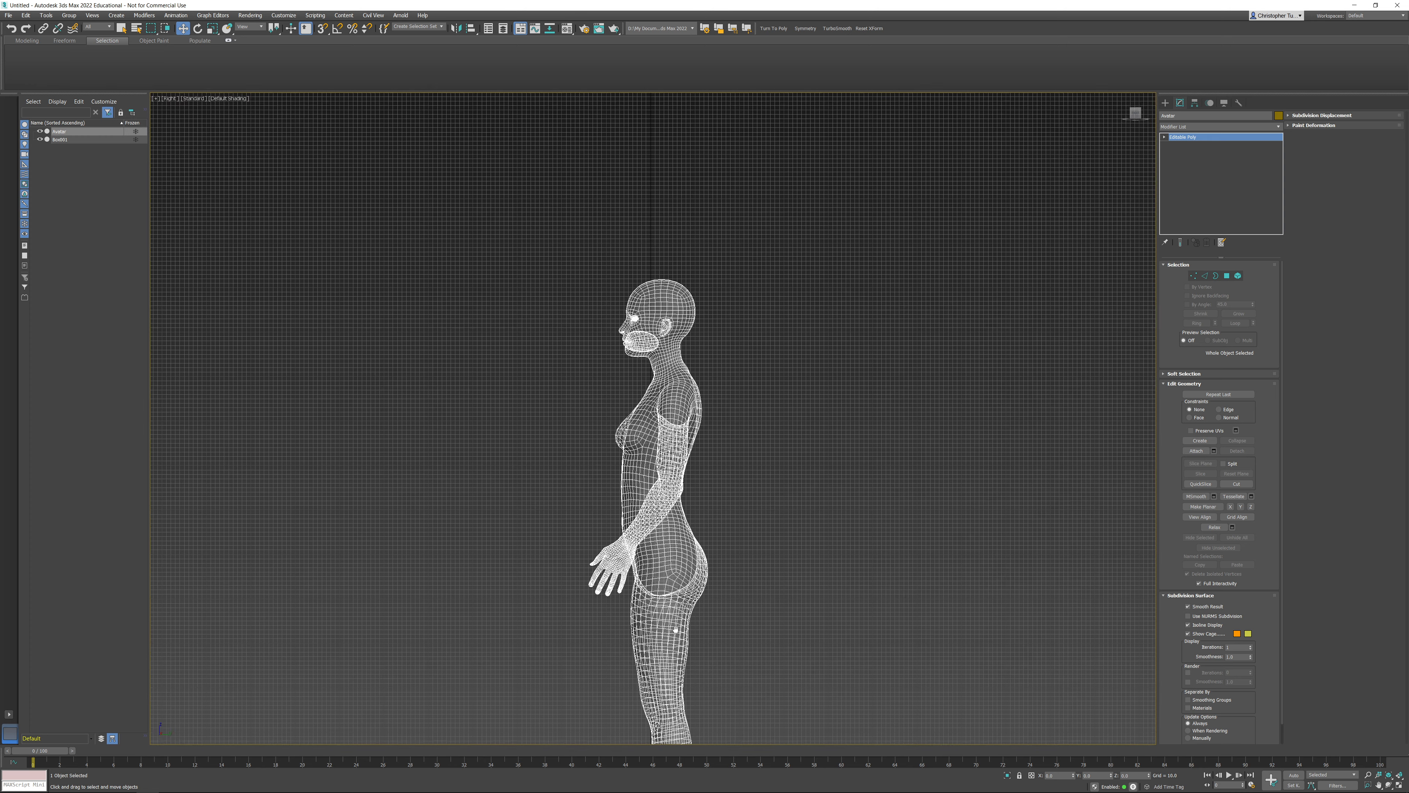
pyautogui.scroll(8, 661, 283)
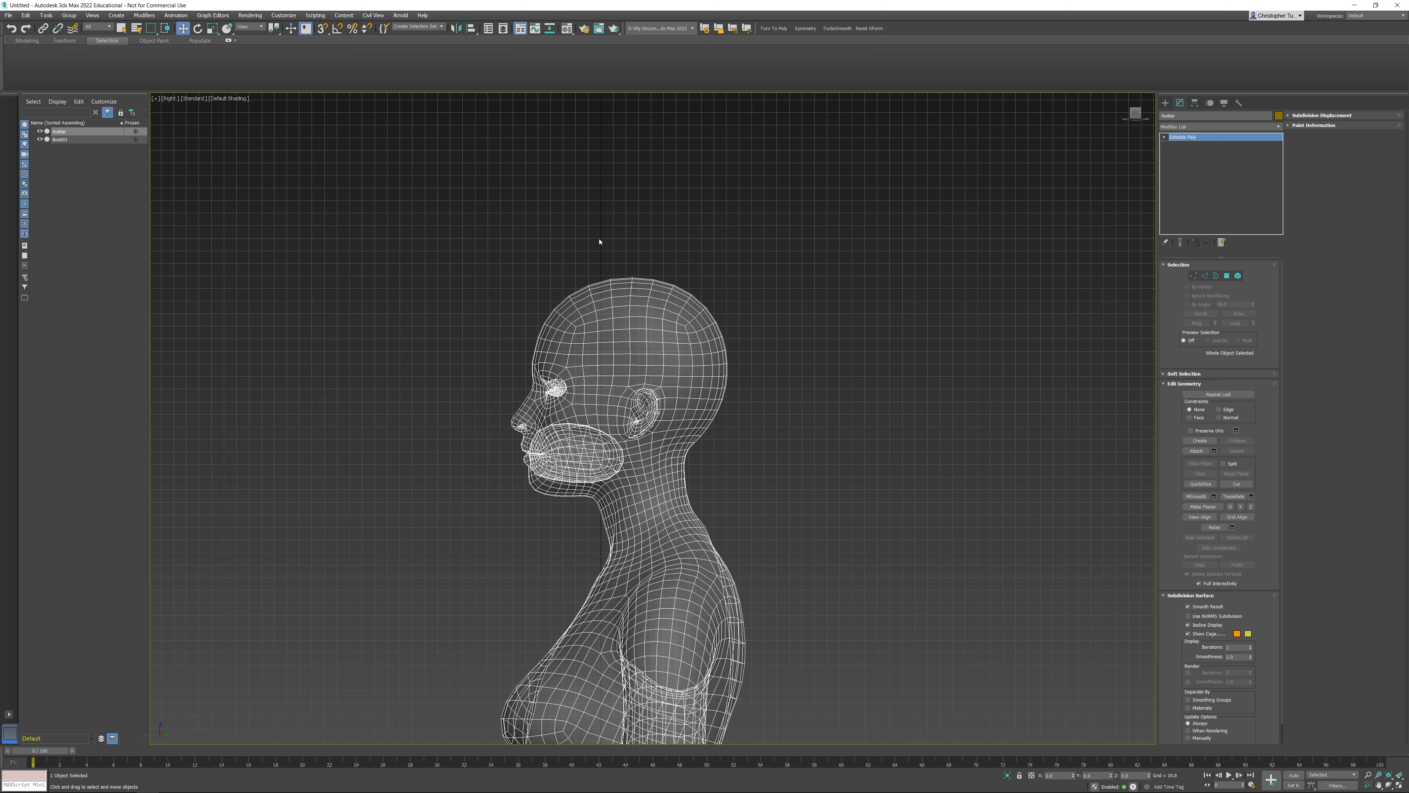
pyautogui.scroll(-8, 753, 374)
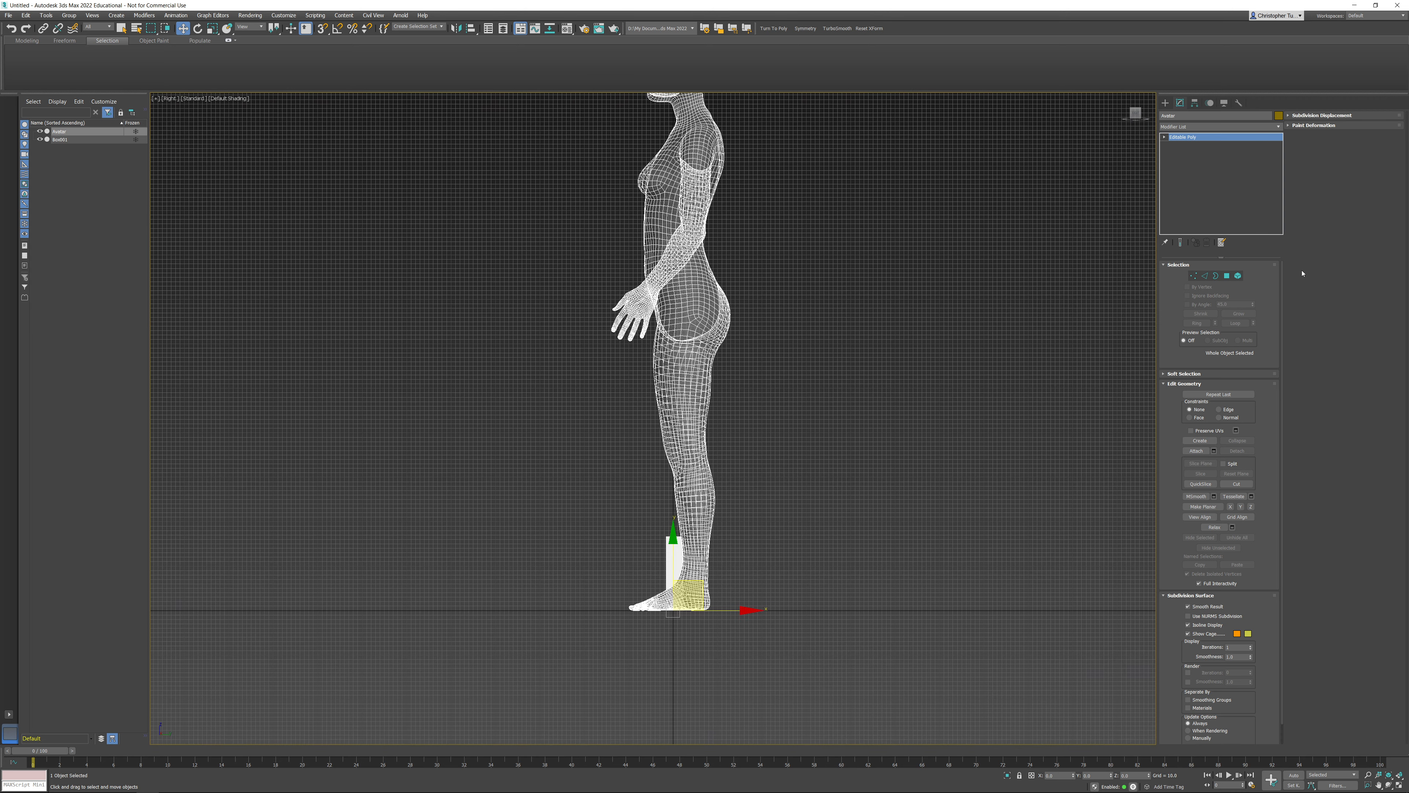
# Shift the avatar's entire mesh slightly forward at Element level in the Right view to centre it over the origin.
pyautogui.click(1237, 276)
pyautogui.moveTo(706, 341); pyautogui.dragTo(695, 494, button='middle')
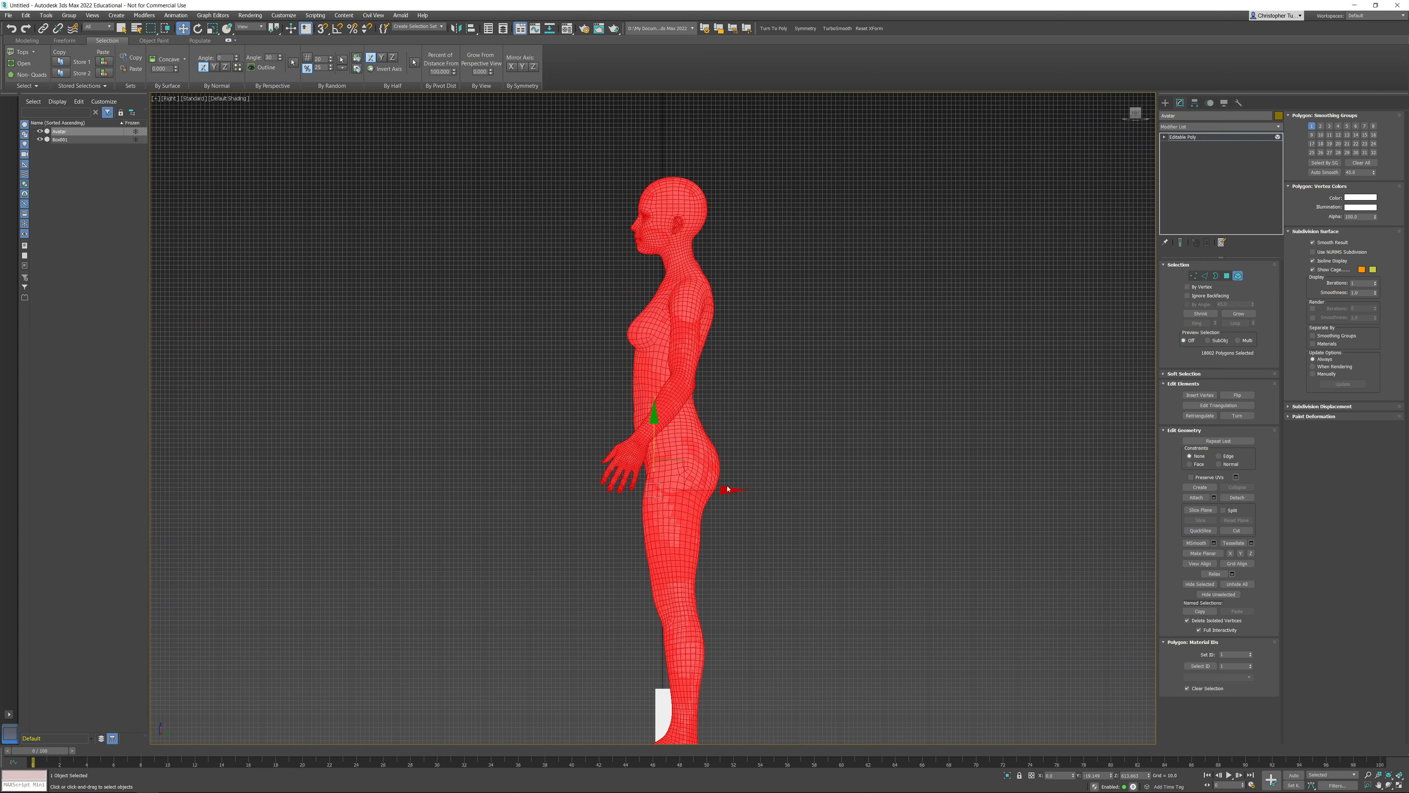
pyautogui.moveTo(731, 489); pyautogui.dragTo(727, 494)
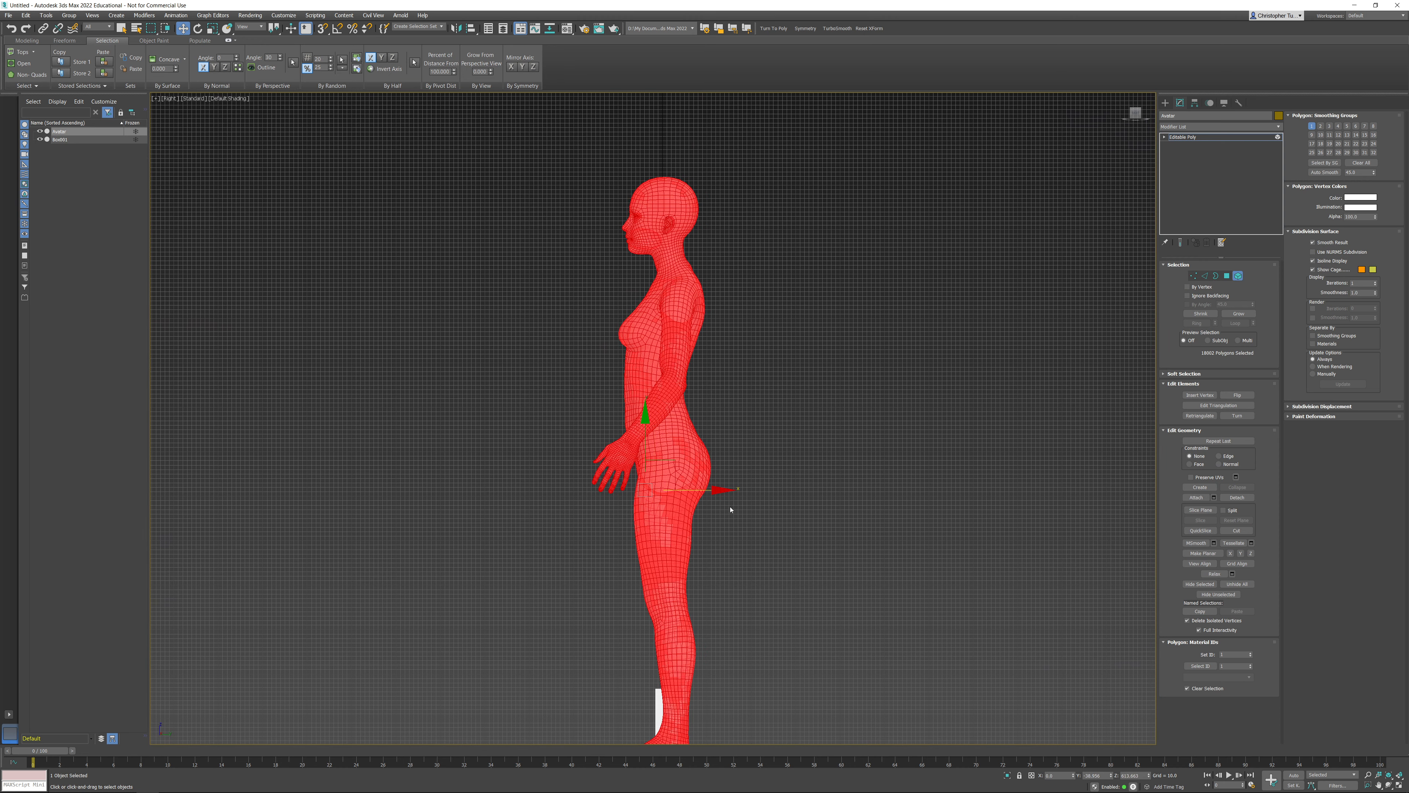
pyautogui.moveTo(729, 502); pyautogui.dragTo(726, 390, button='middle')
pyautogui.scroll(5, 667, 649)
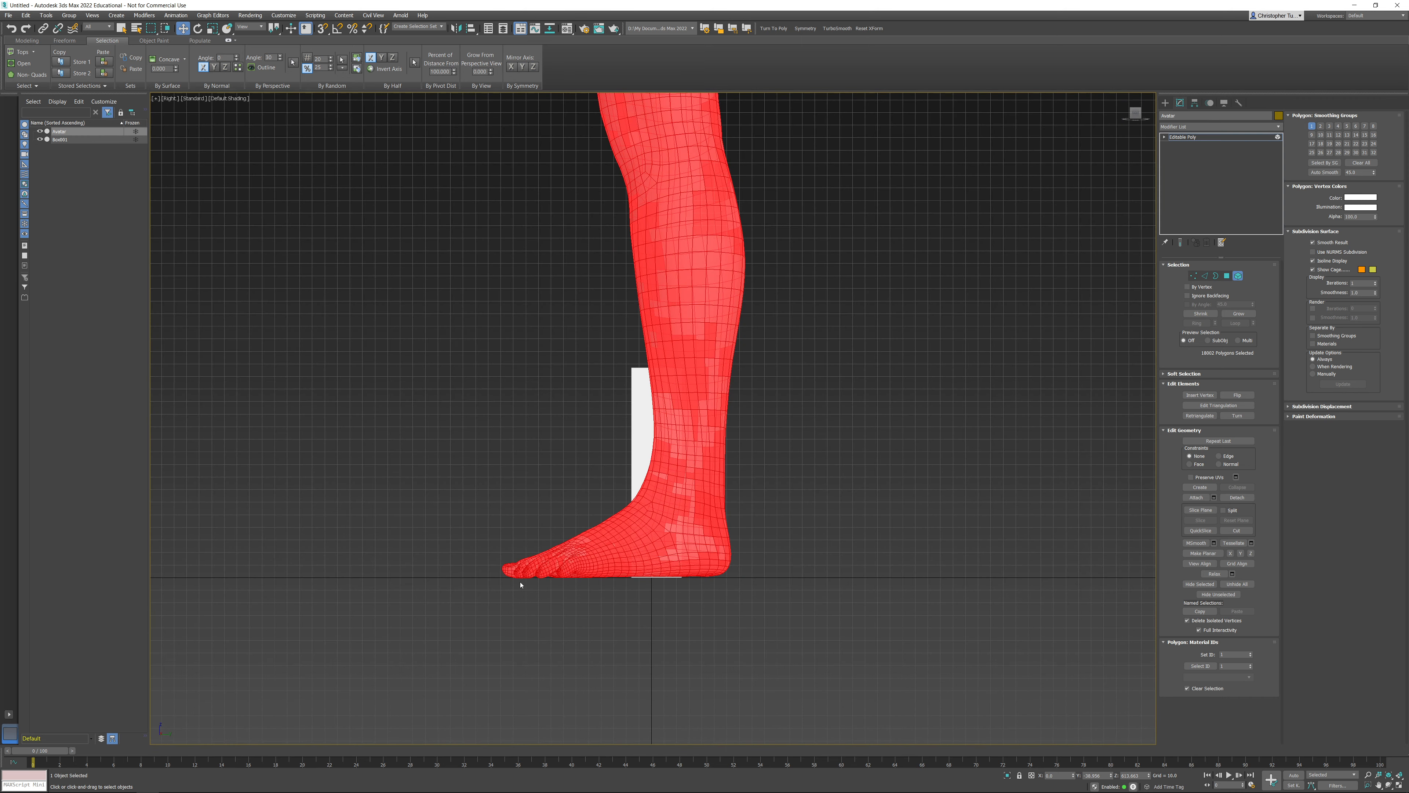
pyautogui.scroll(-6, 652, 513)
pyautogui.scroll(1, 661, 490)
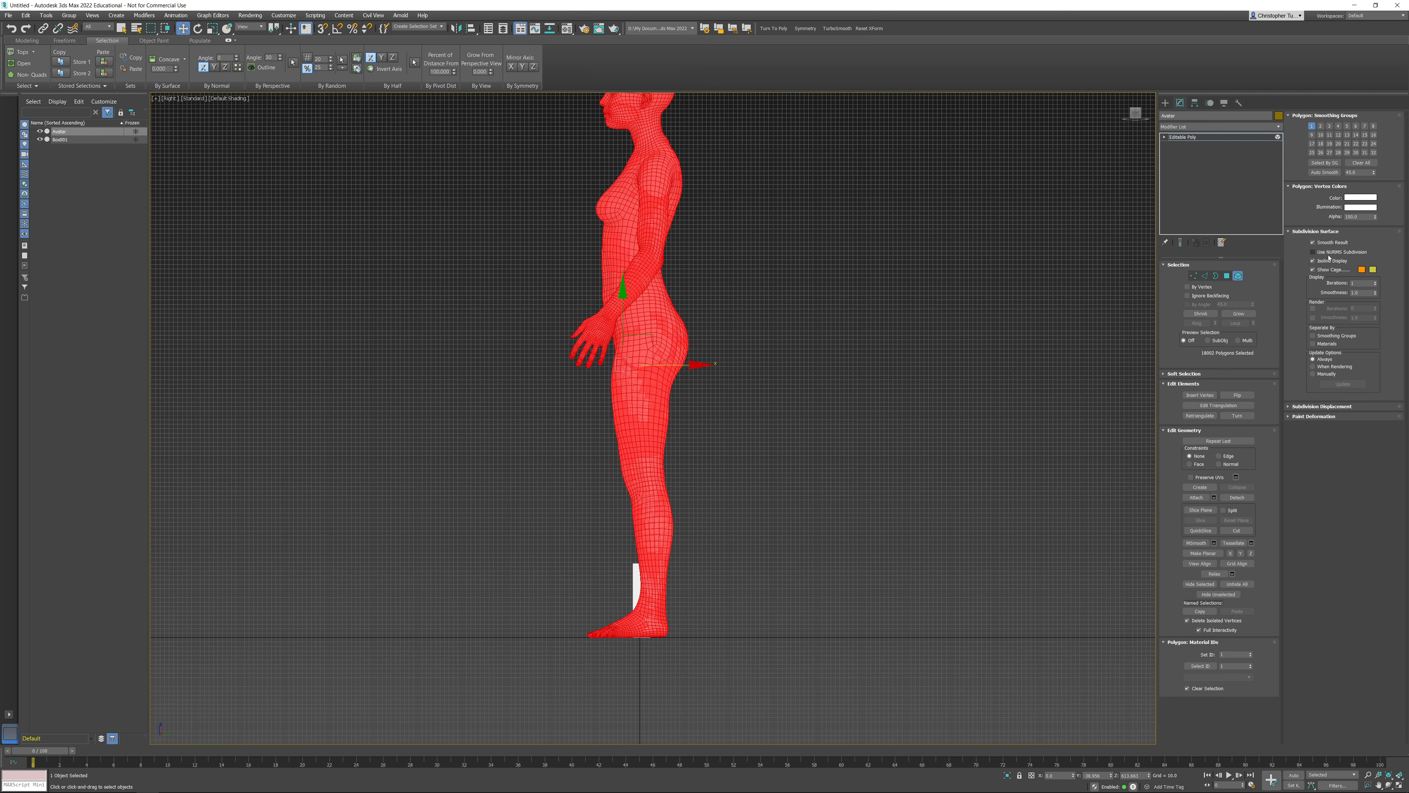
pyautogui.click(1240, 276)
# Scale the whole avatar down uniformly in the wireframe Right view until its head meets the top of the reference box.
pyautogui.press('r')
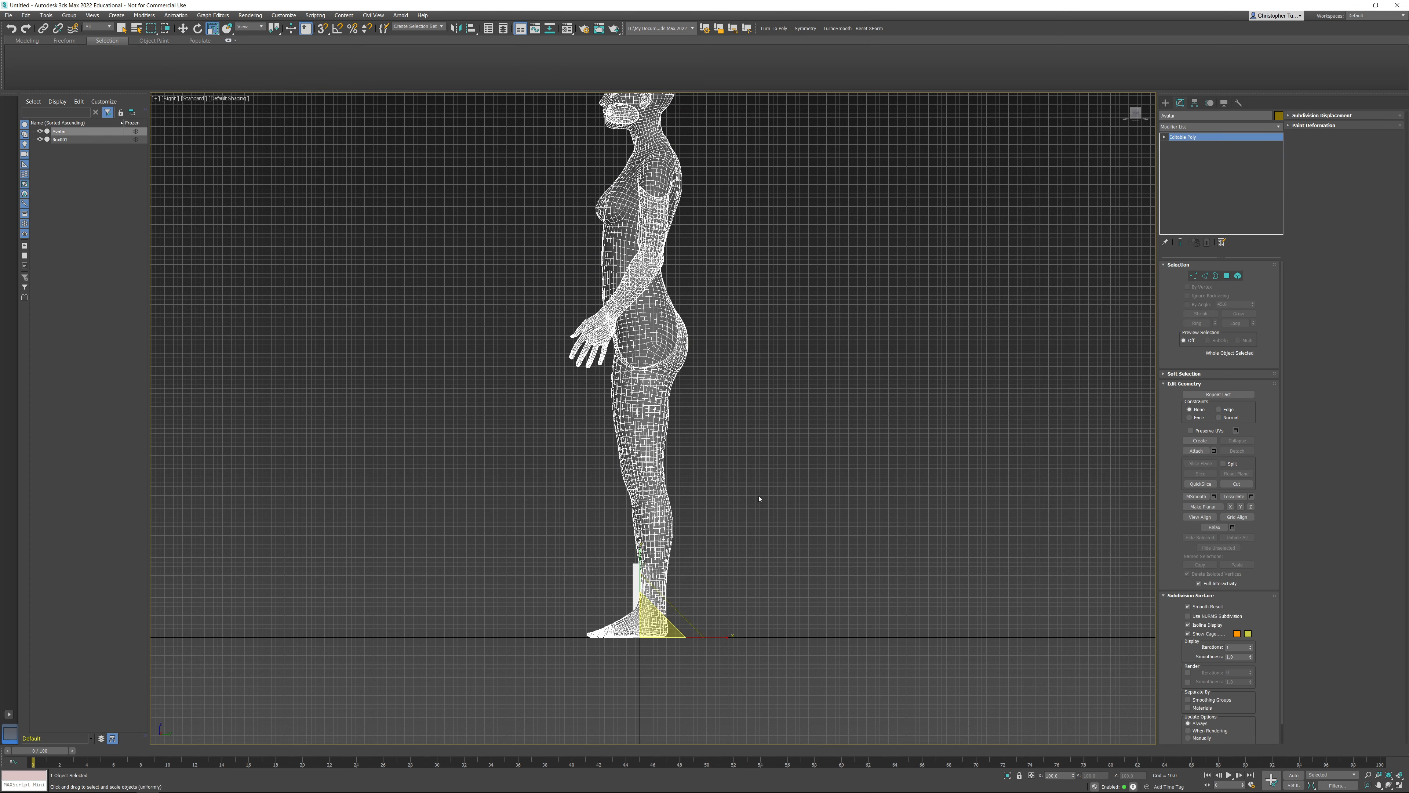
pyautogui.moveTo(758, 494); pyautogui.dragTo(818, 419, button='middle')
pyautogui.moveTo(796, 458); pyautogui.dragTo(741, 677)
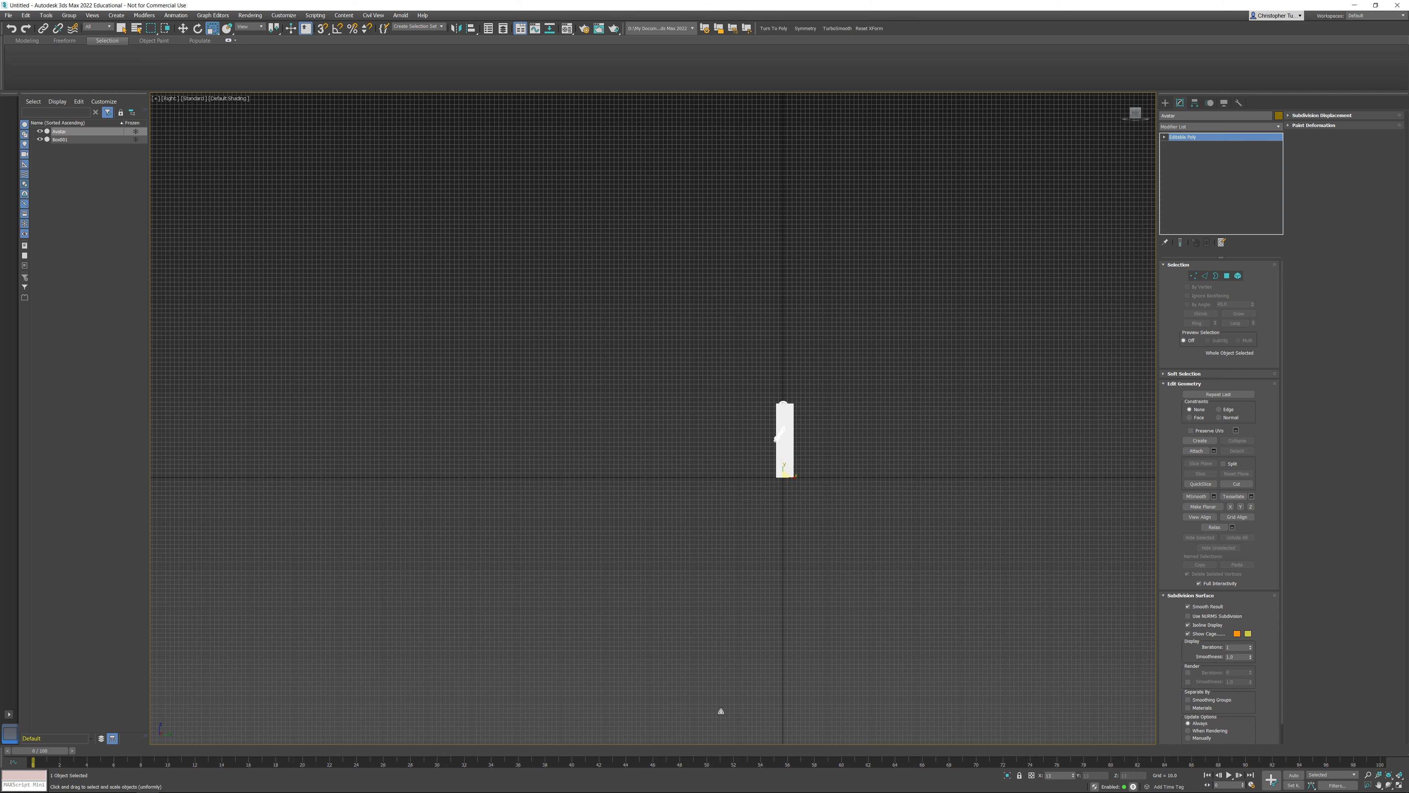
pyautogui.press('z')
pyautogui.press('F3')
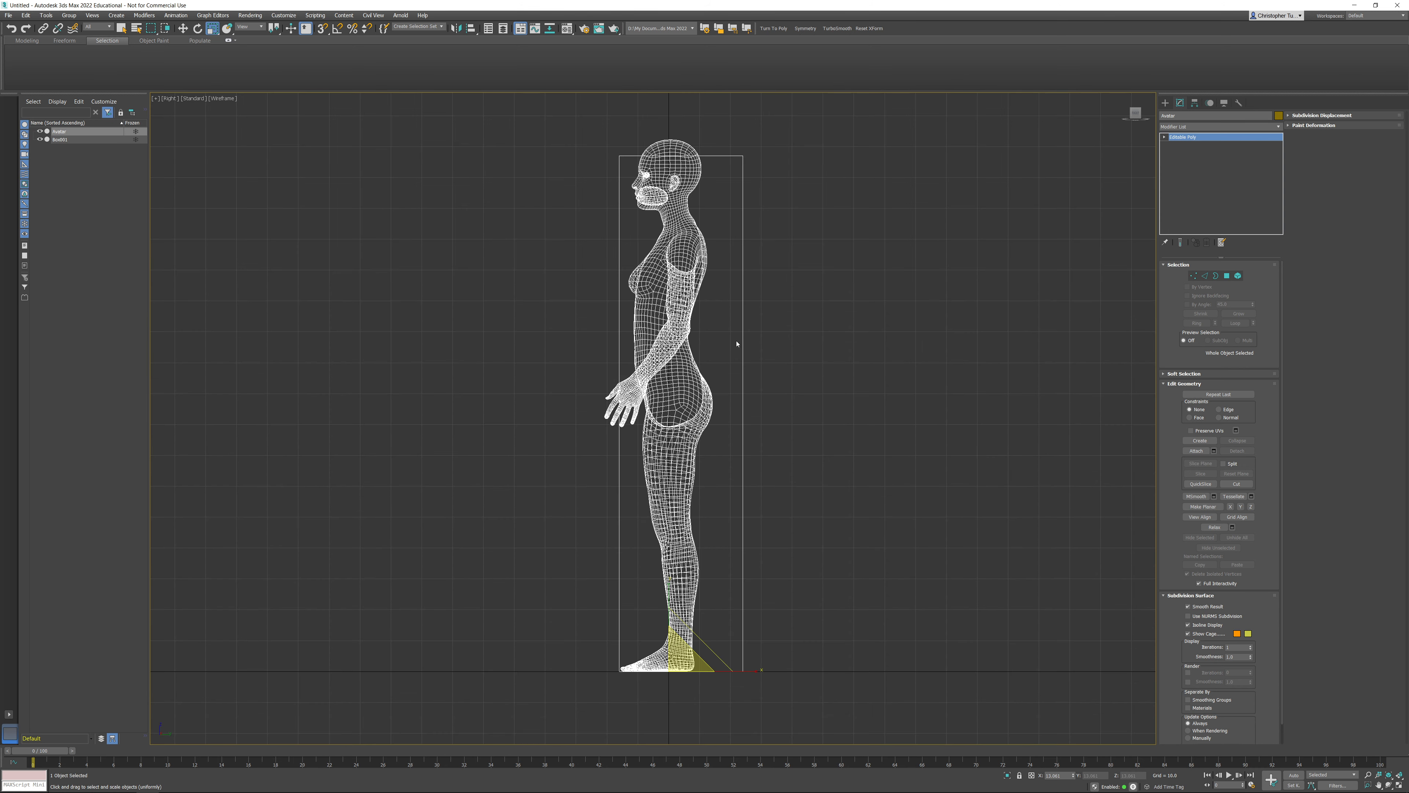
pyautogui.moveTo(689, 662); pyautogui.dragTo(692, 663)
pyautogui.scroll(10, 644, 372)
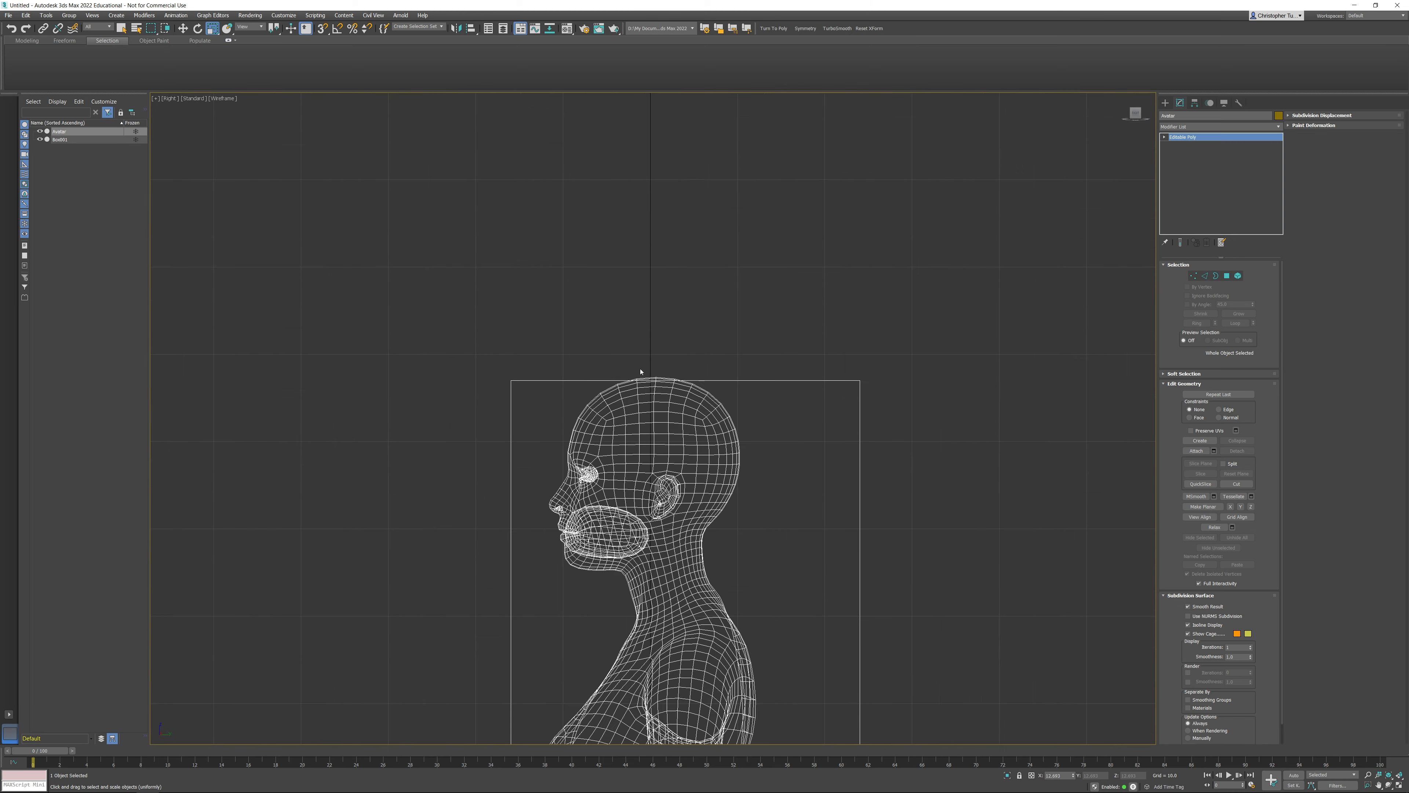
pyautogui.scroll(-5, 601, 298)
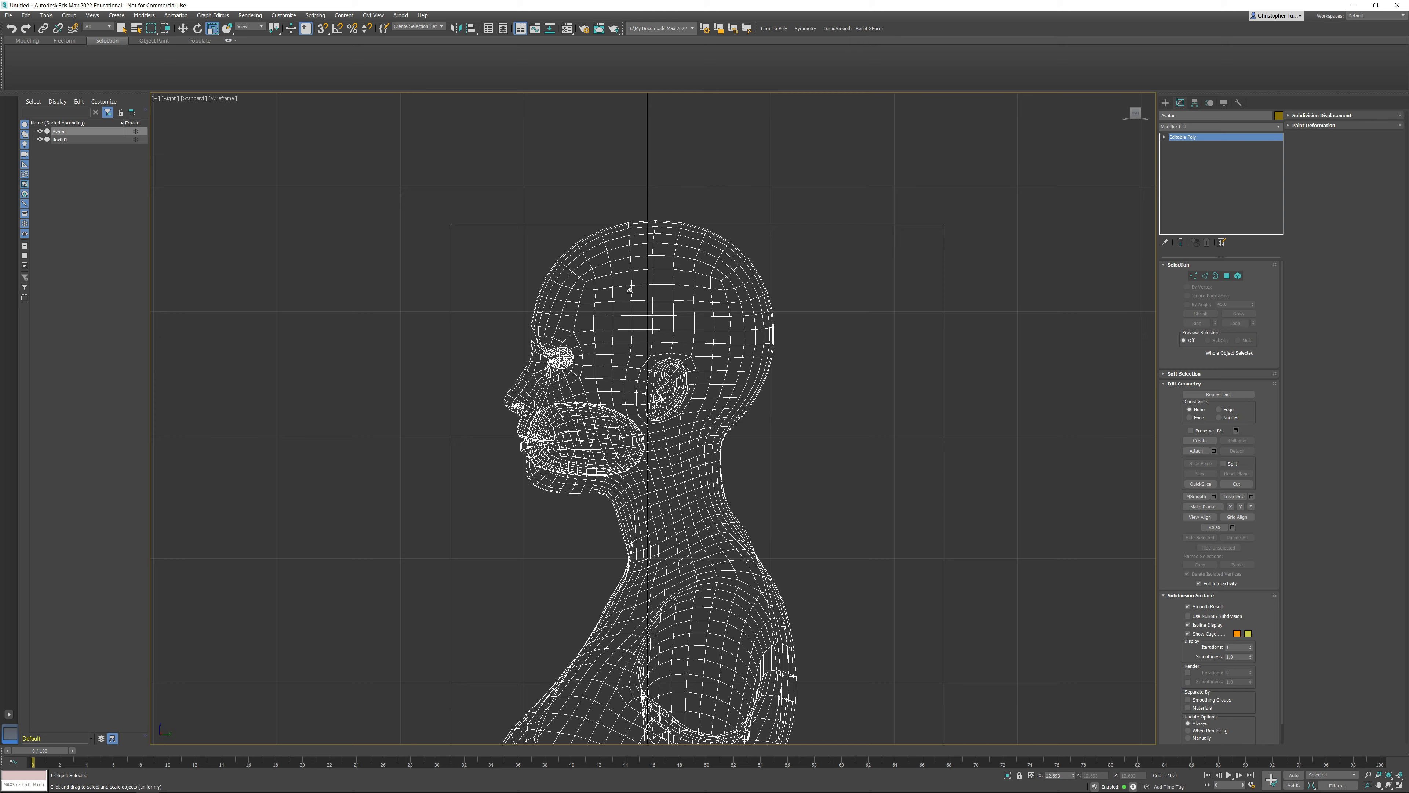
pyautogui.scroll(-8, 629, 290)
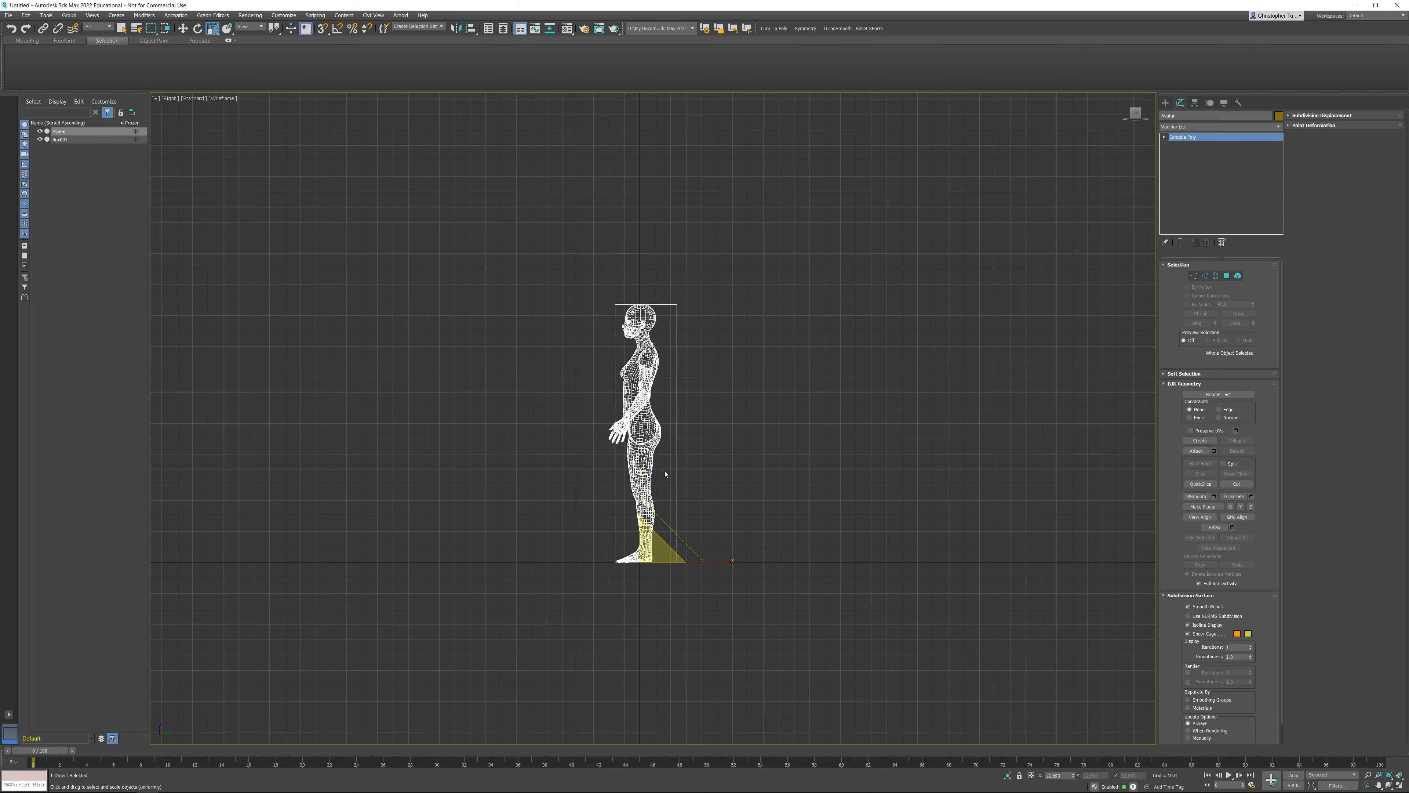
pyautogui.scroll(6, 631, 314)
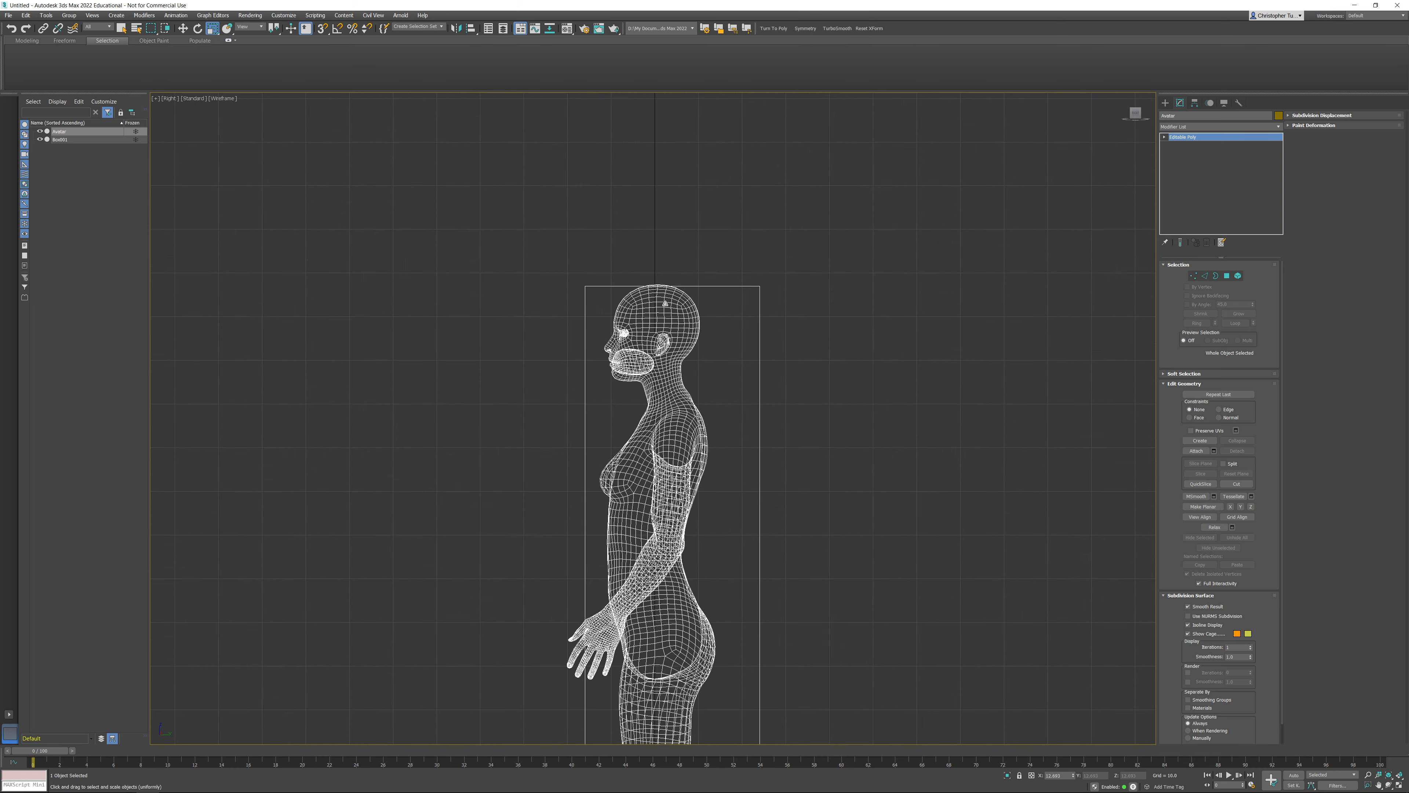
pyautogui.scroll(-4, 771, 293)
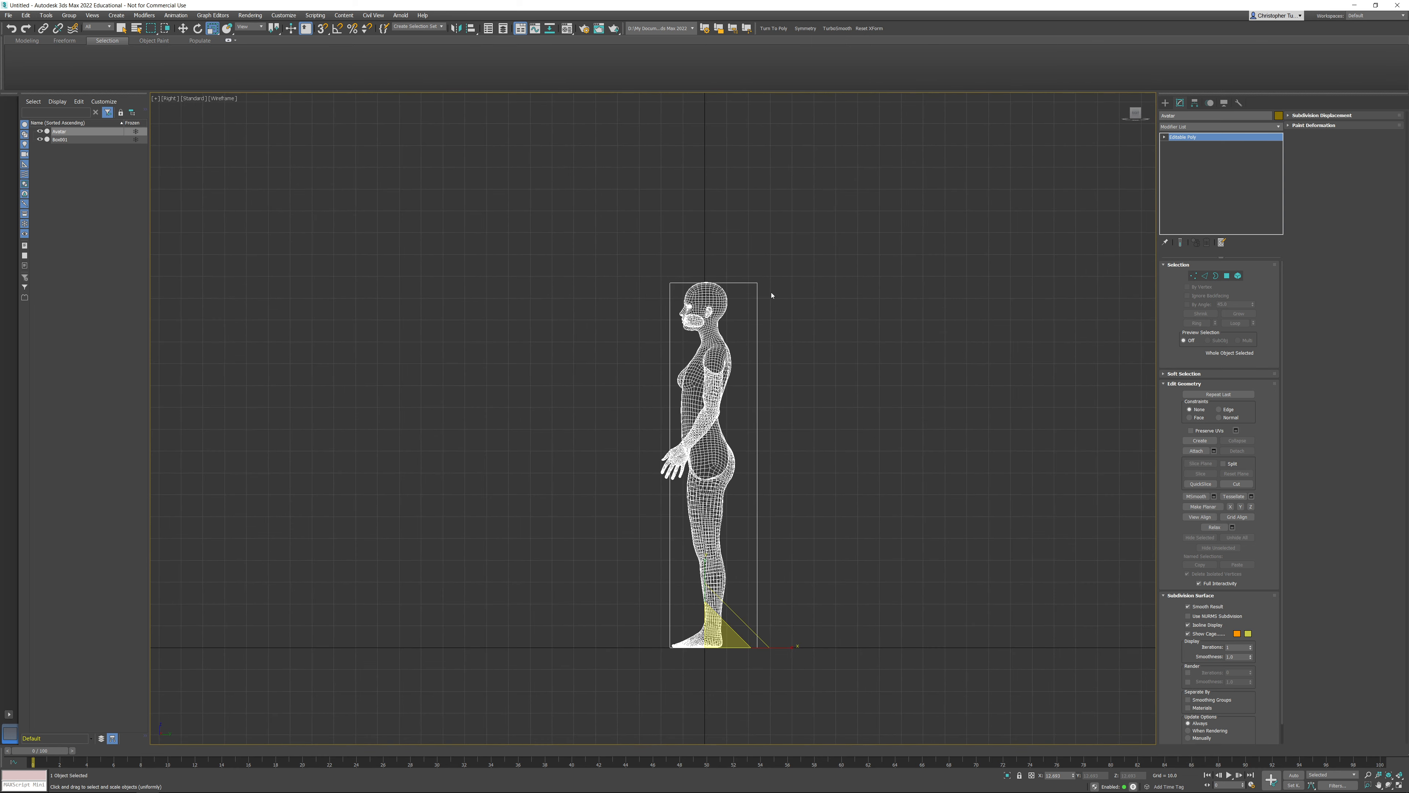
pyautogui.scroll(-4, 771, 294)
# Change to a maximized Perspective view and delete the reference box around the avatar.
pyautogui.hotkey('alt', 'w')
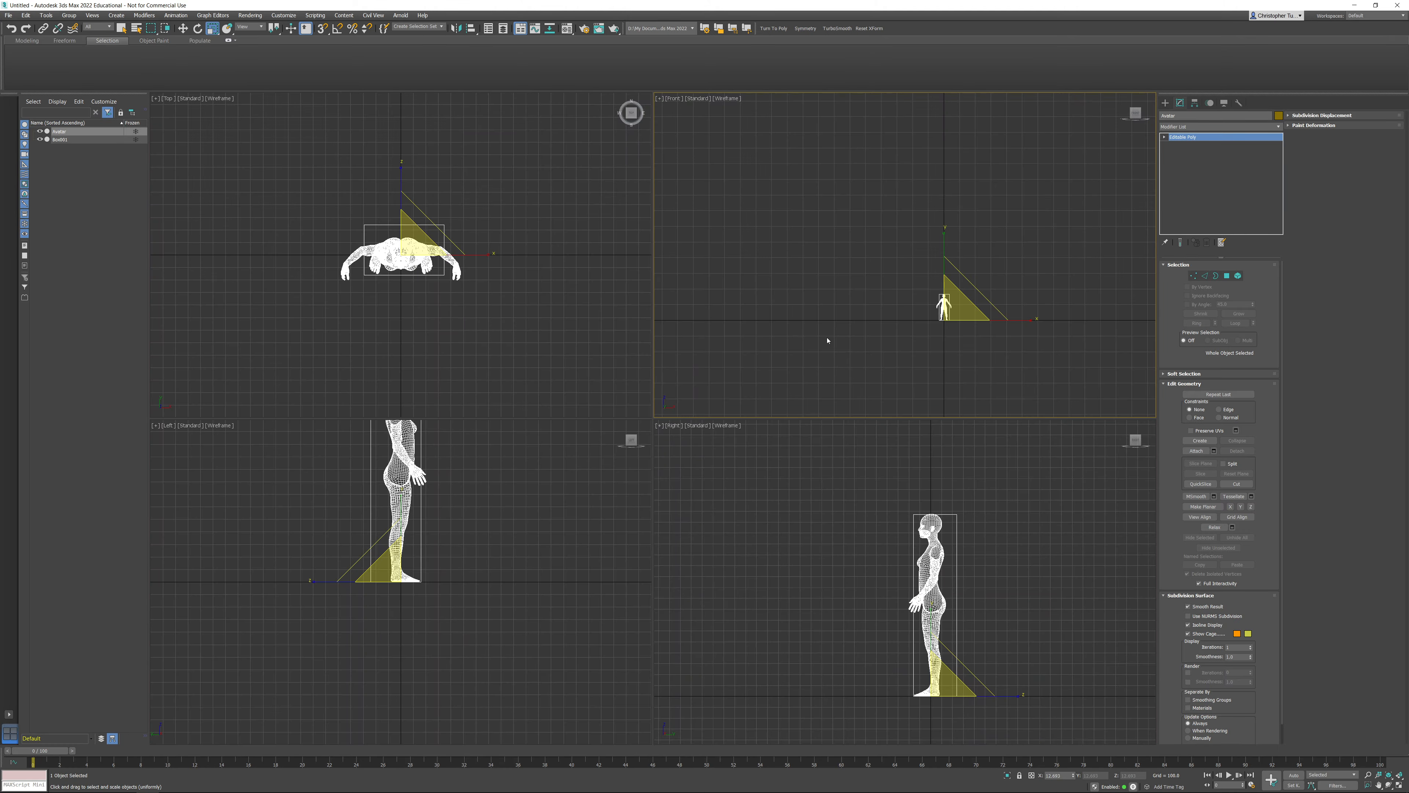
pyautogui.rightClick(811, 447)
pyautogui.press('p')
pyautogui.hotkey('alt', 'w')
pyautogui.keyDown('alt'); pyautogui.moveTo(878, 494); pyautogui.dragTo(856, 282, button='middle'); pyautogui.keyUp('alt')
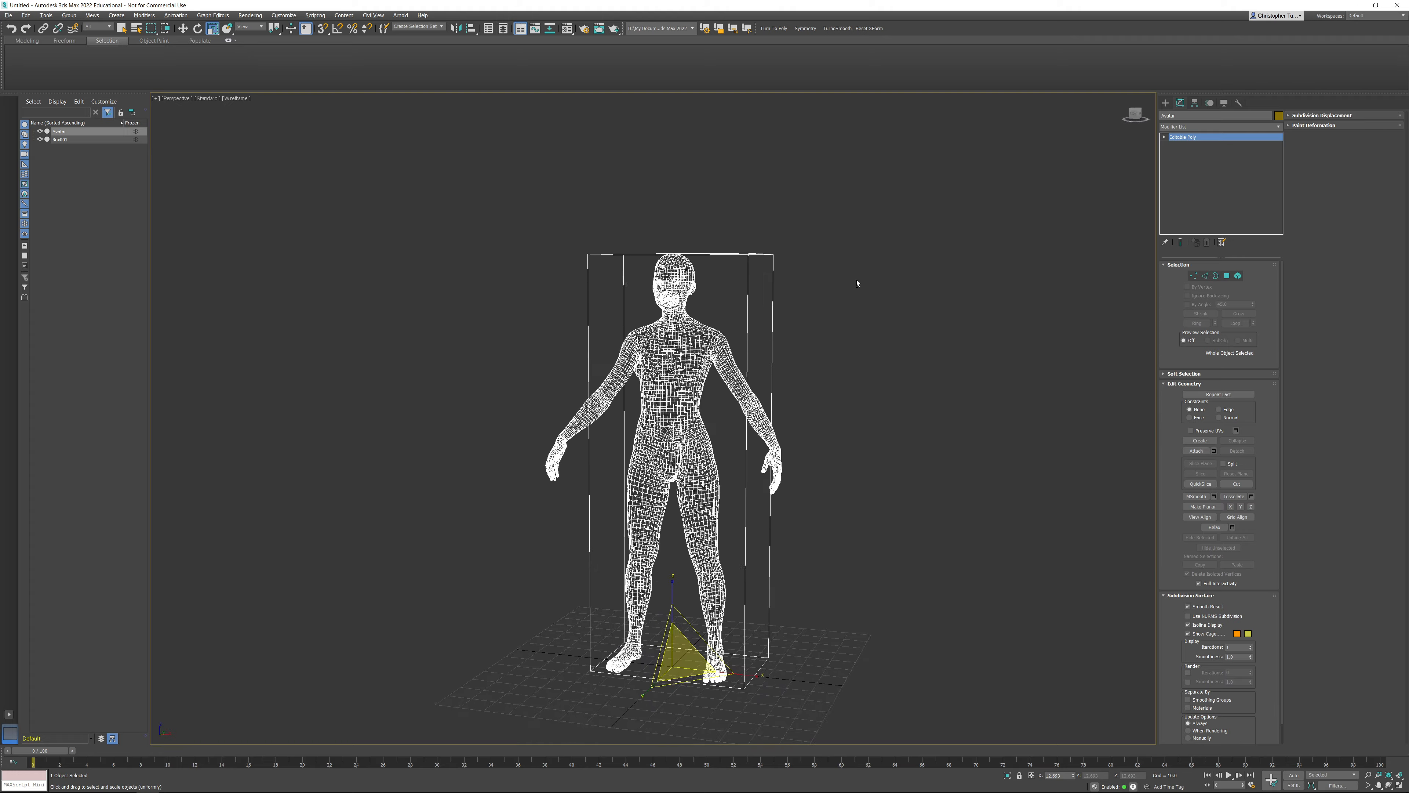
pyautogui.click(765, 277)
pyautogui.press('Delete')
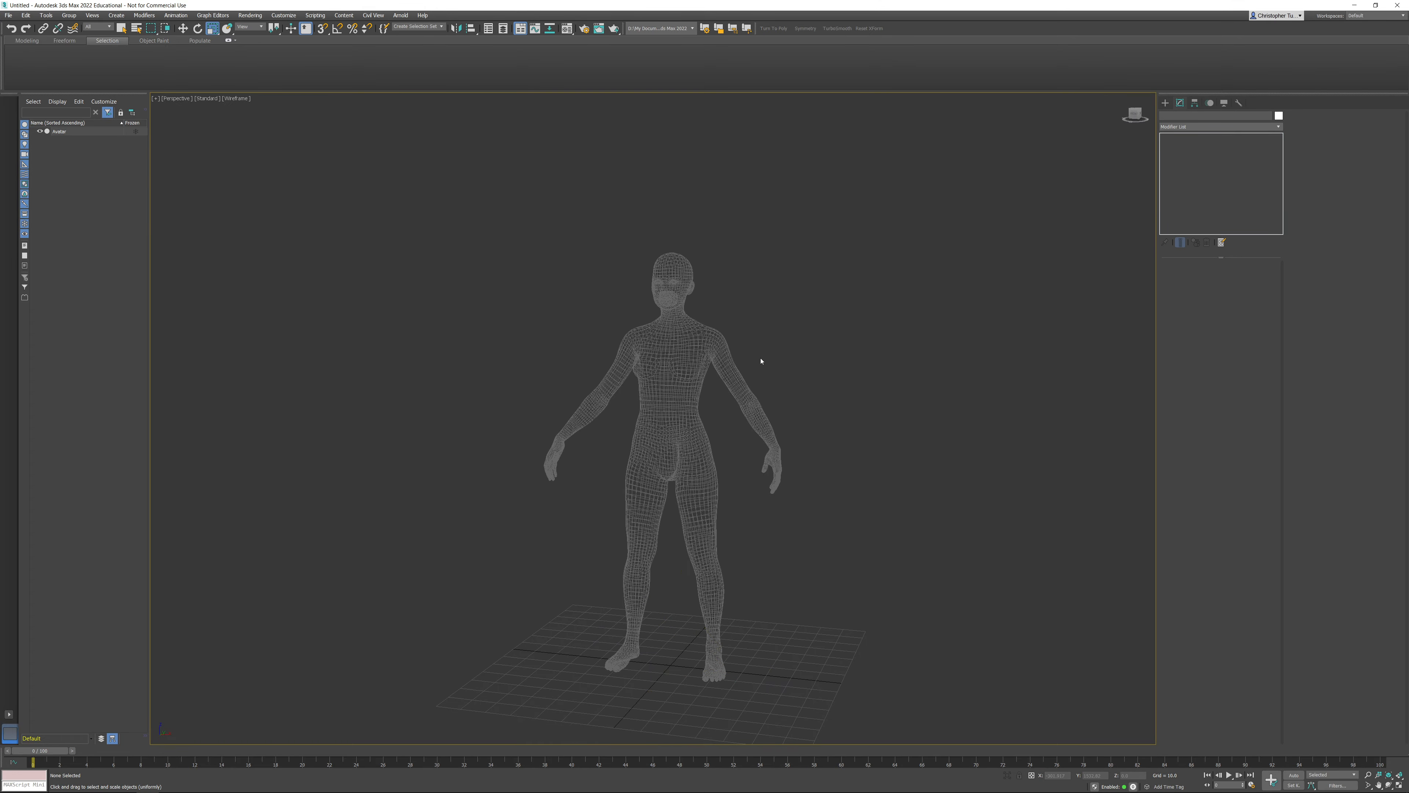
# Restore the shaded display, select the avatar and frame it in the Perspective view.
pyautogui.press('F3')
pyautogui.click(676, 349)
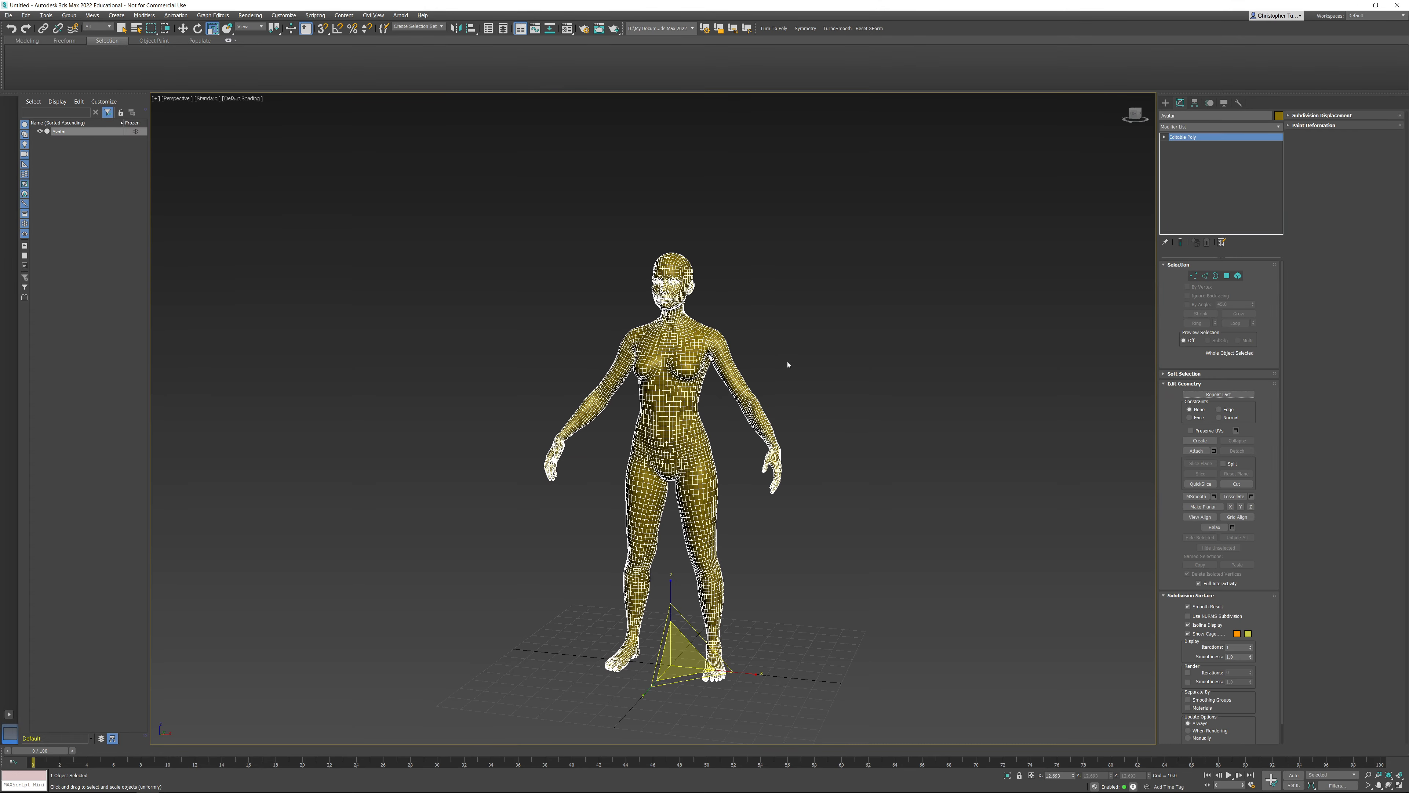
pyautogui.press('z')
pyautogui.moveTo(661, 364)
pyautogui.keyDown('alt'); pyautogui.mouseDown(button='middle')
pyautogui.moveTo(755, 362)
pyautogui.moveTo(639, 349)
pyautogui.mouseUp(button='middle'); pyautogui.keyUp('alt')
pyautogui.keyDown('alt'); pyautogui.moveTo(575, 232); pyautogui.dragTo(764, 321, button='middle'); pyautogui.keyUp('alt')
pyautogui.keyDown('alt'); pyautogui.moveTo(690, 618); pyautogui.dragTo(593, 467, button='middle'); pyautogui.keyUp('alt')
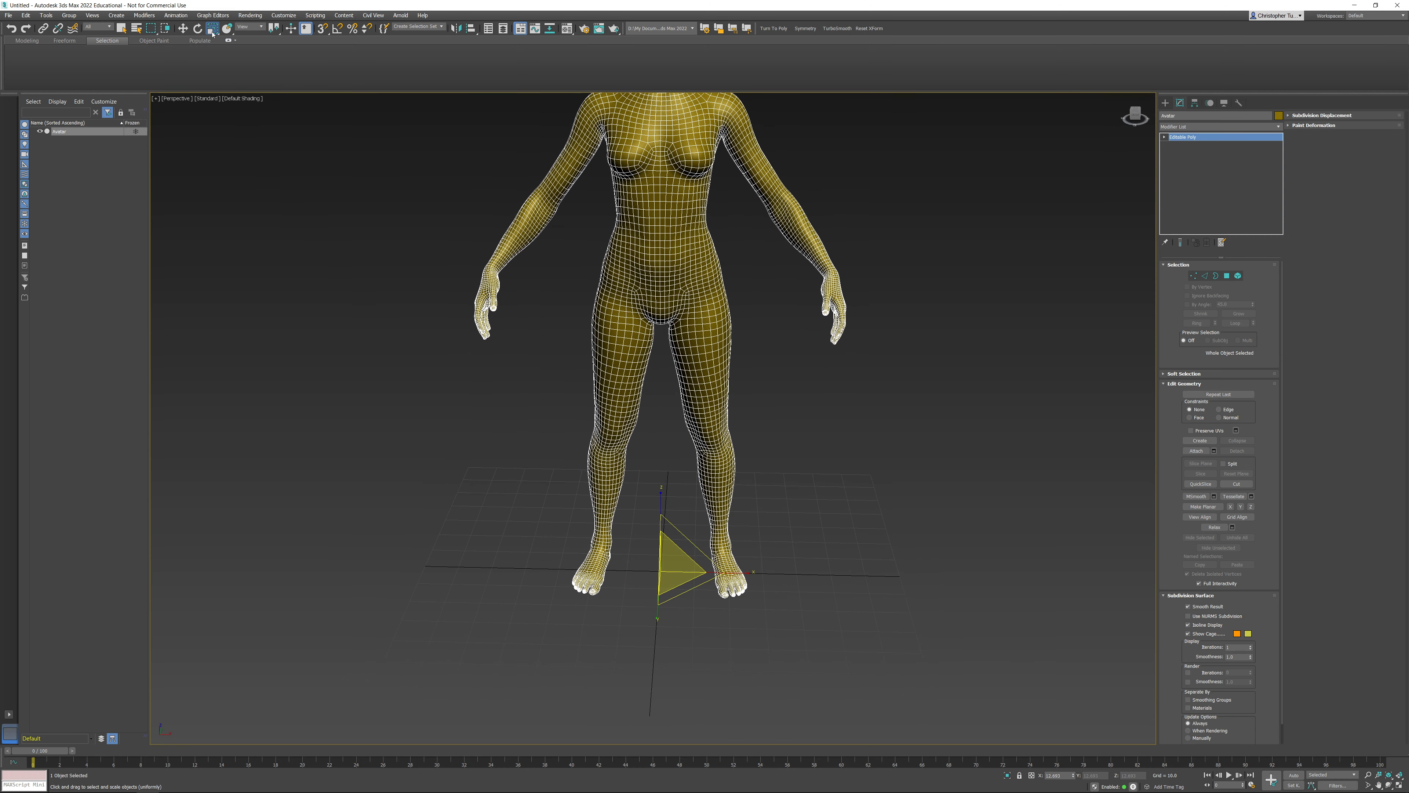
# Open the Scale Transform Type-In for the avatar and apply Reset XForm to bring its scale to 100.
pyautogui.rightClick(213, 29)
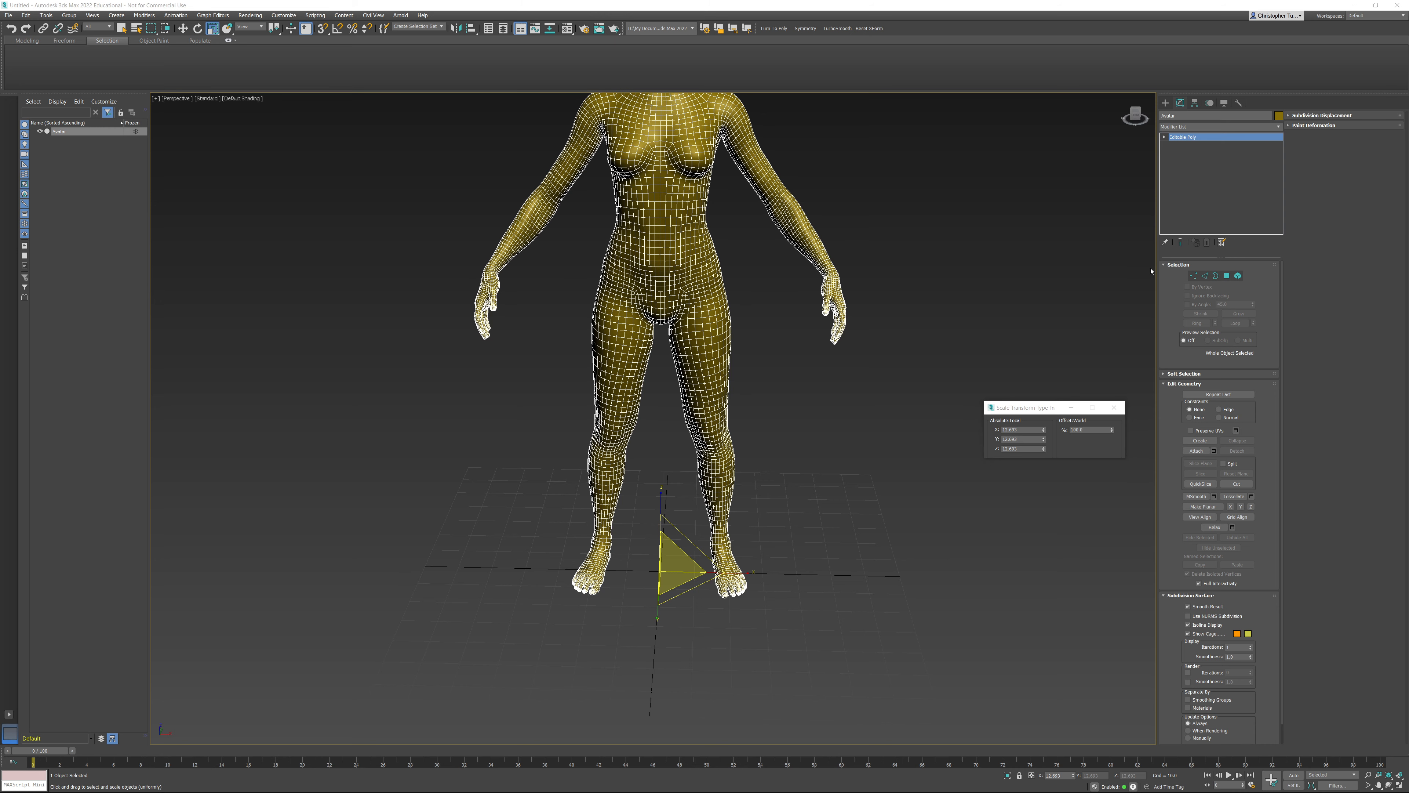
pyautogui.keyDown('alt'); pyautogui.moveTo(830, 339); pyautogui.dragTo(777, 334, button='middle'); pyautogui.keyUp('alt')
pyautogui.moveTo(777, 333); pyautogui.dragTo(786, 423, button='middle')
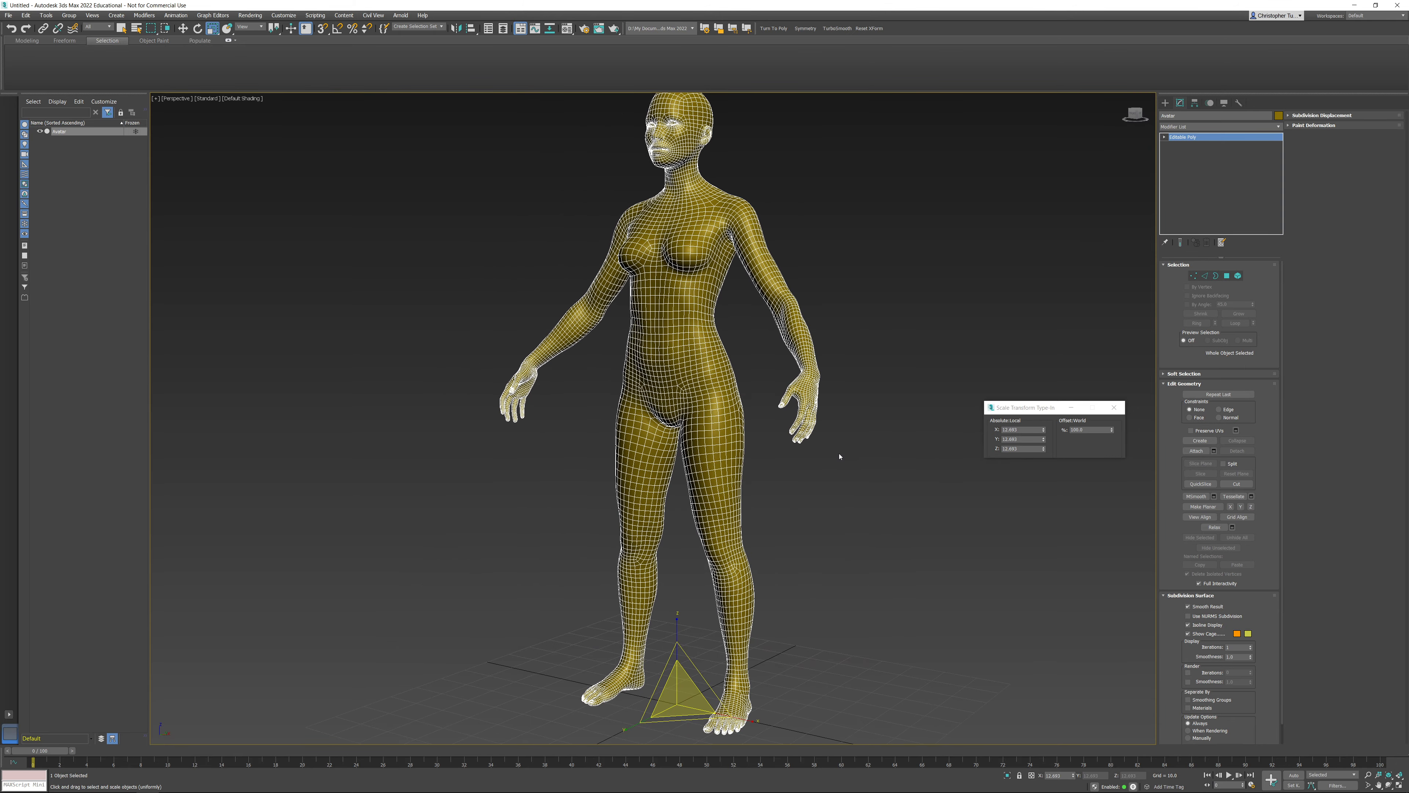
pyautogui.moveTo(878, 433); pyautogui.dragTo(860, 450, button='middle')
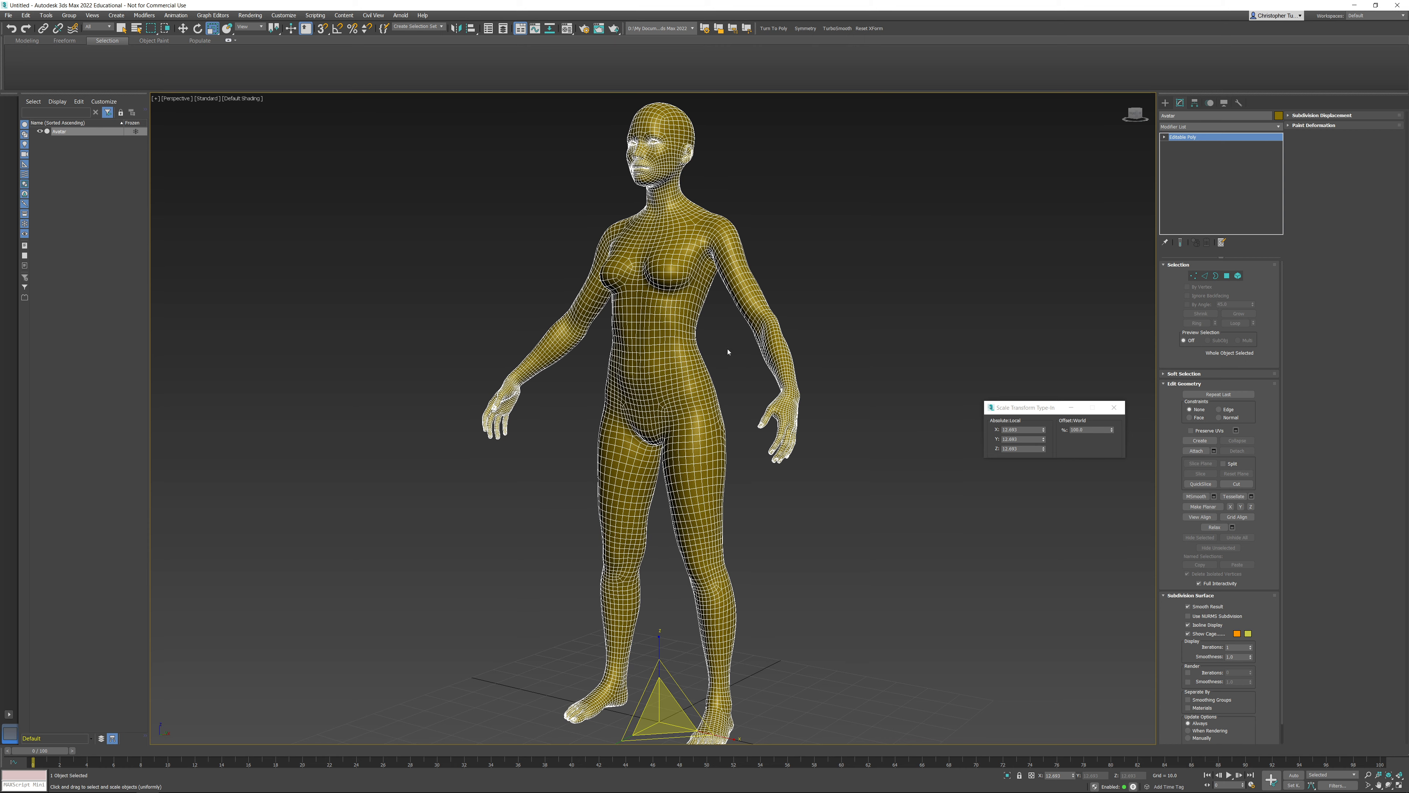
pyautogui.scroll(-3, 728, 352)
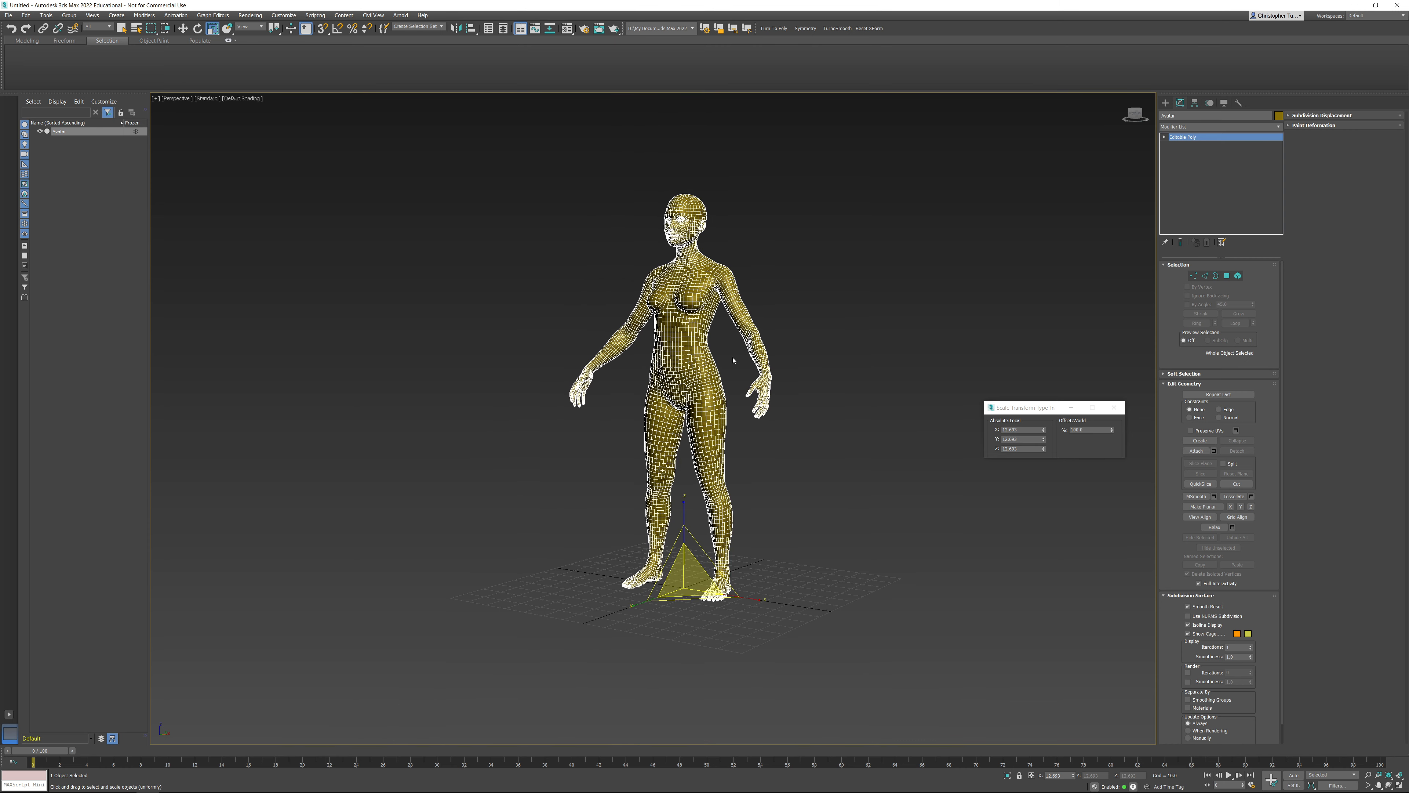
pyautogui.click(877, 29)
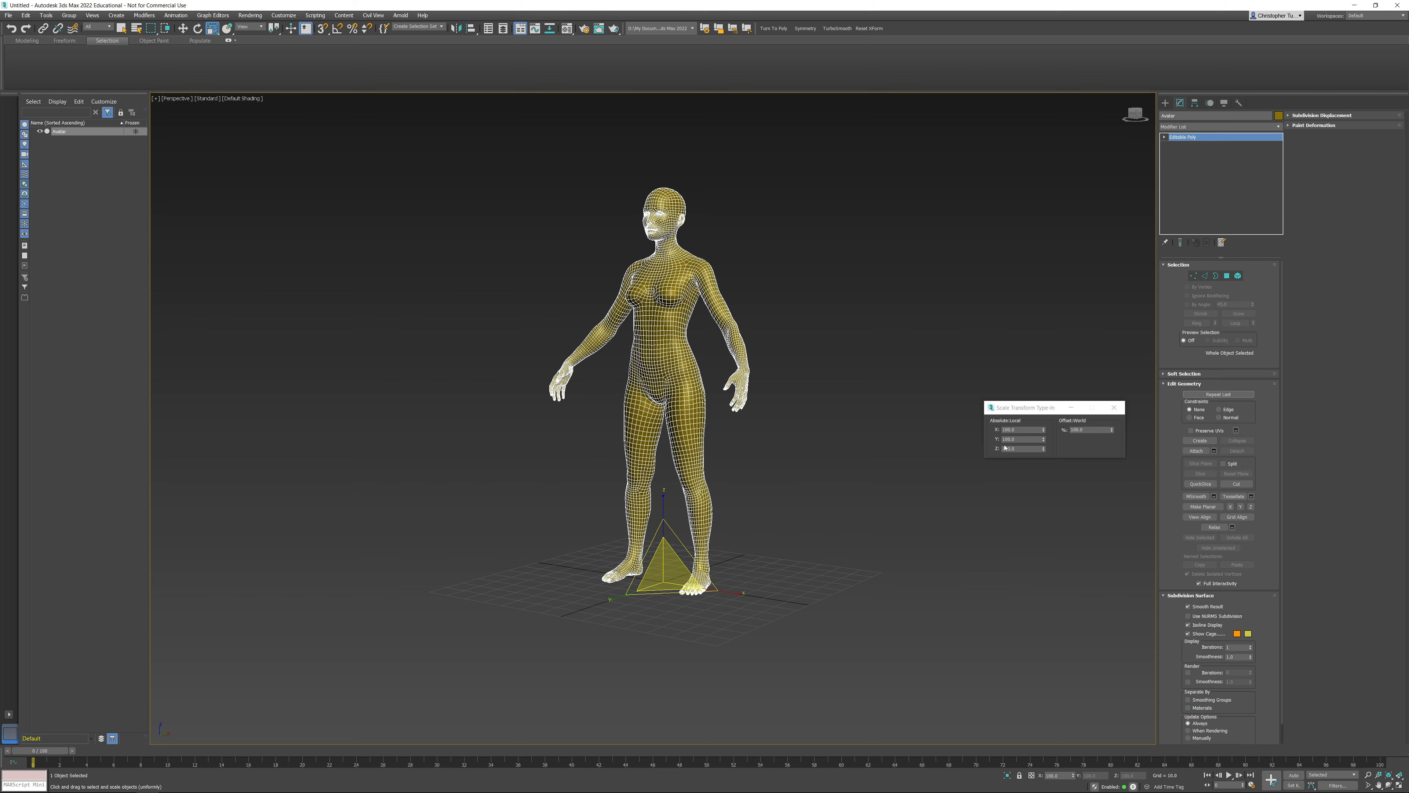
pyautogui.moveTo(865, 433); pyautogui.dragTo(860, 458, button='middle')
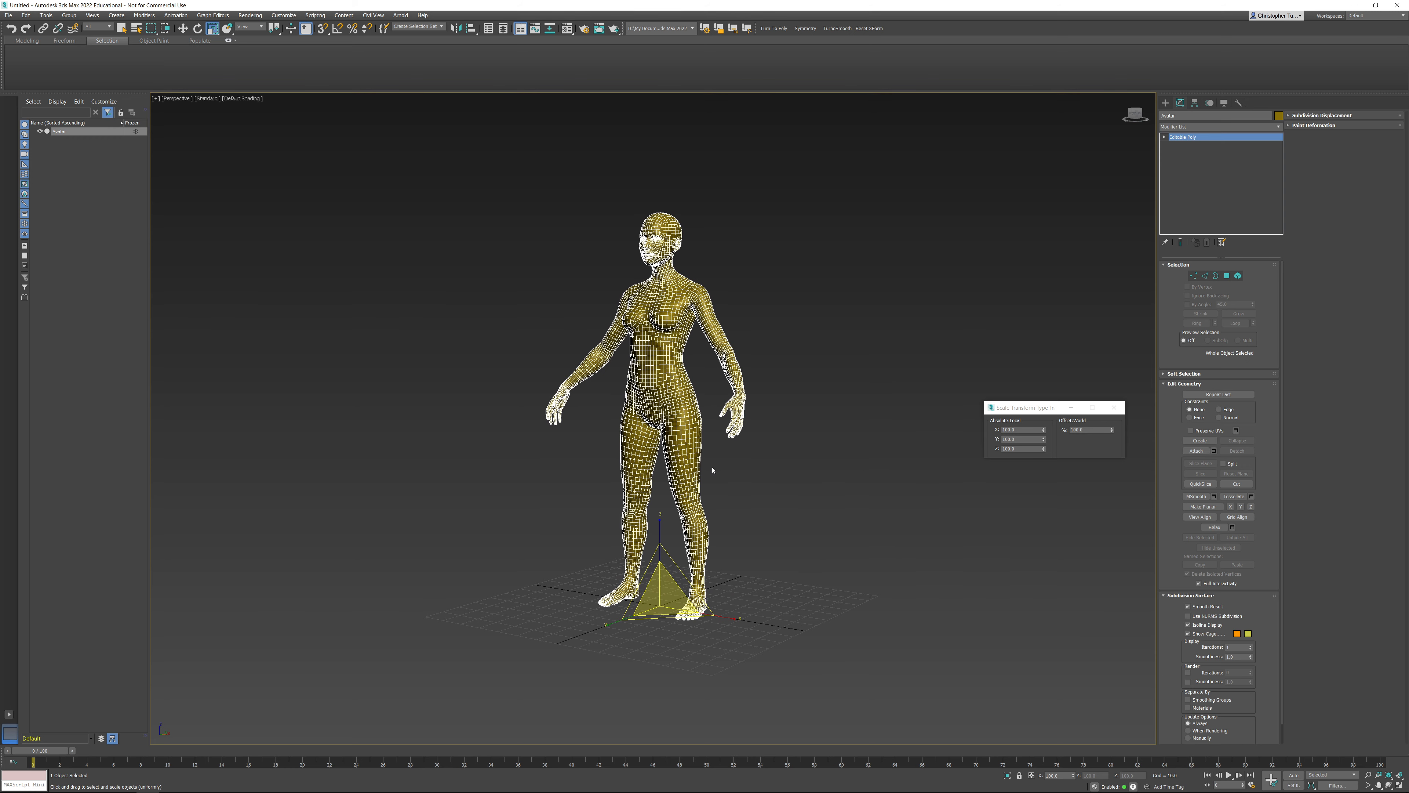
# Export the avatar in OBJ format to the Star Trek project's OBJ folder, replacing the existing Avatar.obj.
pyautogui.click(9, 15)
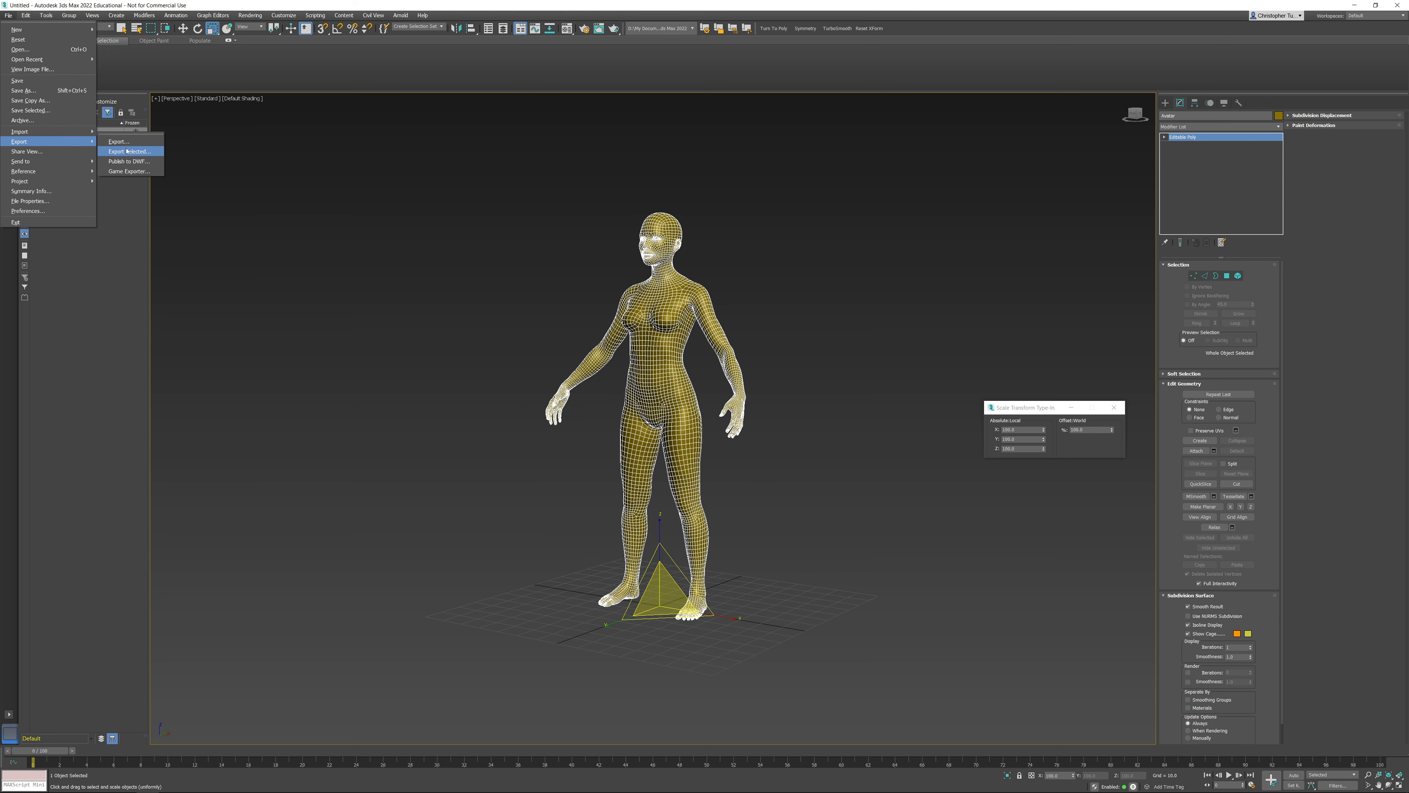
pyautogui.click(119, 141)
pyautogui.doubleClick(891, 125)
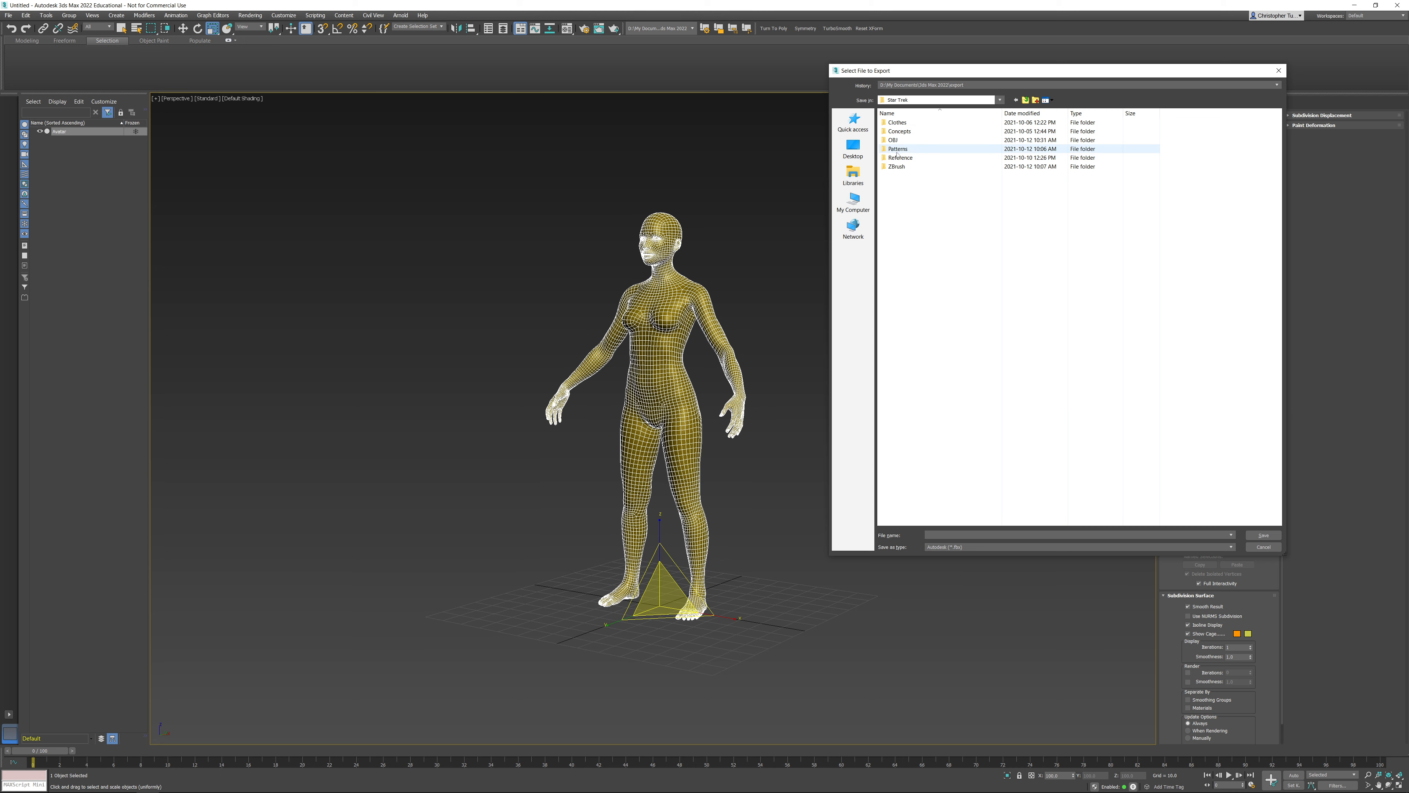
pyautogui.doubleClick(896, 139)
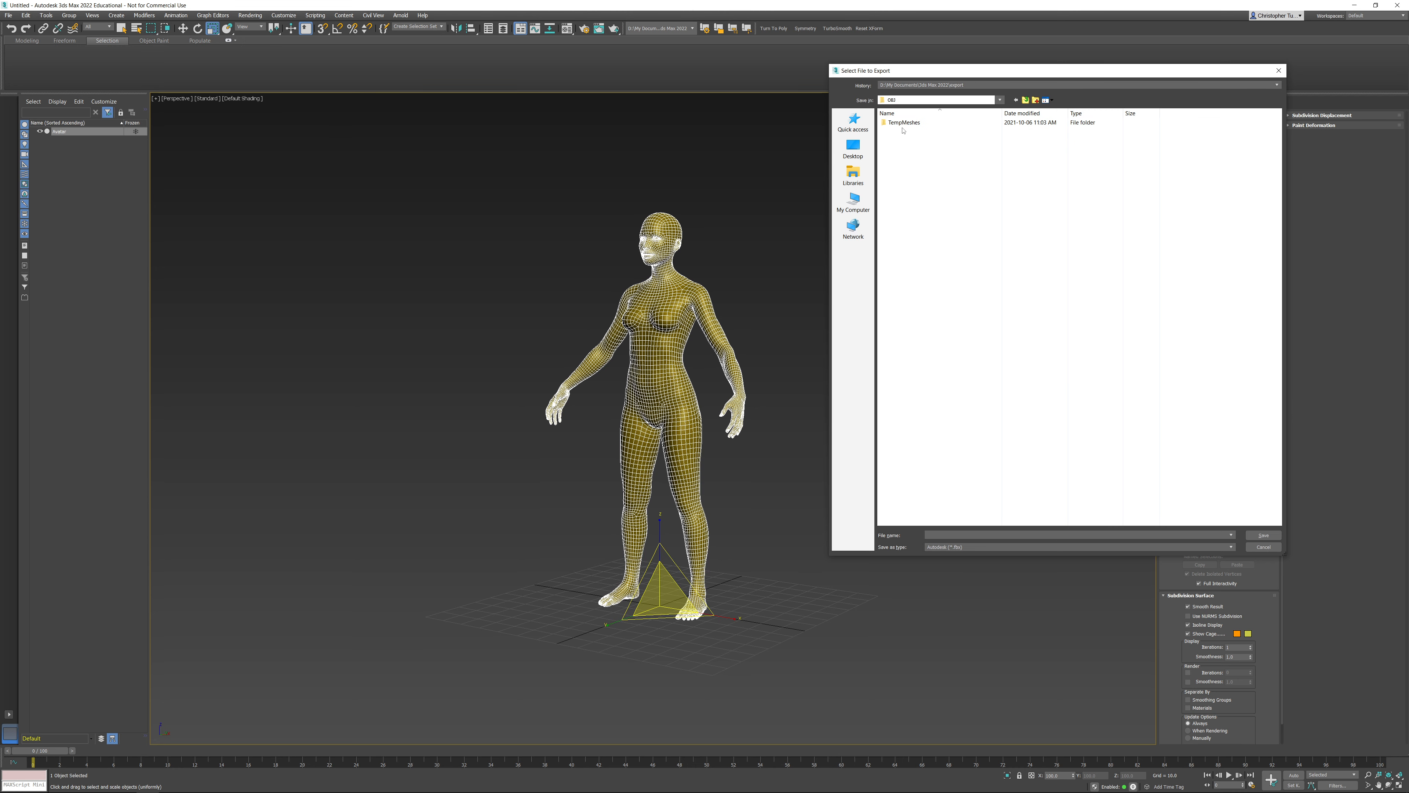
pyautogui.click(945, 546)
pyautogui.click(966, 625)
pyautogui.doubleClick(899, 132)
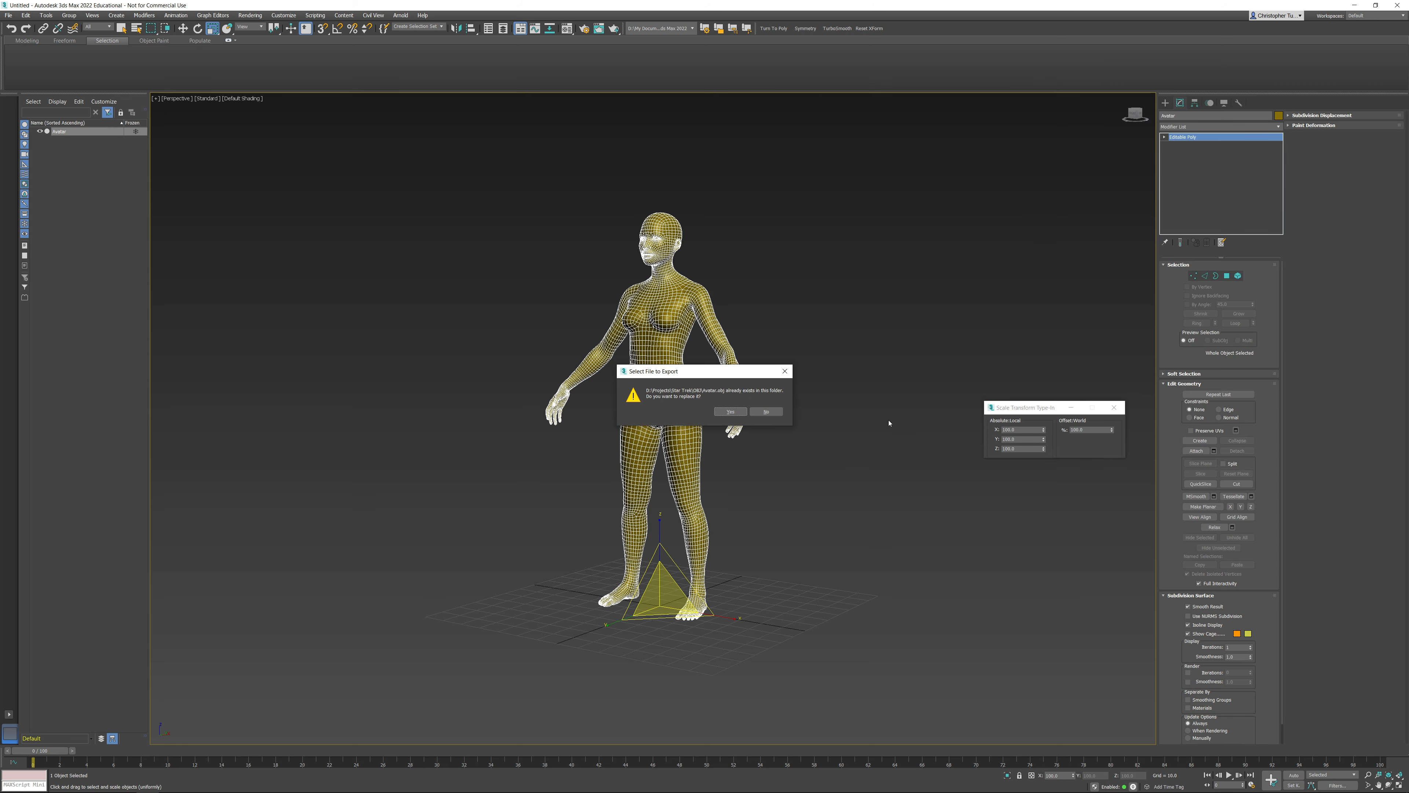
pyautogui.click(730, 412)
pyautogui.click(650, 471)
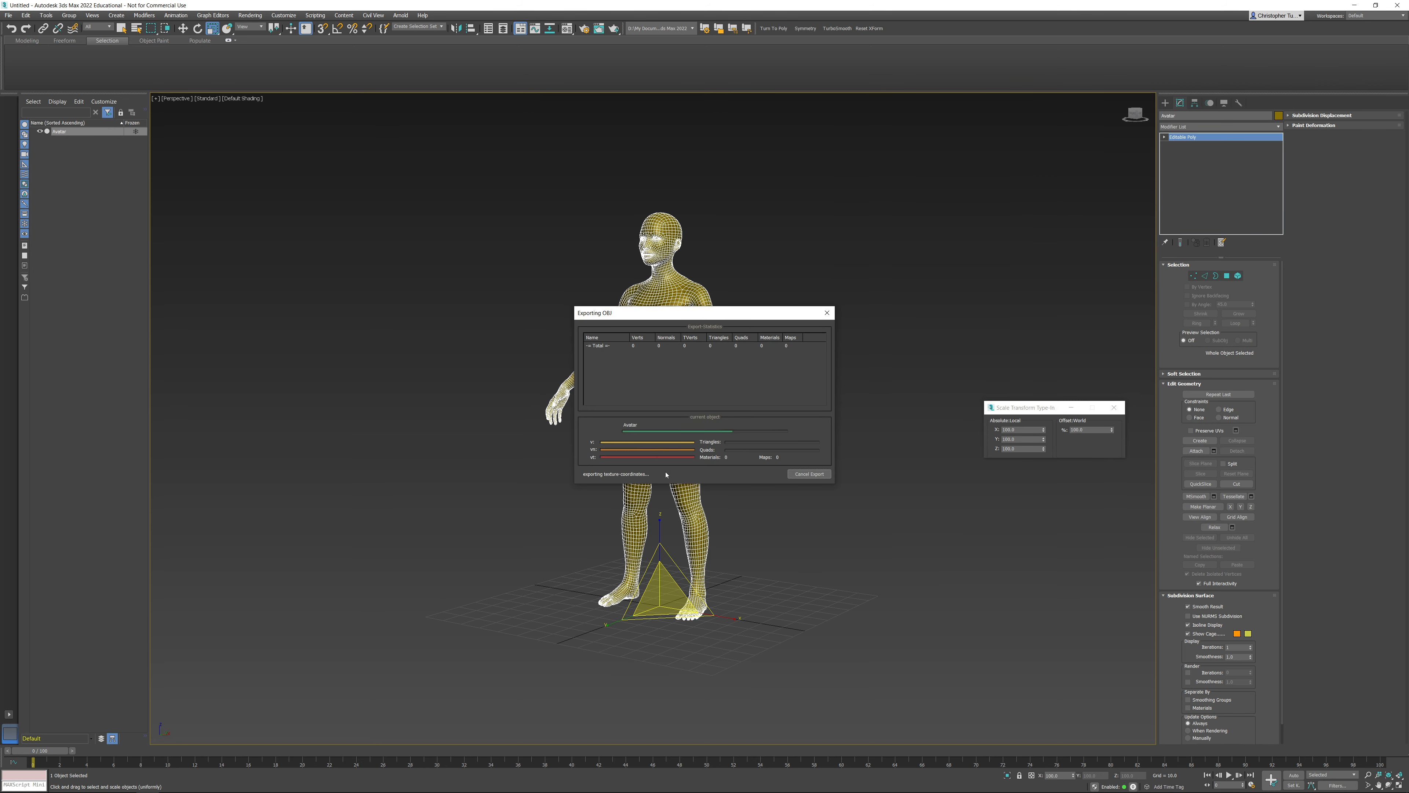
pyautogui.click(802, 477)
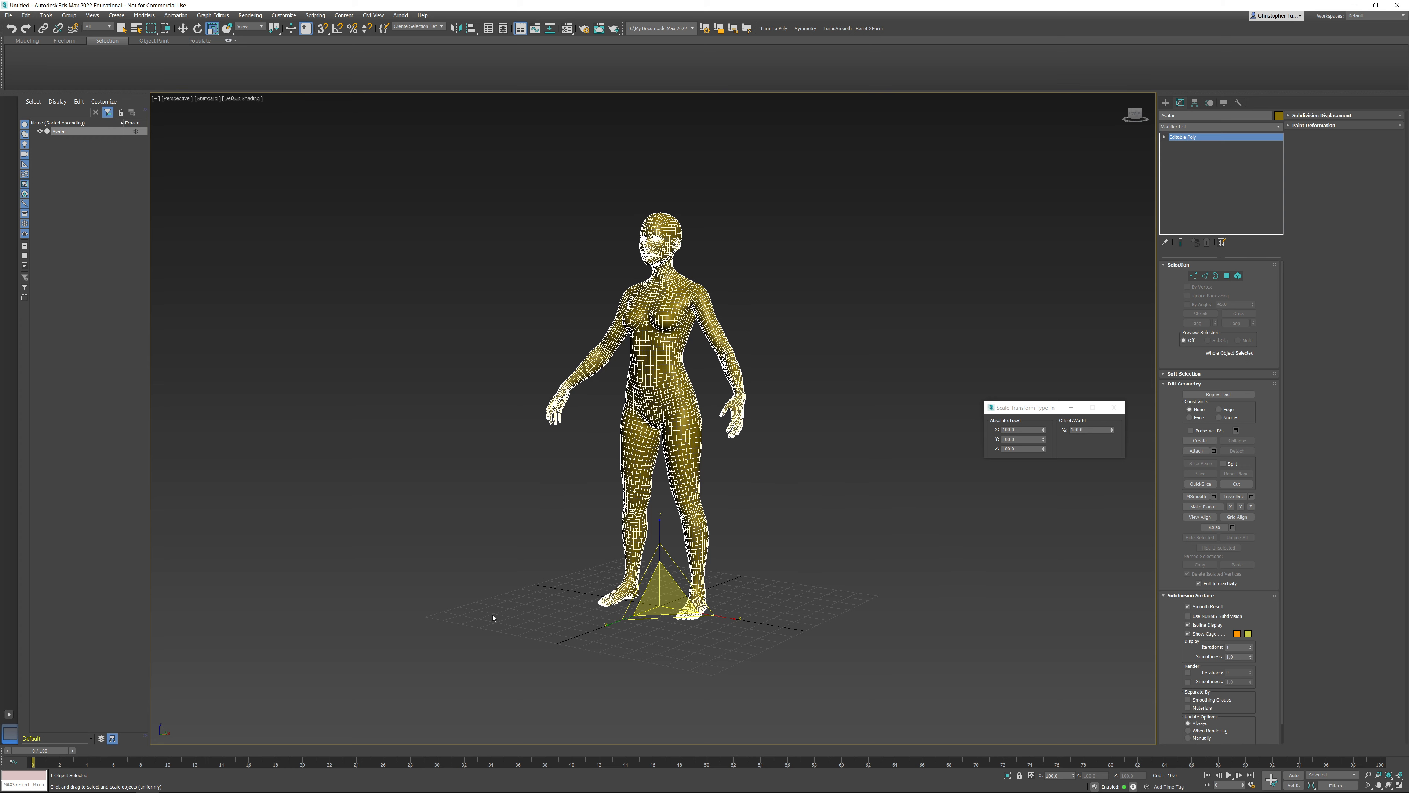
# Switch to ZBrush and import Avatar.obj over the existing avatar tool at subdivision level 1.
pyautogui.press('super')
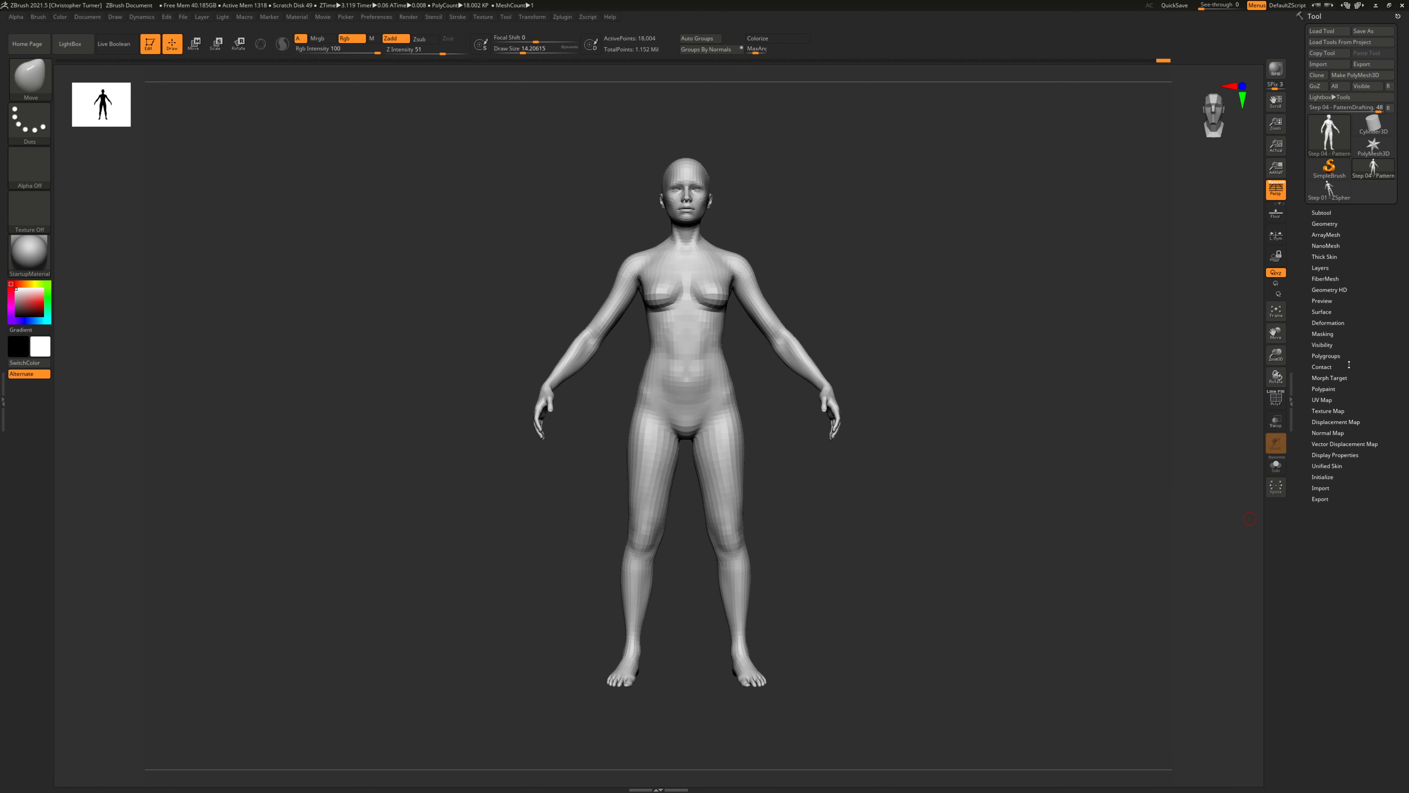
pyautogui.moveTo(960, 360); pyautogui.dragTo(864, 360)
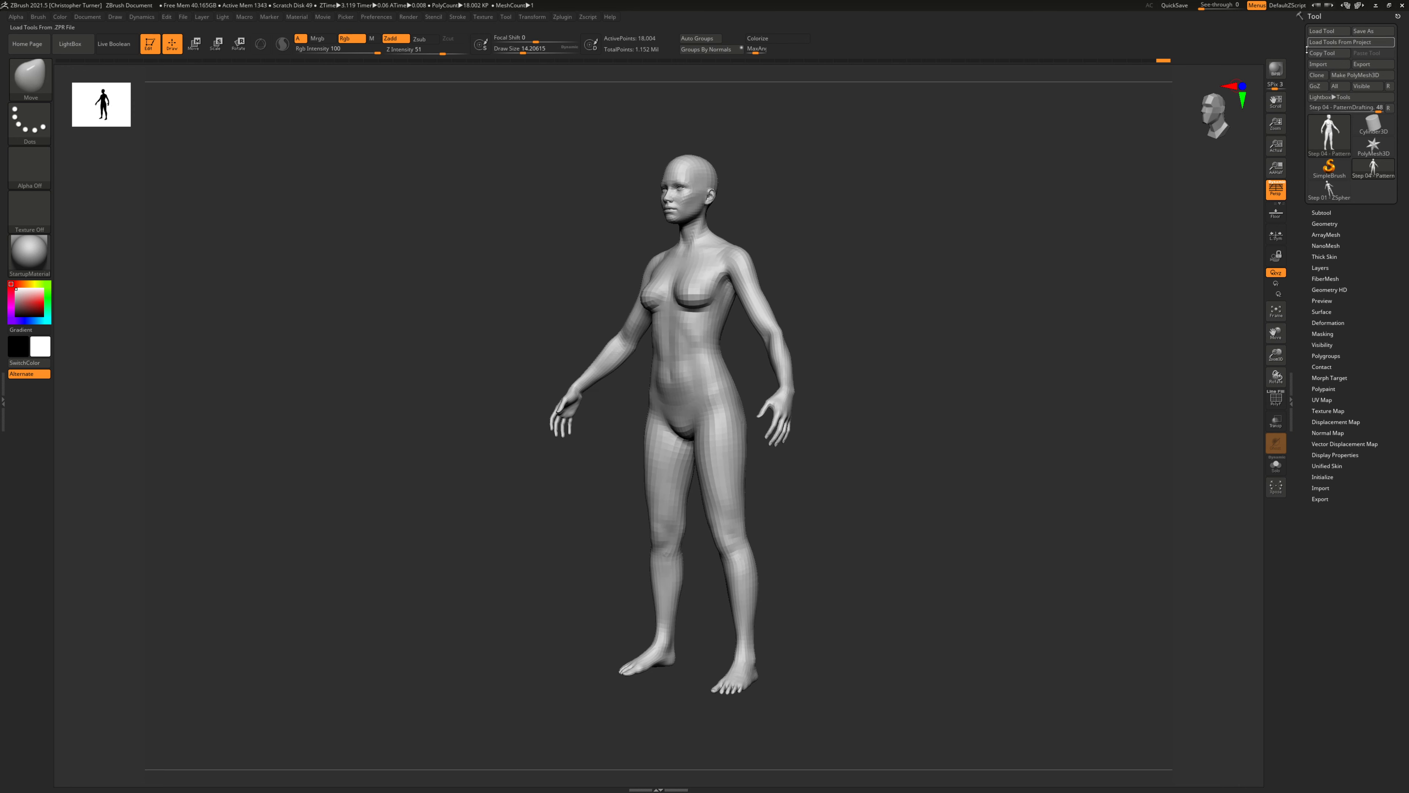
pyautogui.click(1324, 224)
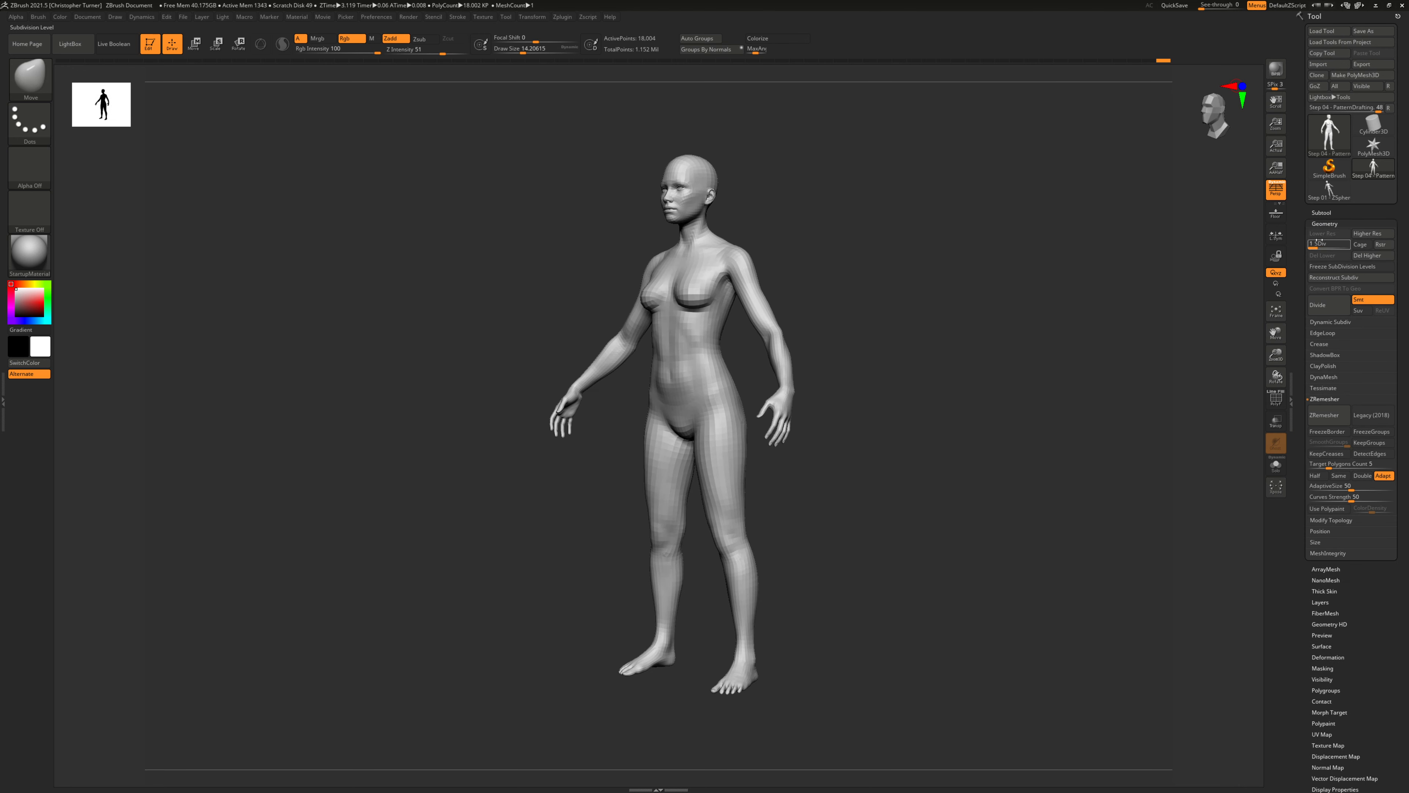
pyautogui.click(1324, 224)
pyautogui.click(1325, 64)
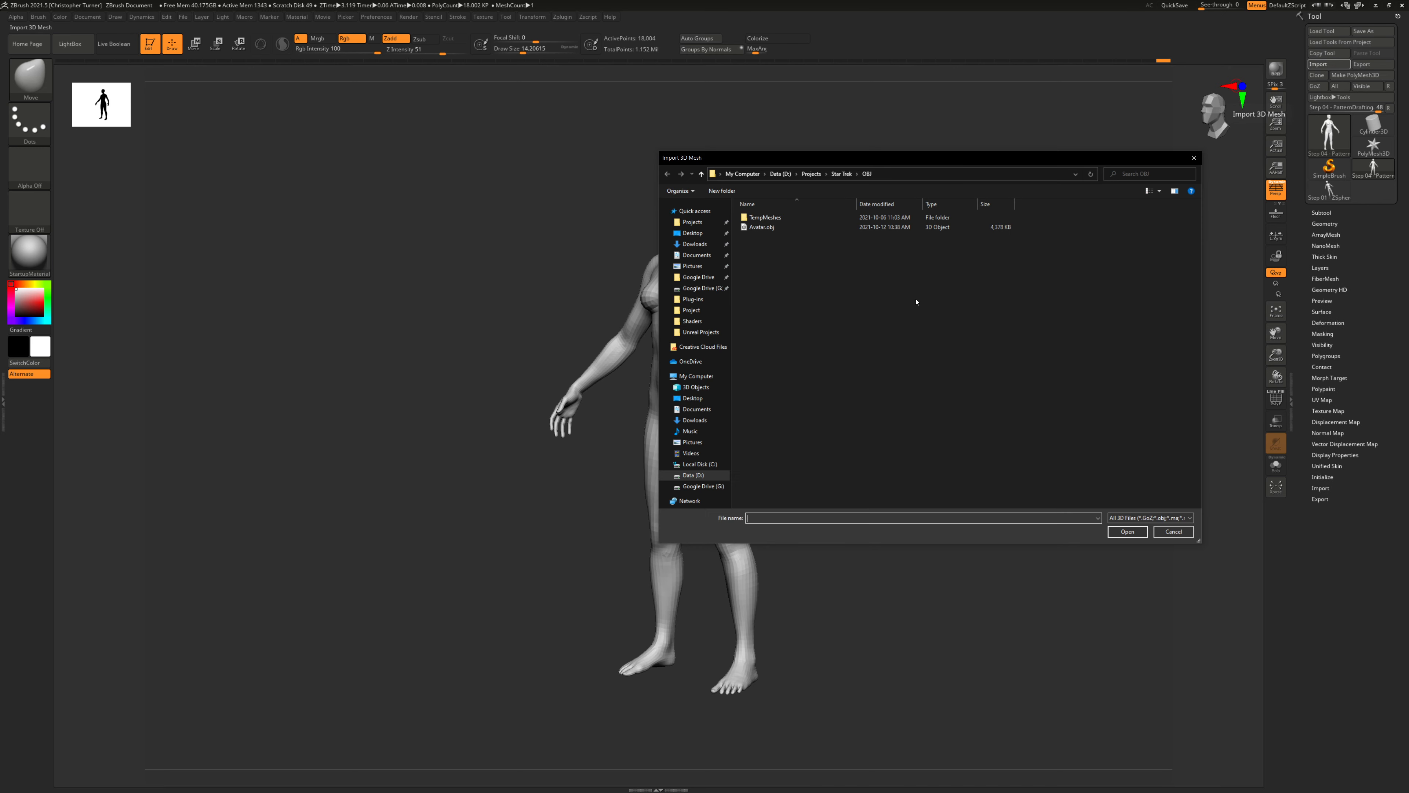
pyautogui.doubleClick(765, 227)
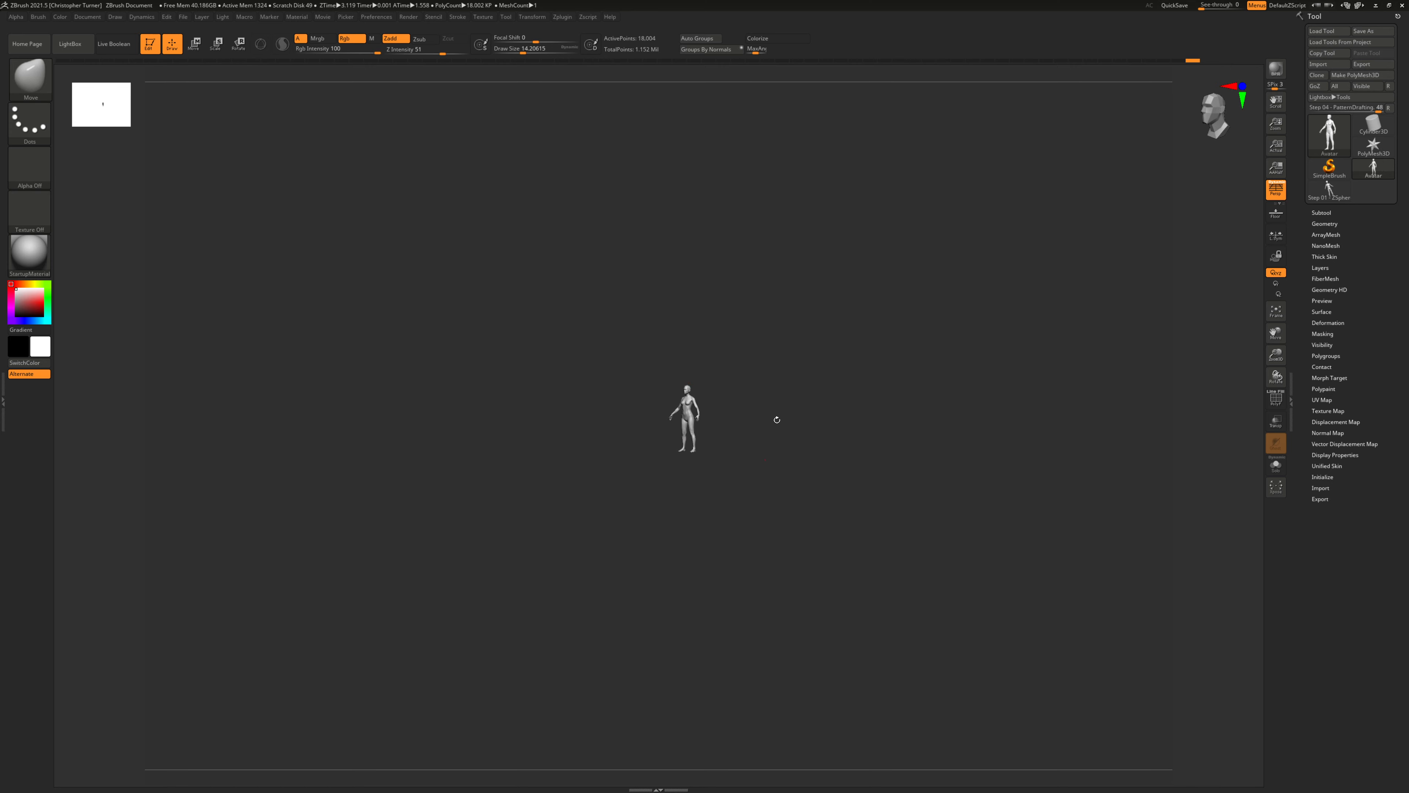
# Raise the imported avatar to subdivision level 4 and frame the figure on the canvas.
pyautogui.click(1326, 224)
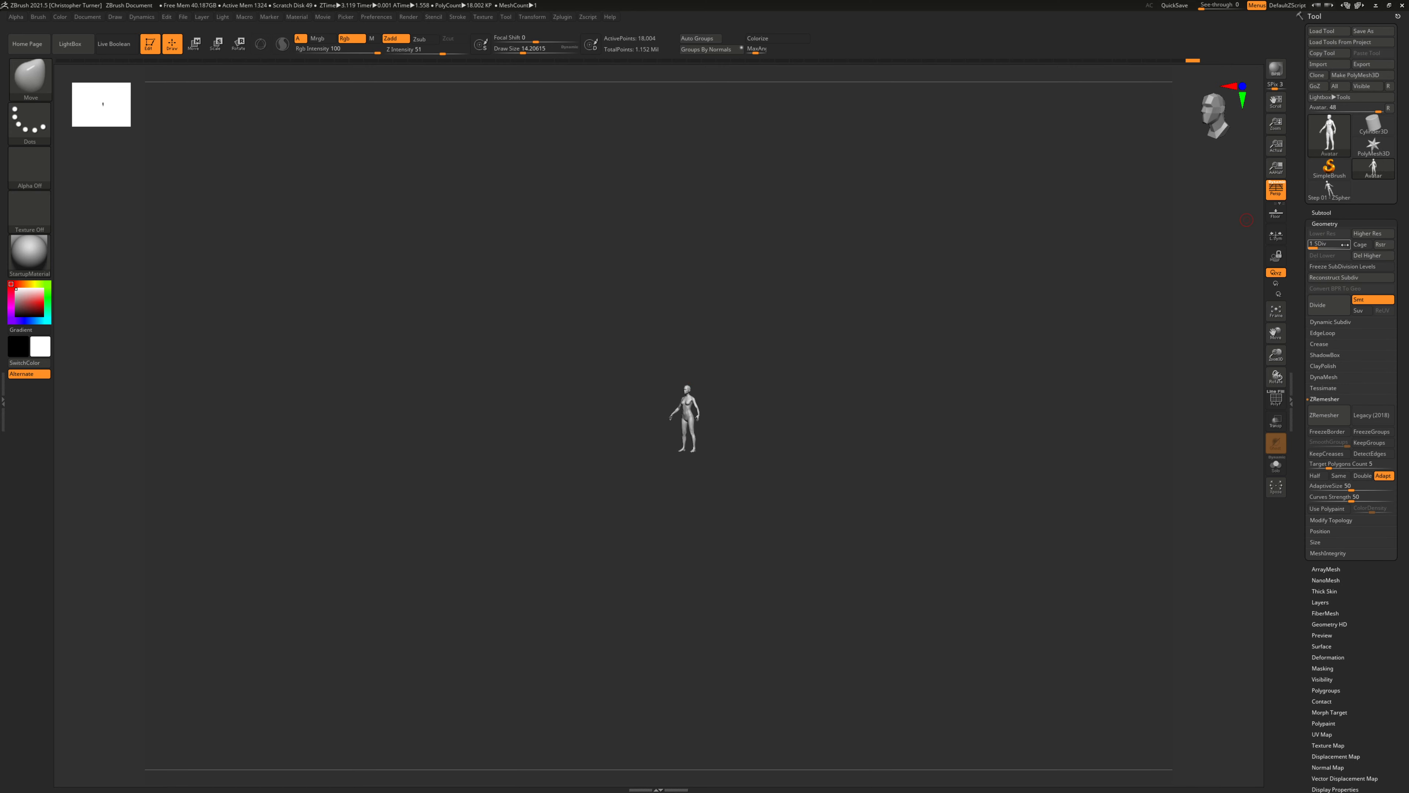
pyautogui.click(1345, 245)
pyautogui.press('f')
pyautogui.moveTo(862, 314)
pyautogui.mouseDown()
pyautogui.moveTo(1010, 290)
pyautogui.moveTo(1003, 308)
pyautogui.moveTo(1032, 309)
pyautogui.mouseUp()
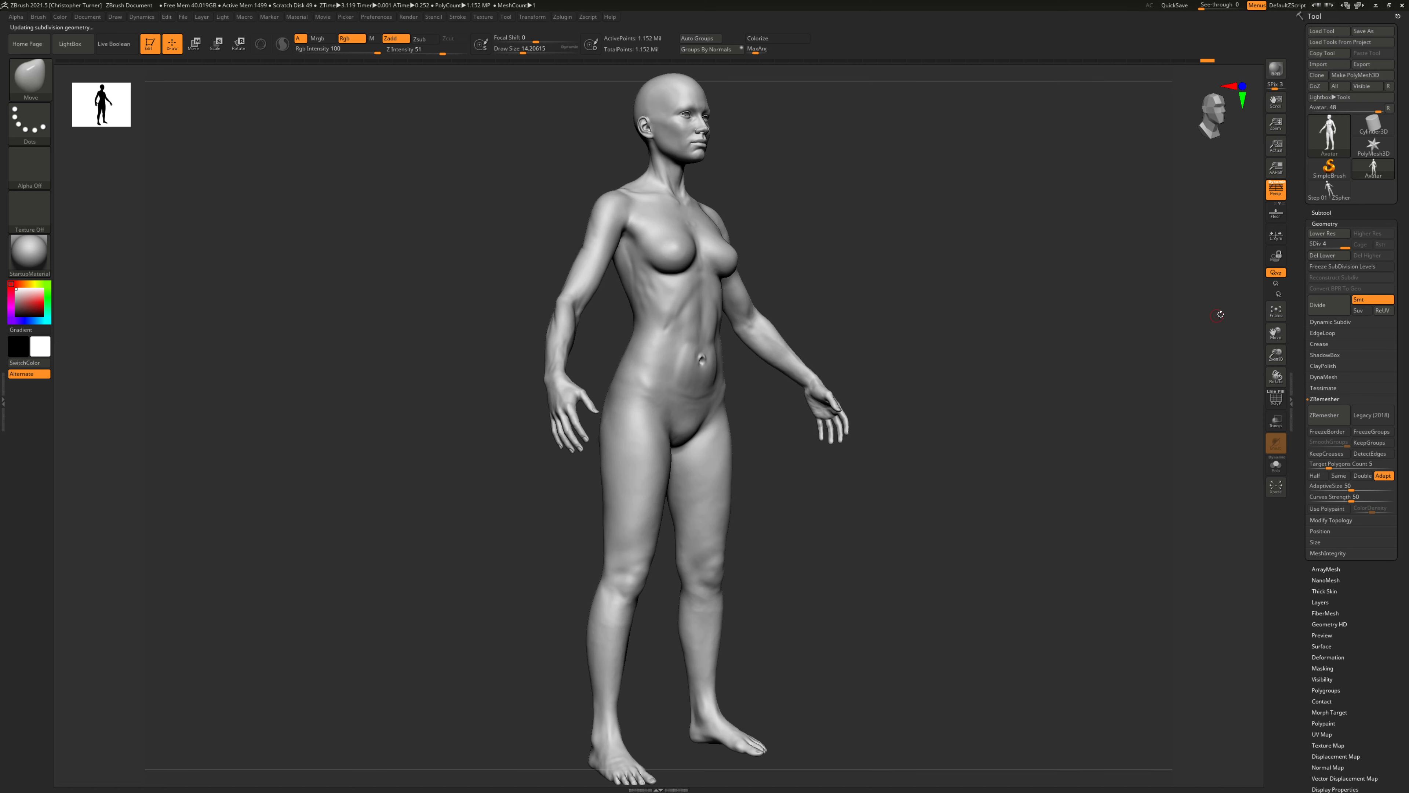
# Compare the avatar at subdivision levels 1 and 4, then inspect the detailed mesh from a straight front view.
pyautogui.click(1316, 244)
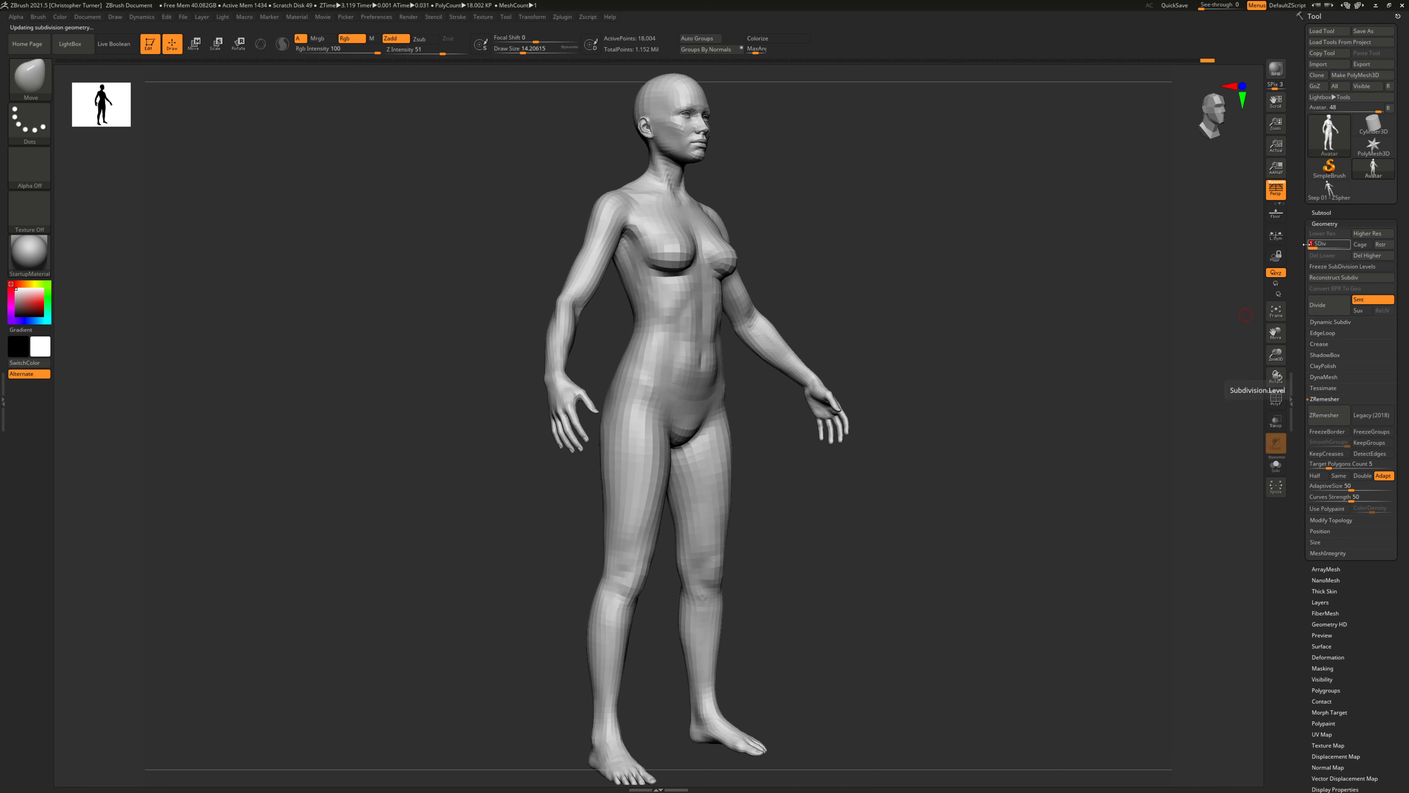
pyautogui.click(1345, 243)
pyautogui.moveTo(887, 290)
pyautogui.mouseDown()
pyautogui.moveTo(1014, 290)
pyautogui.moveTo(1019, 302)
pyautogui.moveTo(876, 304)
pyautogui.mouseUp()
pyautogui.keyDown('alt'); pyautogui.moveTo(969, 280); pyautogui.dragTo(978, 266); pyautogui.keyUp('alt')
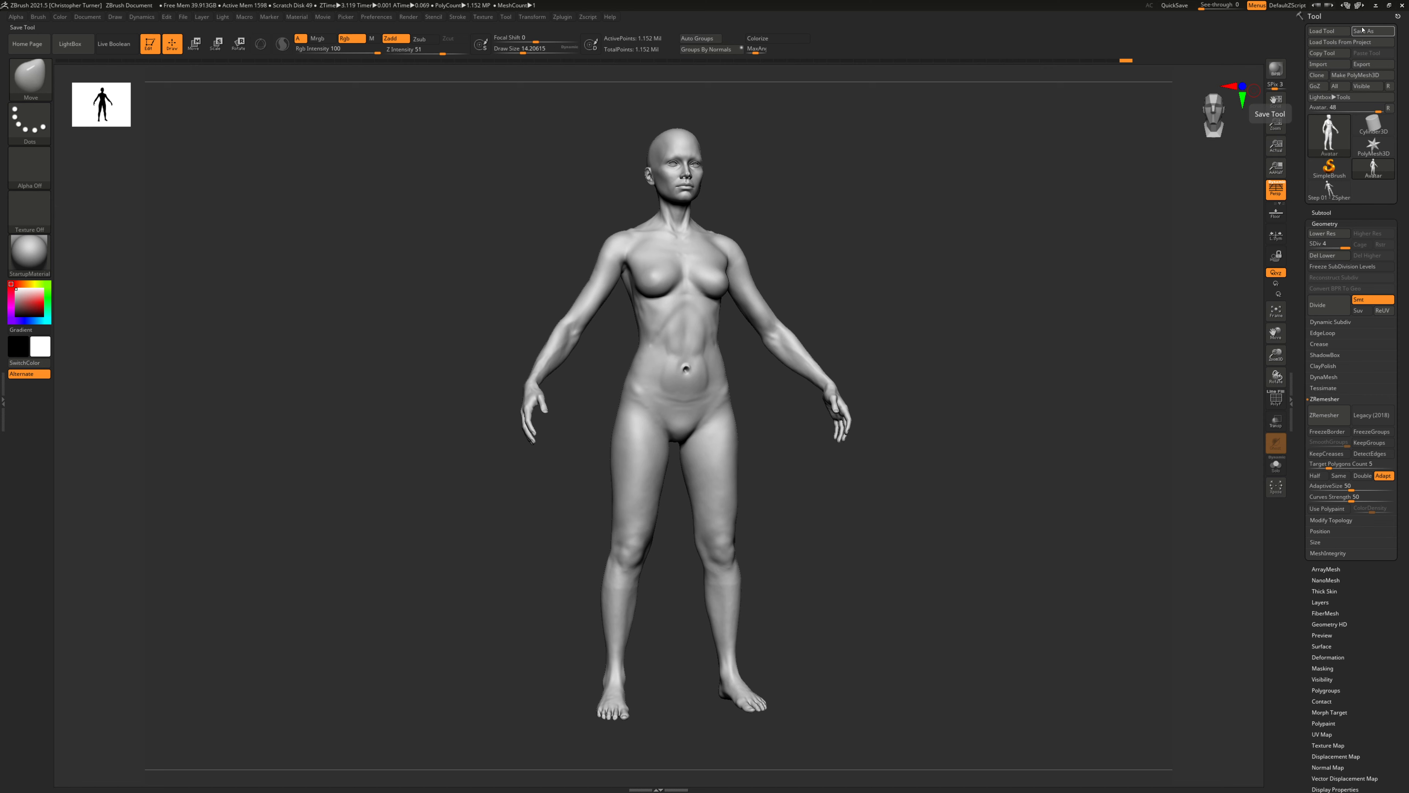
pyautogui.keyDown('shift'); pyautogui.moveTo(878, 267); pyautogui.dragTo(982, 262); pyautogui.keyUp('shift')
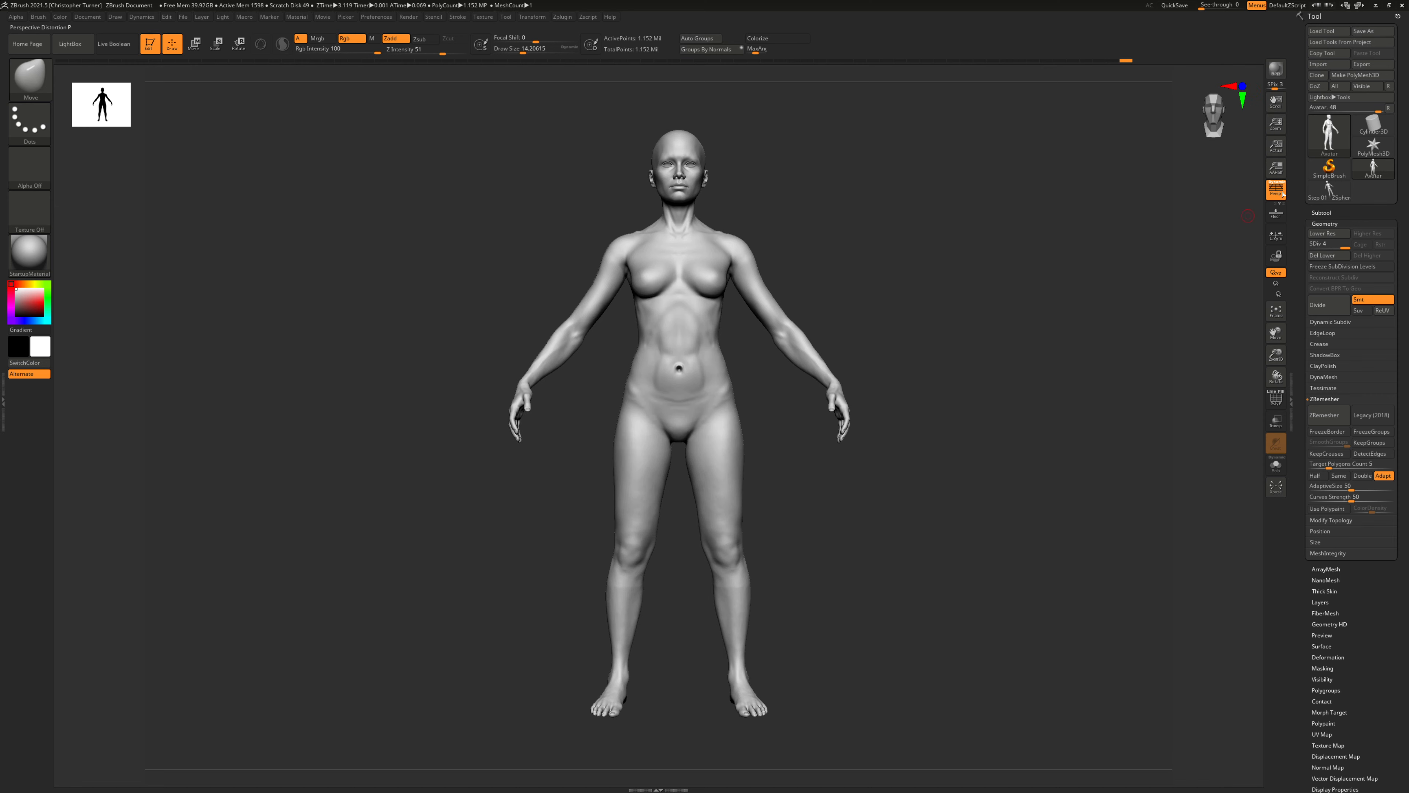
# Turn off perspective distortion and set up a vertical transpose line beside the avatar, without the 3D gizmo.
pyautogui.press('p')
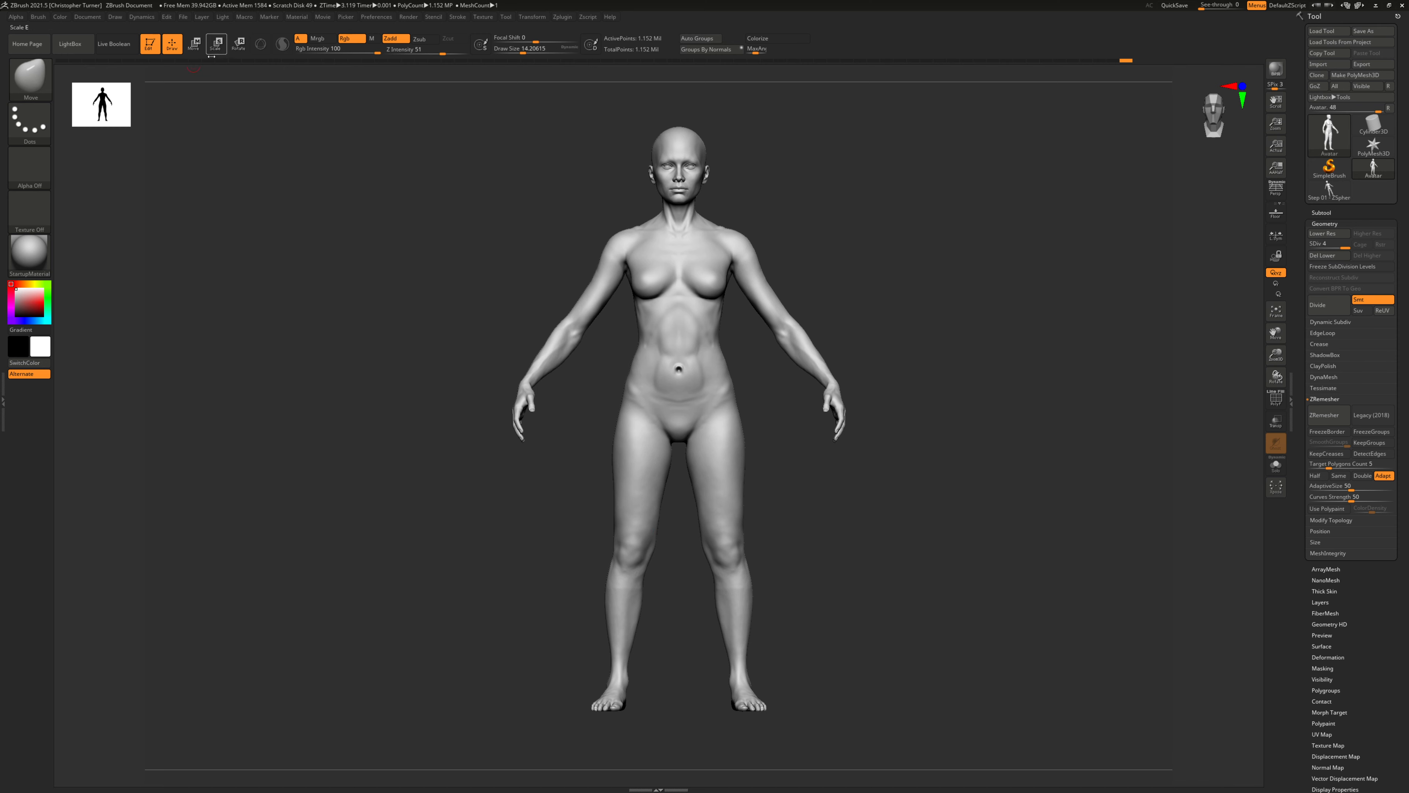
pyautogui.click(192, 44)
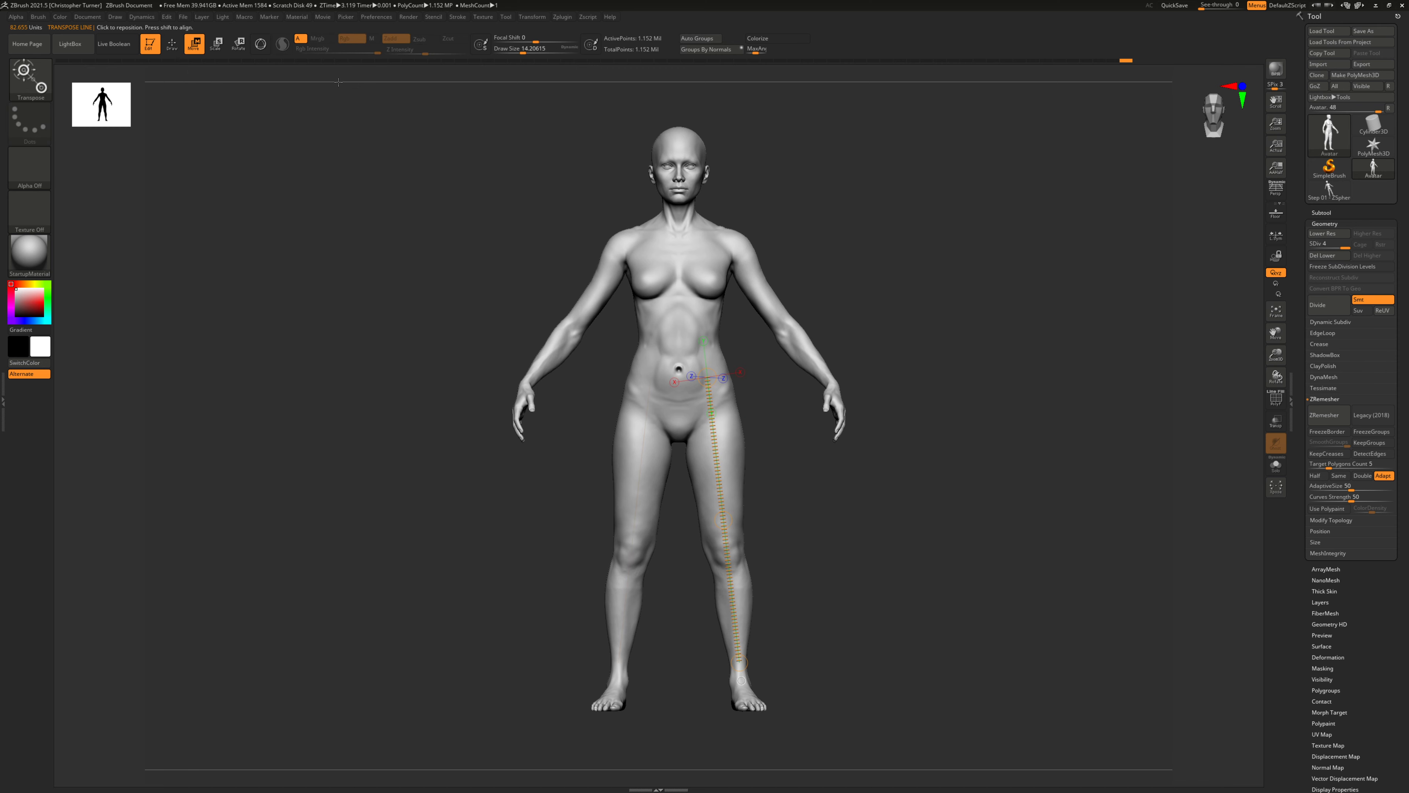
pyautogui.click(260, 44)
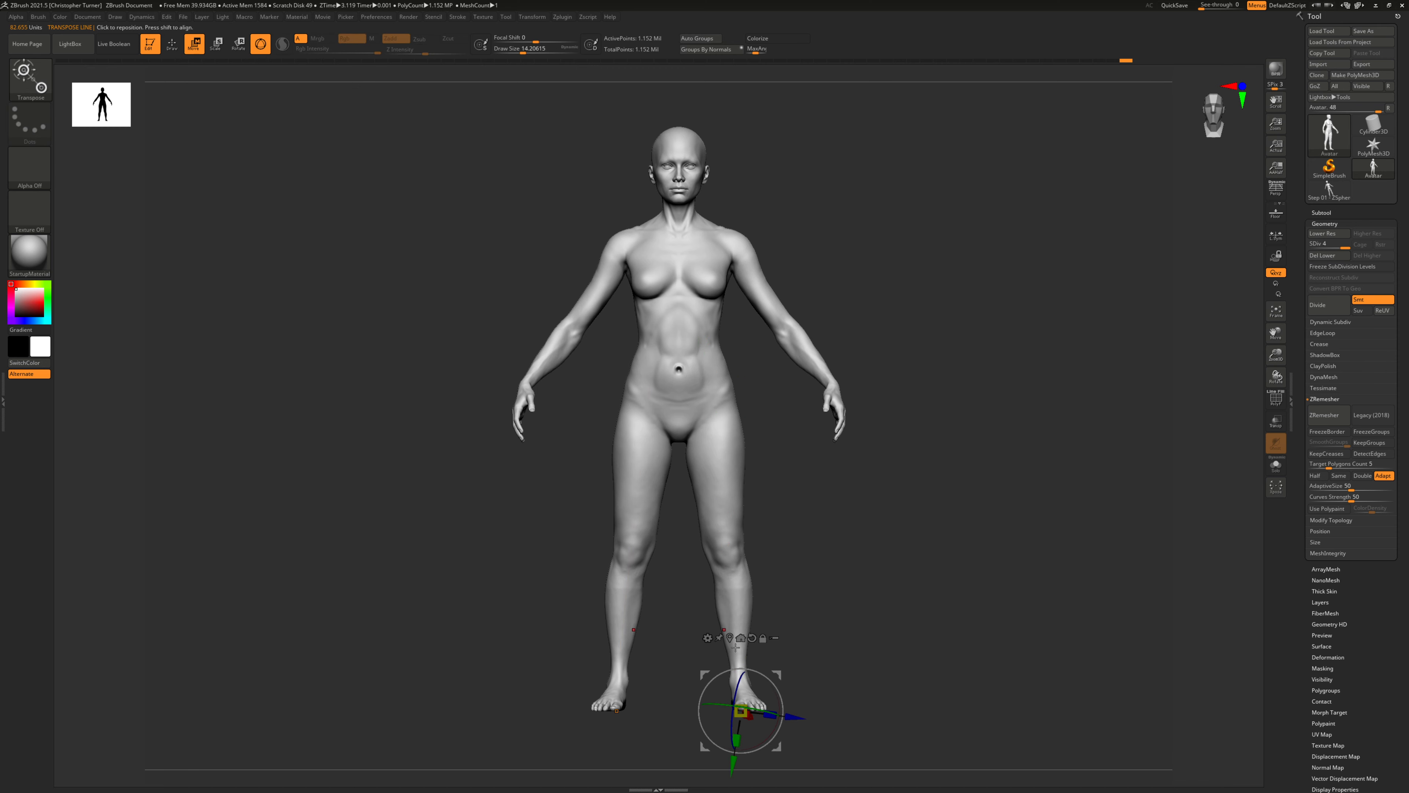
pyautogui.keyDown('alt'); pyautogui.moveTo(779, 675); pyautogui.dragTo(488, 268); pyautogui.keyUp('alt')
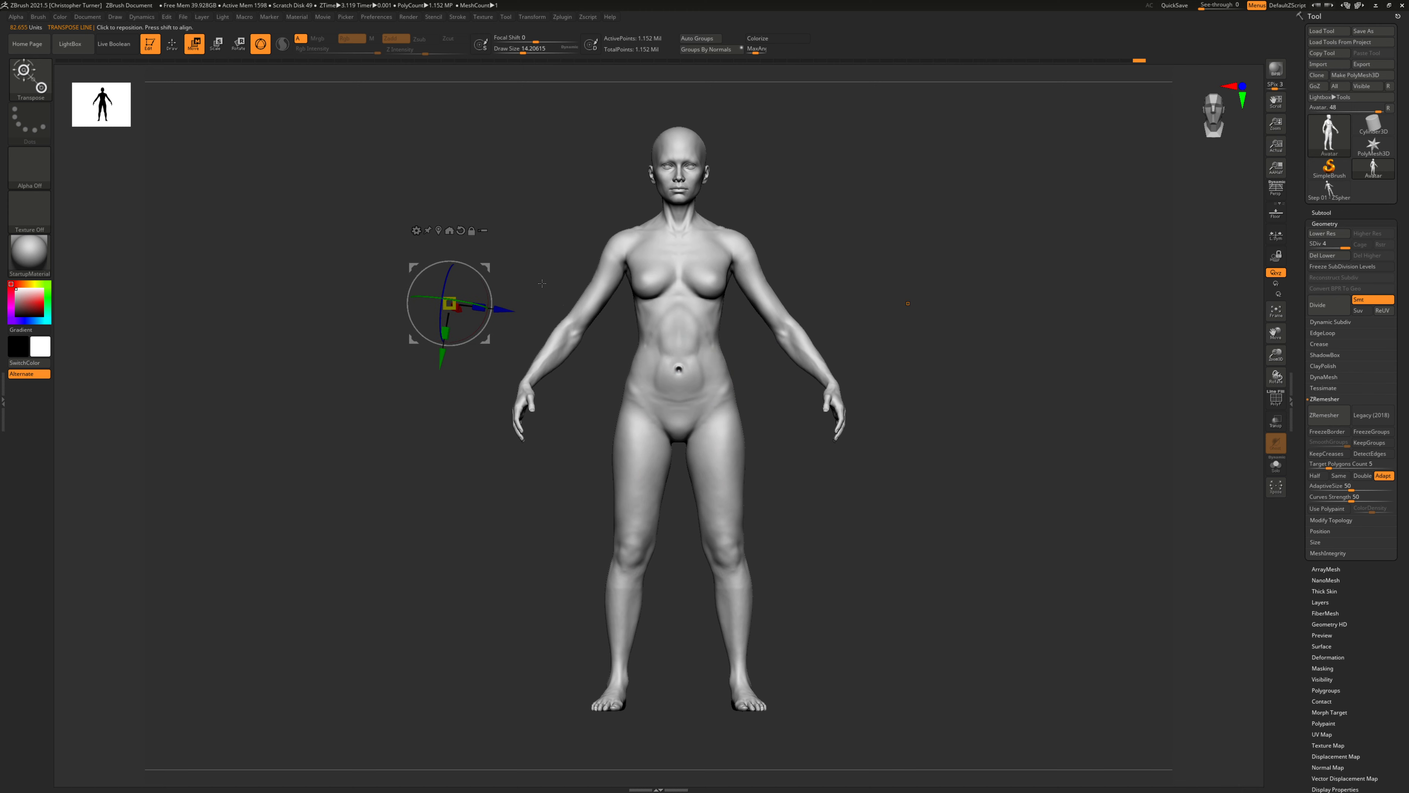
pyautogui.click(260, 44)
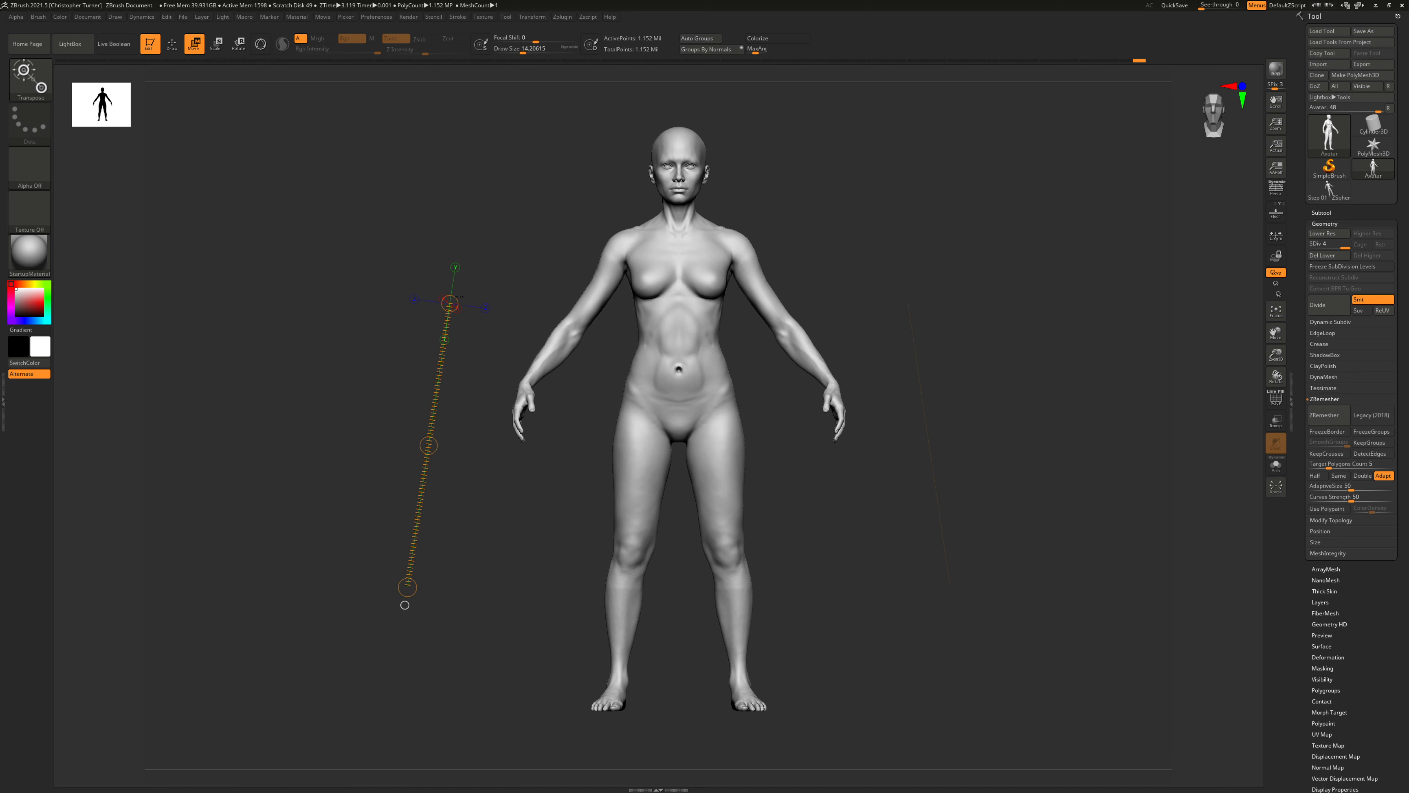
pyautogui.moveTo(451, 302); pyautogui.dragTo(408, 233)
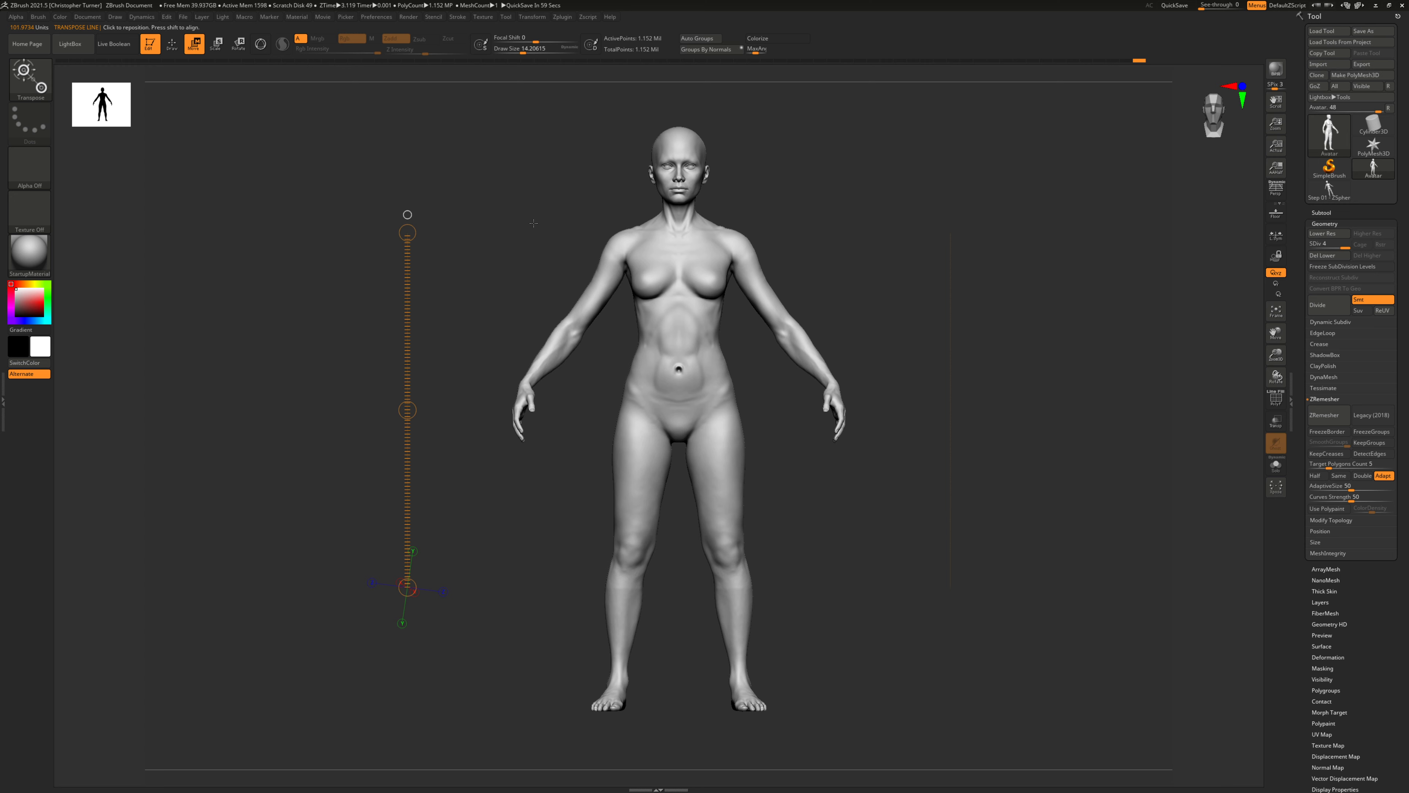
# Measure the avatar's full height with a straight transpose line from the top of the head to the feet.
pyautogui.moveTo(678, 127); pyautogui.dragTo(670, 713)
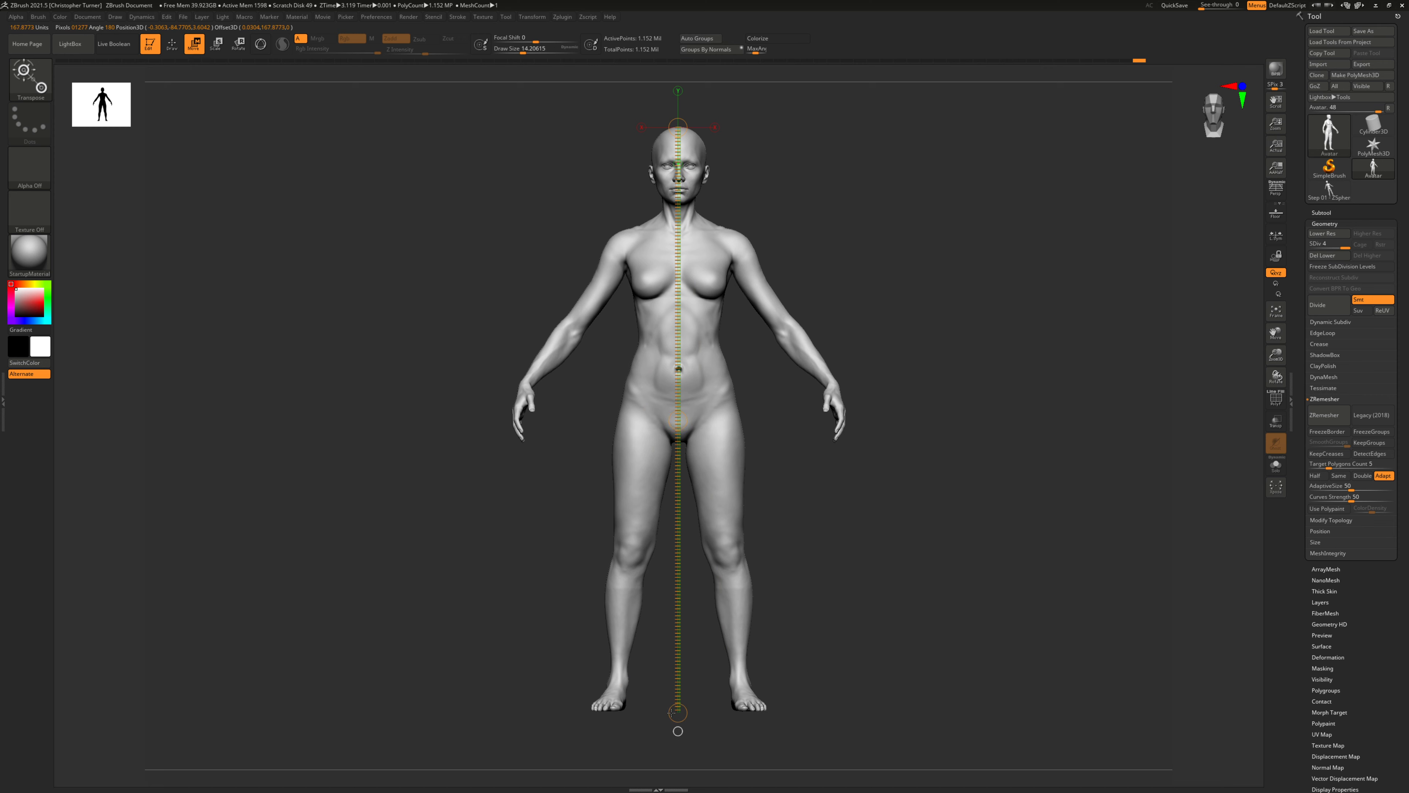
pyautogui.keyDown('shift'); pyautogui.moveTo(670, 713); pyautogui.dragTo(675, 709); pyautogui.keyUp('shift')
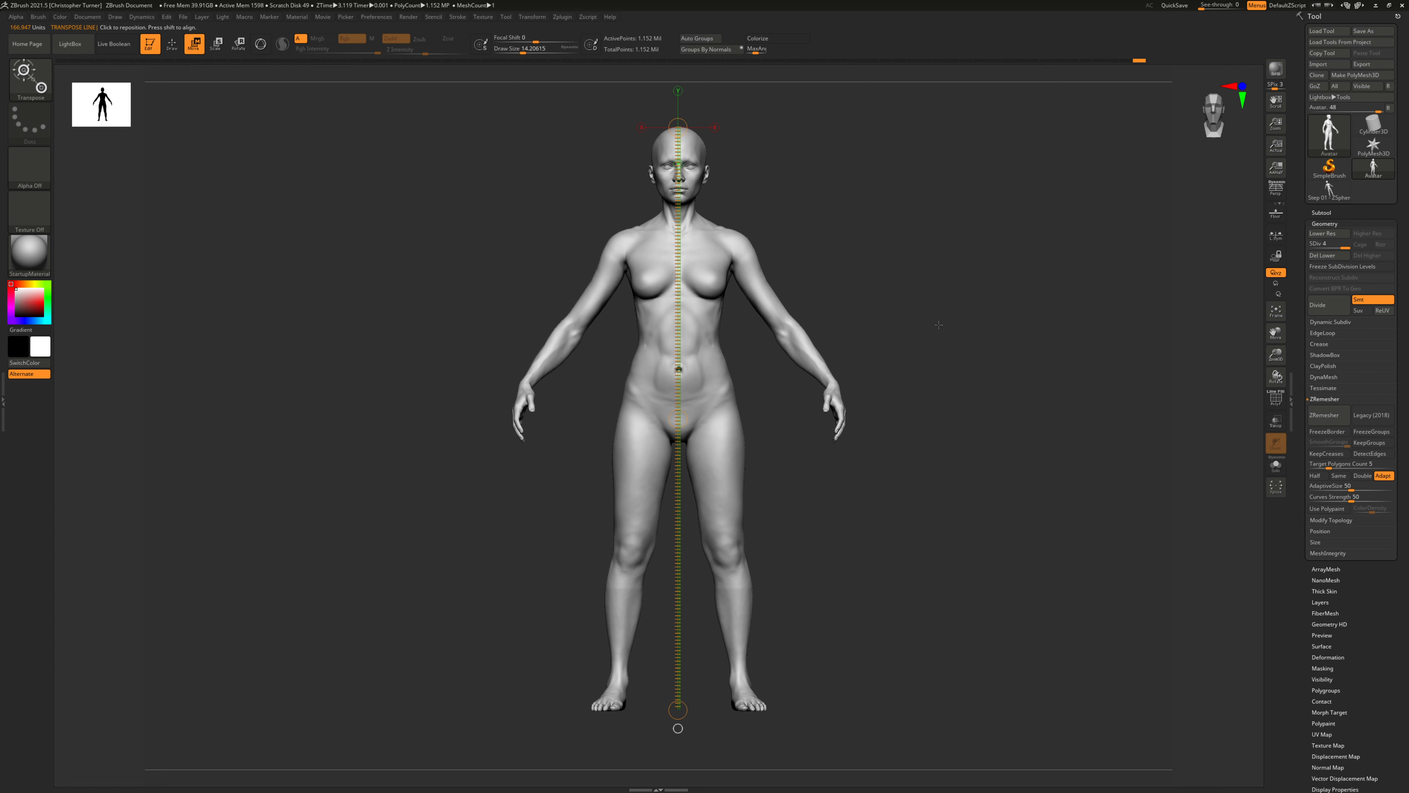
pyautogui.moveTo(678, 127); pyautogui.dragTo(680, 127)
# Measure the avatar from the base of the neck to the feet, and check the bodysuit pattern in Photoshop before returning to ZBrush.
pyautogui.moveTo(680, 127); pyautogui.dragTo(684, 231)
pyautogui.press('super')
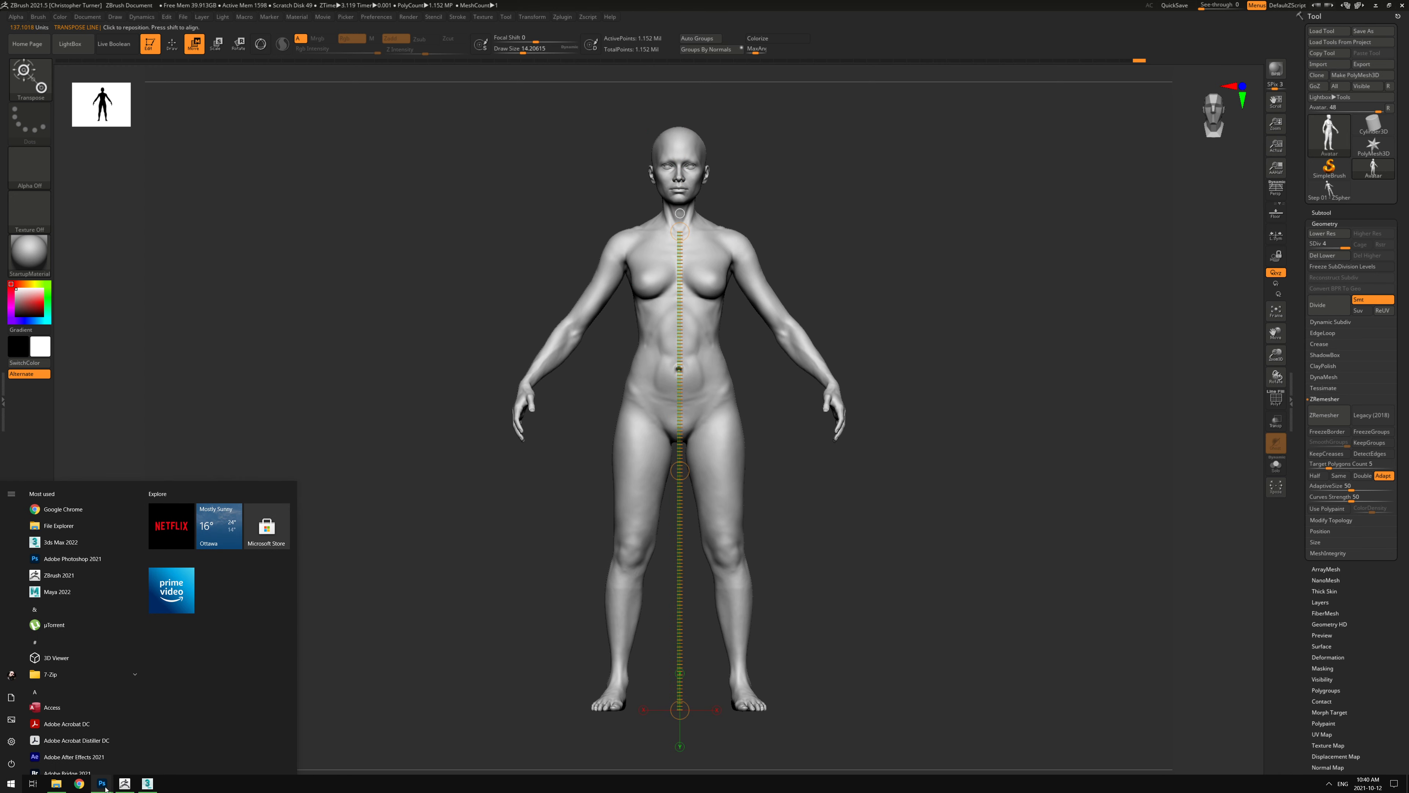
pyautogui.moveTo(101, 783)
pyautogui.click(201, 746)
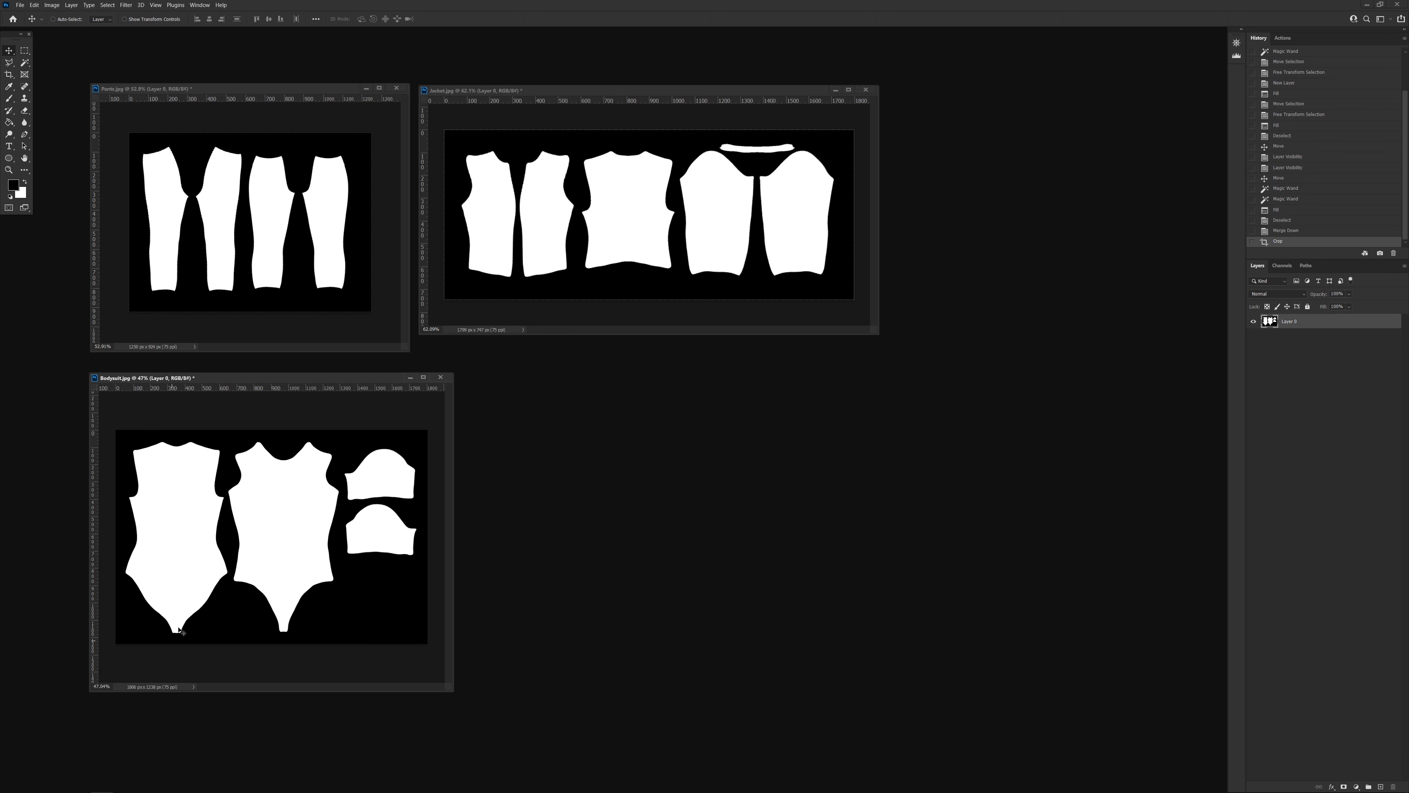
pyautogui.press('super')
pyautogui.click(125, 783)
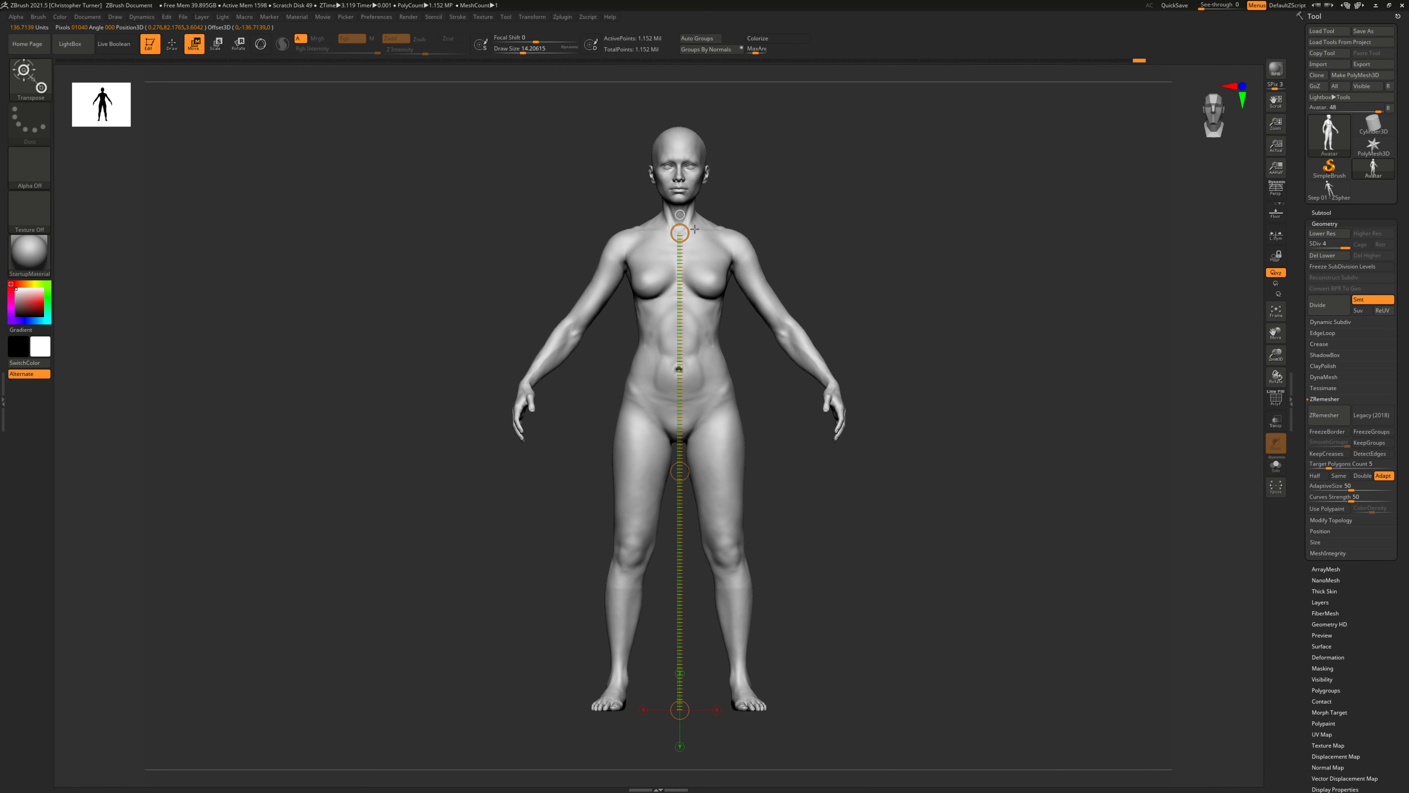
# Measure the avatar's torso vertically from the shoulder to crotch level, and switch to Photoshop with the bodysuit pattern.
pyautogui.moveTo(689, 226); pyautogui.dragTo(718, 221)
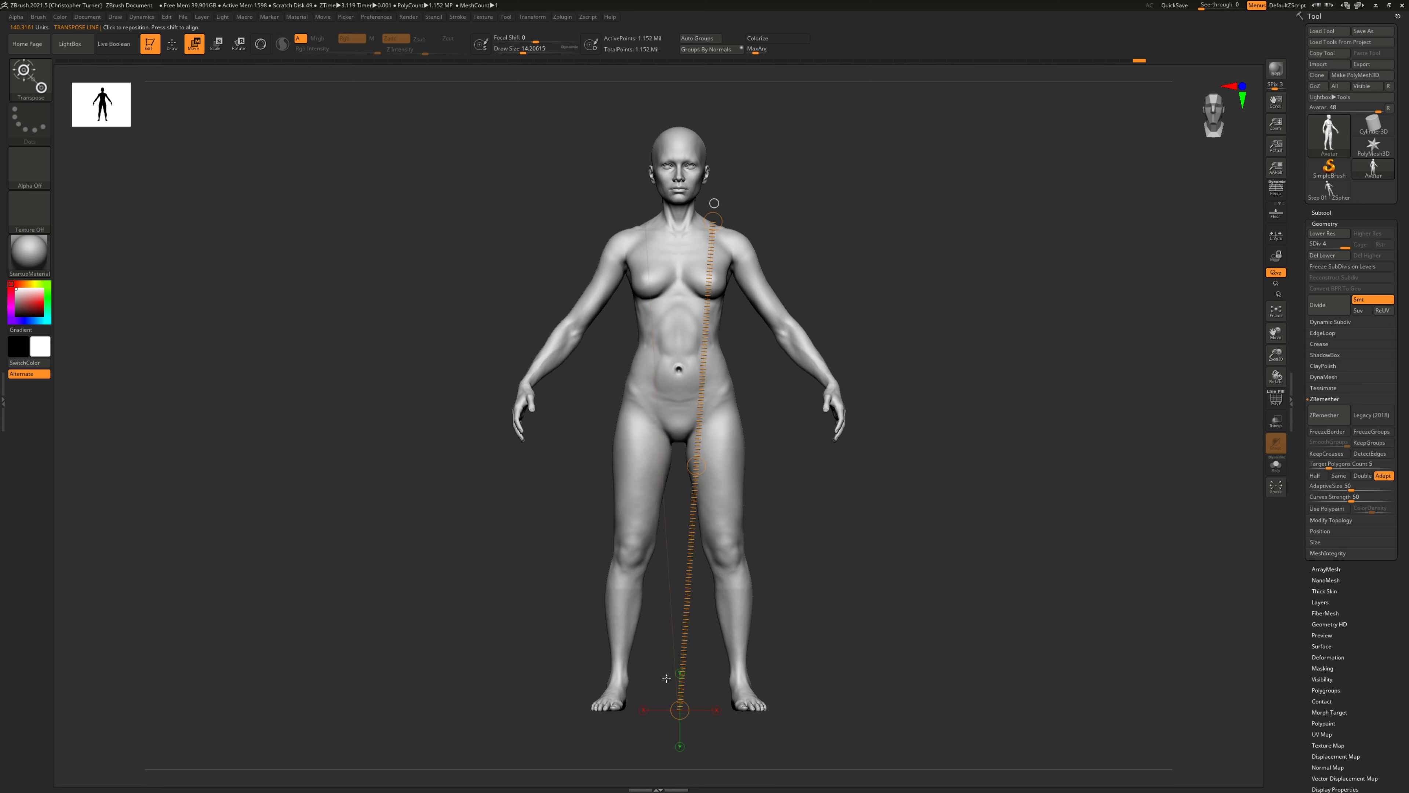
pyautogui.moveTo(686, 720); pyautogui.dragTo(719, 450)
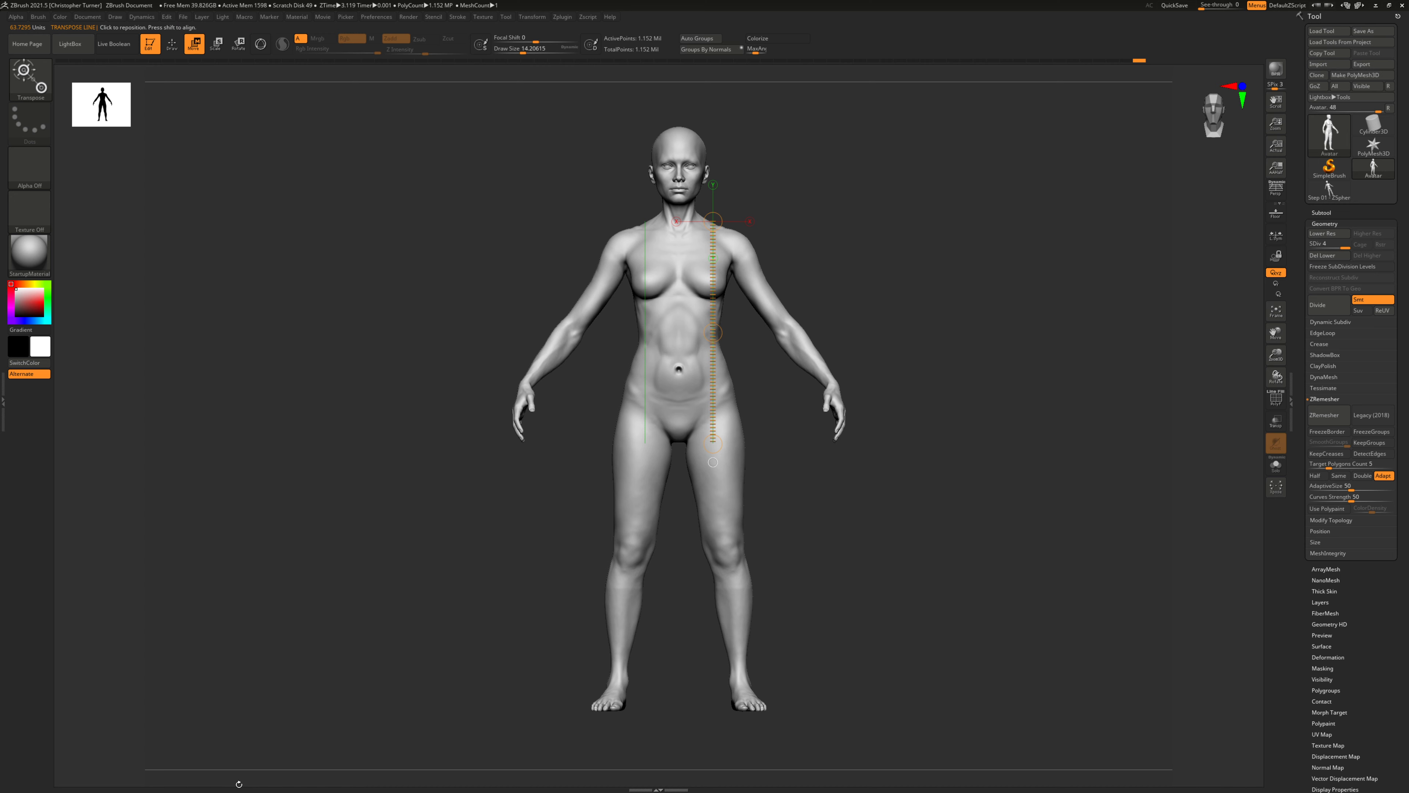
pyautogui.click(10, 783)
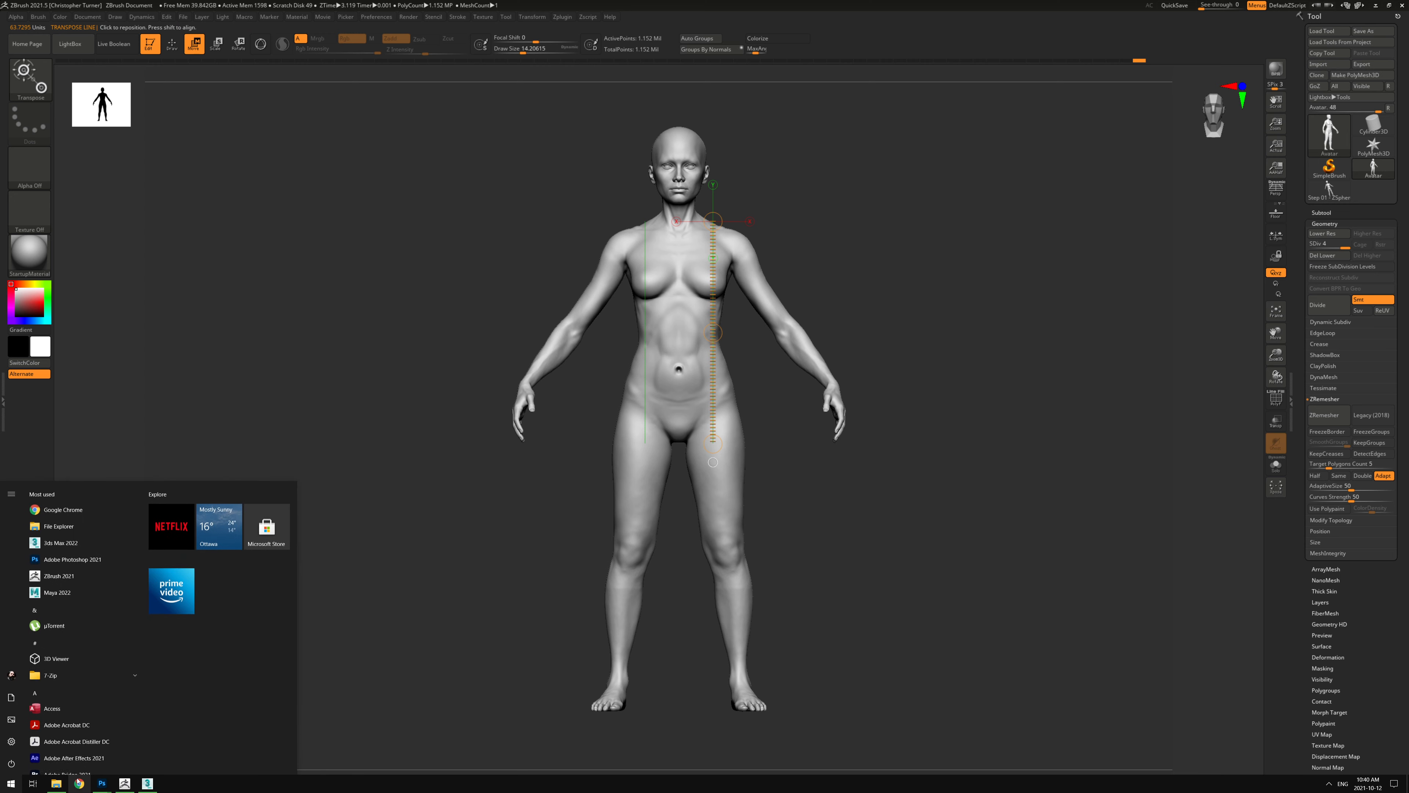
pyautogui.moveTo(110, 781)
pyautogui.click(201, 744)
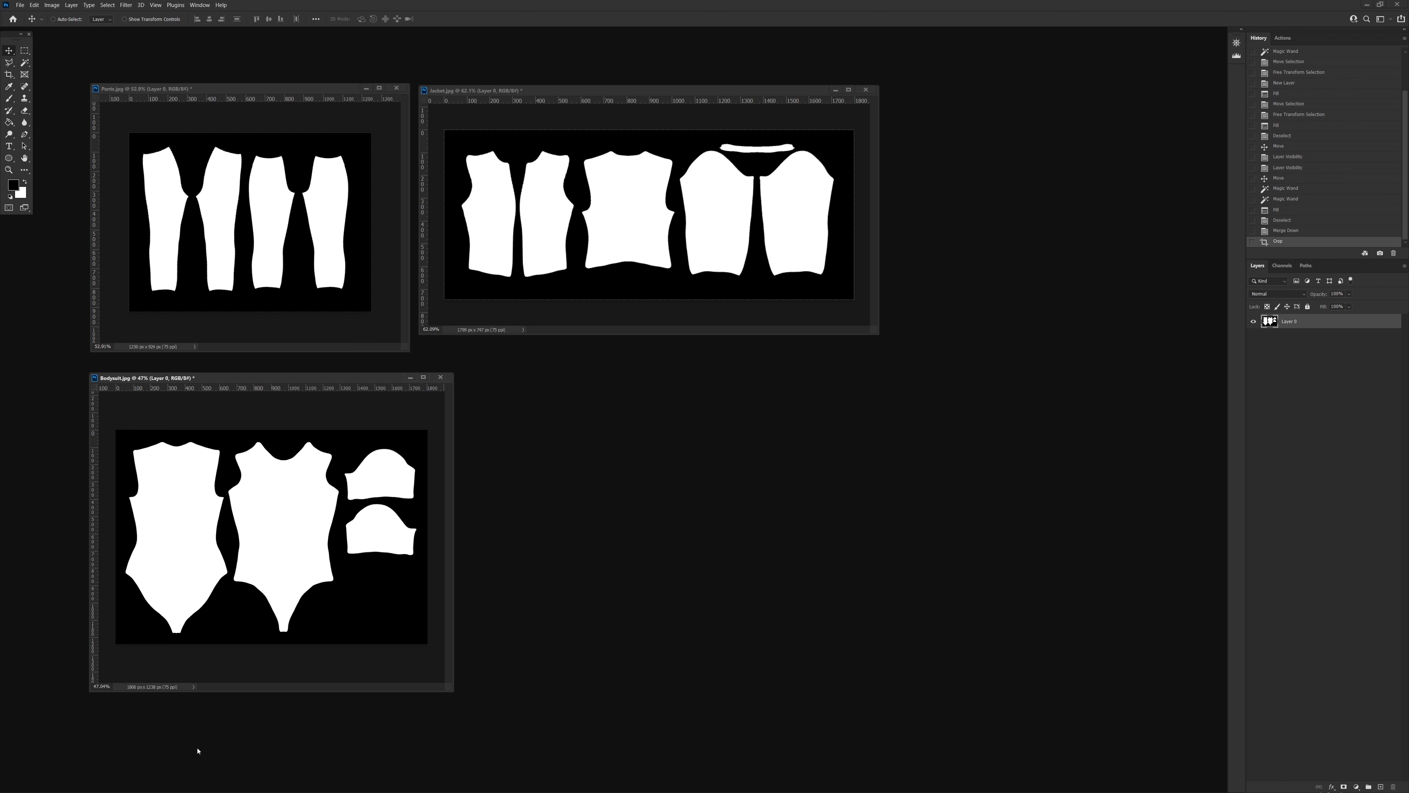